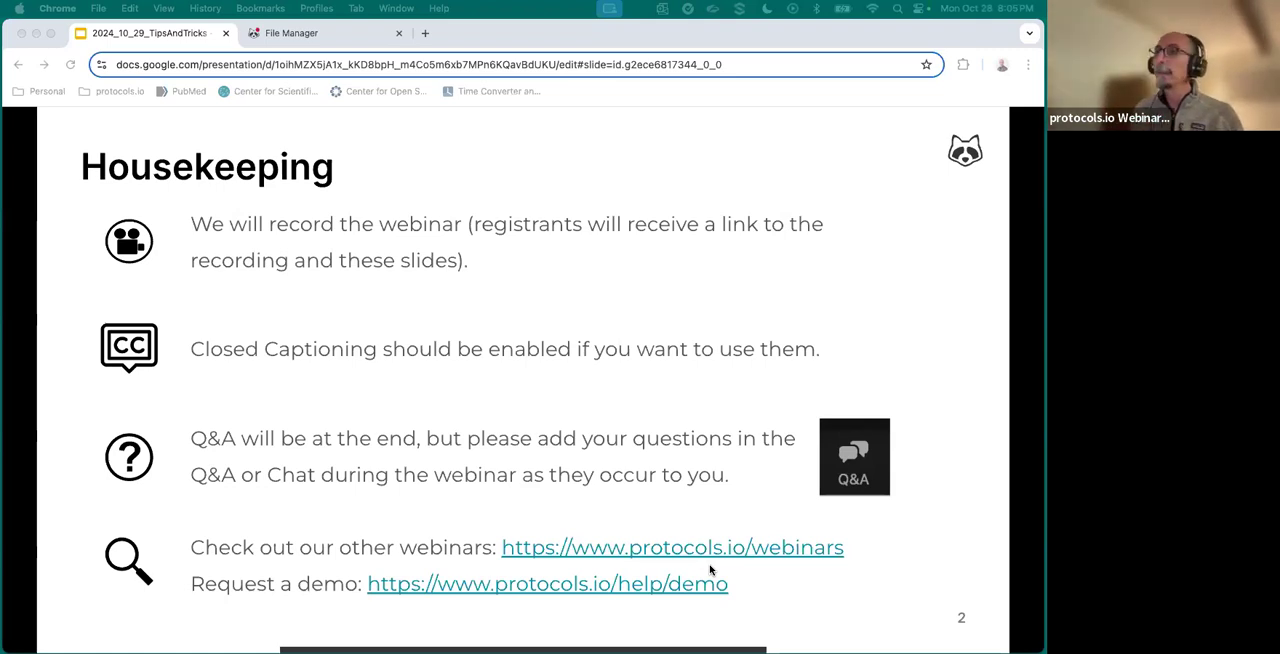
- Advance to the Agenda slide, and switch to the protocols.io File Manager to examine the available workspaces and the personal workspace's folders
key("Down")
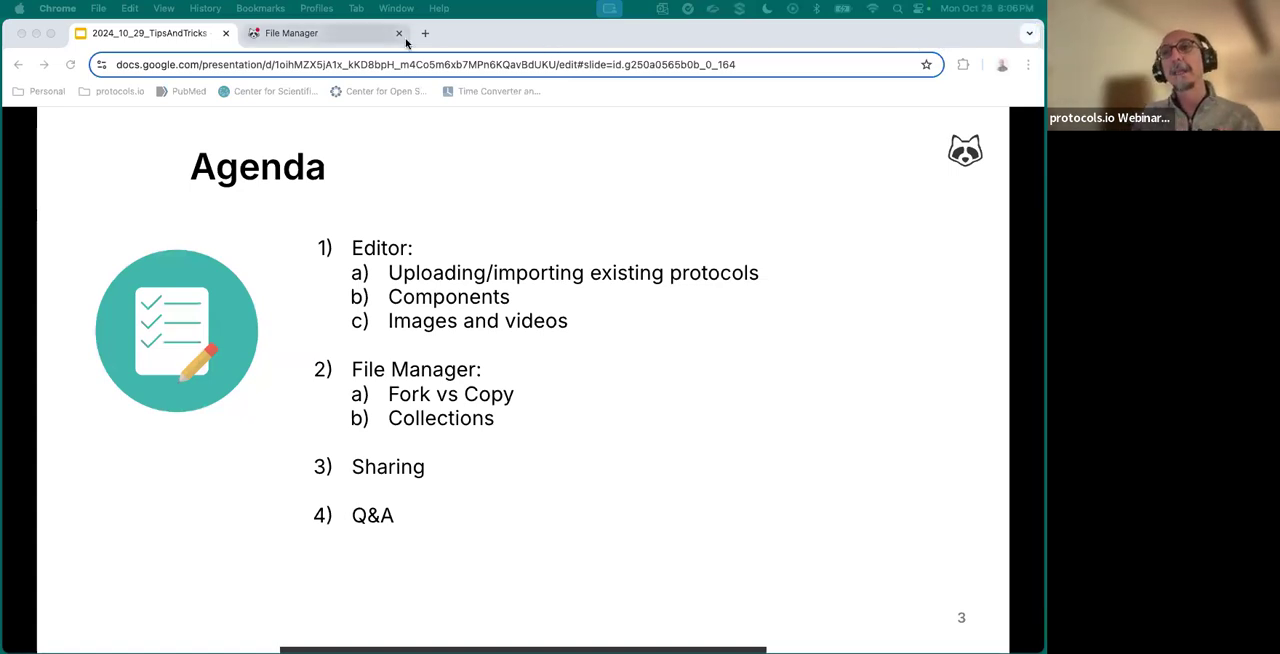
left_click(355, 36)
scroll(508, 444, "down", 2)
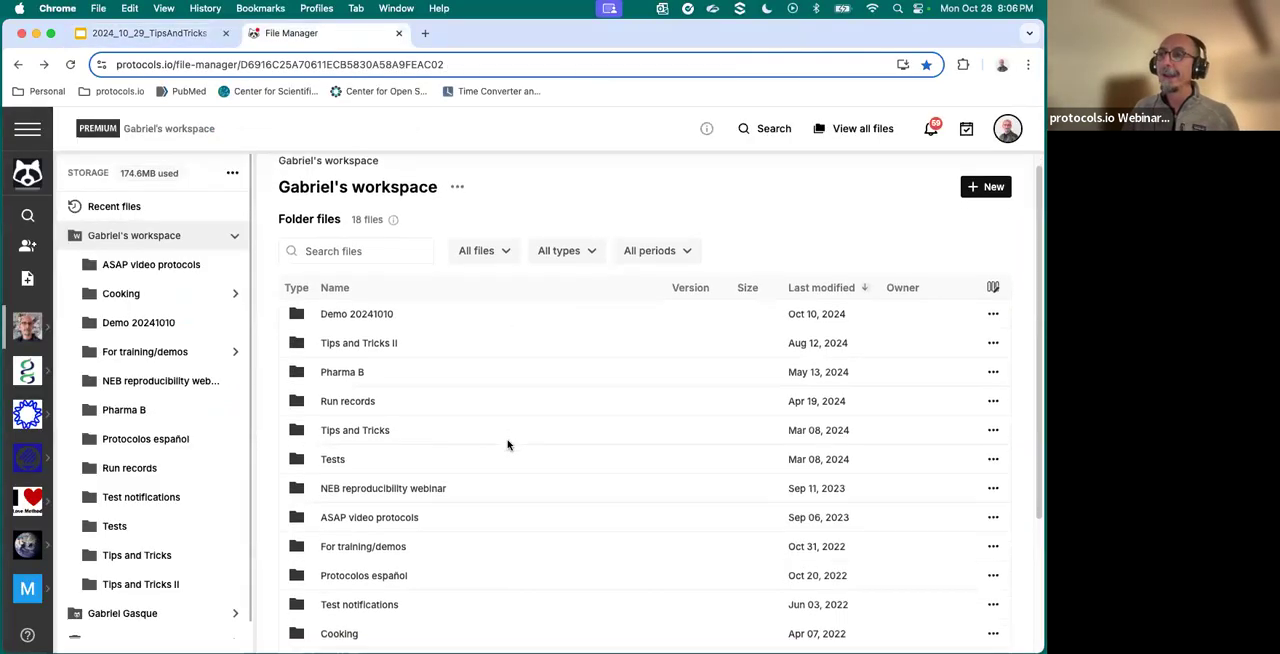
scroll(508, 444, "up", 2)
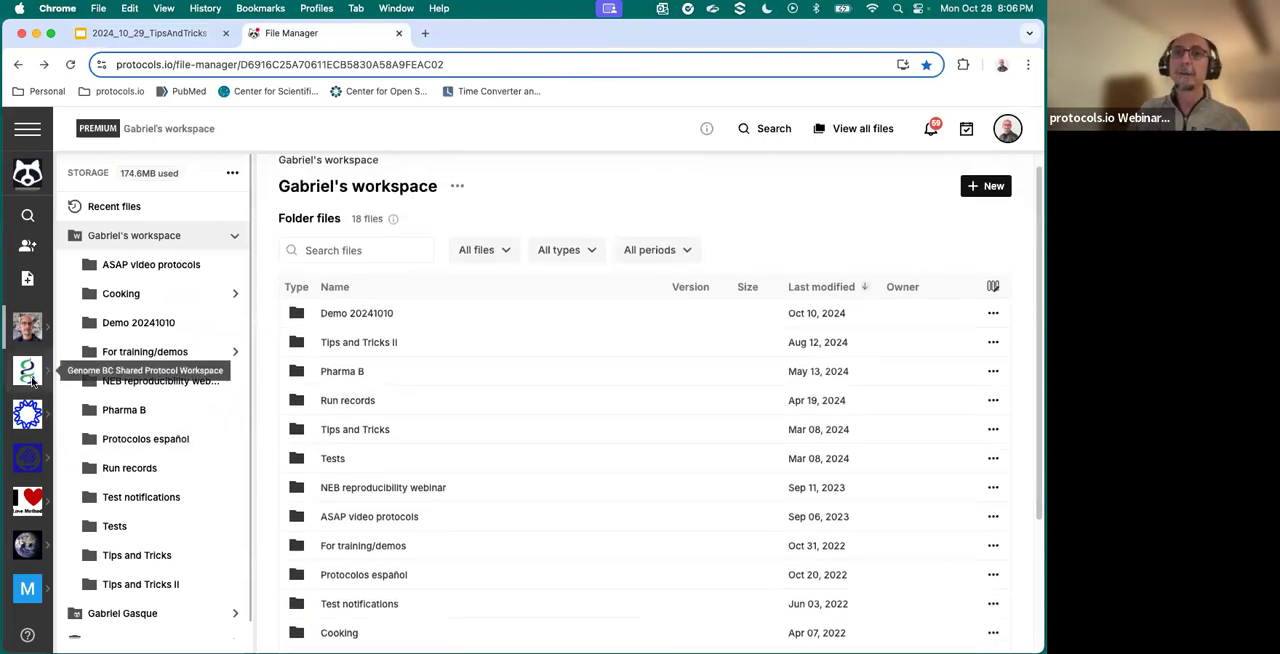
scroll(30, 385, "down", 2)
scroll(15, 373, "up", 2)
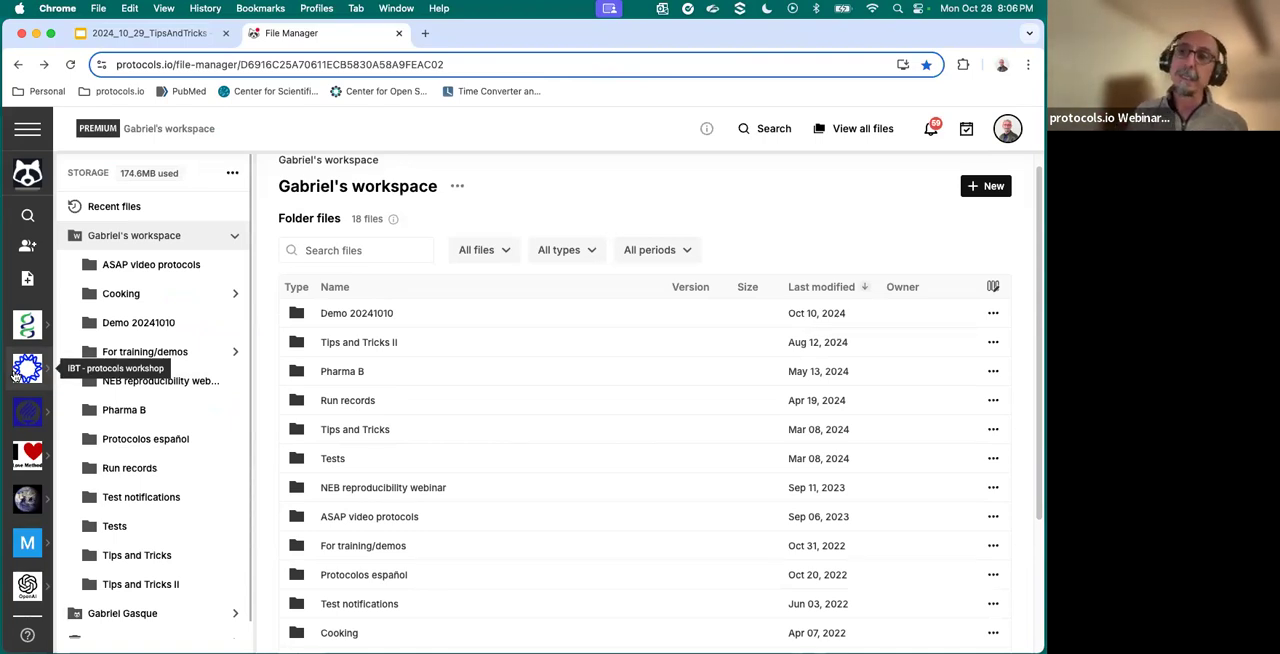
scroll(27, 380, "up", 3)
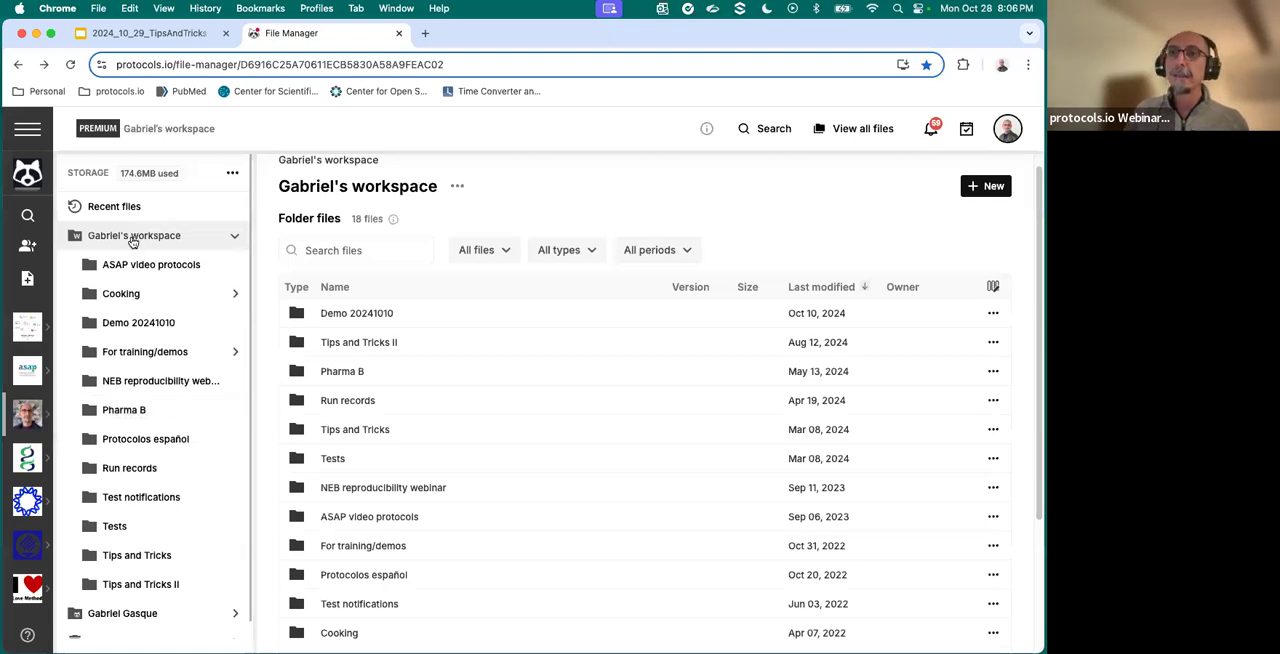
scroll(165, 288, "down", 1)
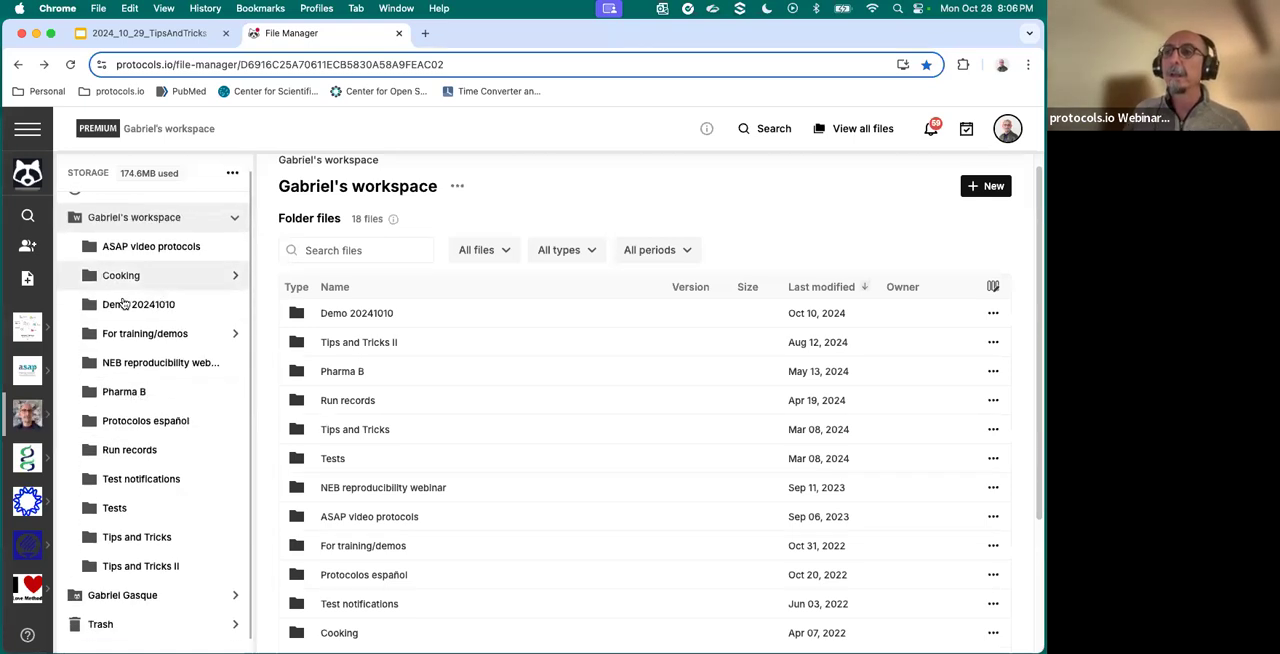
scroll(372, 366, "down", 2)
scroll(429, 443, "down", 2)
scroll(410, 480, "up", 4)
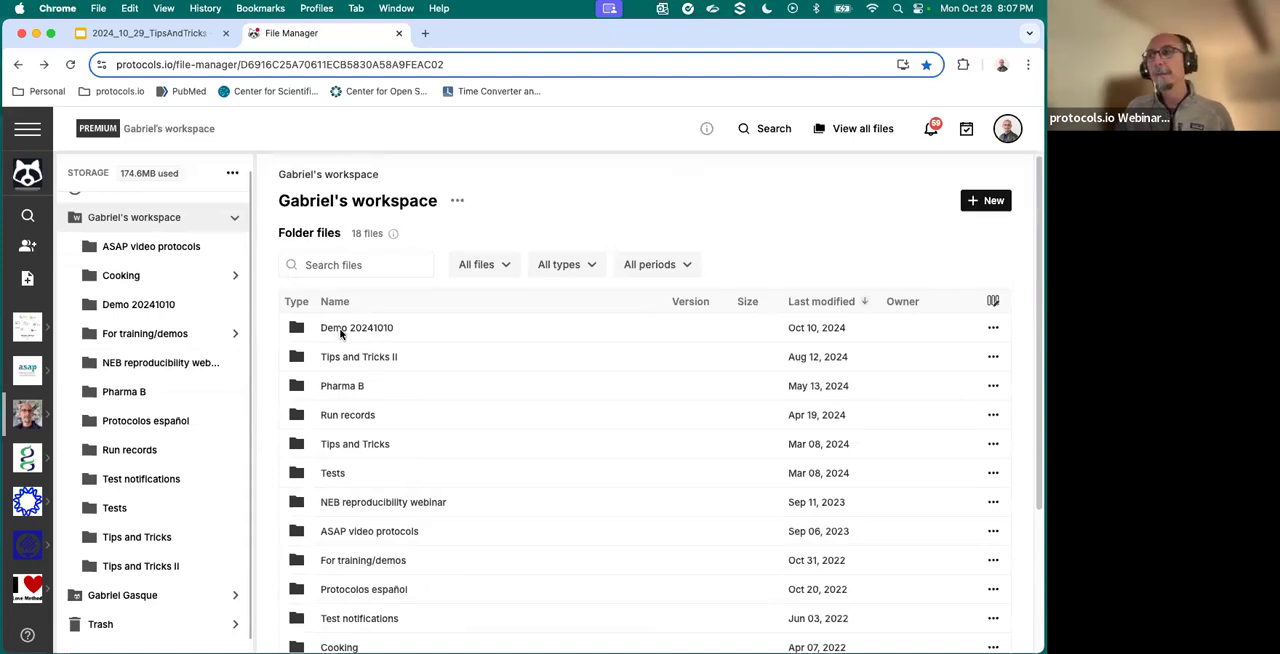
- Open the workspace's Tips and Tricks folder, and bring up the Protocols to import folder in Finder over the narrowed browser window
left_click(363, 449)
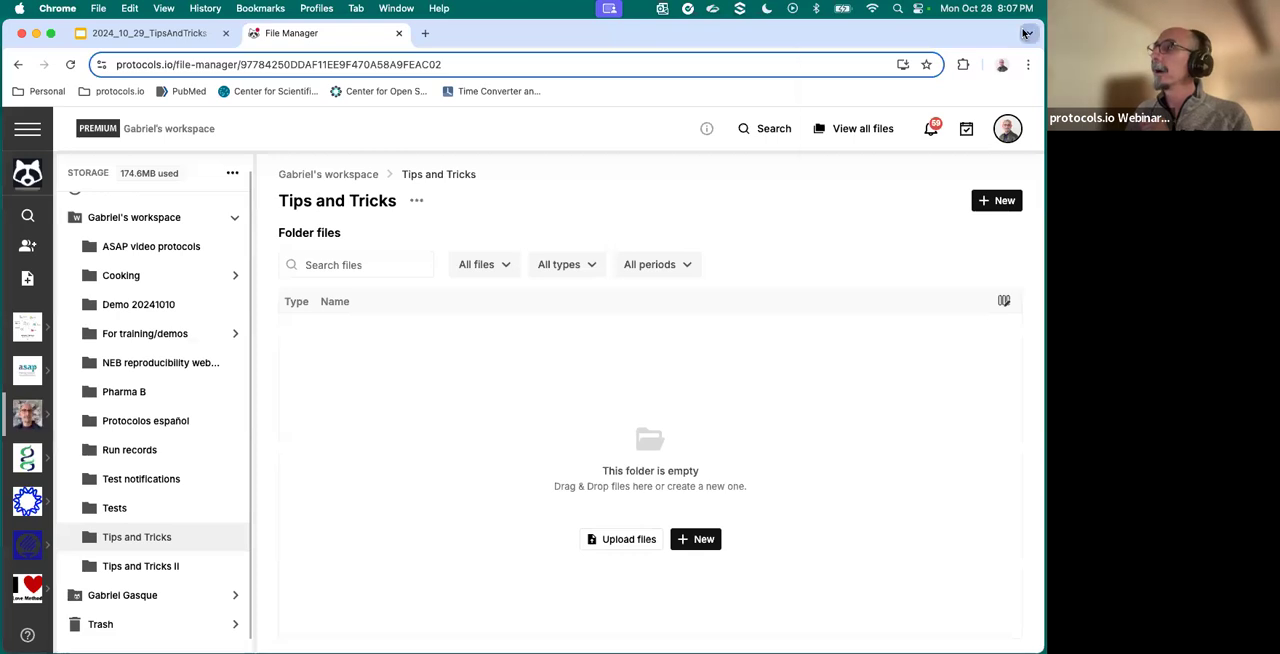
left_click(1029, 33)
left_click_drag(1044, 20, 860, 20)
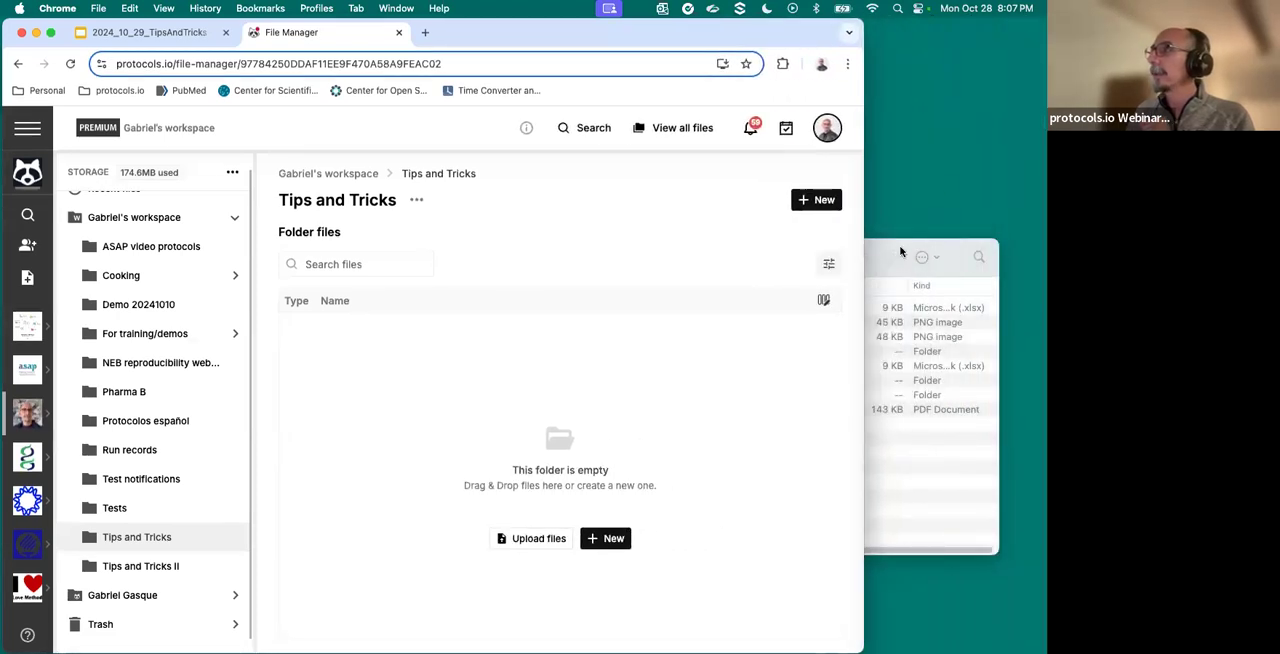
left_click_drag(903, 250, 947, 234)
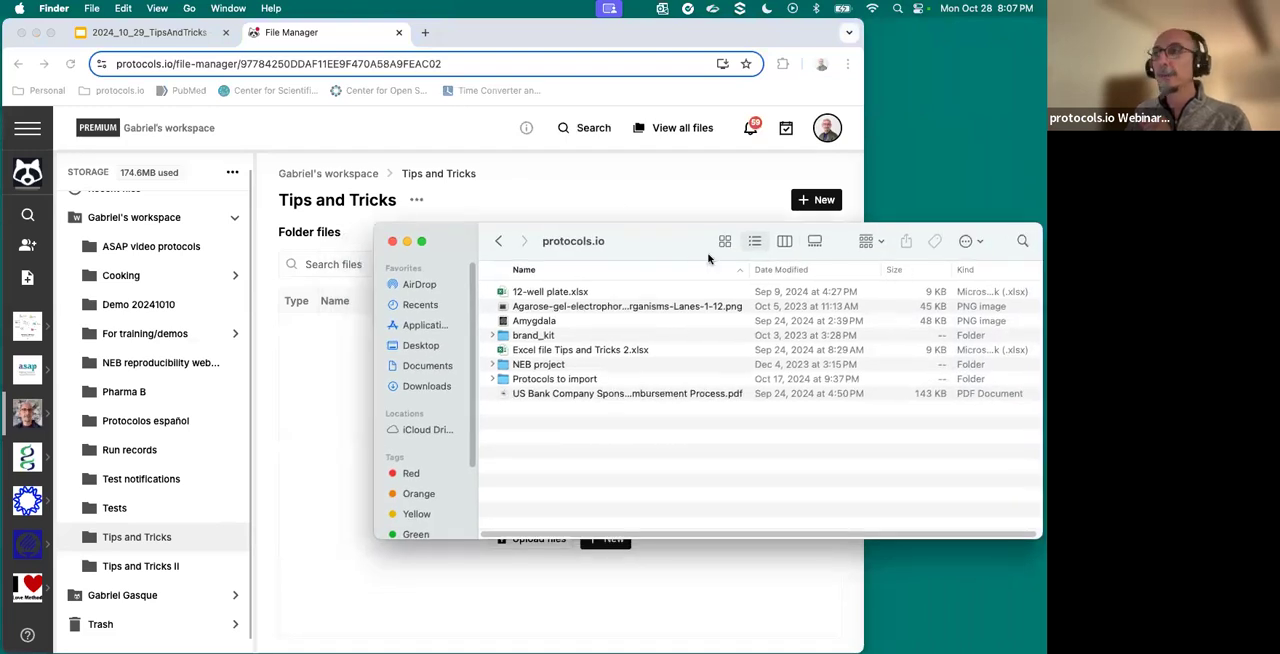
left_click_drag(655, 229, 649, 175)
left_click_drag(1034, 487, 1032, 610)
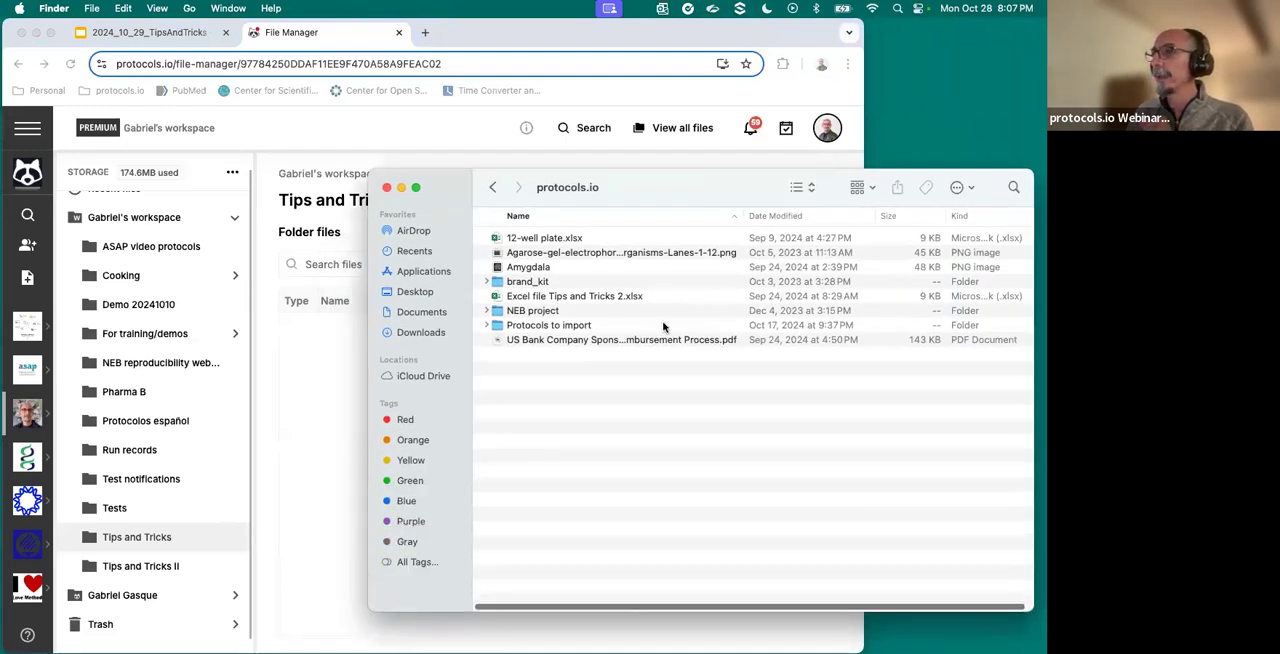
double_click(546, 327)
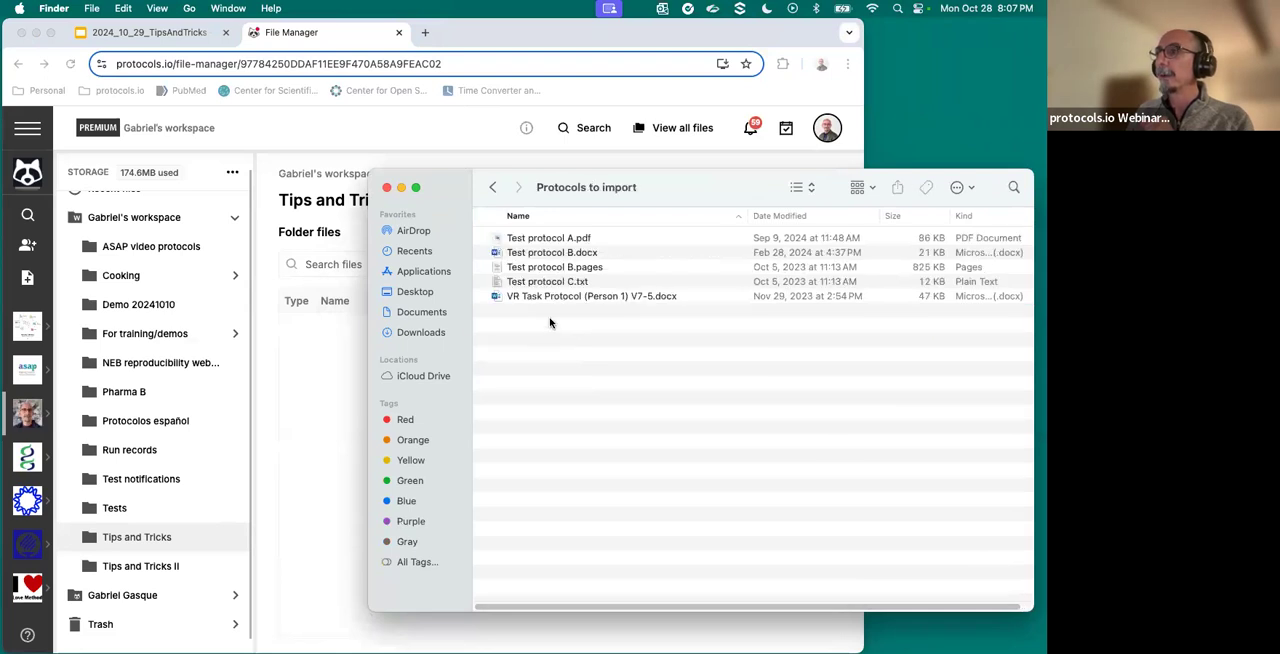
- Open Test protocol A.pdf, examine its title, abstract and numbered sections, and close the document
left_click(552, 240)
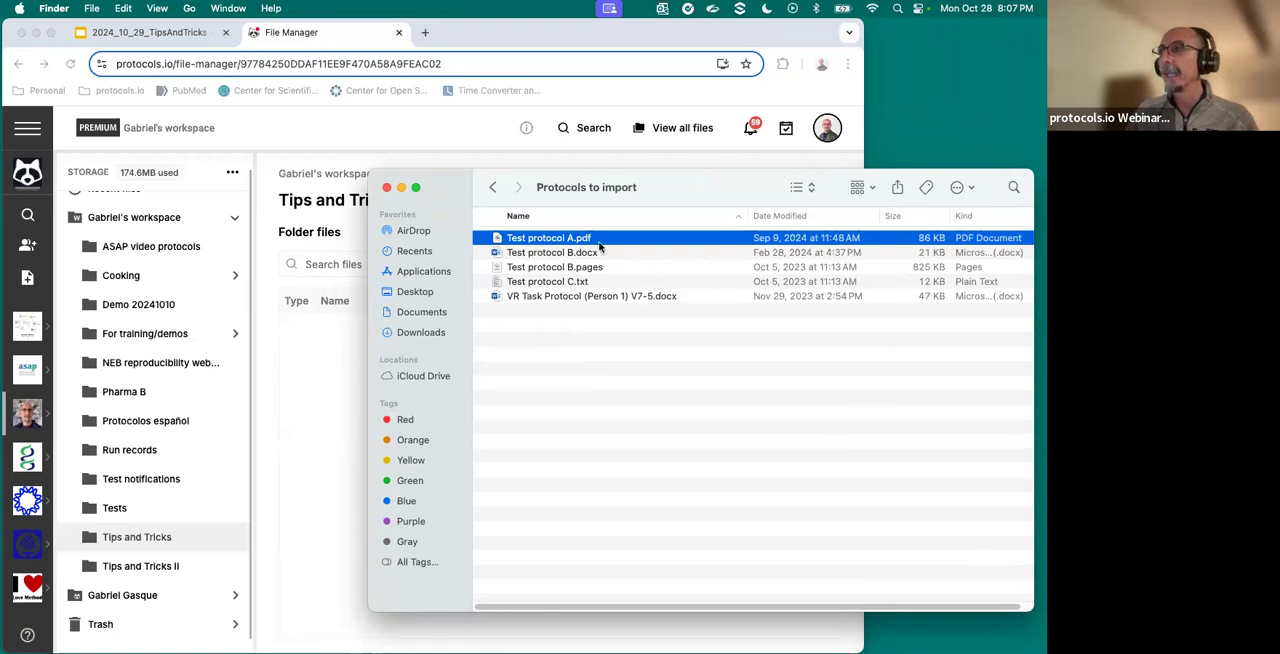
double_click(583, 241)
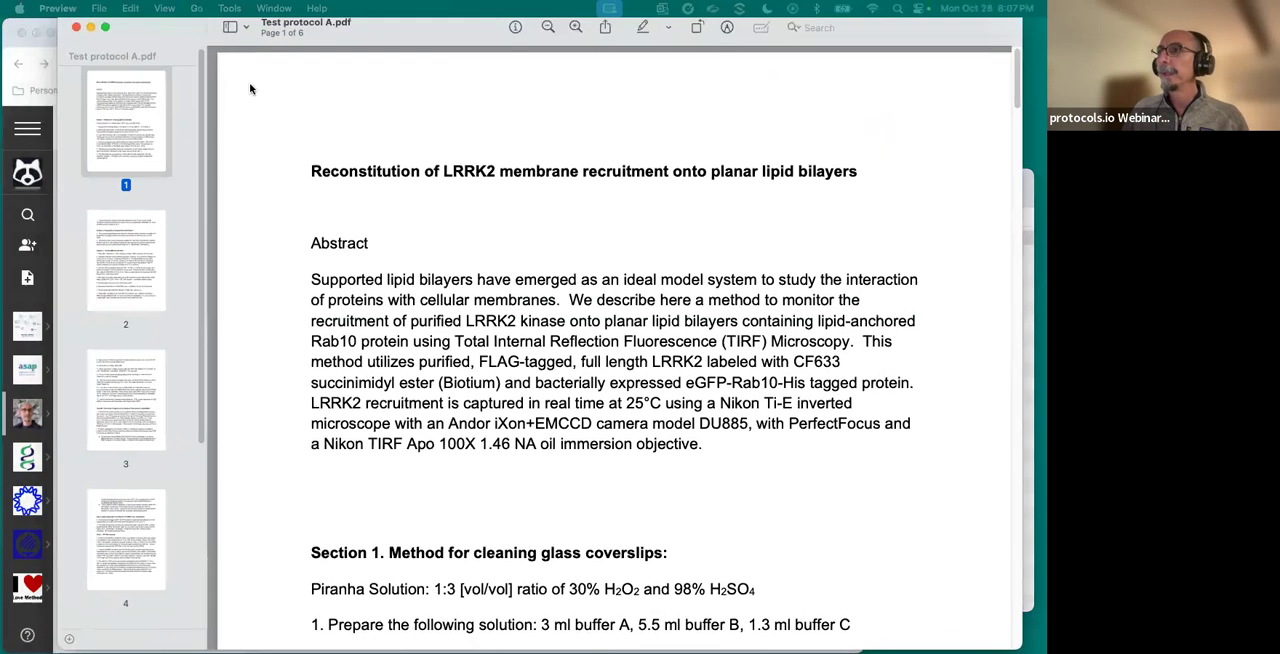
left_click_drag(316, 168, 694, 207)
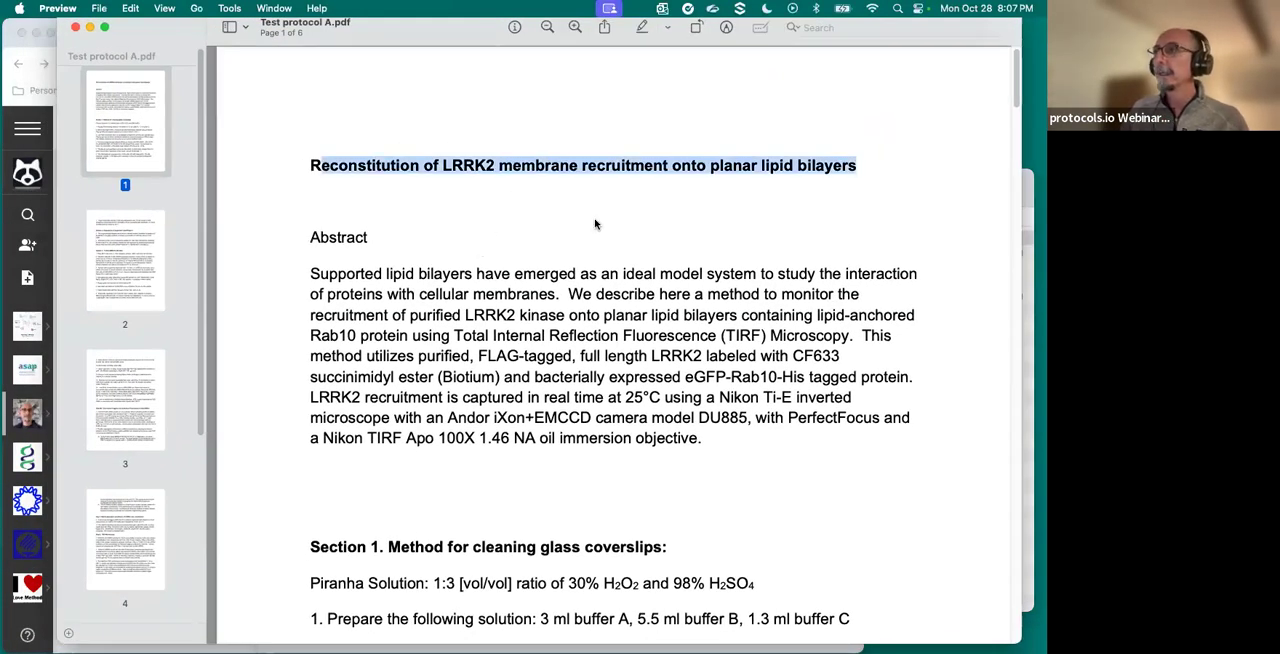
scroll(455, 300, "down", 2)
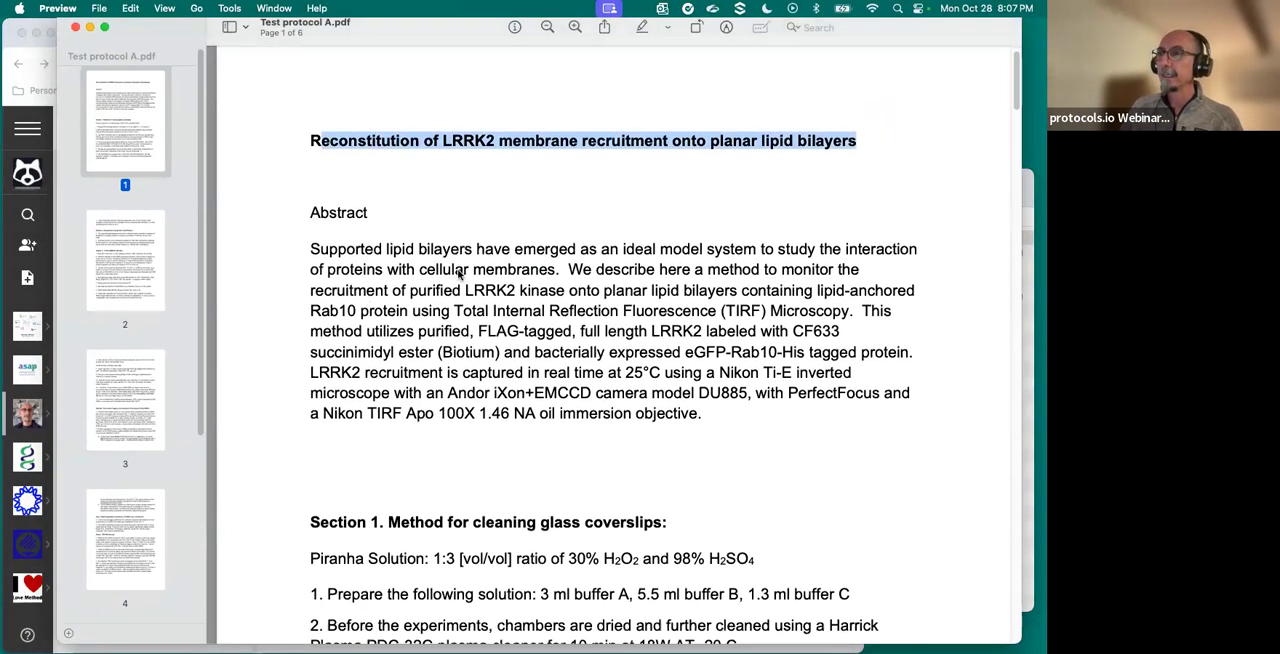
scroll(460, 275, "down", 1)
scroll(589, 409, "down", 5)
scroll(572, 381, "down", 10)
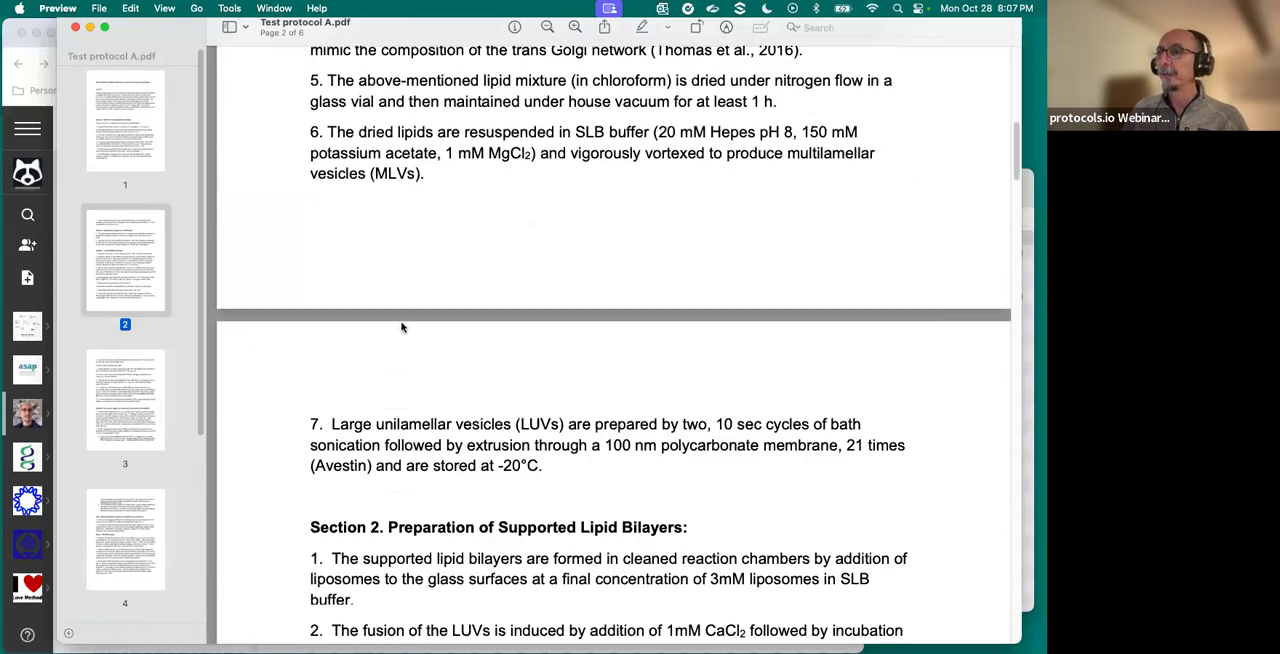
scroll(480, 335, "up", 4)
scroll(401, 315, "down", 2)
scroll(401, 315, "down", 7)
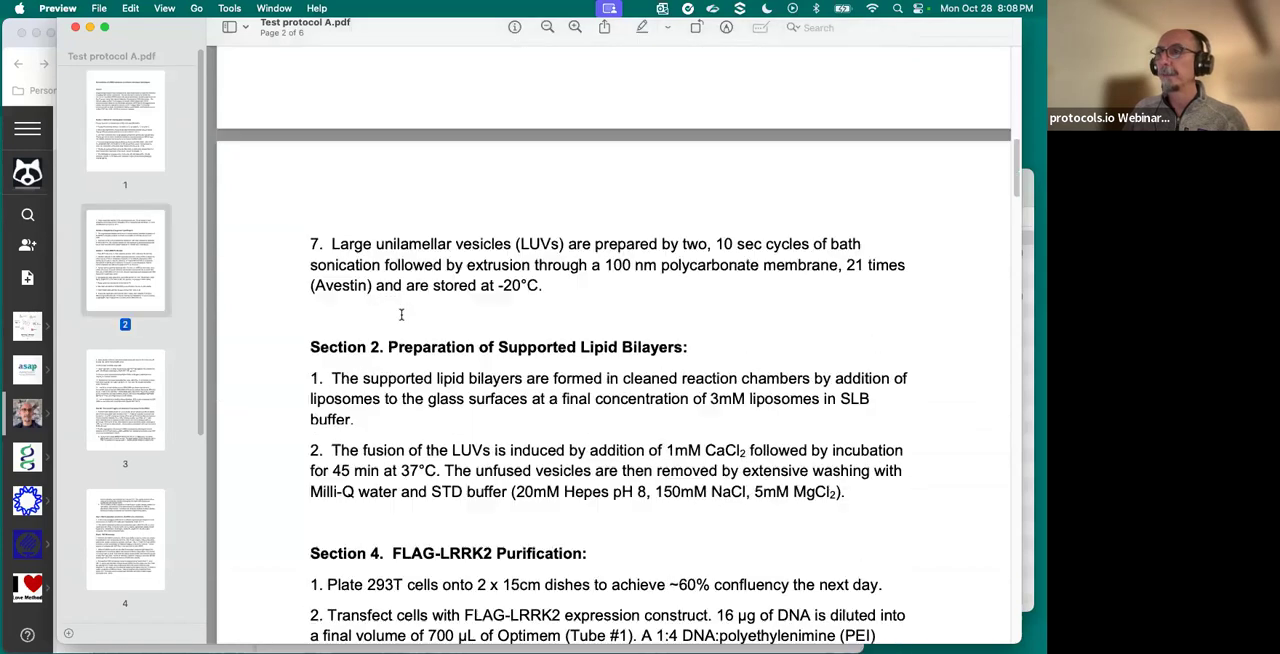
scroll(497, 300, "up", 4)
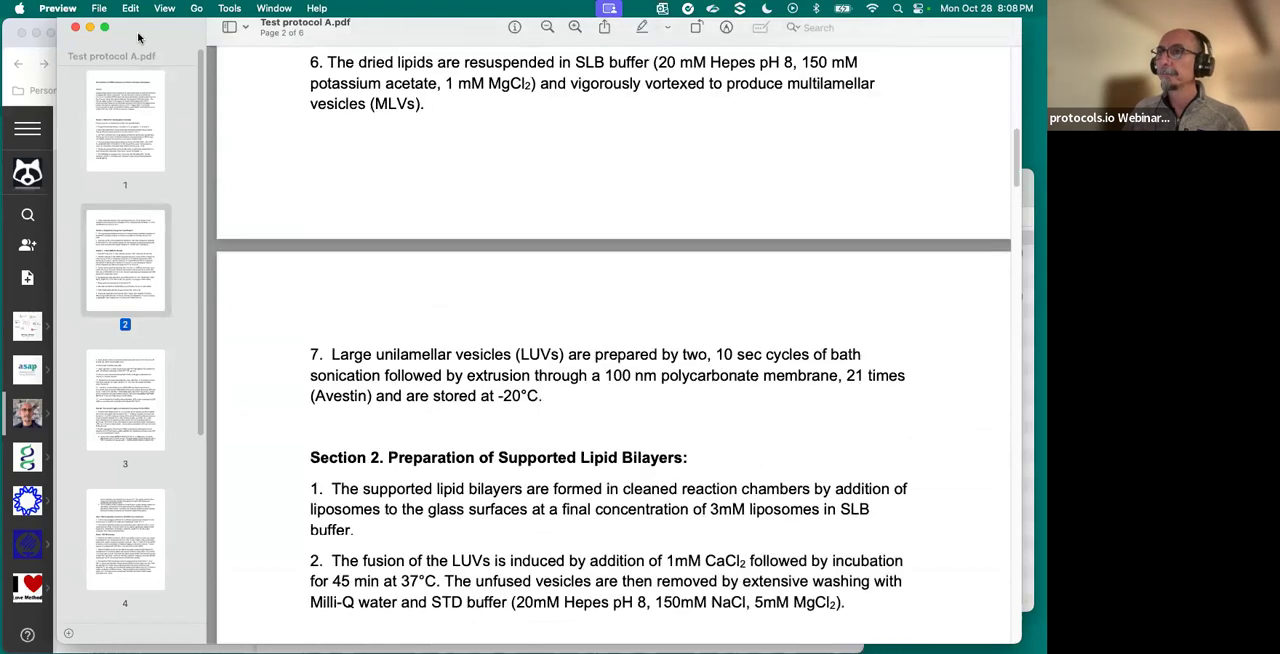
left_click(76, 28)
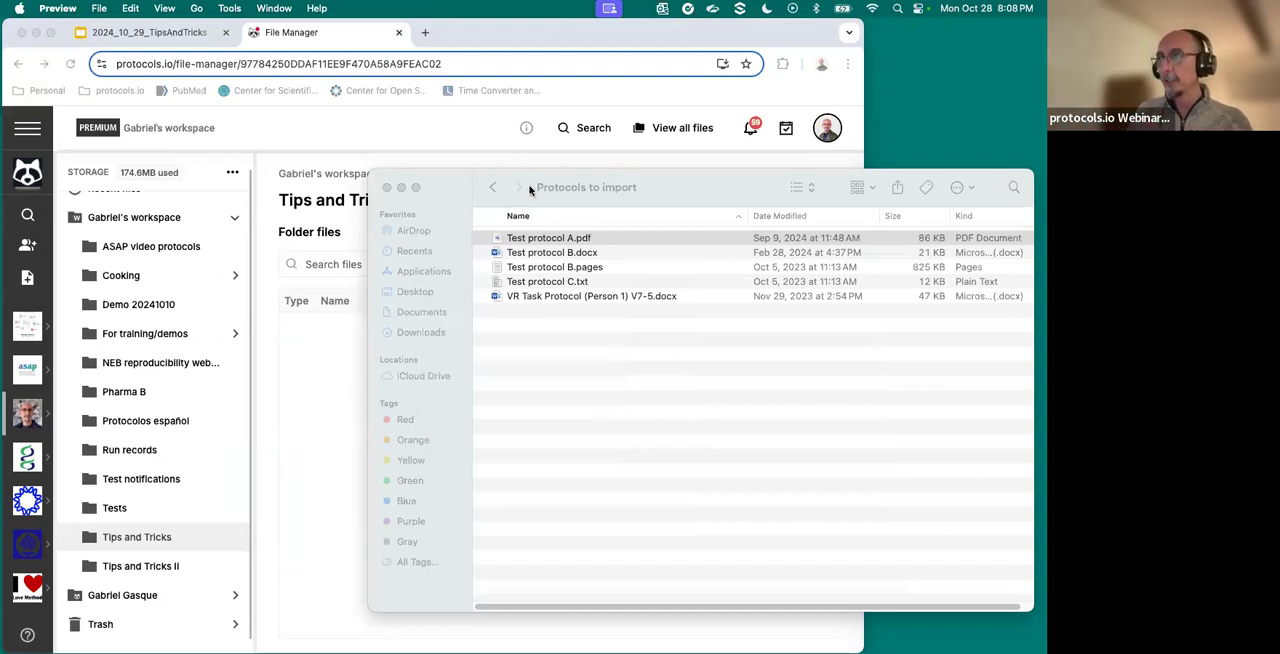
- Upload Test protocol A.pdf, Test protocol B.docx, Test protocol B.pages and Test protocol C.txt into the Tips and Tricks folder
left_click(530, 240)
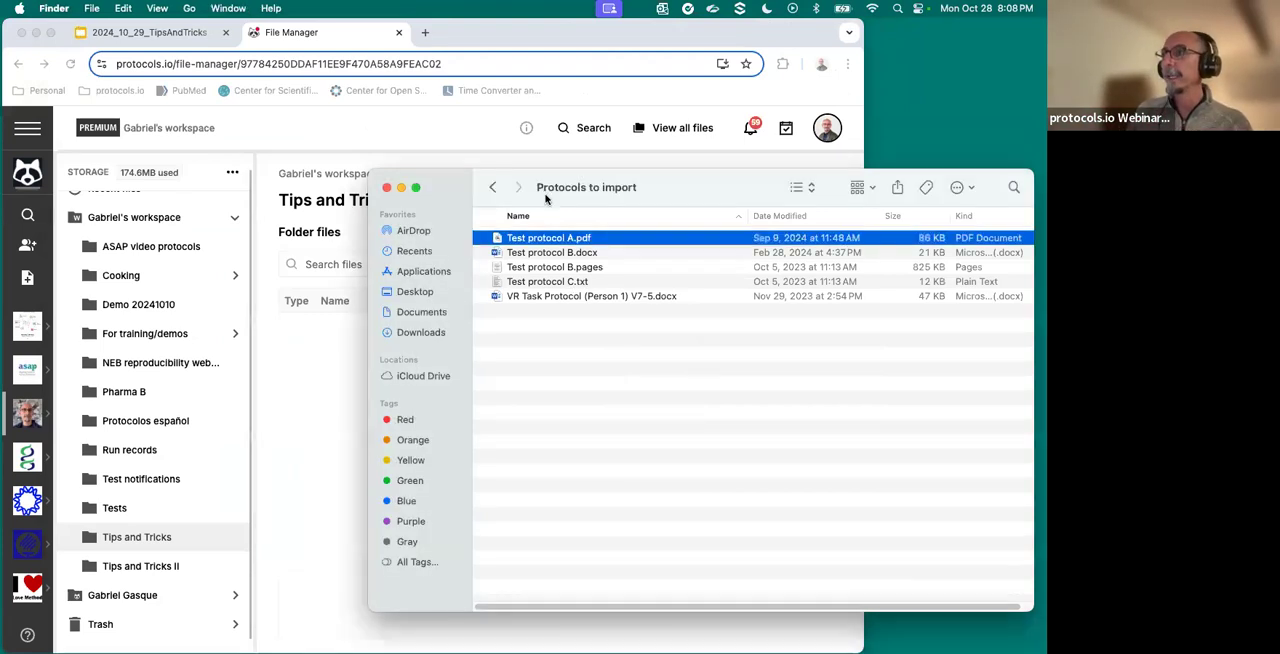
left_click(543, 283, "shift")
left_click_drag(672, 189, 860, 188)
left_click_drag(776, 252, 449, 329)
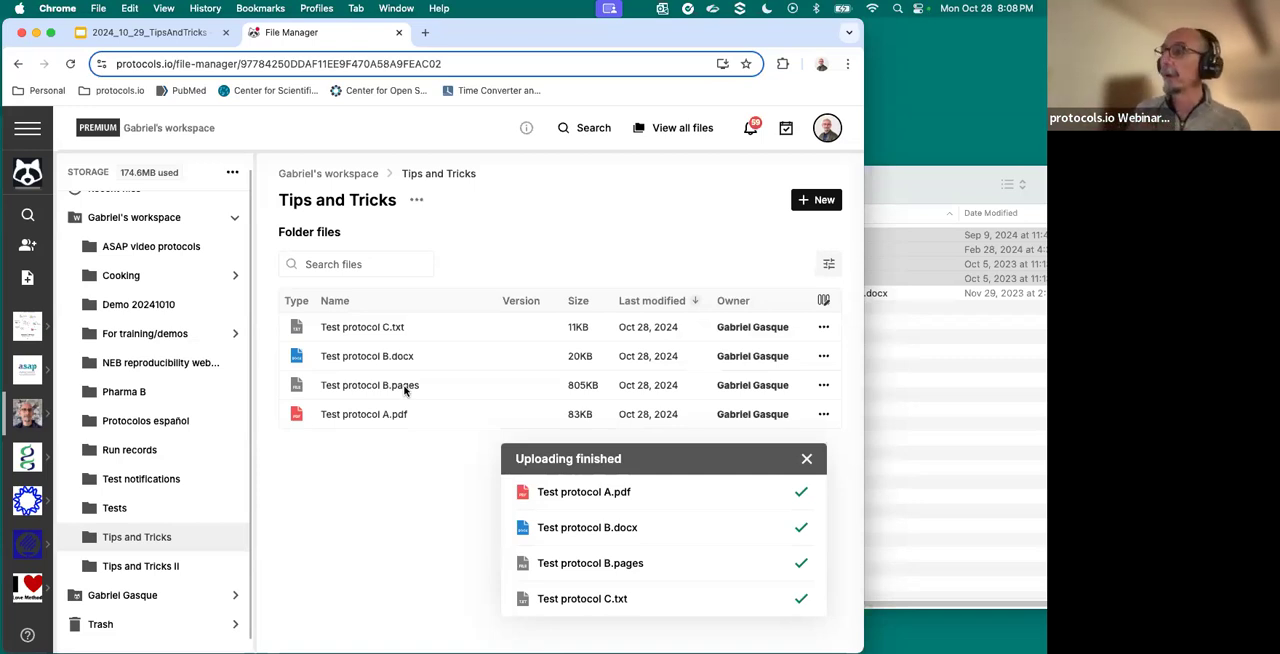
left_click(806, 460)
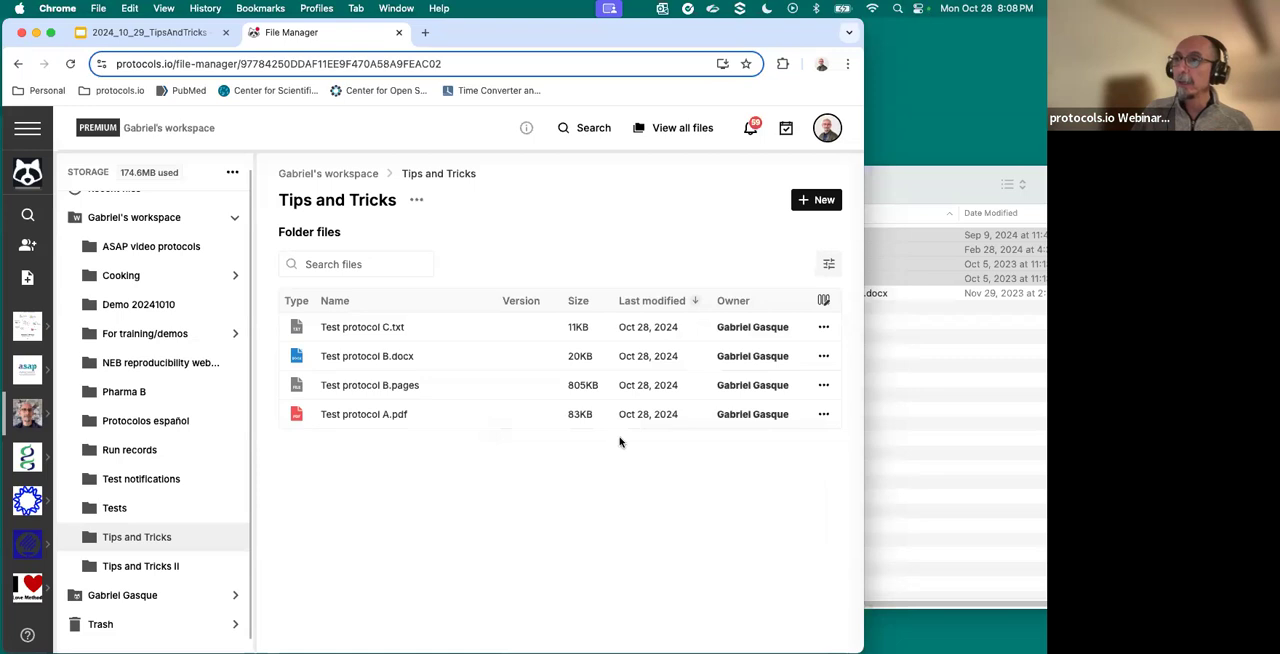
- Examine the sharing options of Test protocol B.pages for researchers and workspaces, and close them without sharing the file
left_click(364, 390)
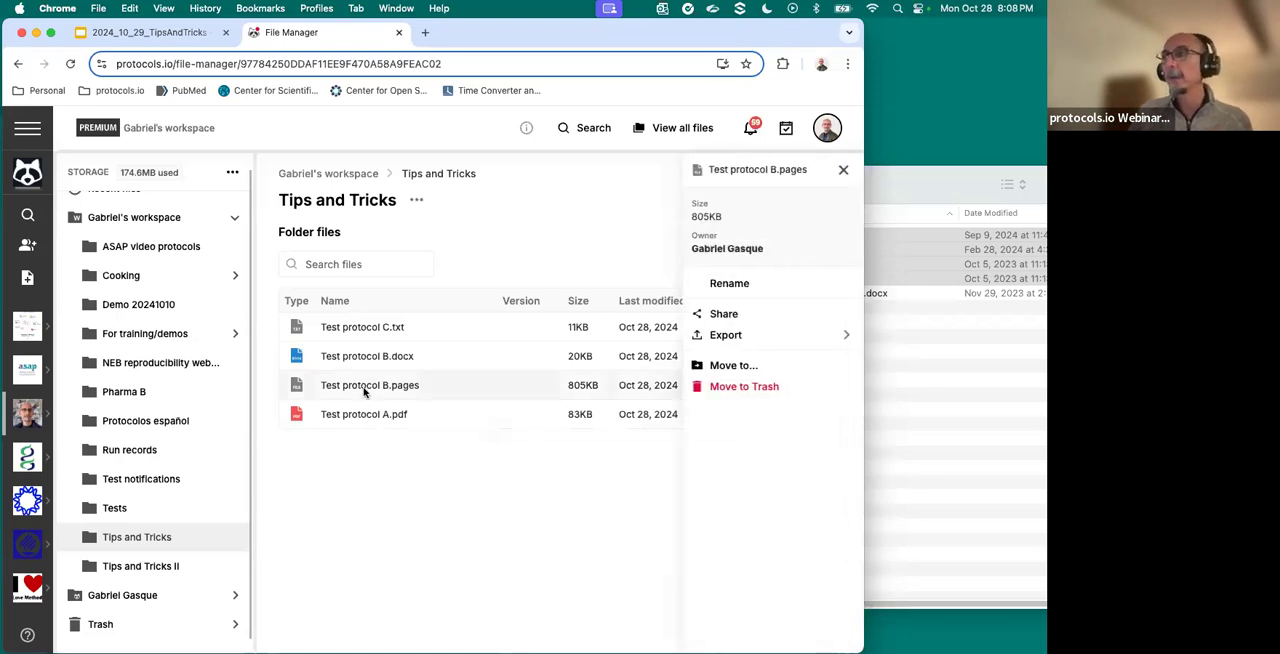
left_click(724, 315)
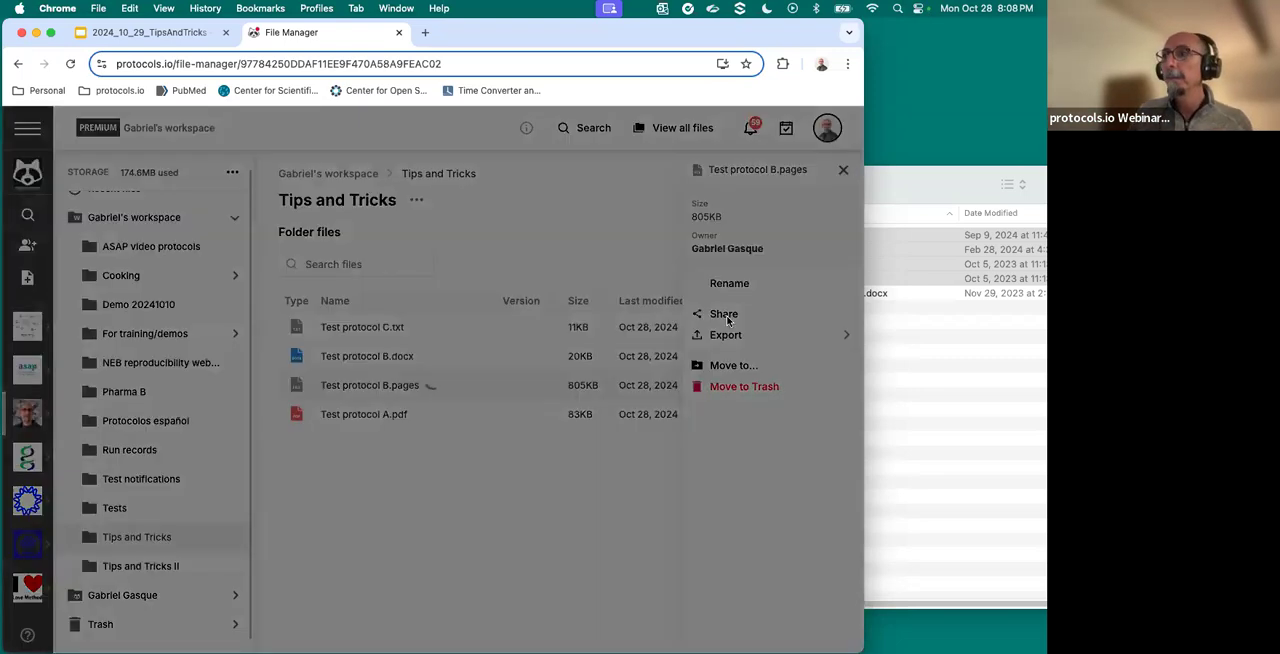
left_click(290, 226)
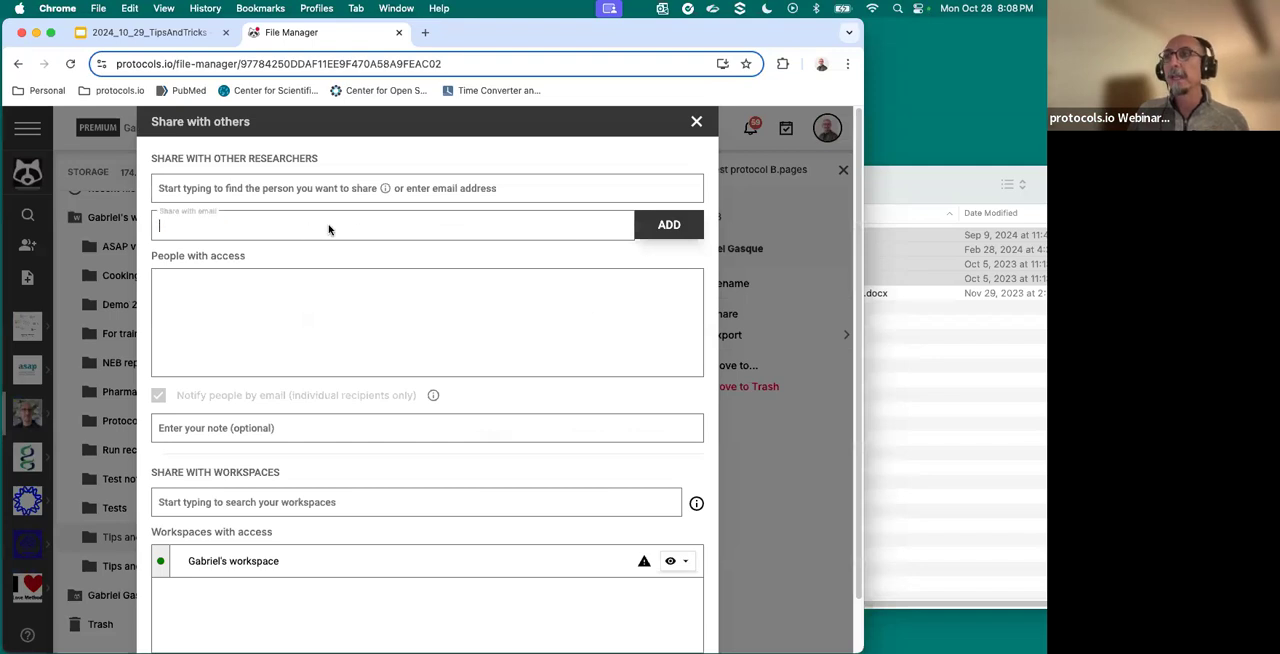
scroll(300, 450, "down", 2)
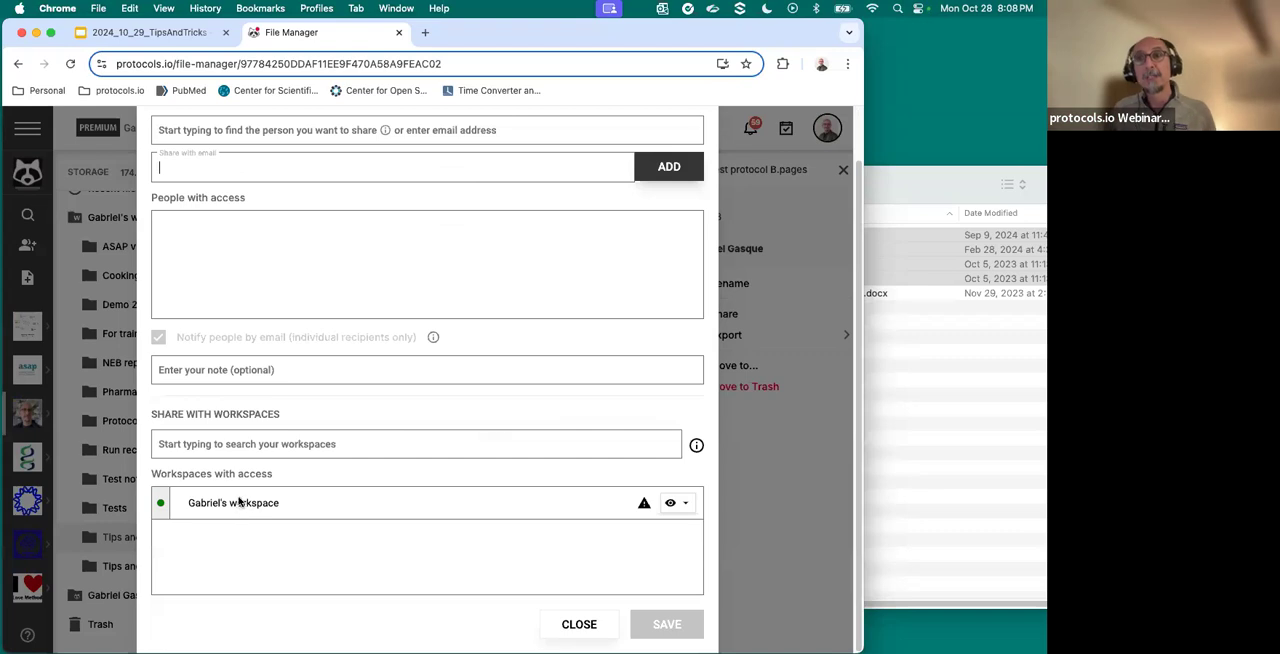
scroll(693, 207, "up", 2)
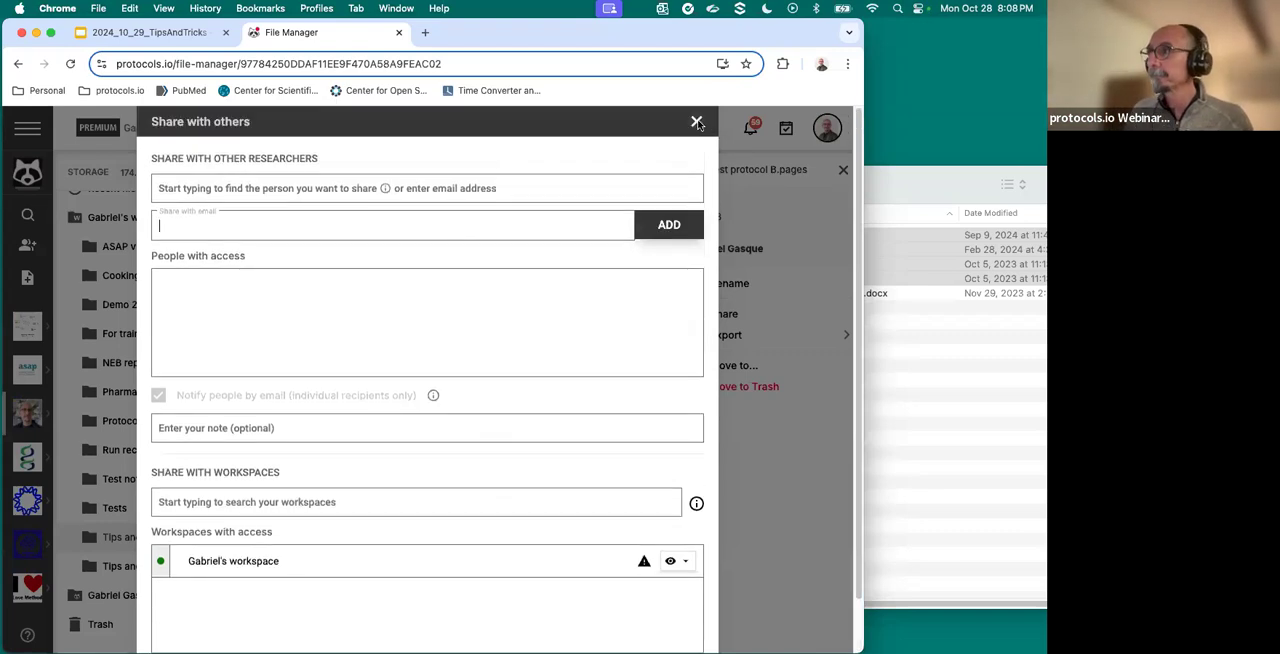
left_click(697, 122)
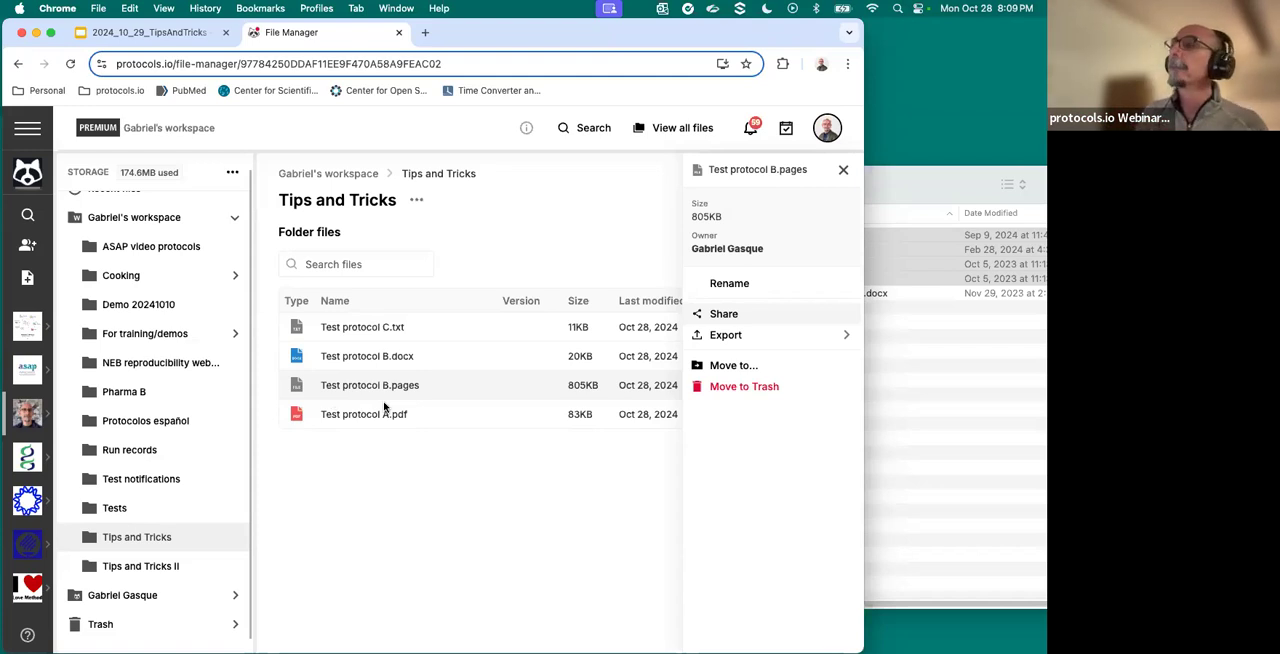
left_click(843, 170)
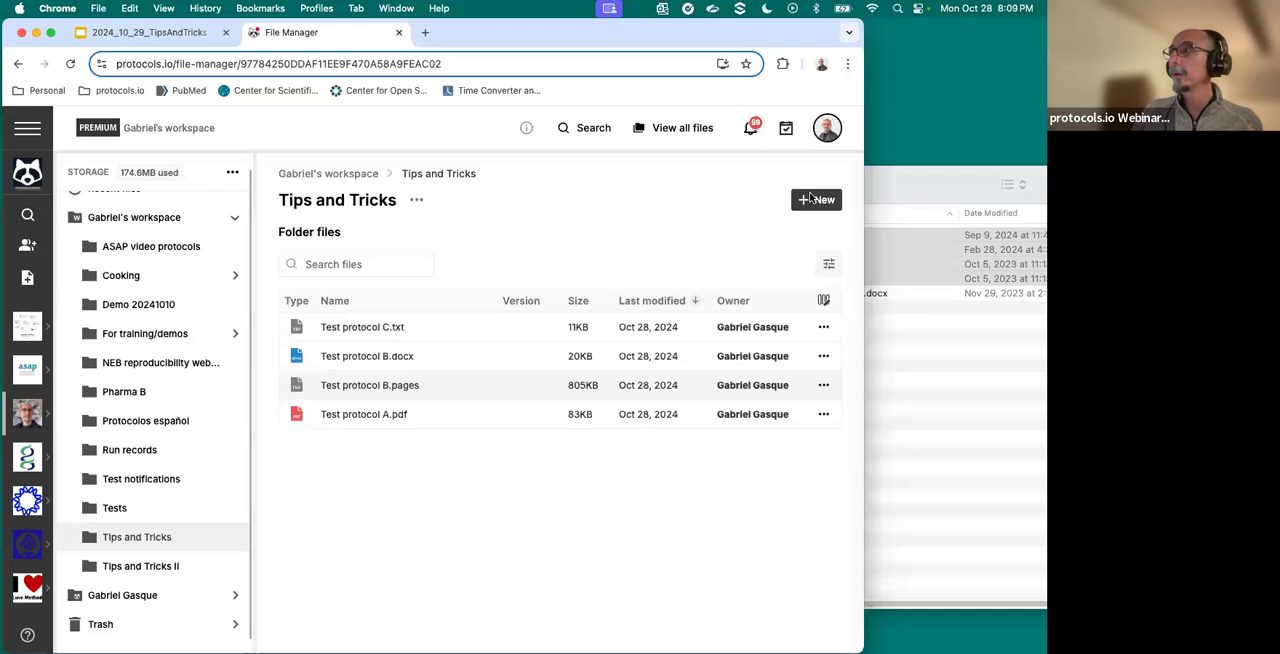
- Create a new protocol in the Tips and Tricks folder and skip the editor guide
left_click(811, 199)
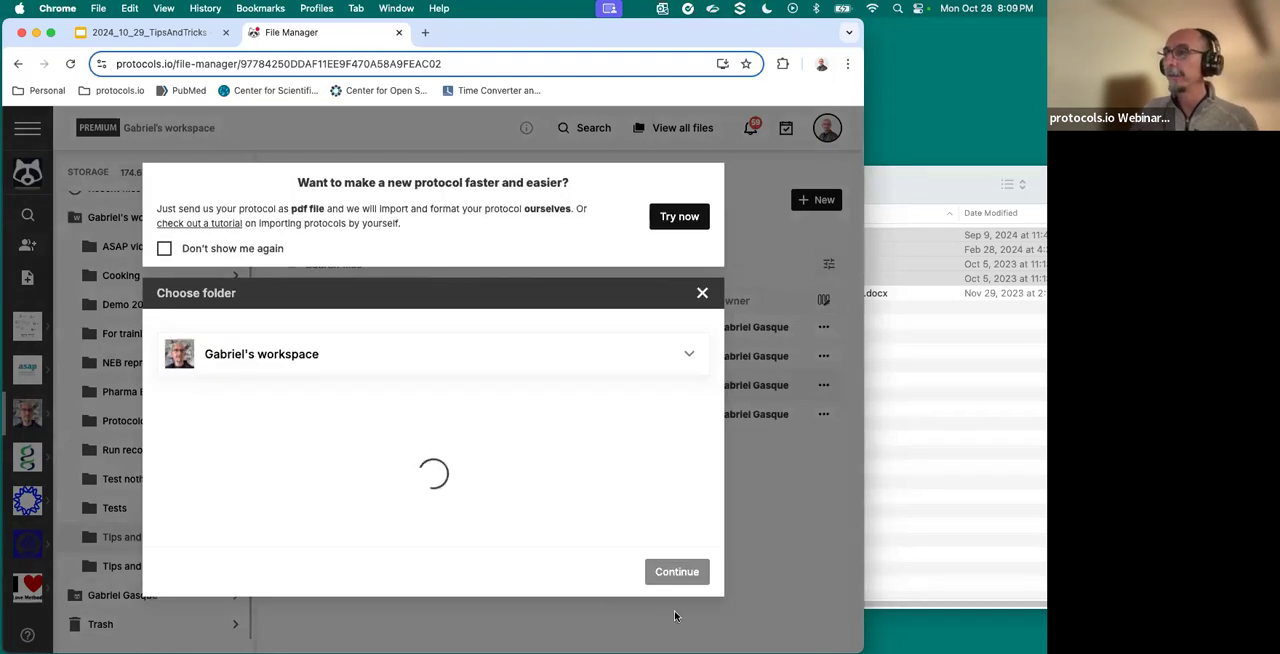
left_click(676, 614)
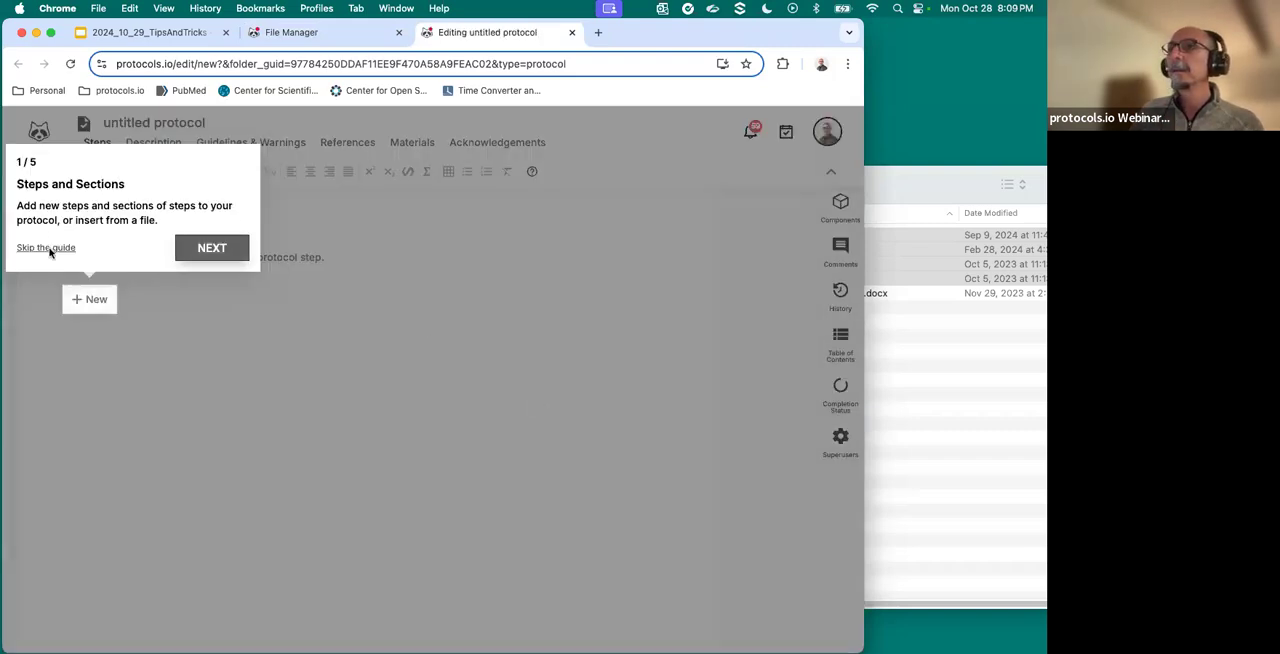
left_click(46, 248)
- Title the untitled protocol "Demo 20241029-1"
left_click(129, 125)
type("Demo 20241029-1")
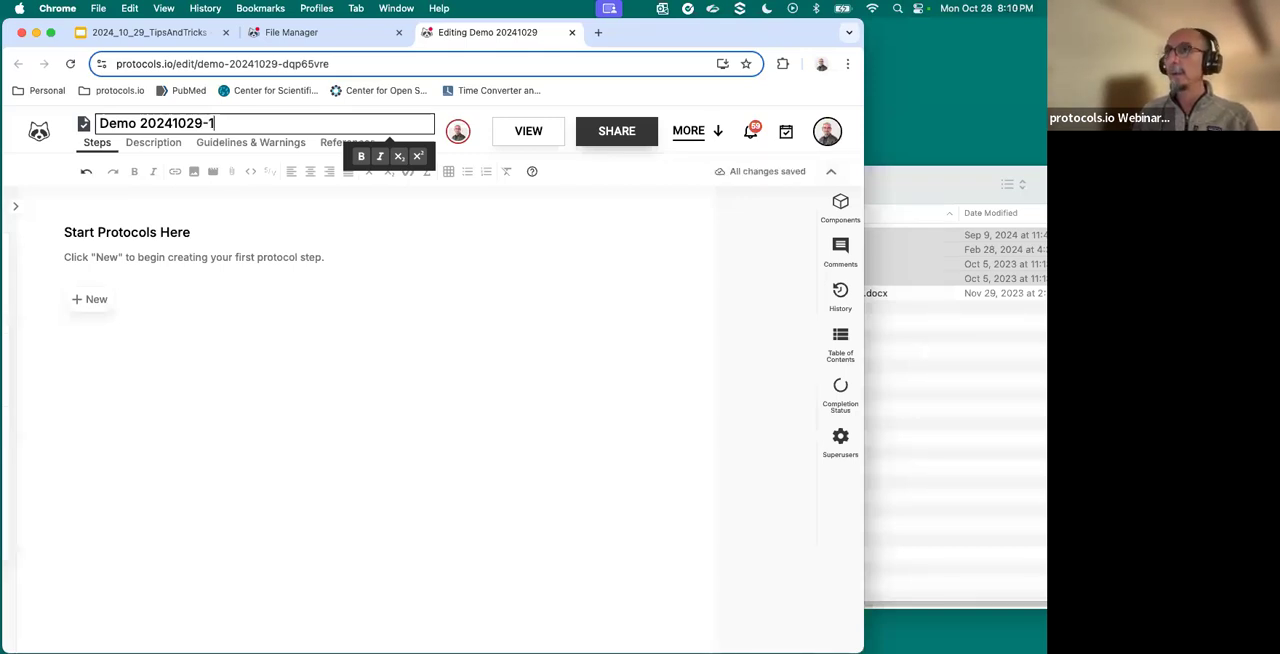
left_click(418, 305)
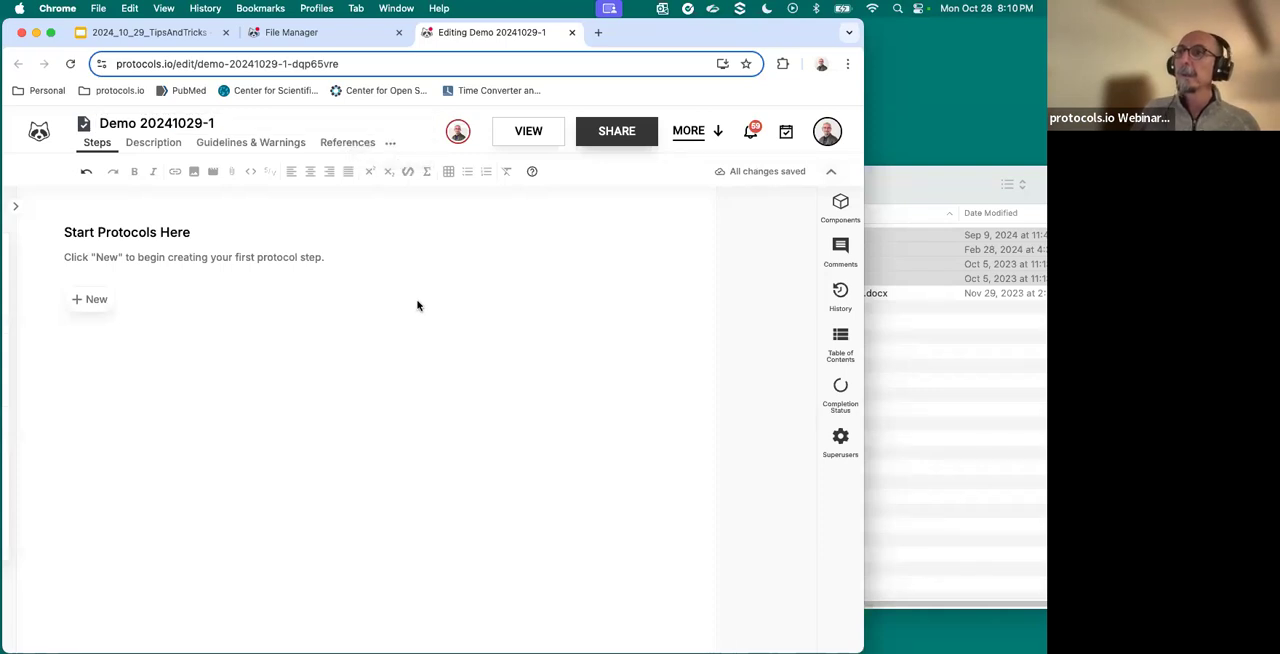
- Attach Test protocol A.pdf from the Protocols to import folder to the attachments in the protocol's description
left_click(92, 302)
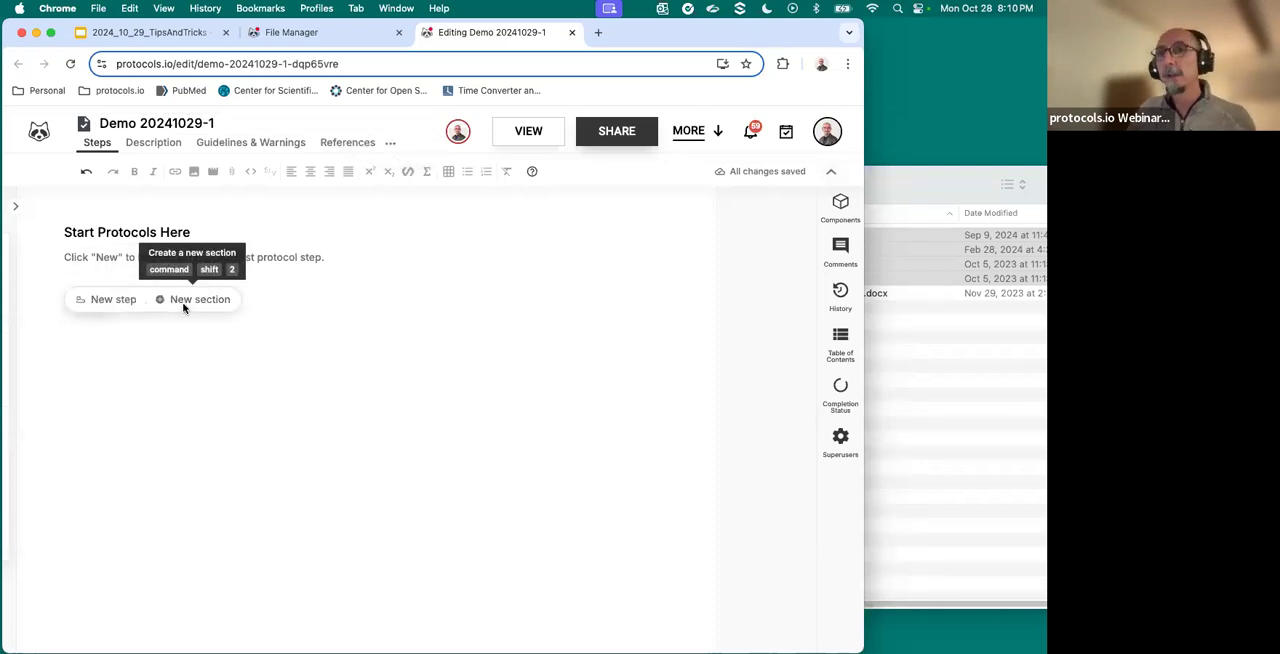
left_click(153, 142)
scroll(277, 321, "down", 5)
scroll(277, 321, "down", 10)
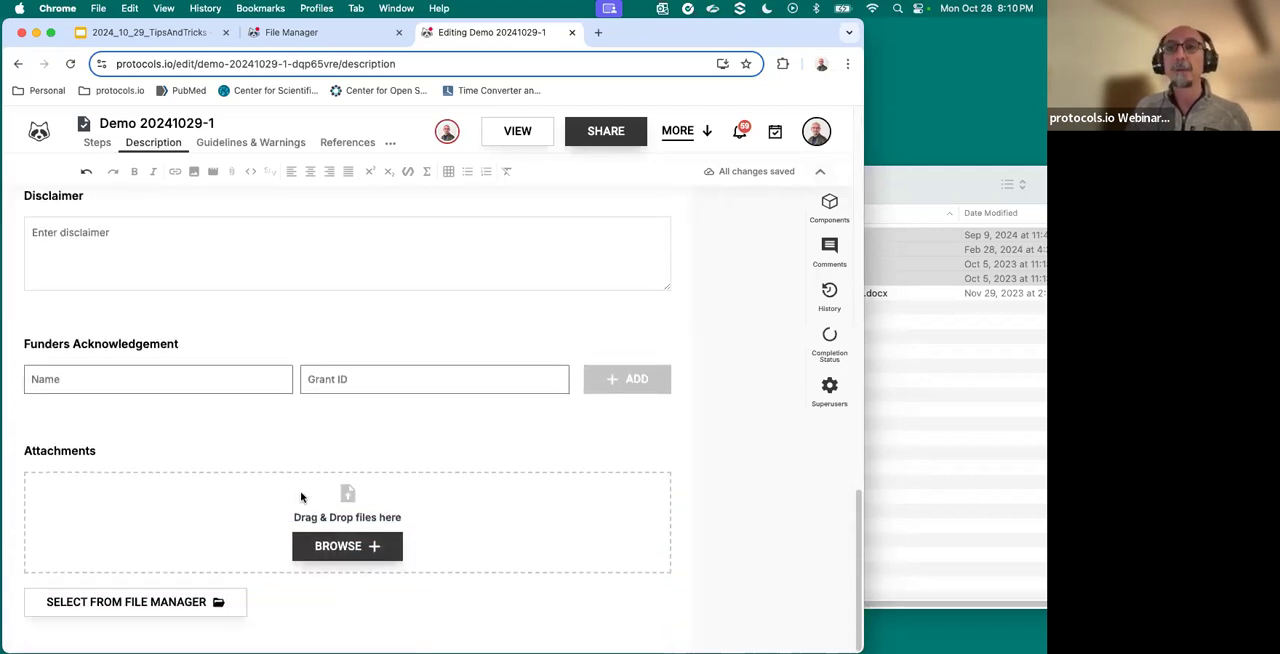
left_click(837, 251)
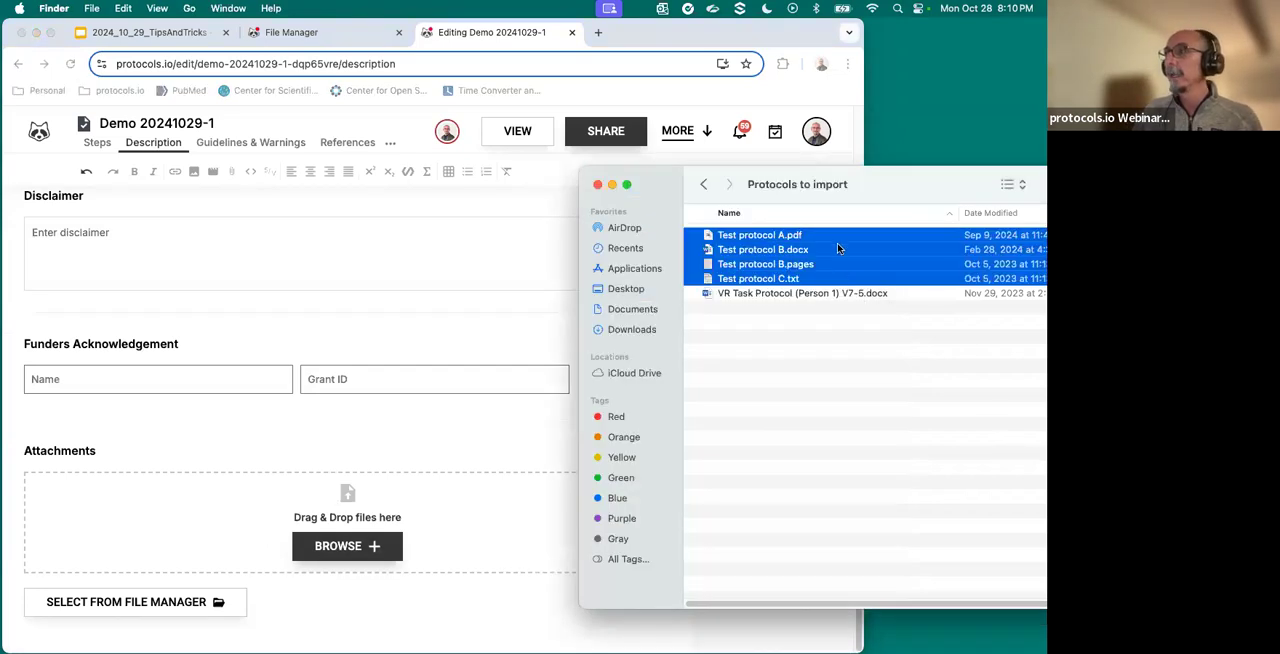
left_click(800, 250)
left_click(808, 278)
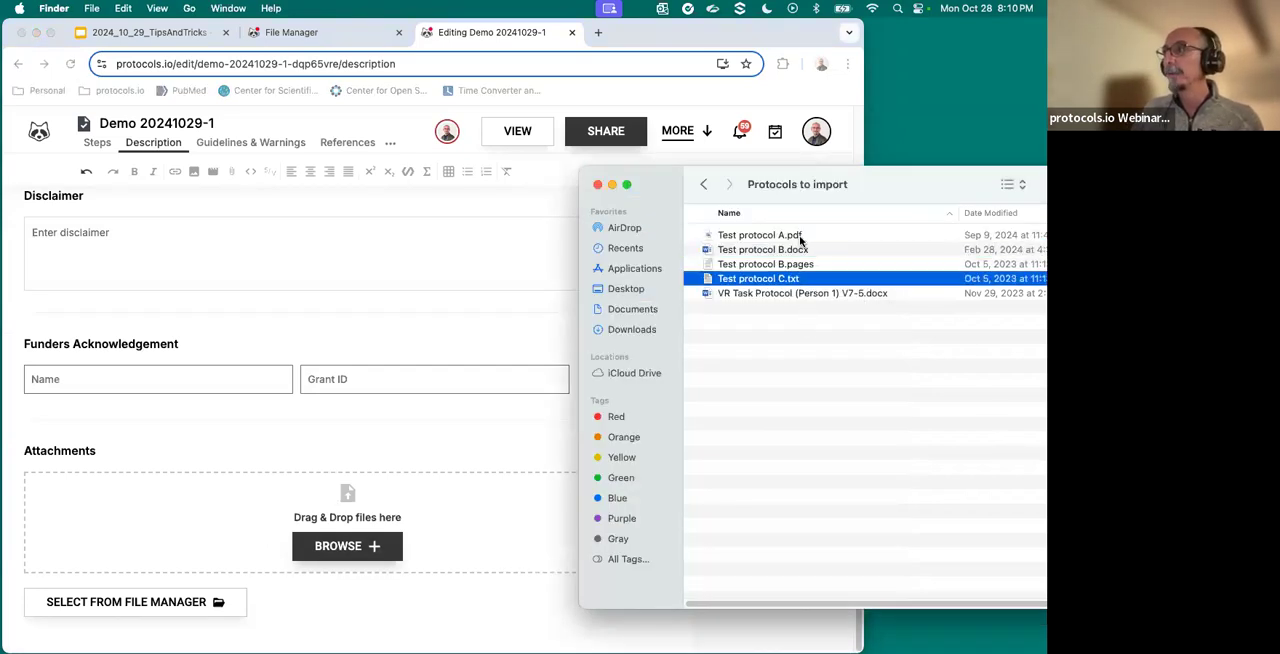
left_click(787, 236)
left_click_drag(785, 237, 367, 510)
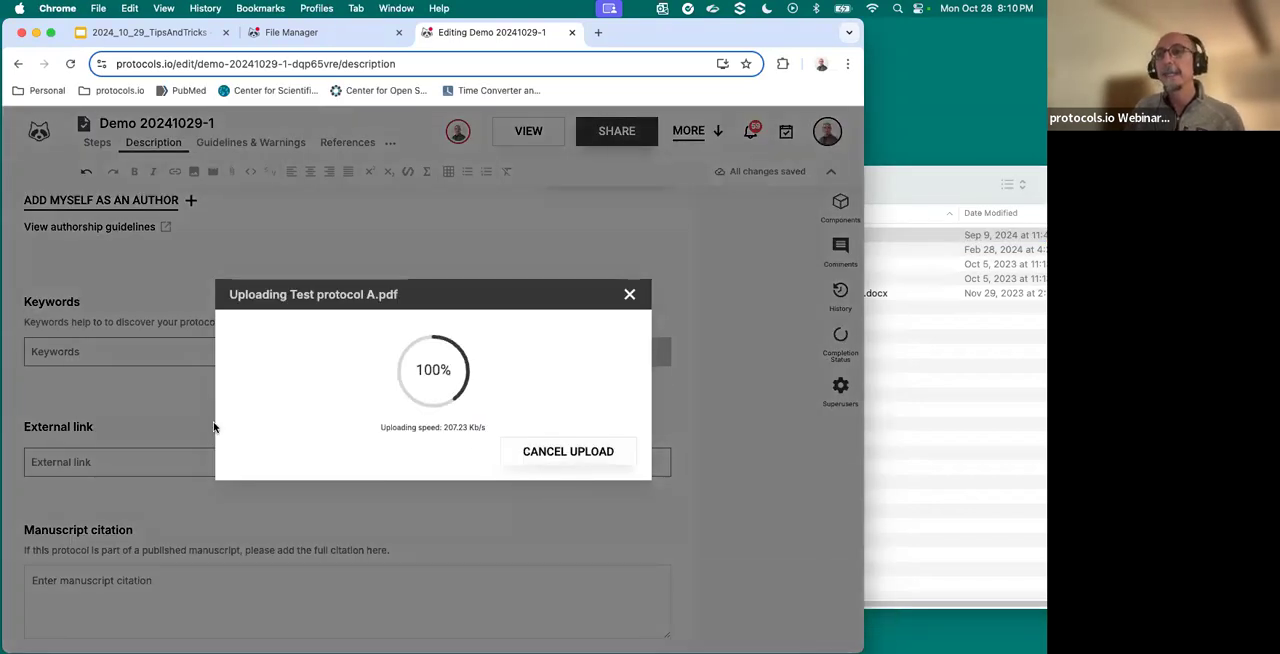
scroll(301, 560, "down", 5)
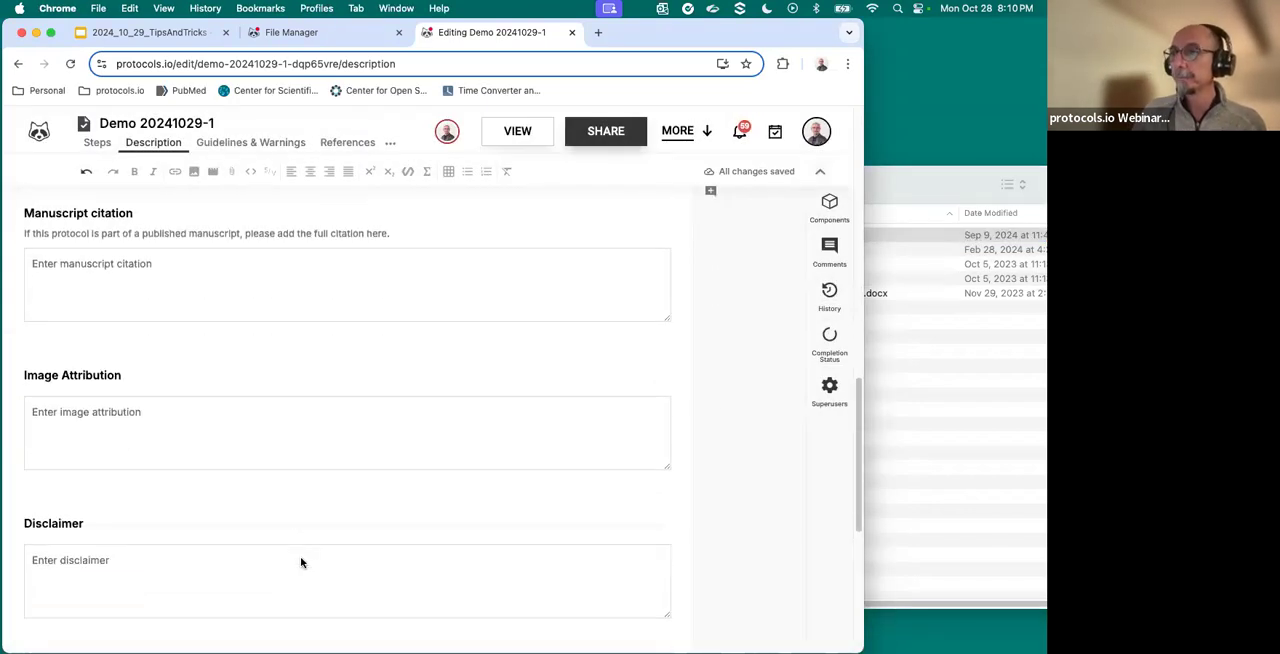
scroll(301, 558, "down", 5)
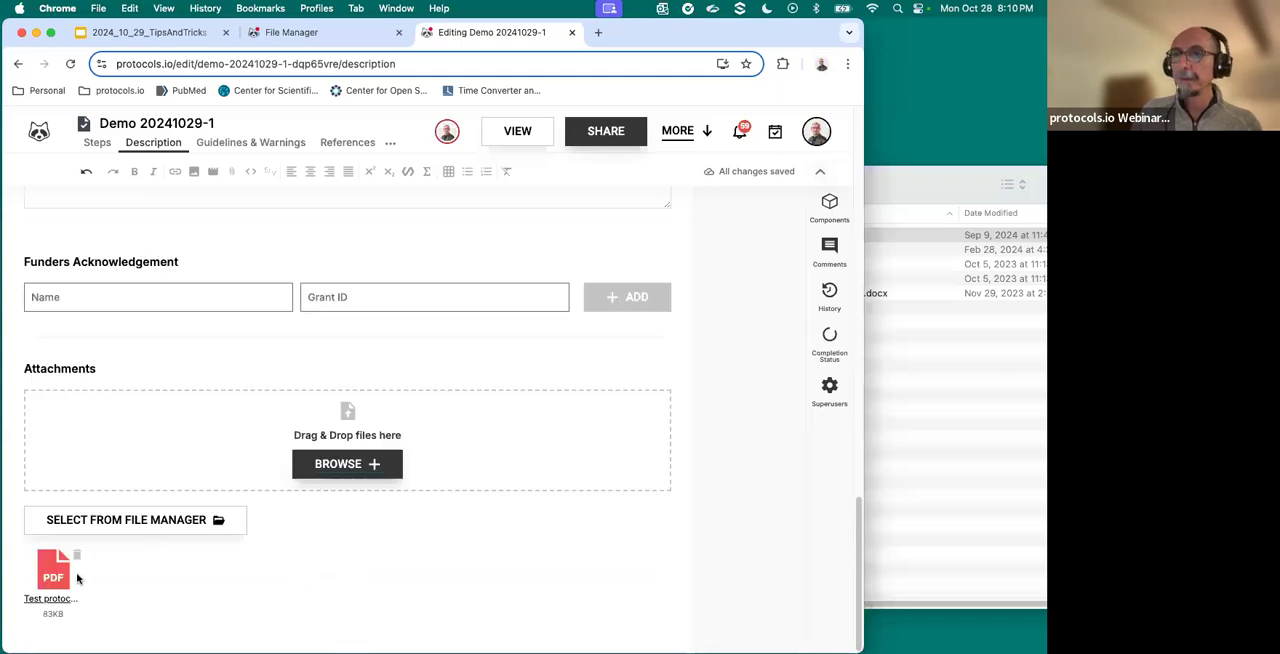
- Enter "Abstract for demo" as the opening line of the protocol's abstract
scroll(78, 573, "up", 15)
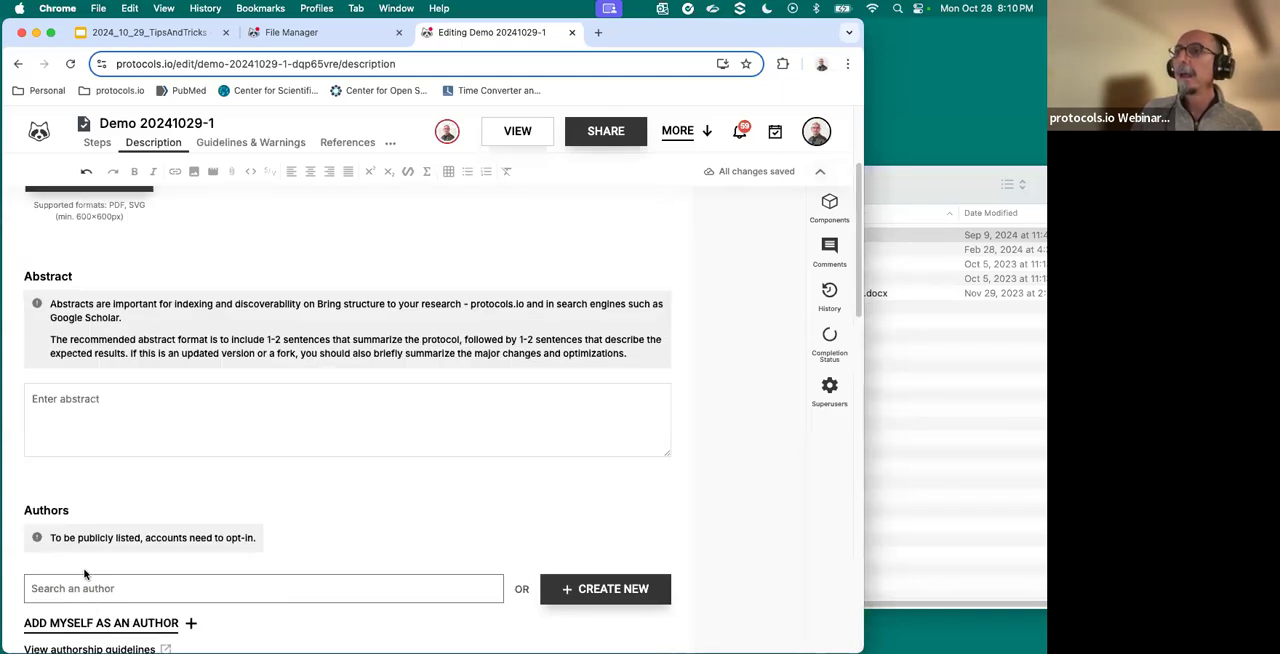
scroll(86, 571, "down", 3)
scroll(86, 571, "up", 3)
scroll(199, 368, "down", 2)
scroll(199, 368, "up", 2)
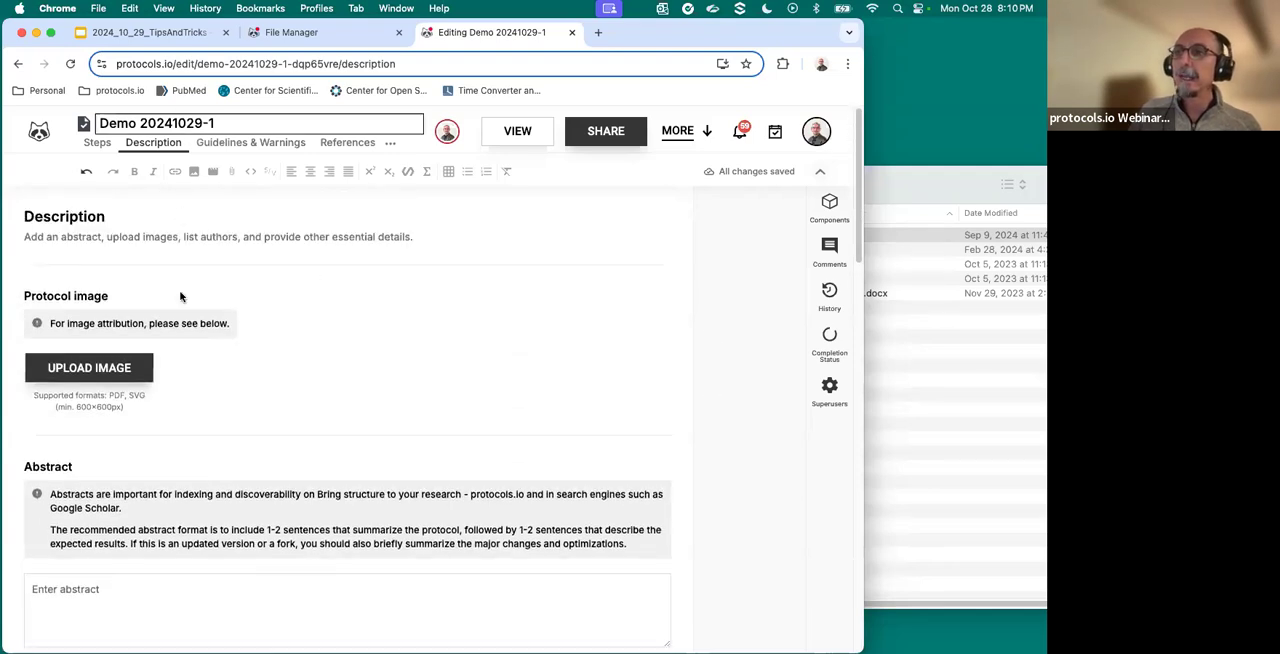
scroll(175, 400, "down", 1)
scroll(170, 457, "down", 4)
left_click(145, 366)
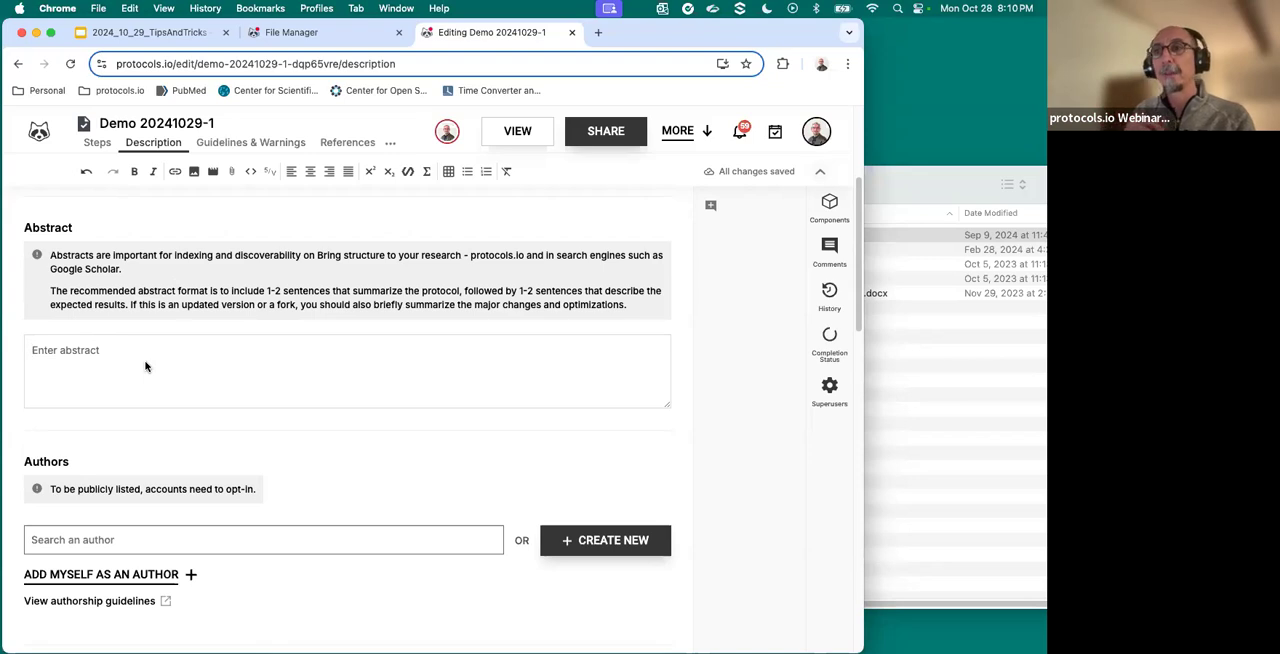
type("Abstract for demo")
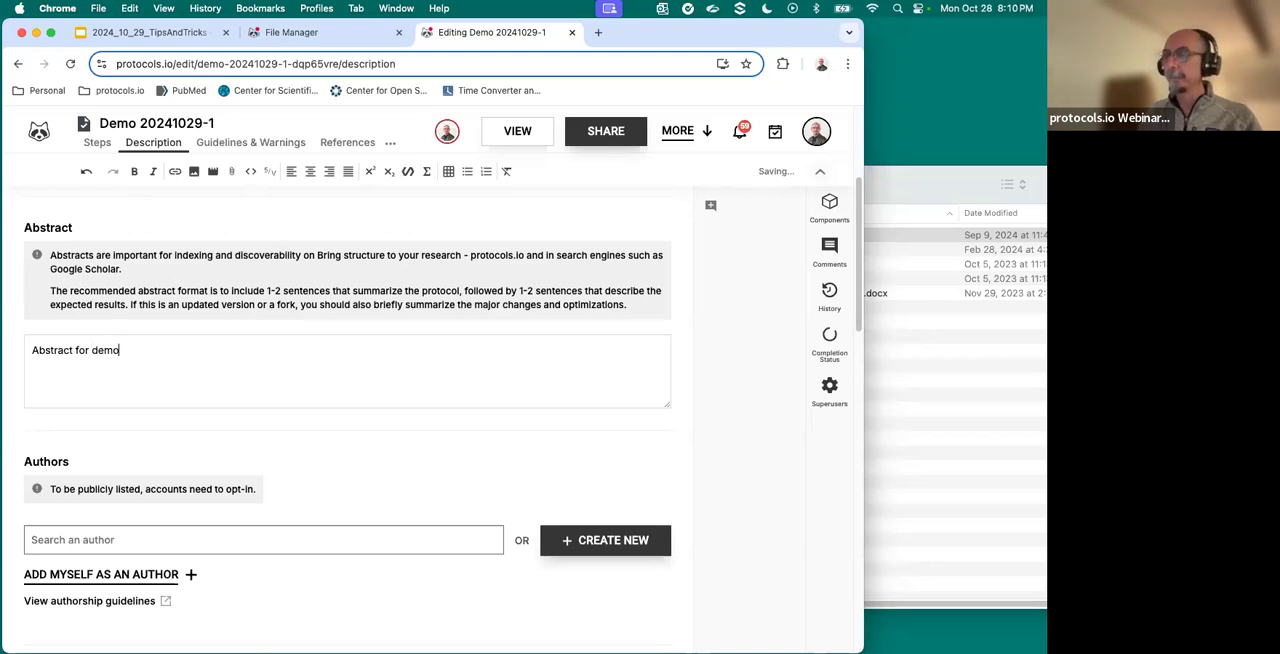
- Extend the abstract with the filler lines "l;ajdsfkl", "aeklsfjkl;ajs" and "laksdfkl;jdfs", leaving a blank line between them
key("Return")
type("l;ajdsfkl")
key("Return")
key("Return")
type("aeklsfjkl;ajs")
key("Return")
key("Return")
type("laksdfkl;jdfs")
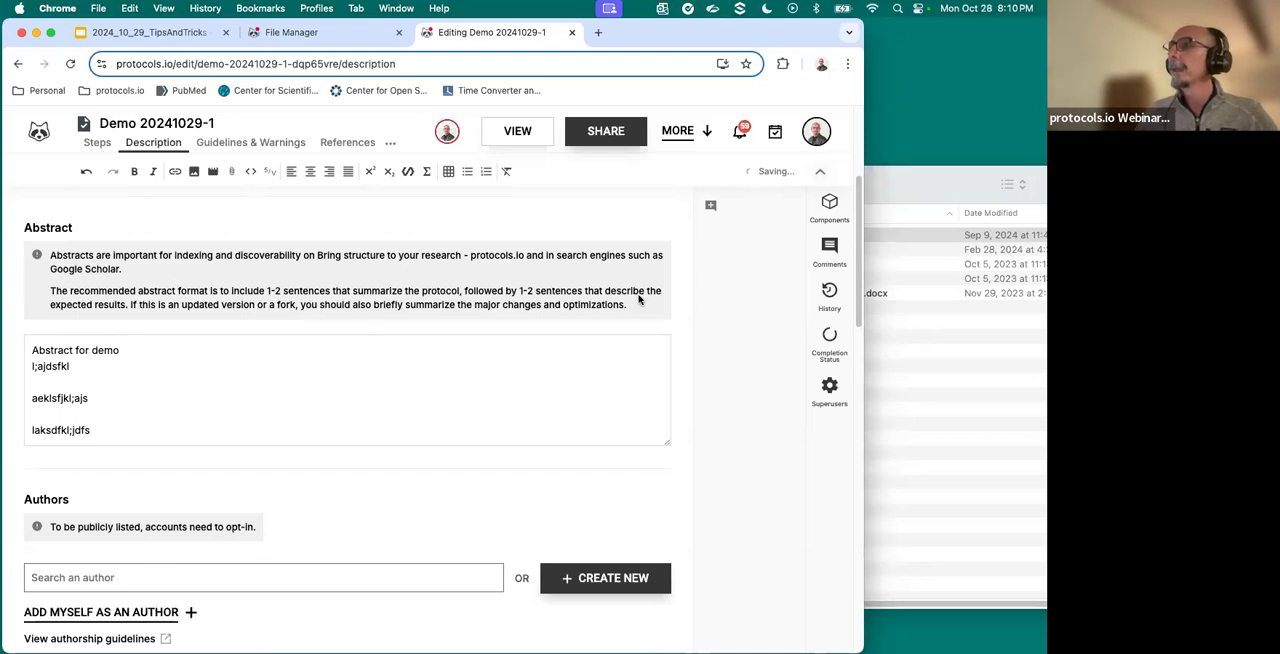
- View Demo 20241029-1 in reading mode, dismiss the rating request, and examine its abstract and attached PDF
left_click(520, 132)
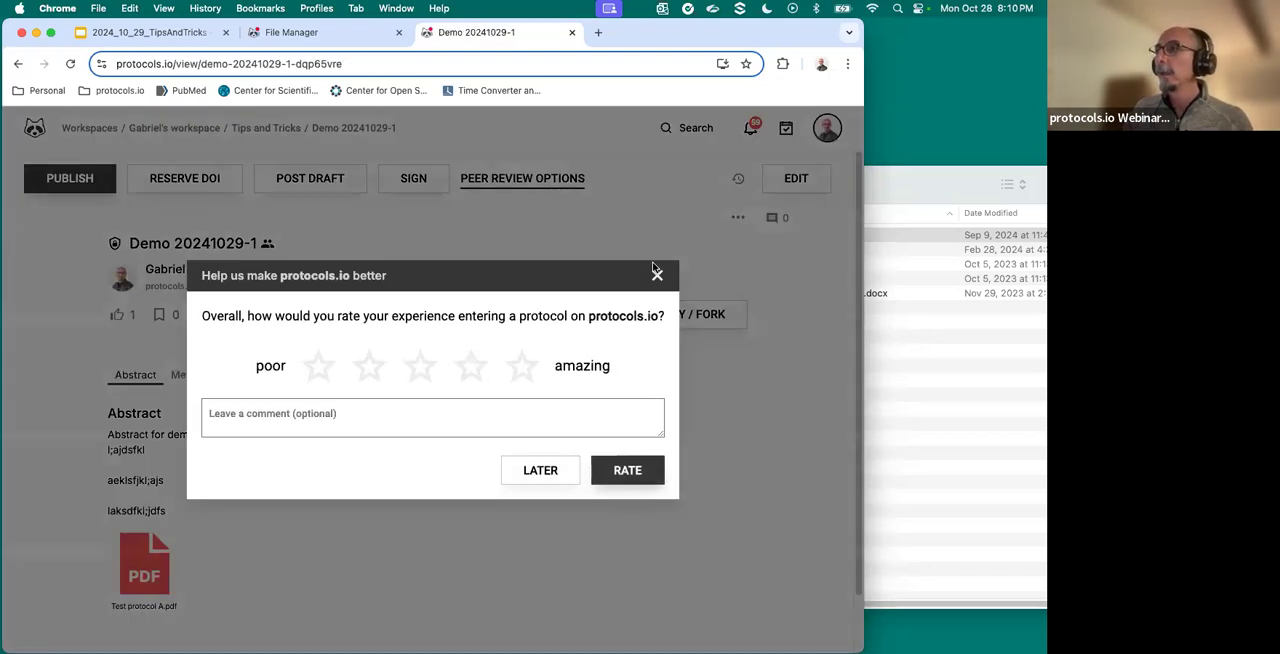
left_click(657, 275)
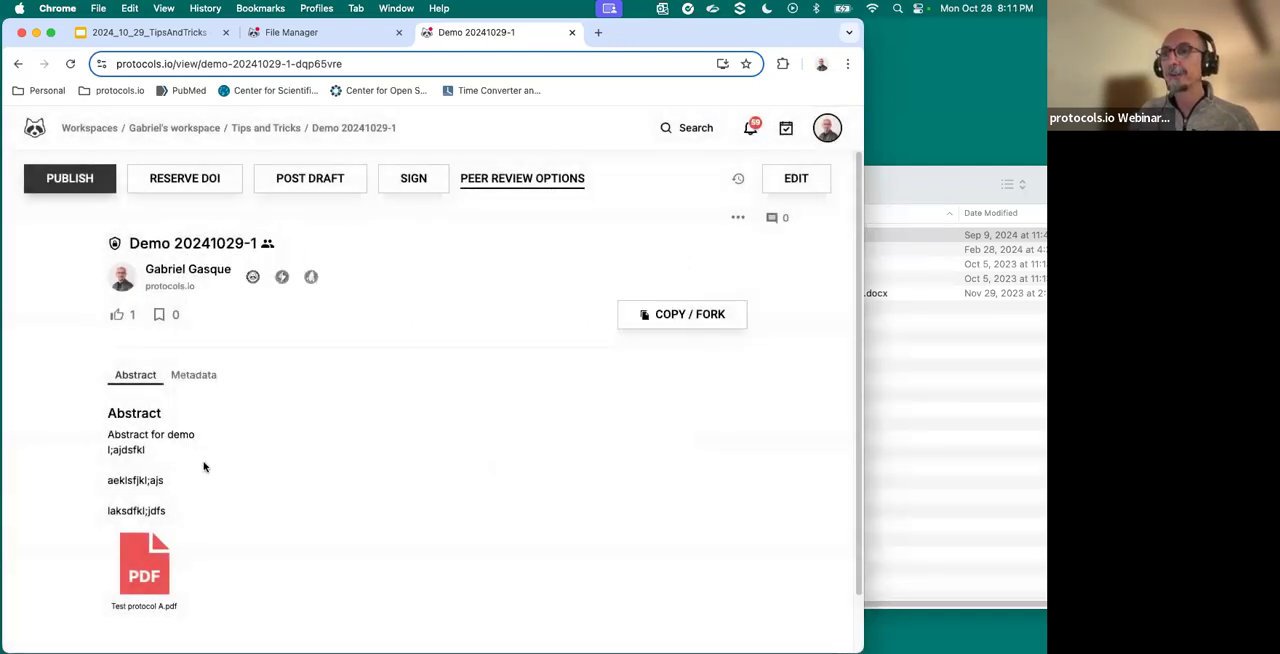
scroll(204, 467, "down", 2)
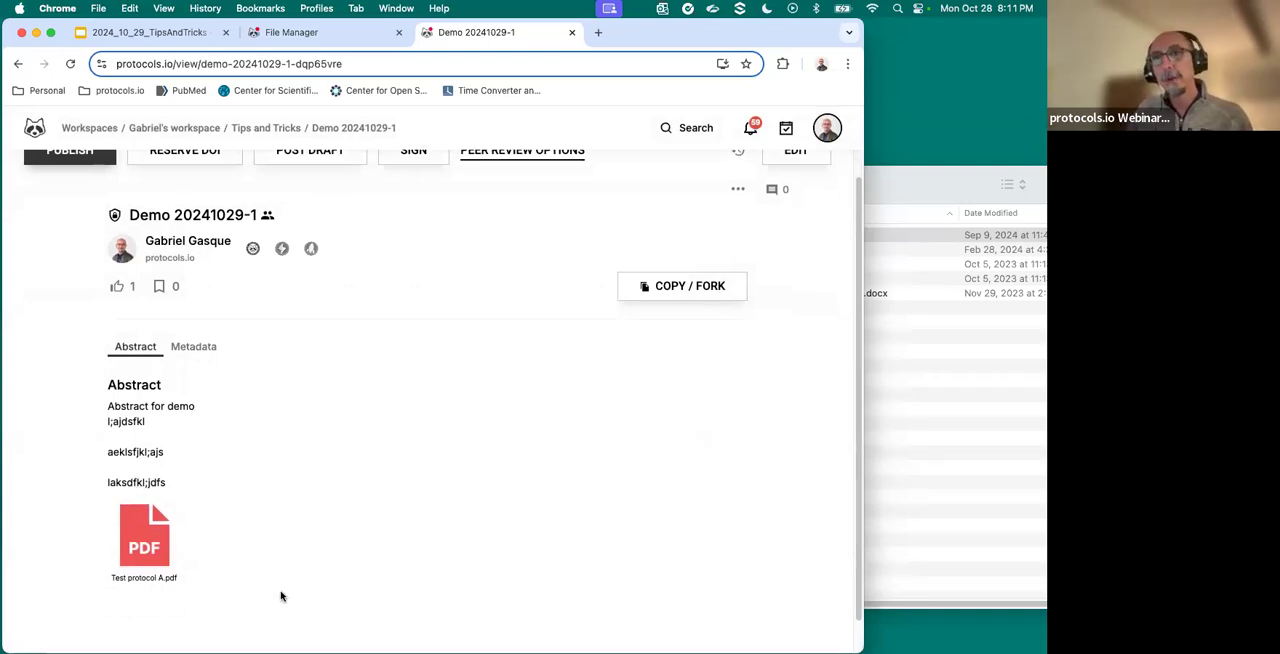
scroll(153, 572, "up", 2)
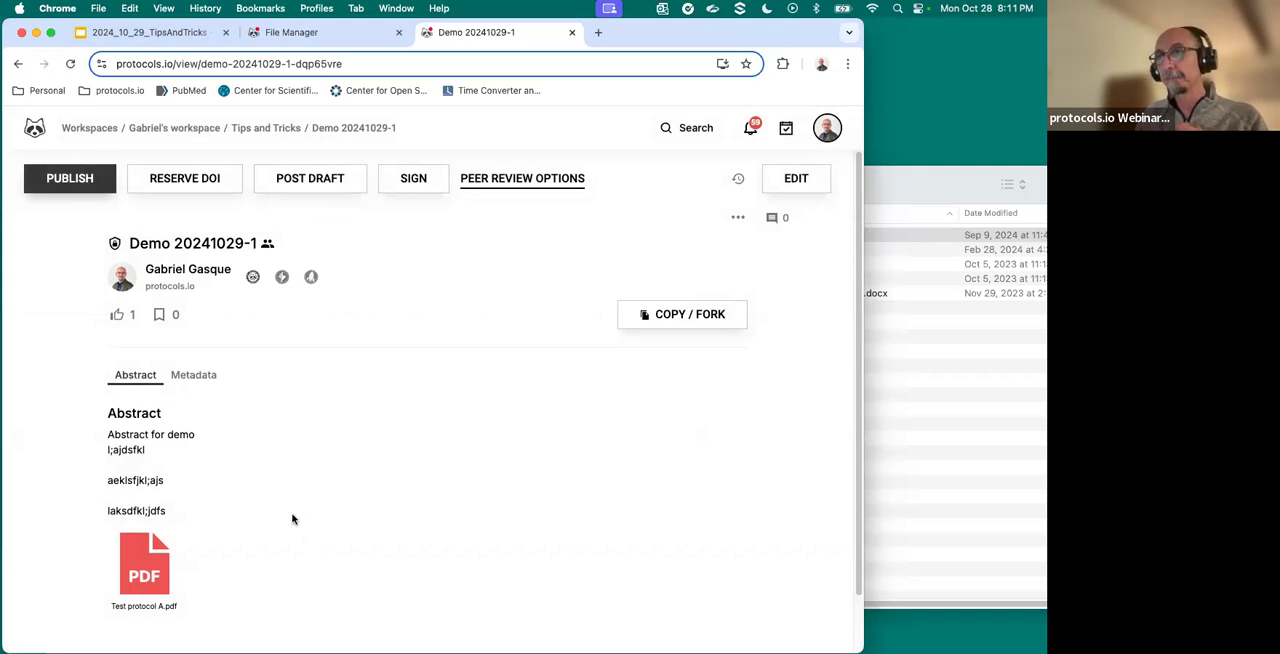
scroll(293, 519, "down", 1)
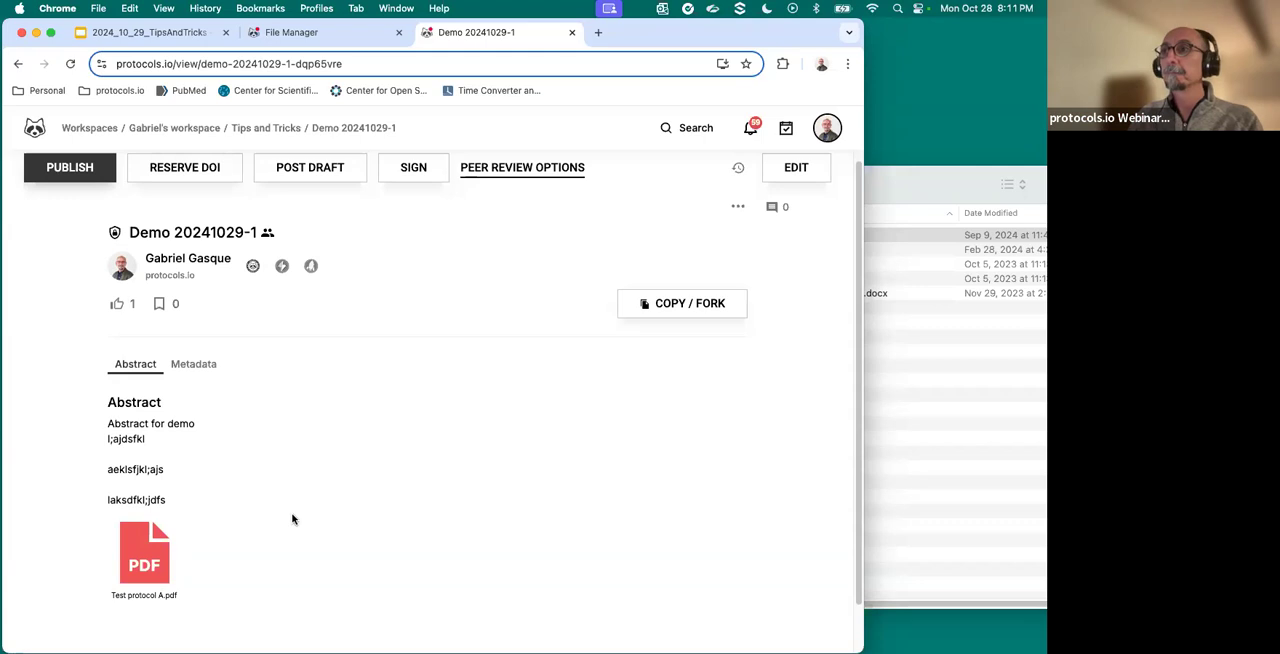
- Return to the Tips and Tricks folder in the file manager, dismiss the access warning, and reload the file list
left_click(300, 38)
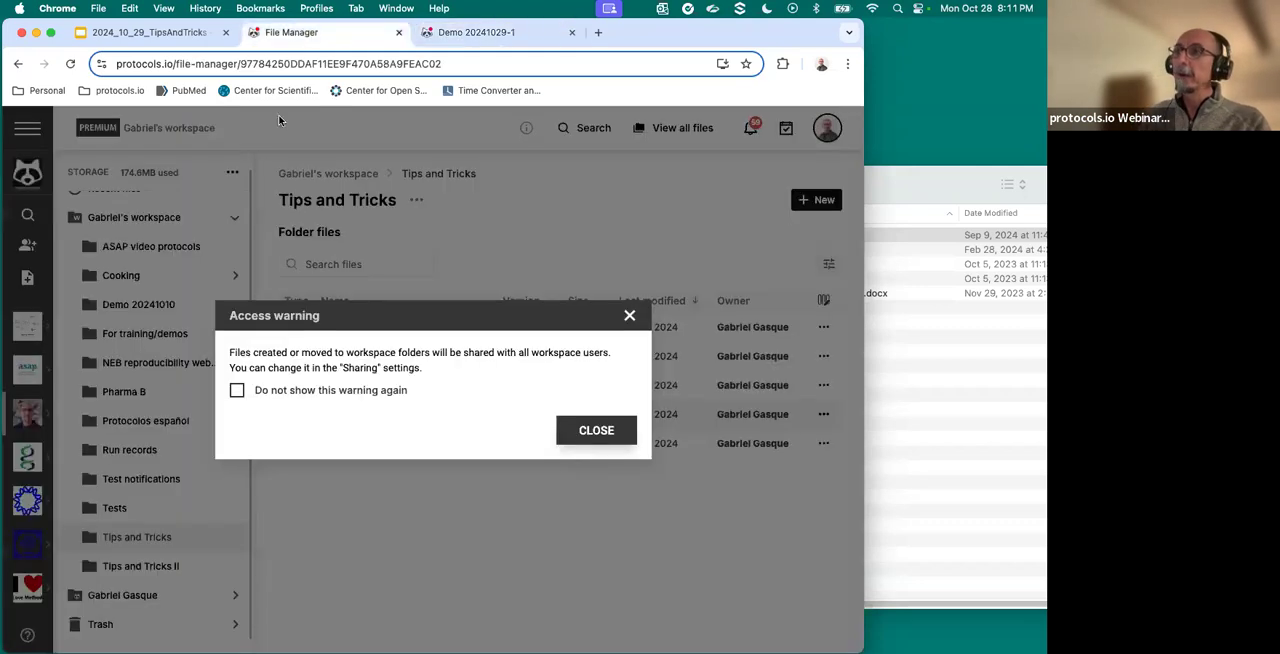
left_click(629, 316)
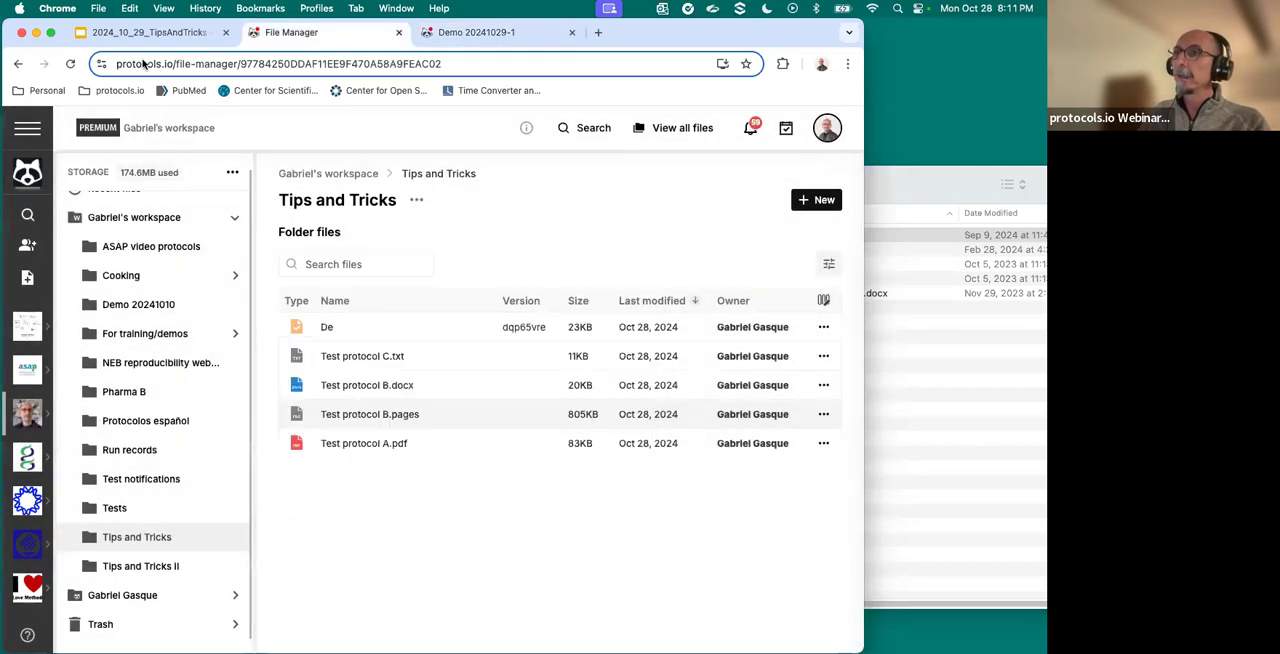
left_click(70, 64)
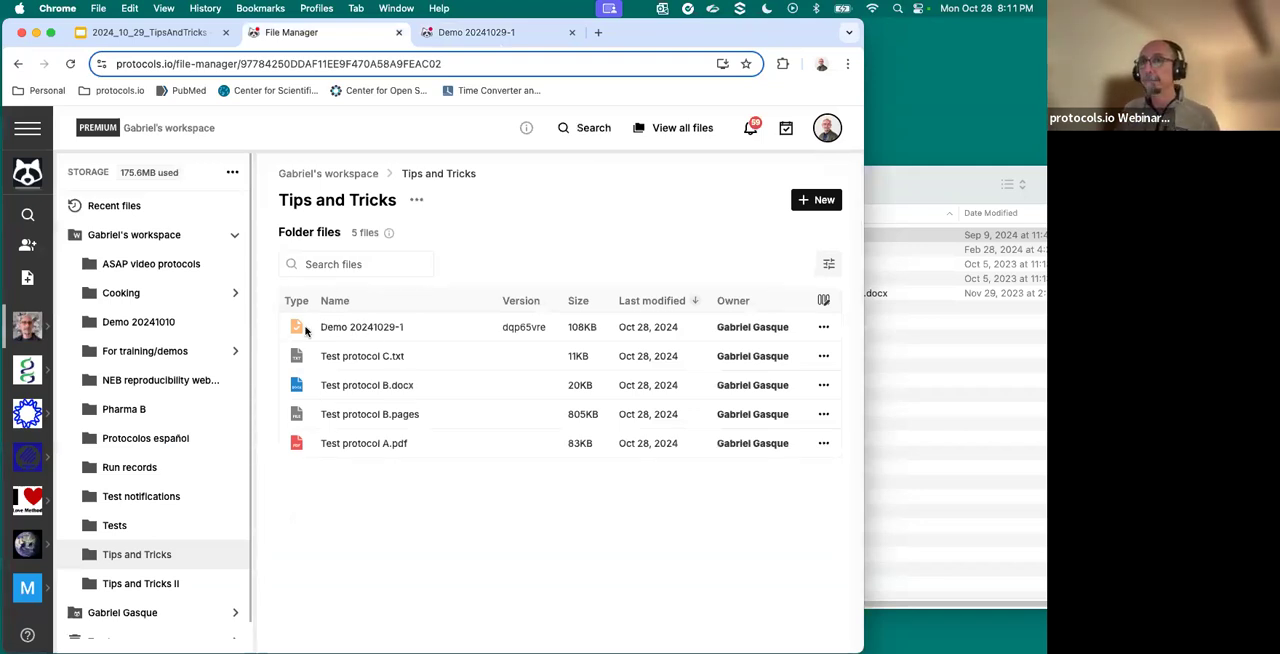
- Create another new protocol in the Tips and Tricks folder
left_click(817, 202)
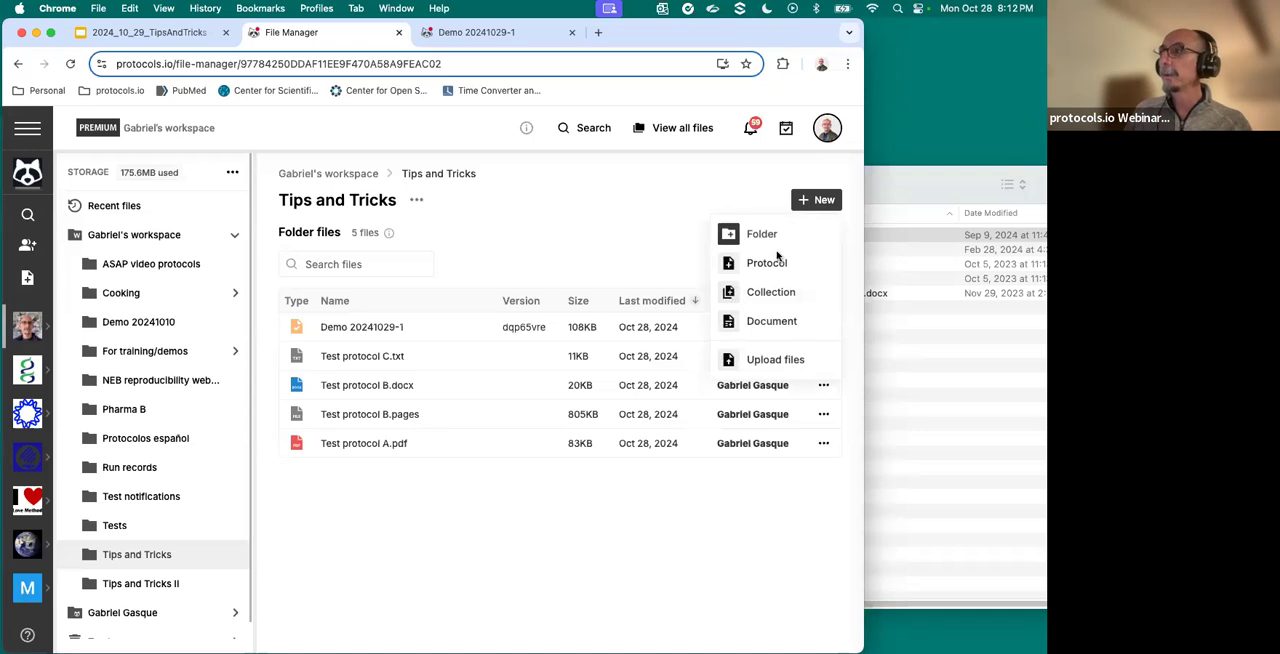
left_click(767, 263)
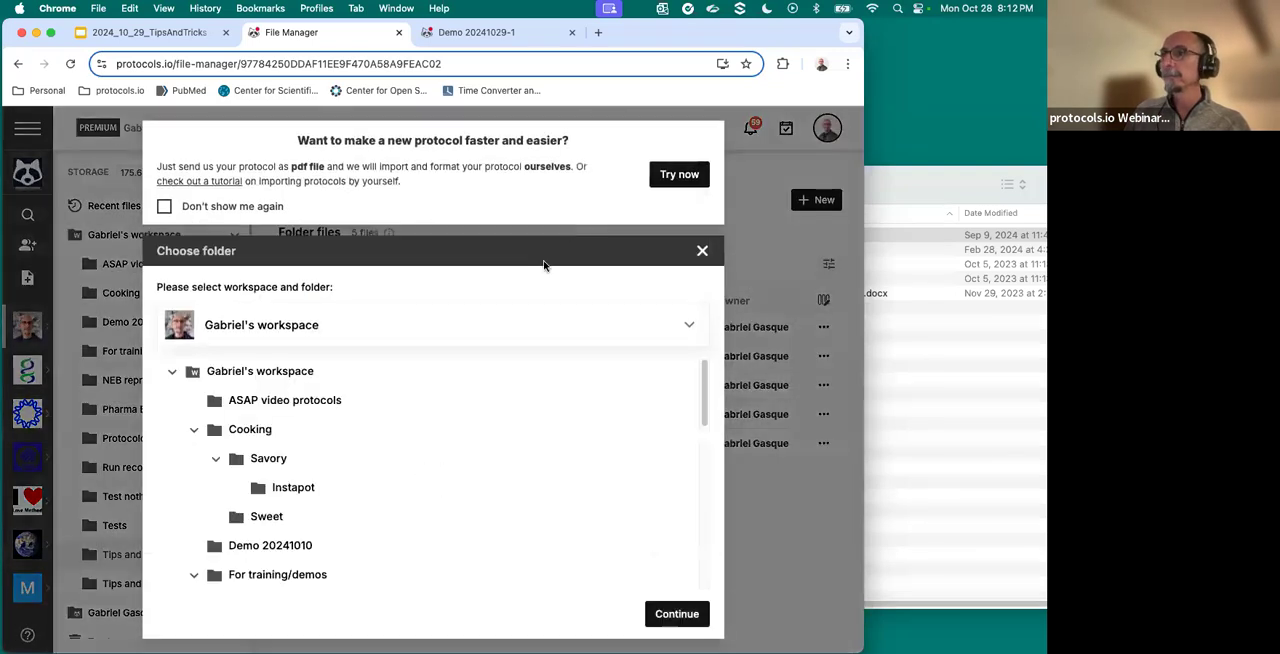
scroll(417, 460, "down", 10)
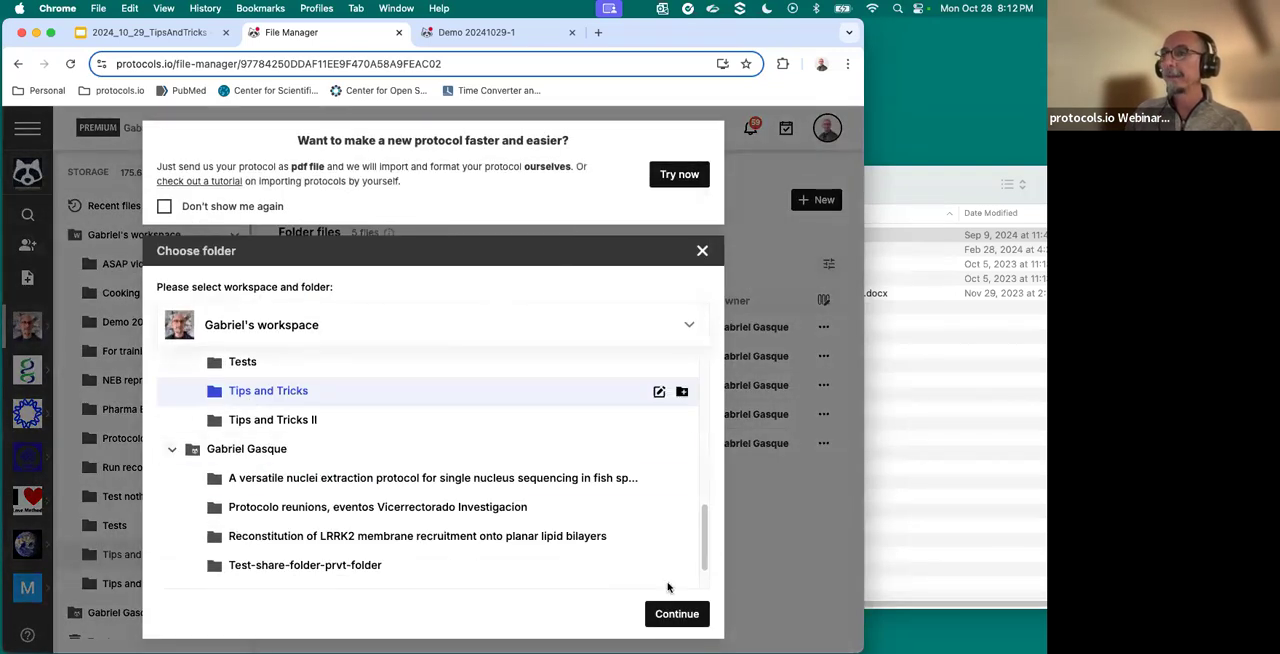
left_click(672, 614)
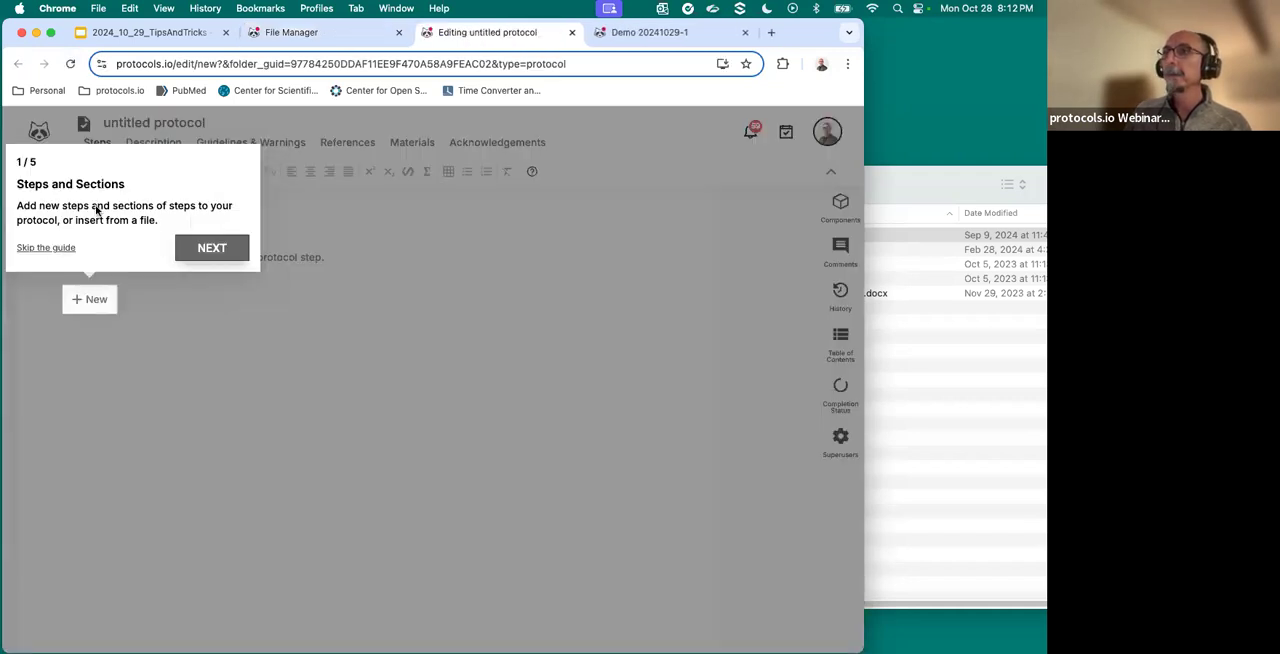
left_click(62, 247)
- Title the untitled protocol "Demo 20241029-2"
left_click(152, 130)
type("De")
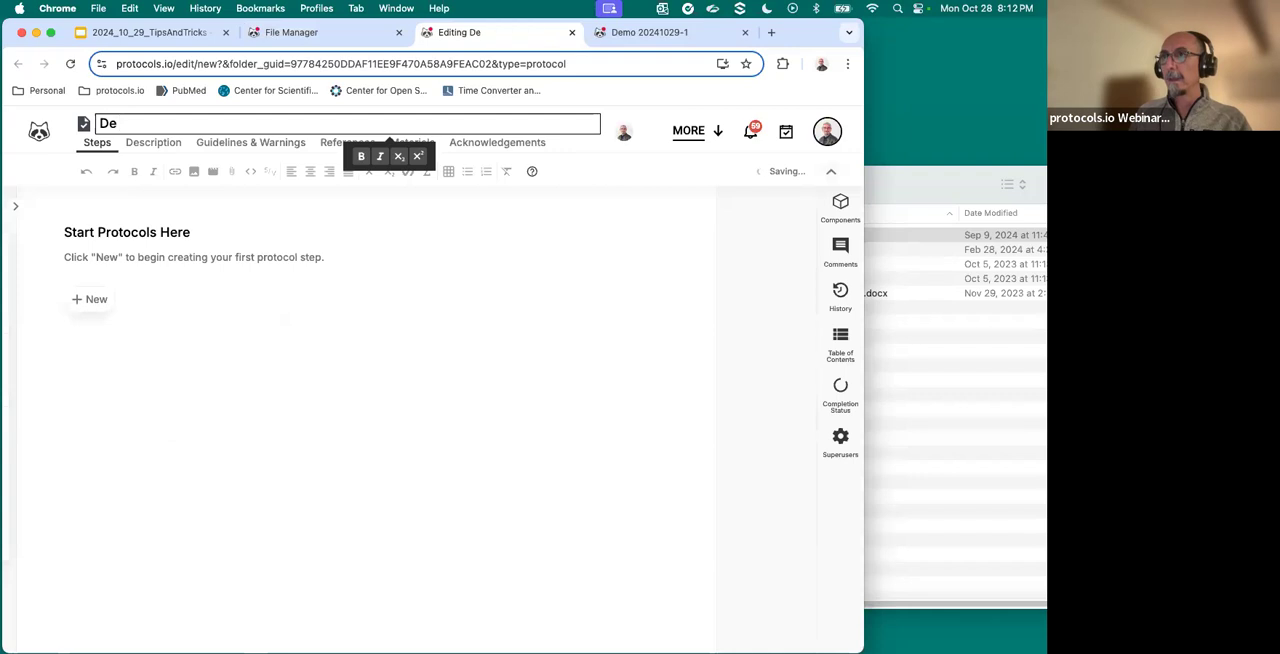
type("mo 24")
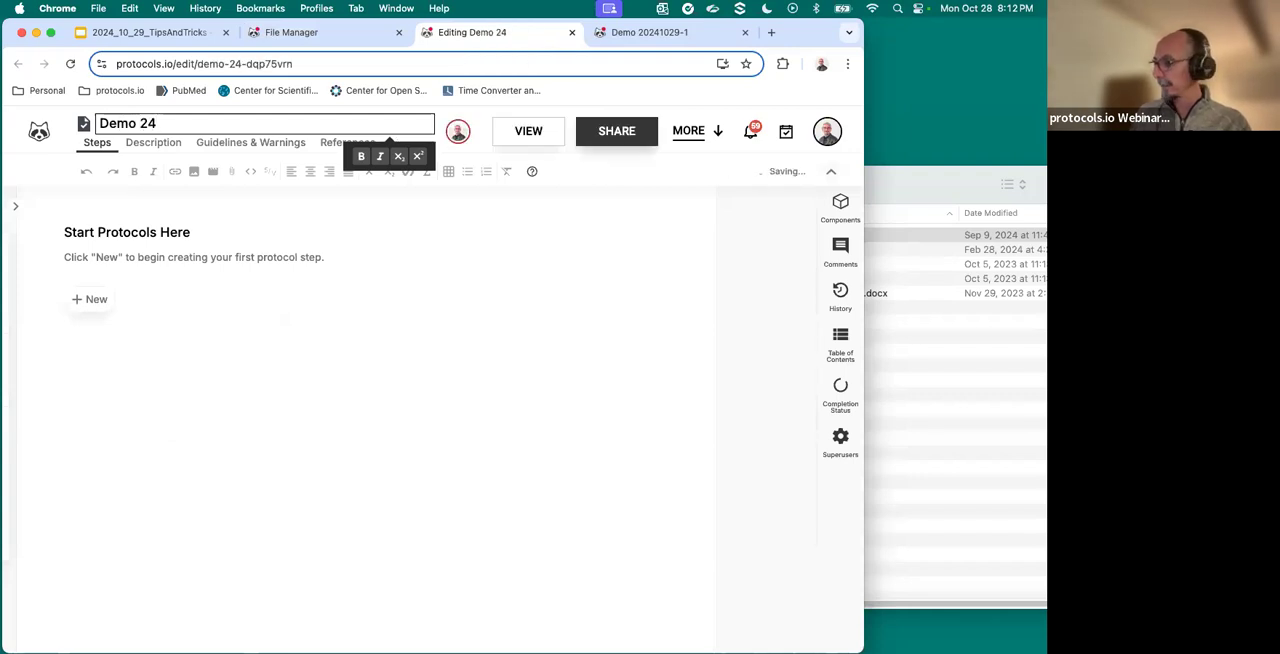
key("BackSpace")
type("024")
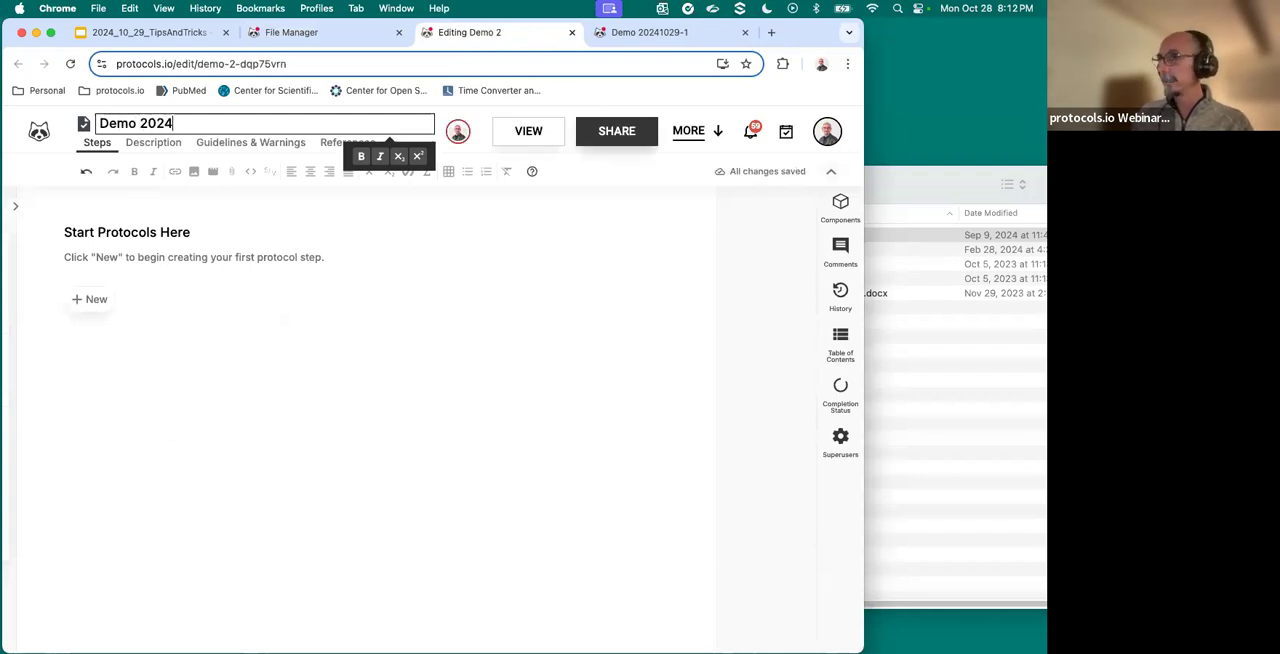
type("1029")
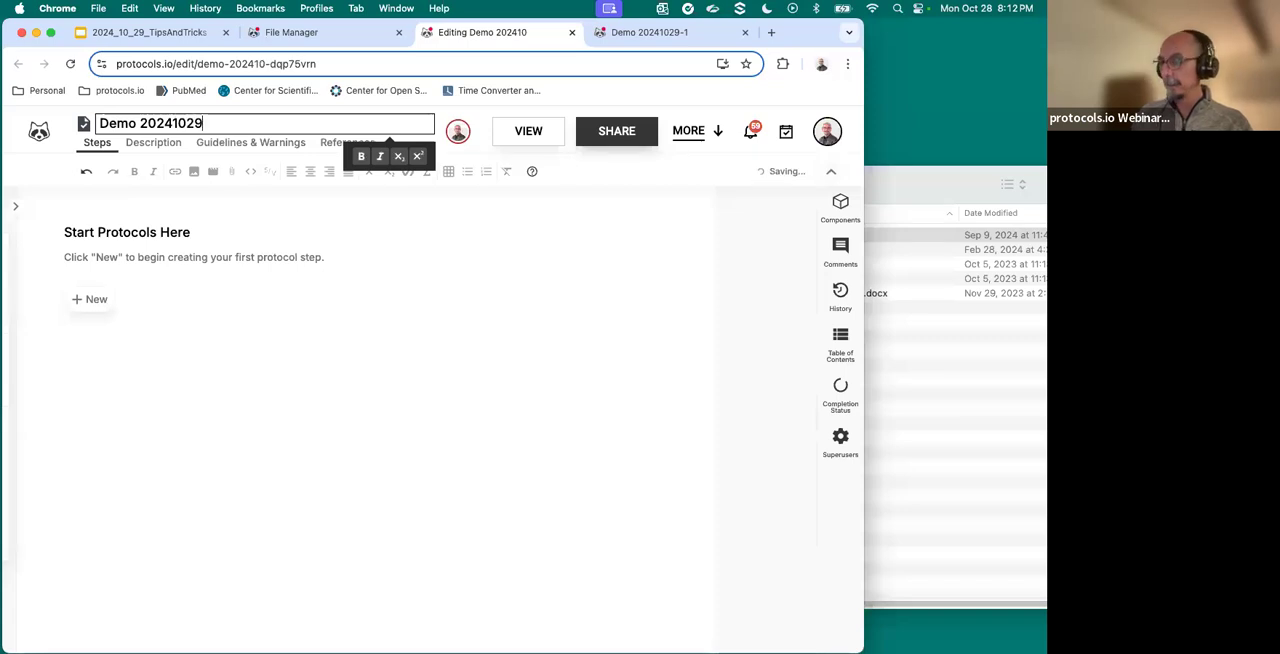
type("-2")
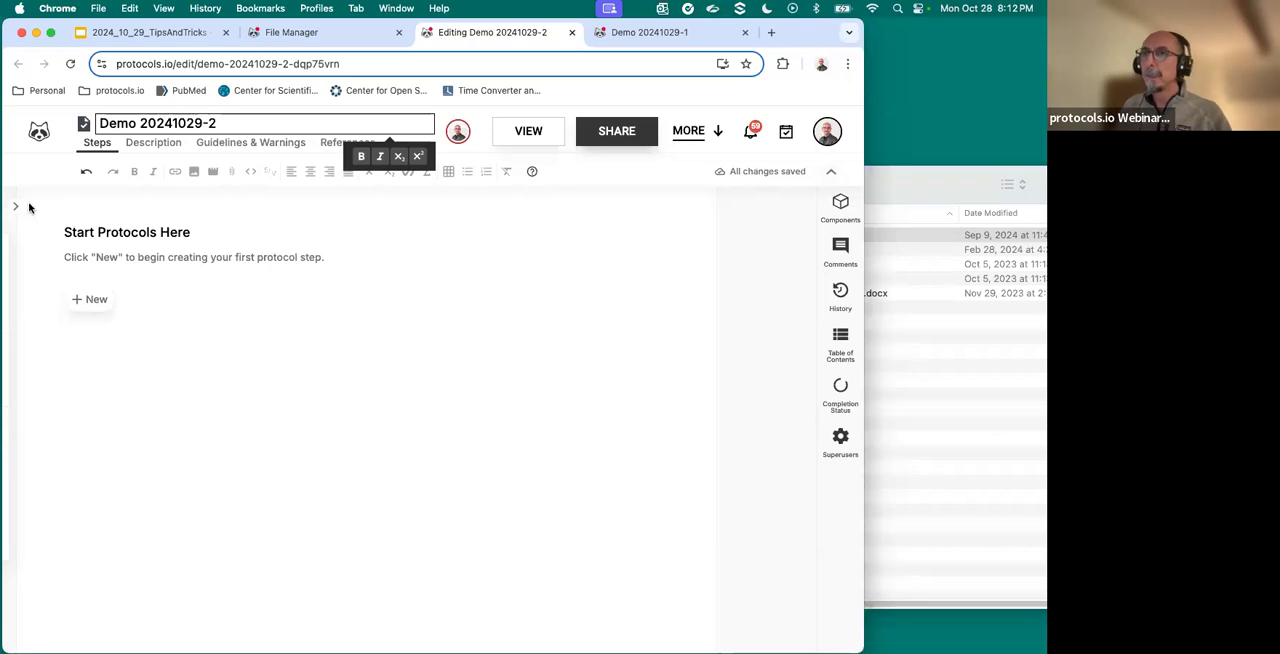
- Open Test protocol B.docx in Word and examine its title, abstract and numbered method sections
left_click(944, 202)
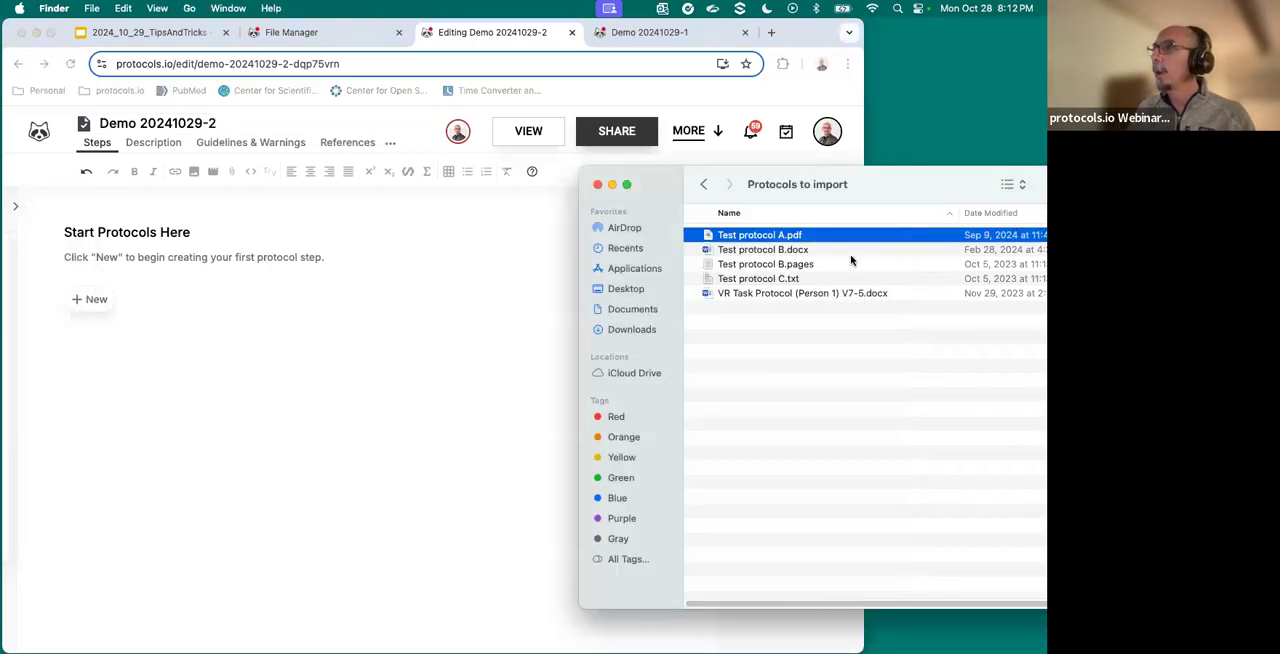
double_click(795, 251)
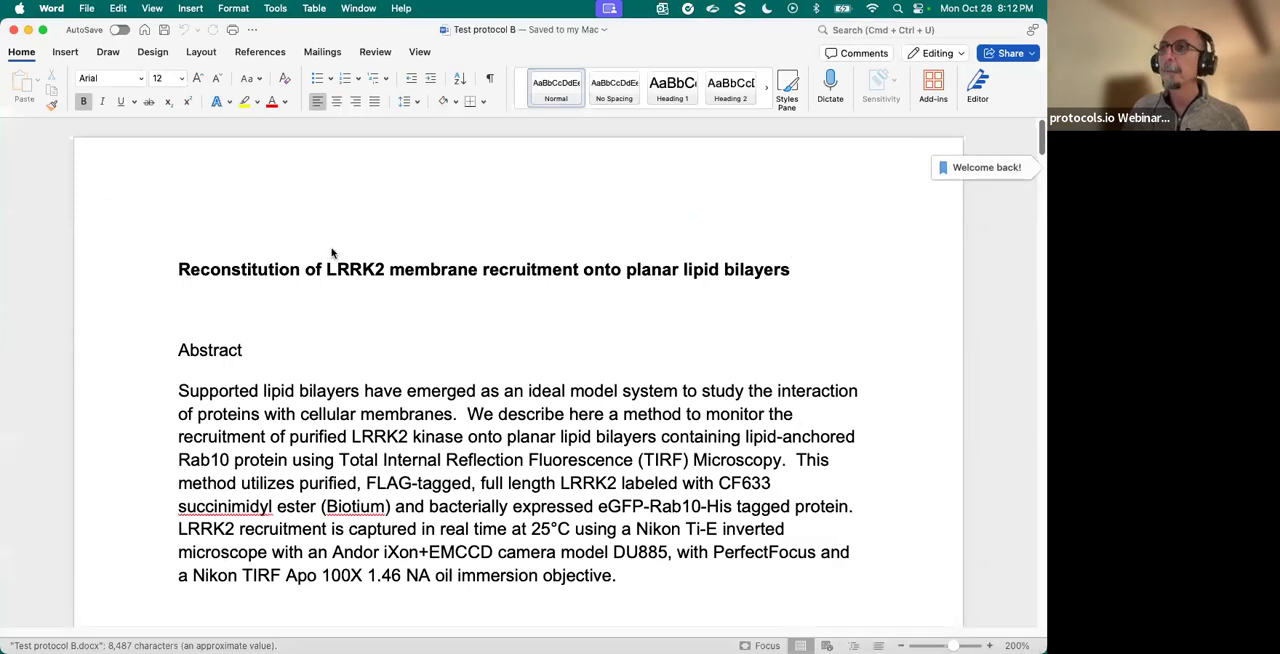
left_click_drag(188, 265, 677, 335)
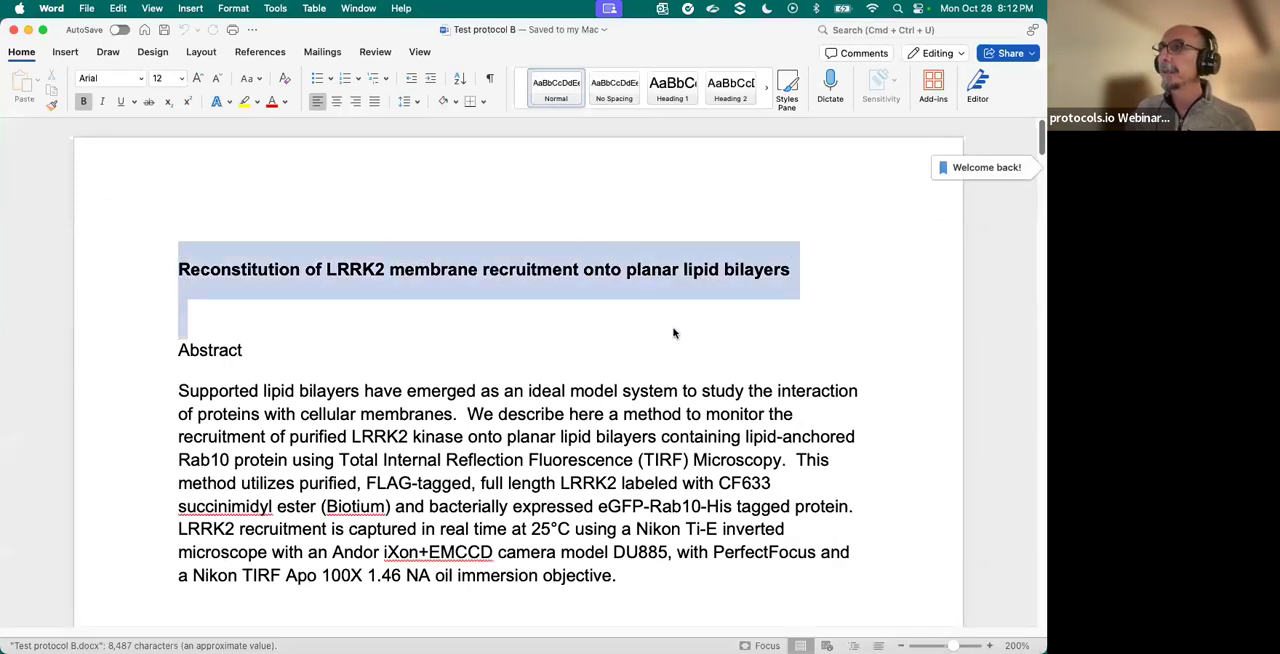
scroll(520, 336, "down", 1)
left_click_drag(169, 361, 631, 557)
scroll(631, 555, "down", 3)
scroll(631, 553, "down", 10)
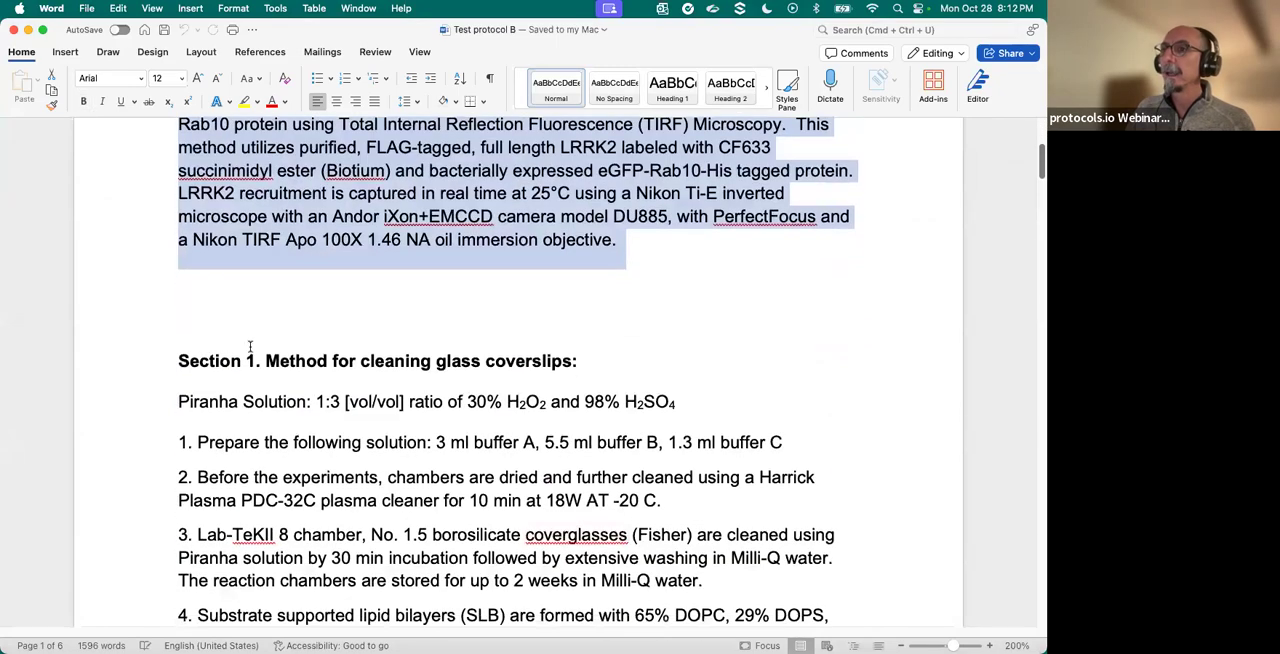
scroll(252, 390, "down", 11)
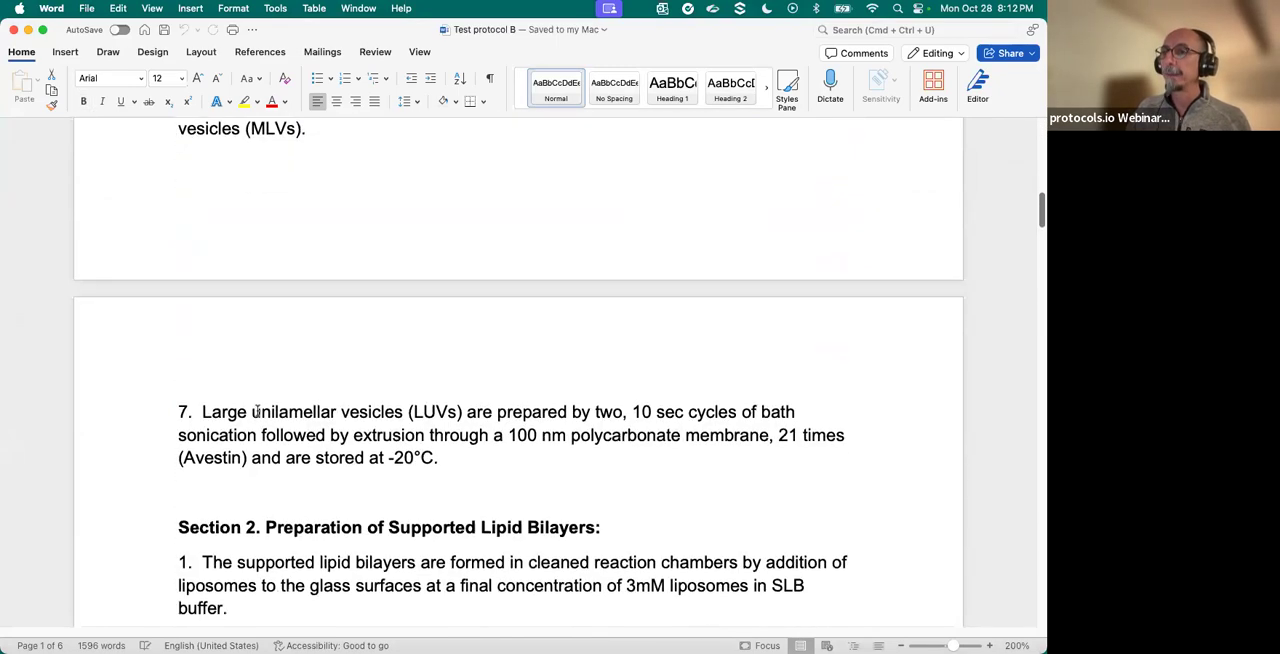
scroll(257, 410, "up", 7)
scroll(257, 410, "up", 6)
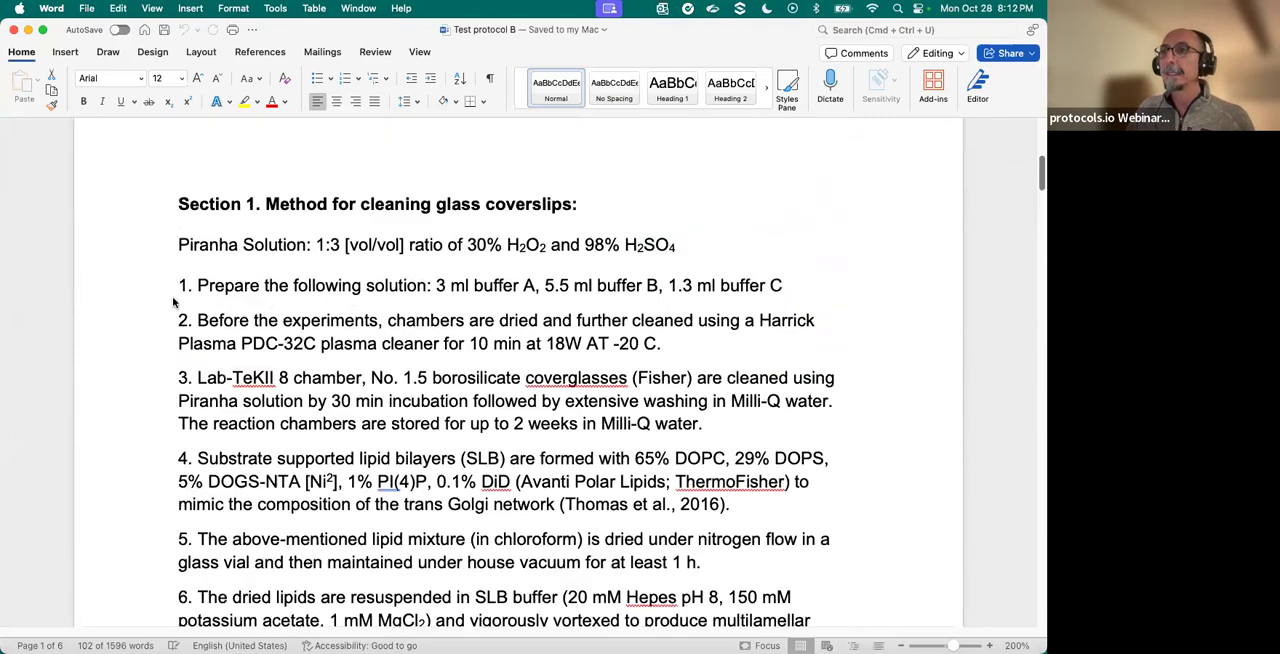
- Copy the numbered steps 1 to 7 of Section 1 in Test protocol B
scroll(311, 378, "down", 14)
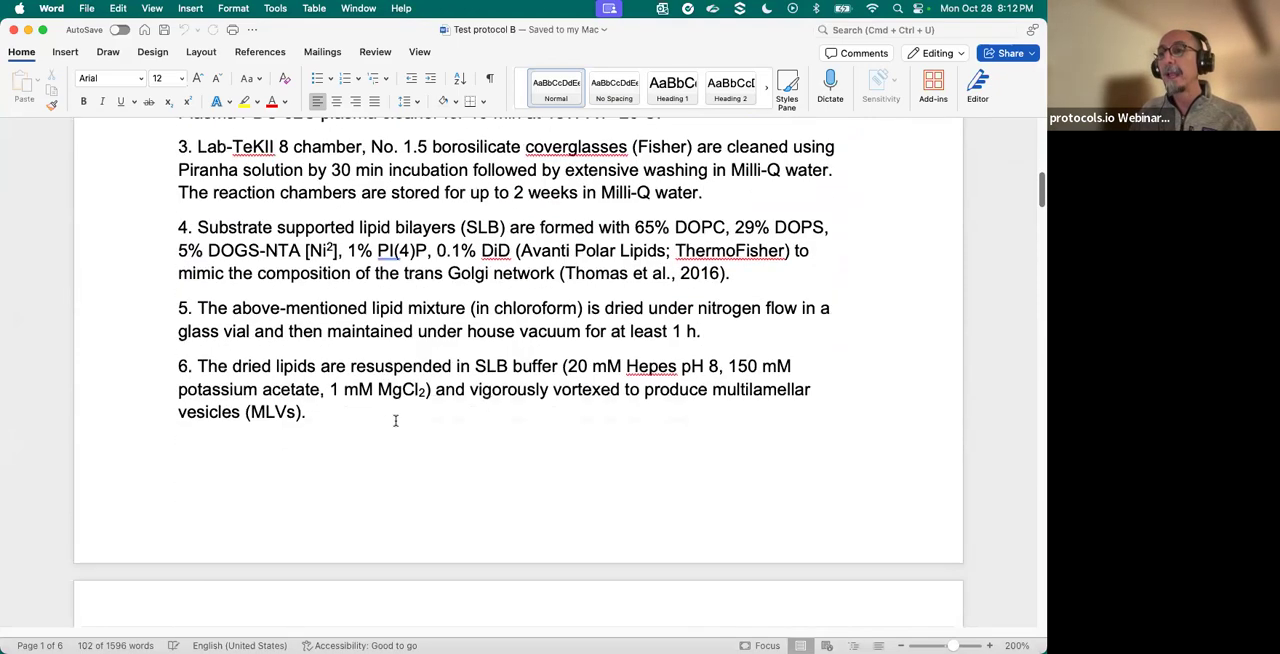
left_click(470, 497, "shift")
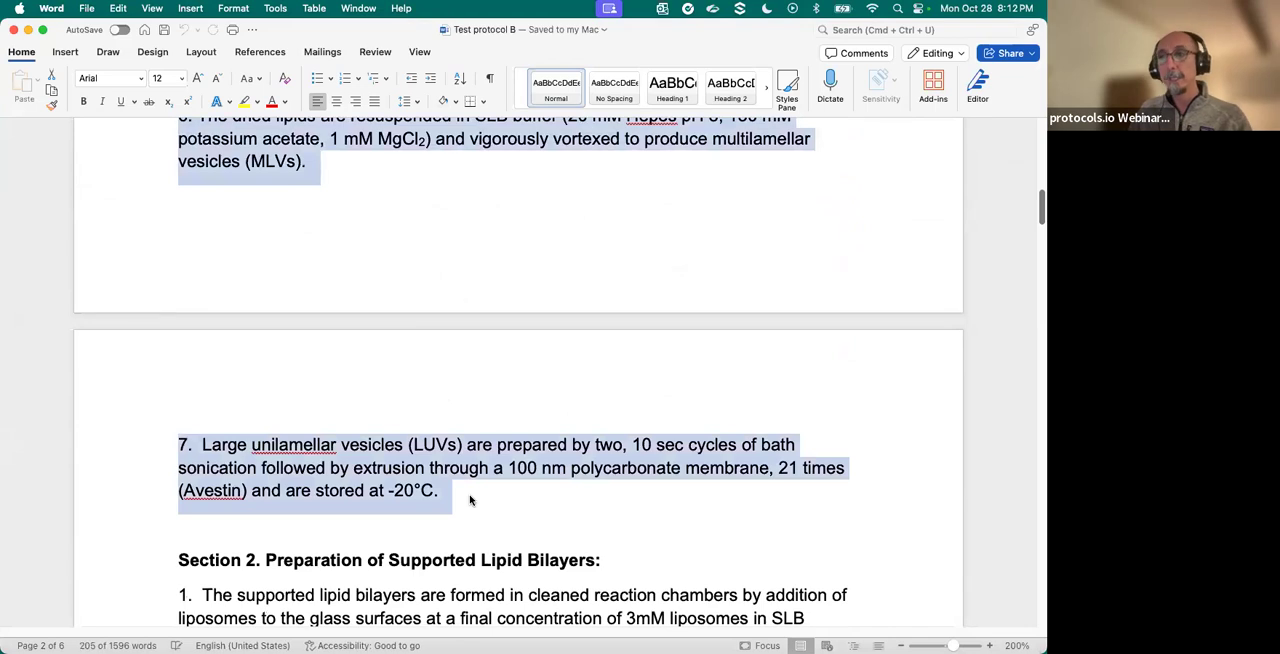
right_click(296, 160)
left_click(335, 208)
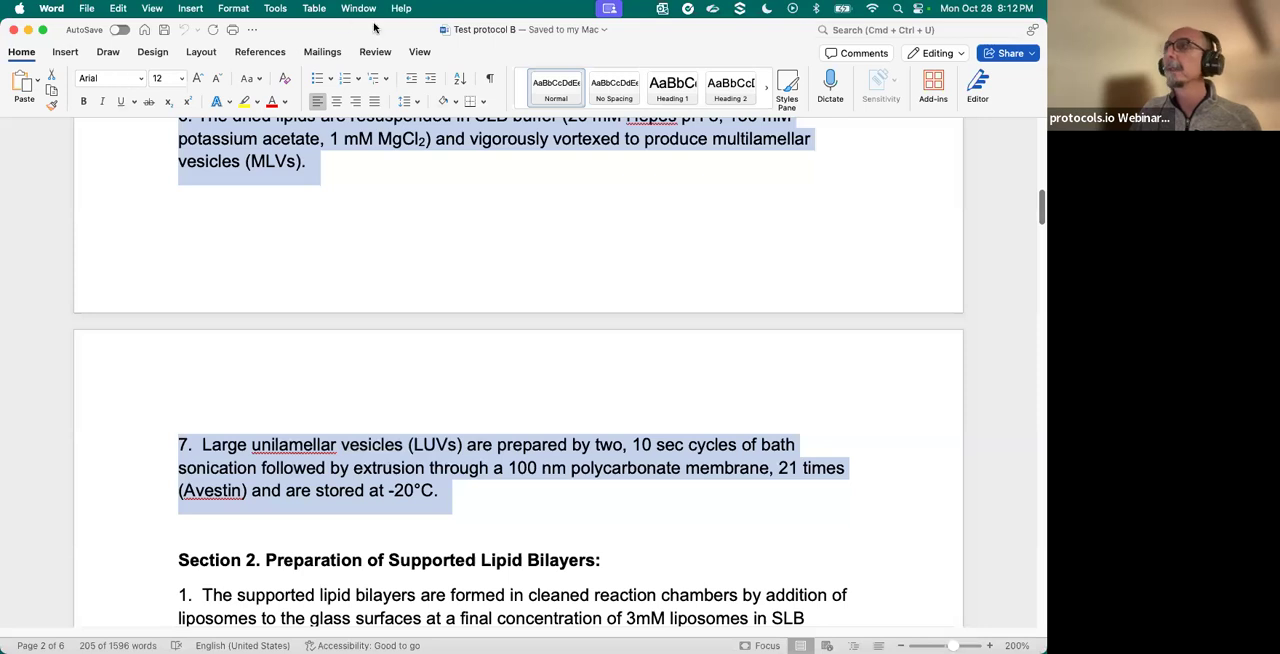
- Switch to the Demo 20241029-2 editor in Chrome and start inserting steps from text
left_click_drag(374, 28, 555, 28)
left_click(98, 294)
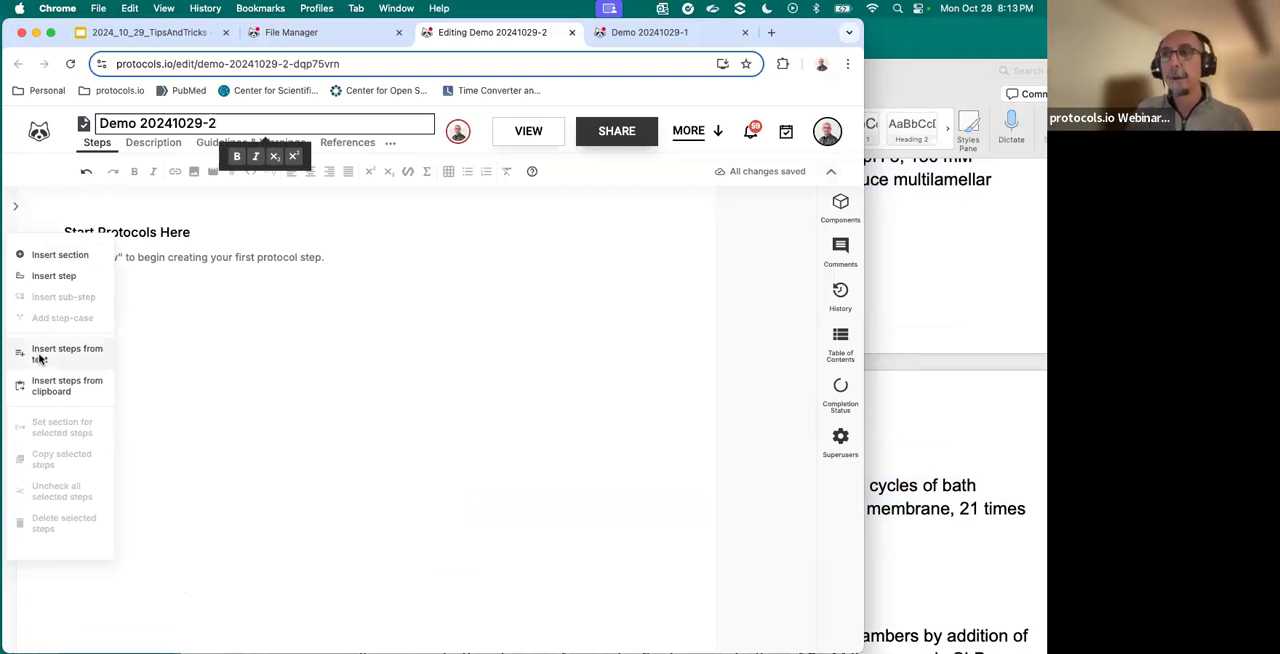
left_click(40, 355)
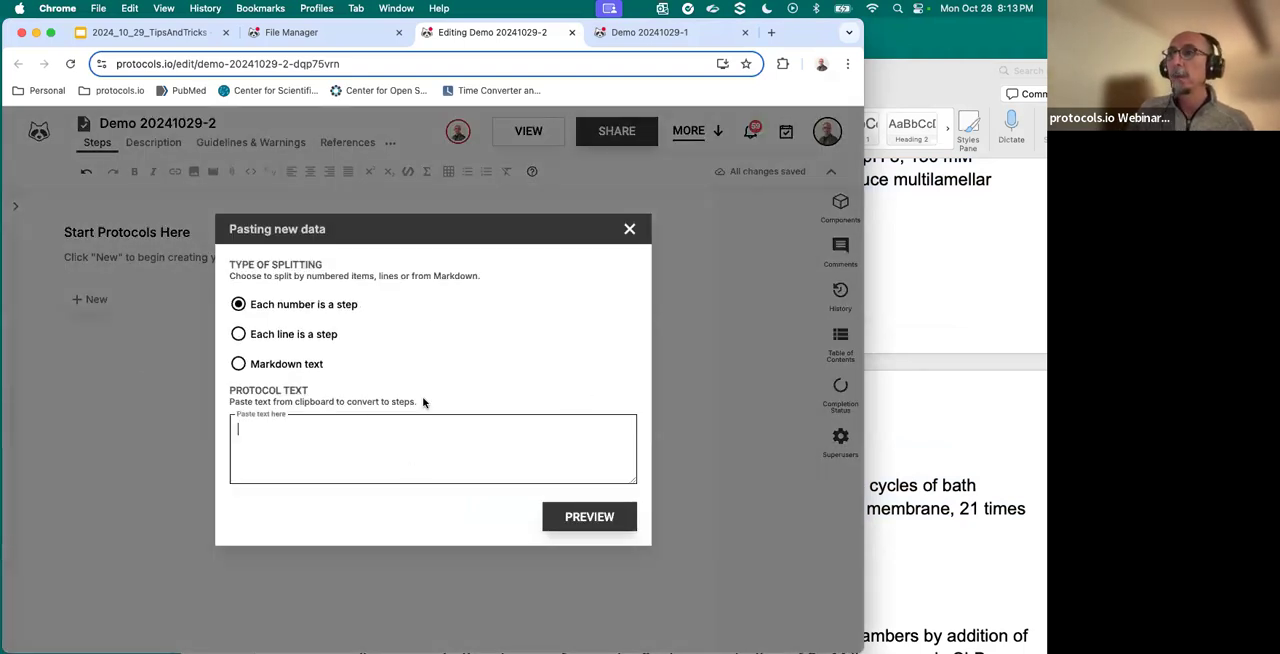
- Examine the step numbering of Section 1 in the Word document and return to the paste dialog in Chrome
key("super+Tab")
scroll(520, 337, "up", 3)
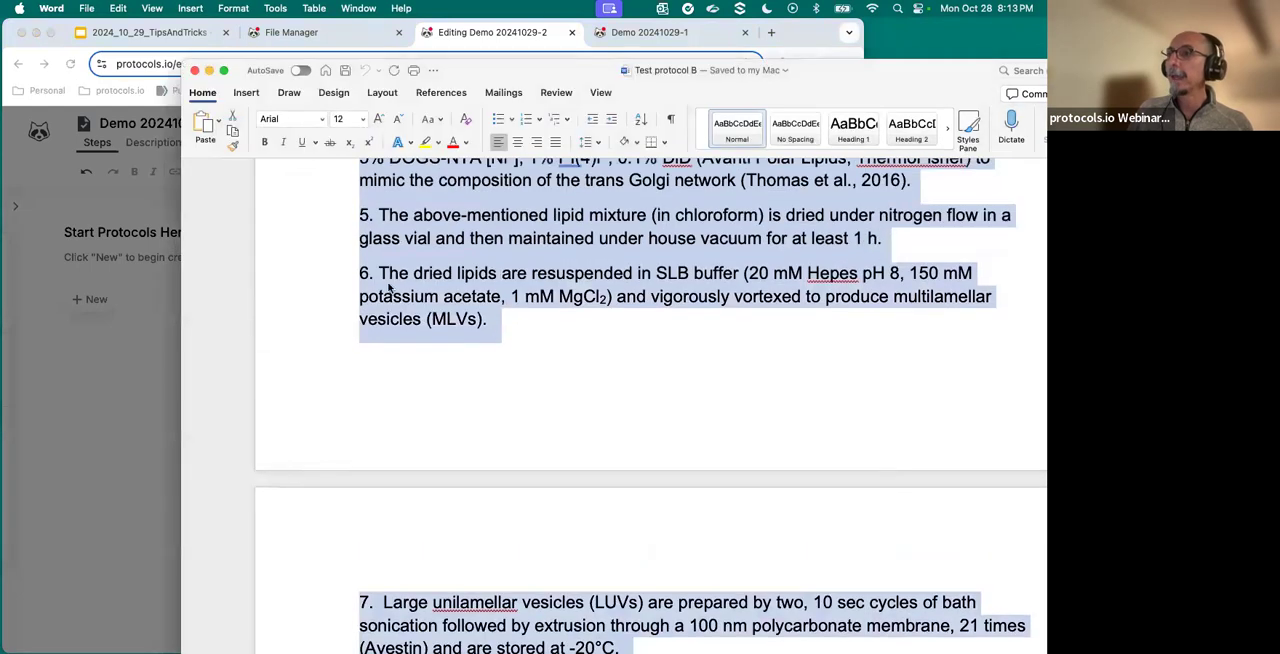
left_click(370, 273)
left_click(367, 214)
scroll(369, 207, "up", 2)
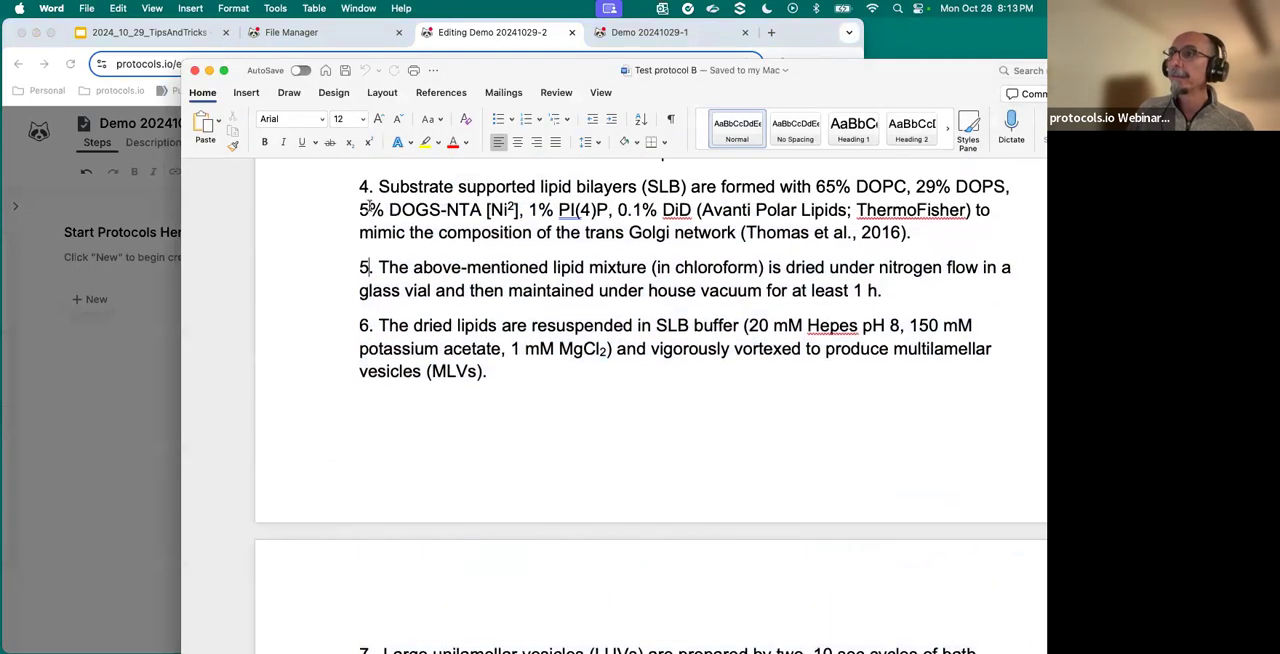
left_click(364, 186)
scroll(392, 264, "up", 2)
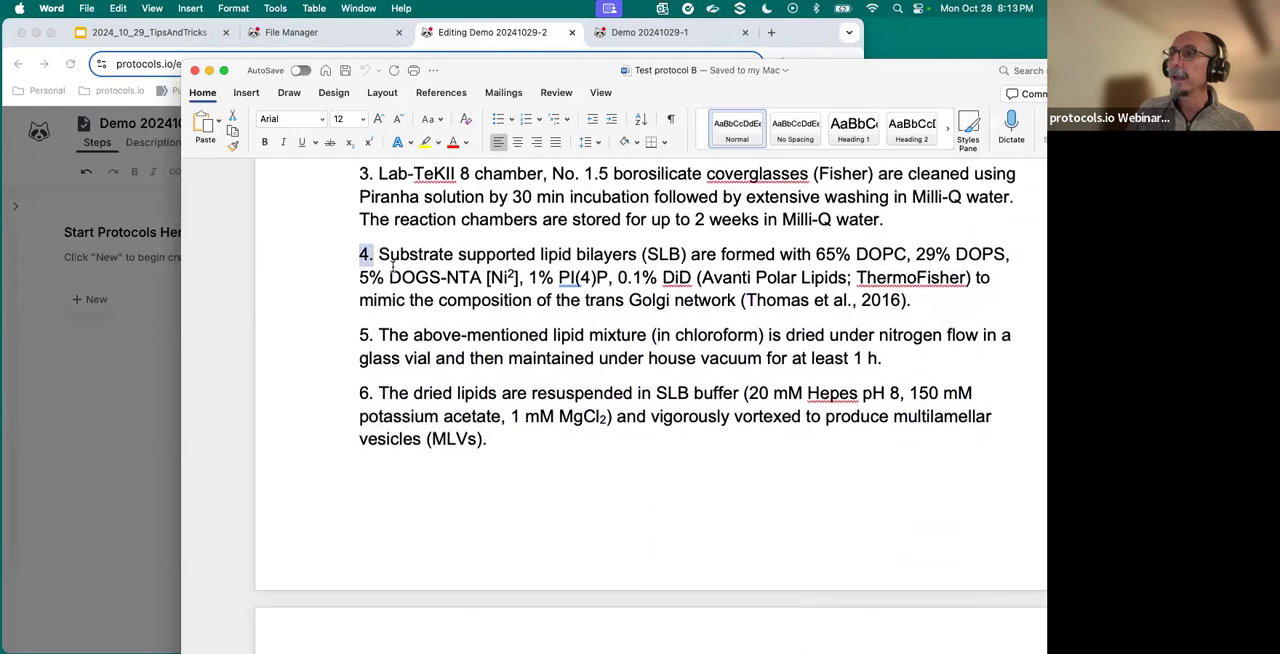
left_click(57, 338)
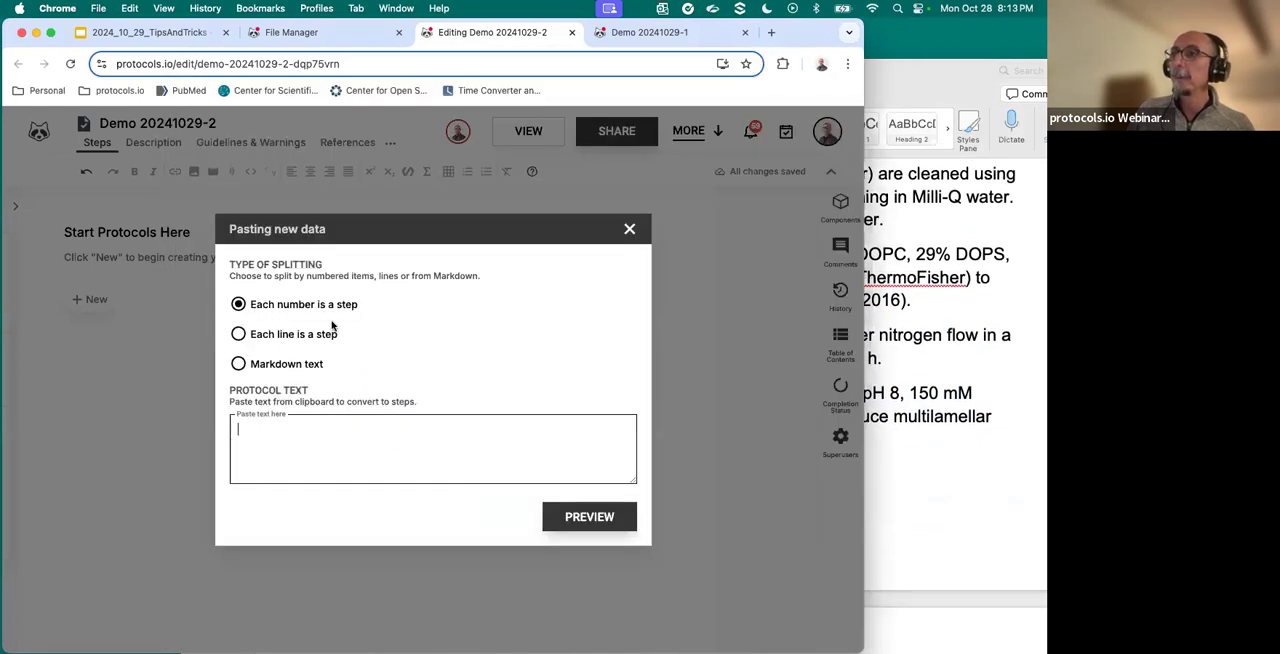
- Paste the Section 1 text split so each number is a step, preview the split, and add the steps to the protocol
right_click(262, 448)
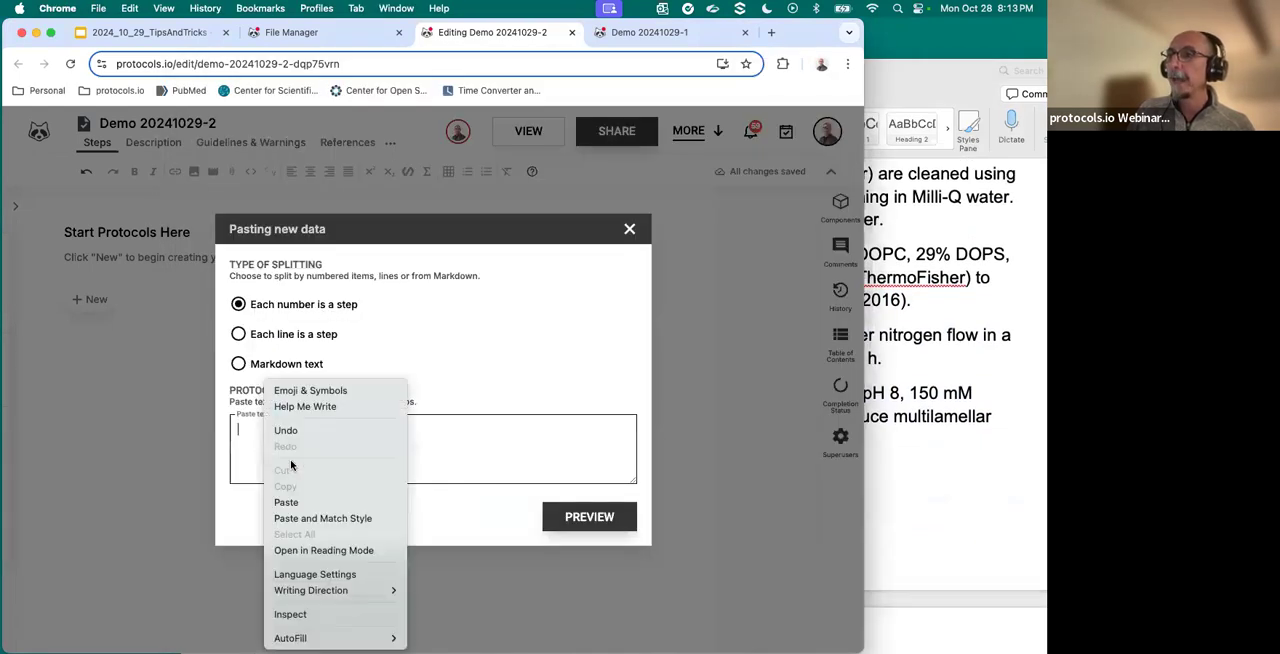
left_click(304, 501)
left_click(589, 517)
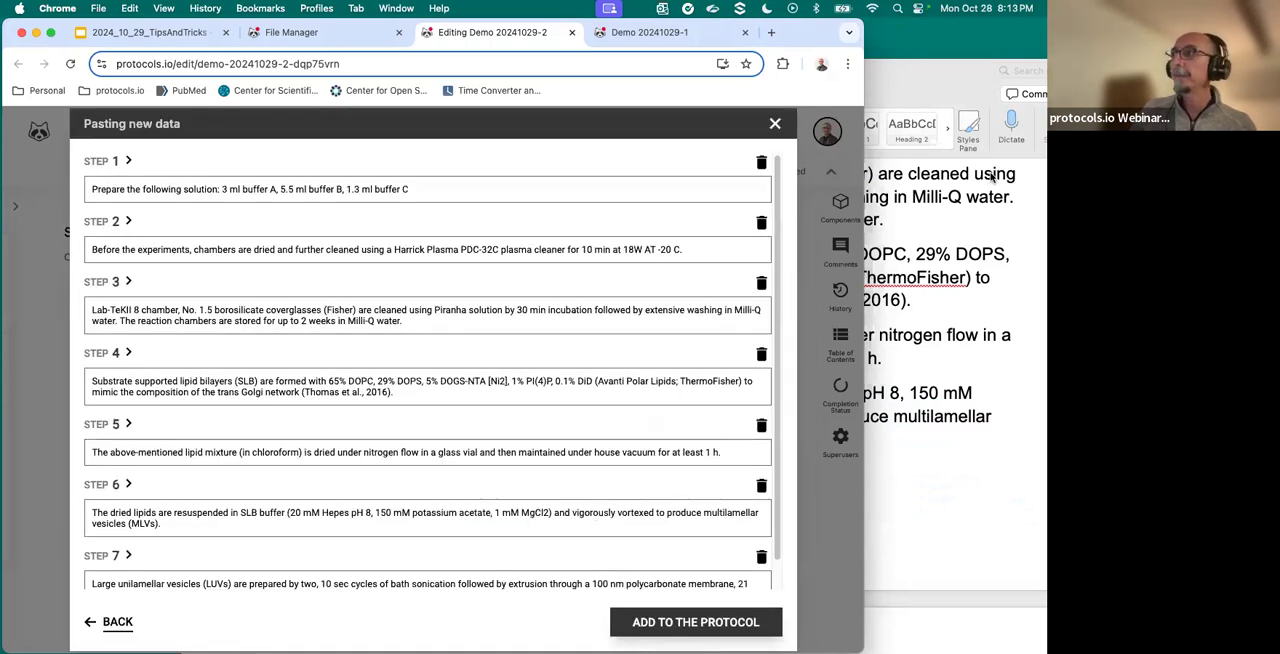
left_click(952, 89)
left_click(77, 236)
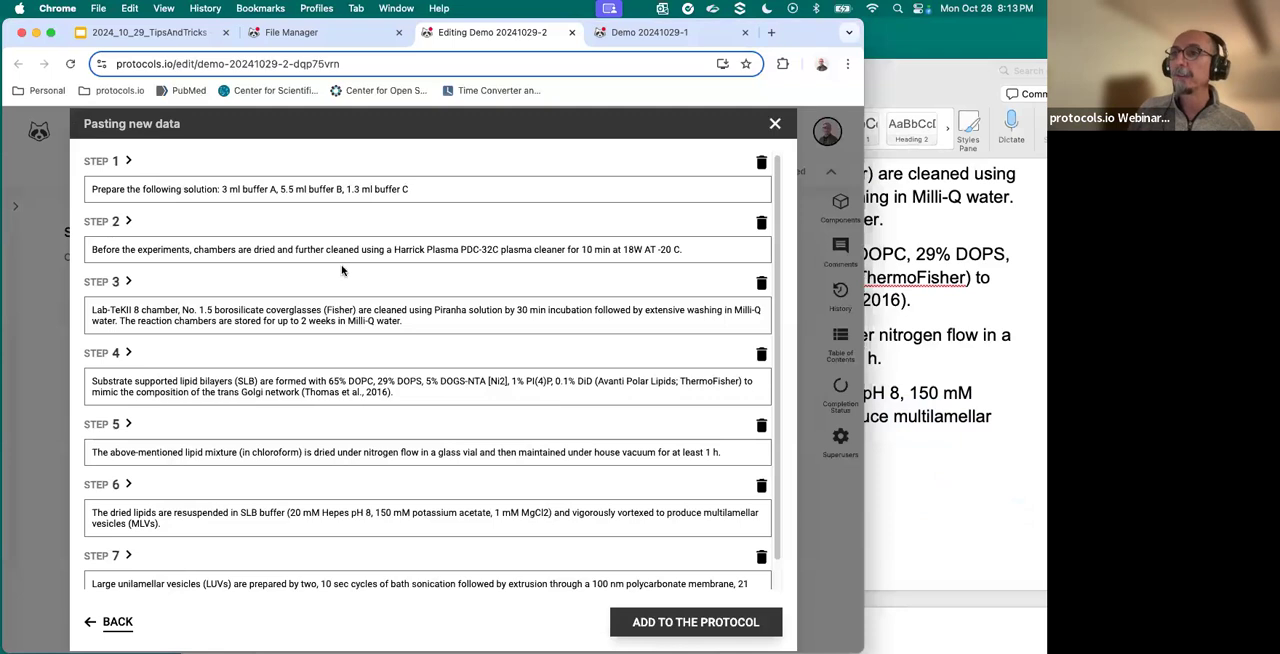
scroll(681, 507, "down", 1)
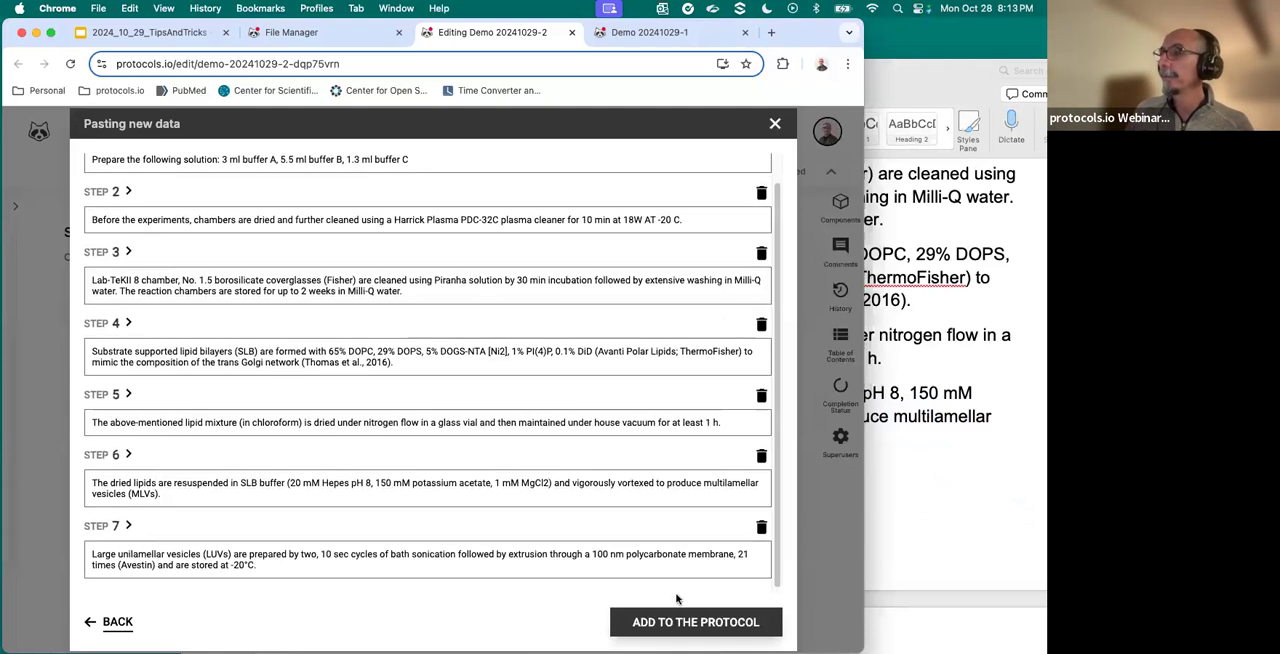
left_click(670, 622)
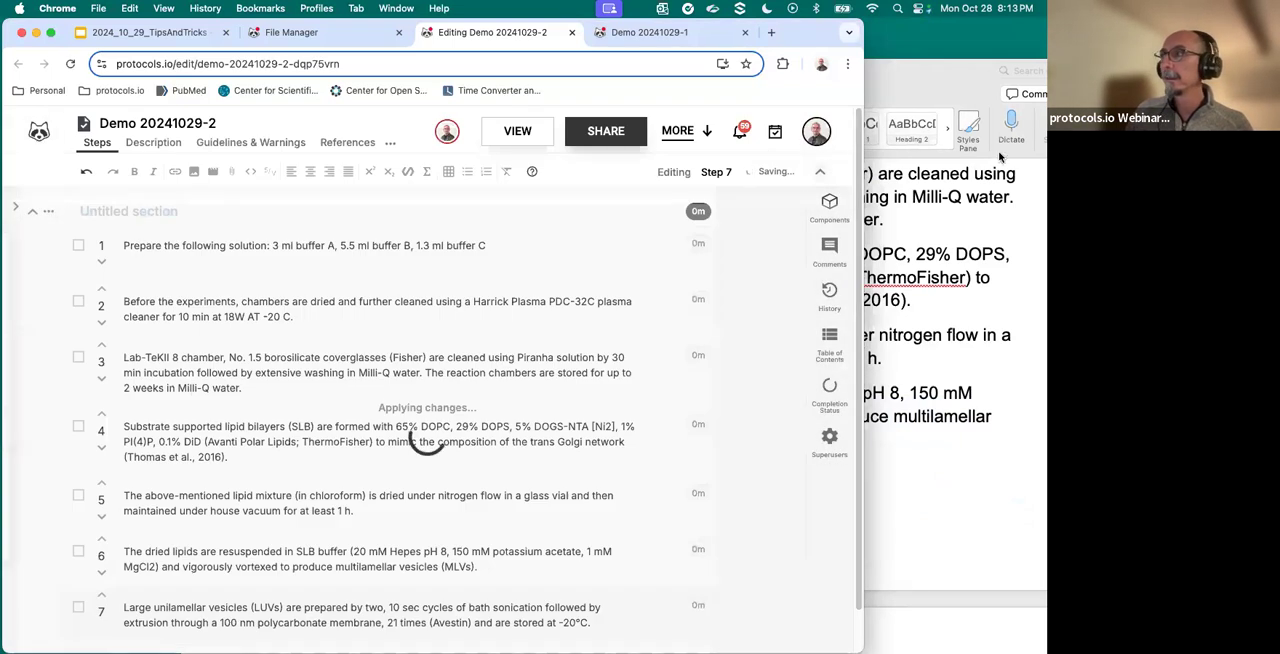
- Copy the Section 1 heading text from Word and title the protocol's untitled section "Method for cleaning glass coverslips"
left_click(925, 88)
scroll(476, 362, "up", 10)
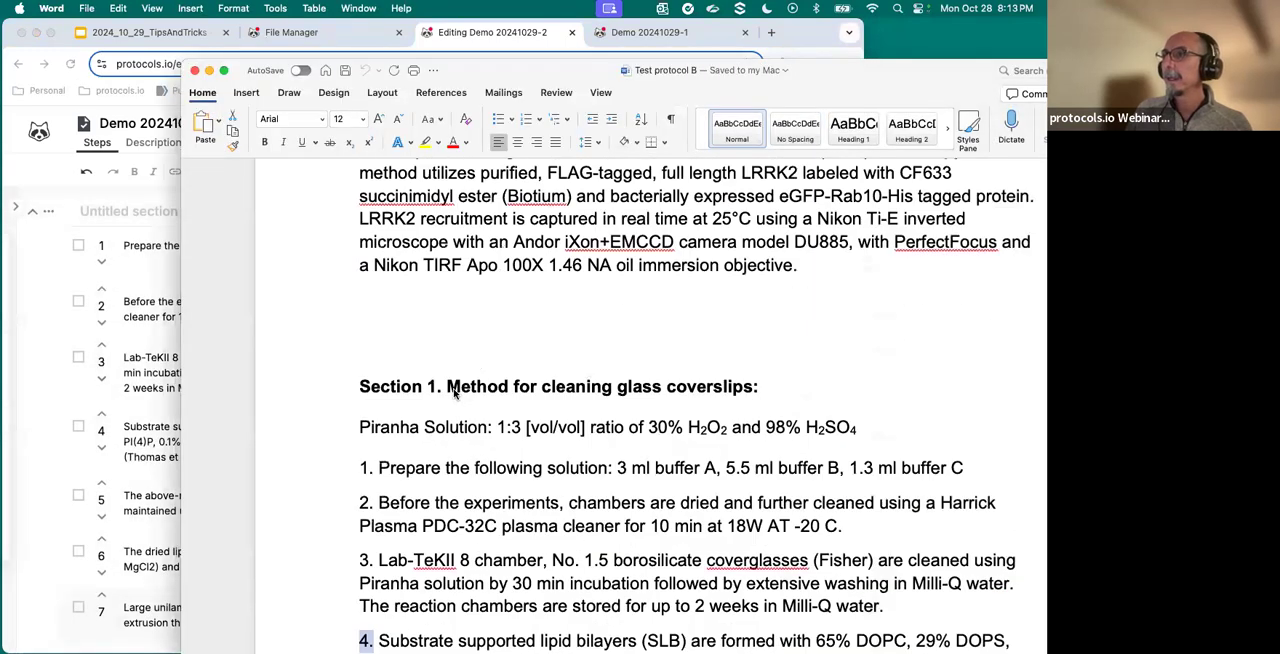
left_click_drag(507, 390, 748, 389)
key("super+c")
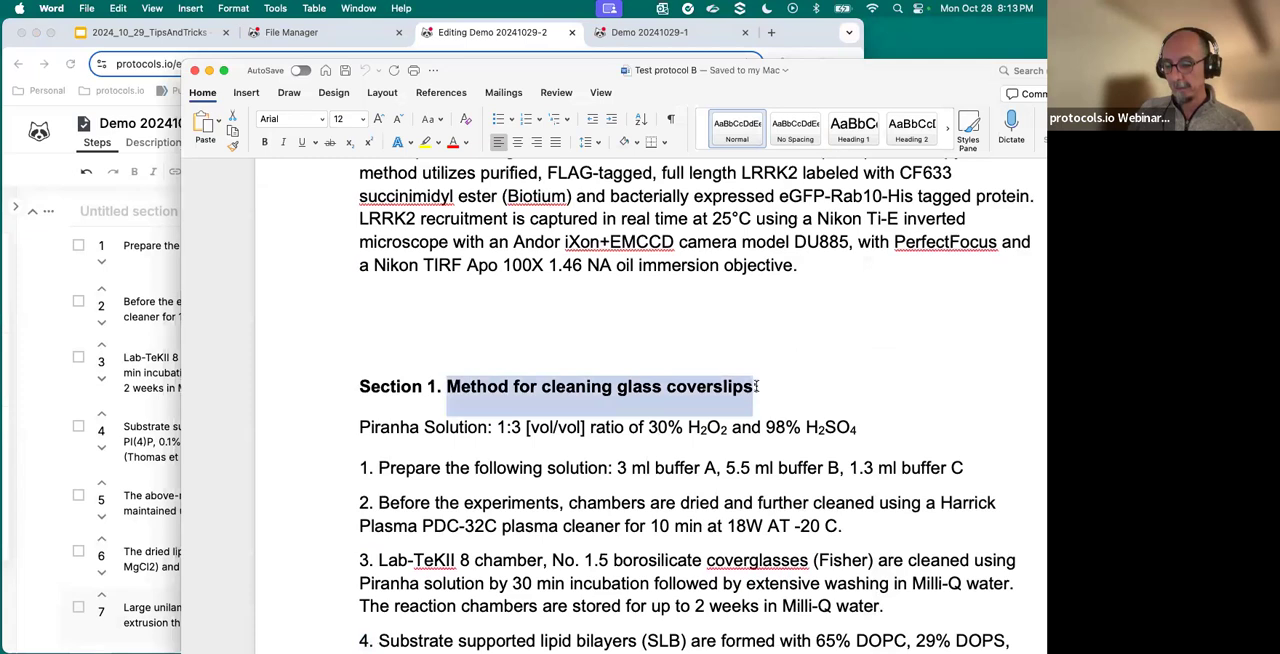
left_click(169, 292)
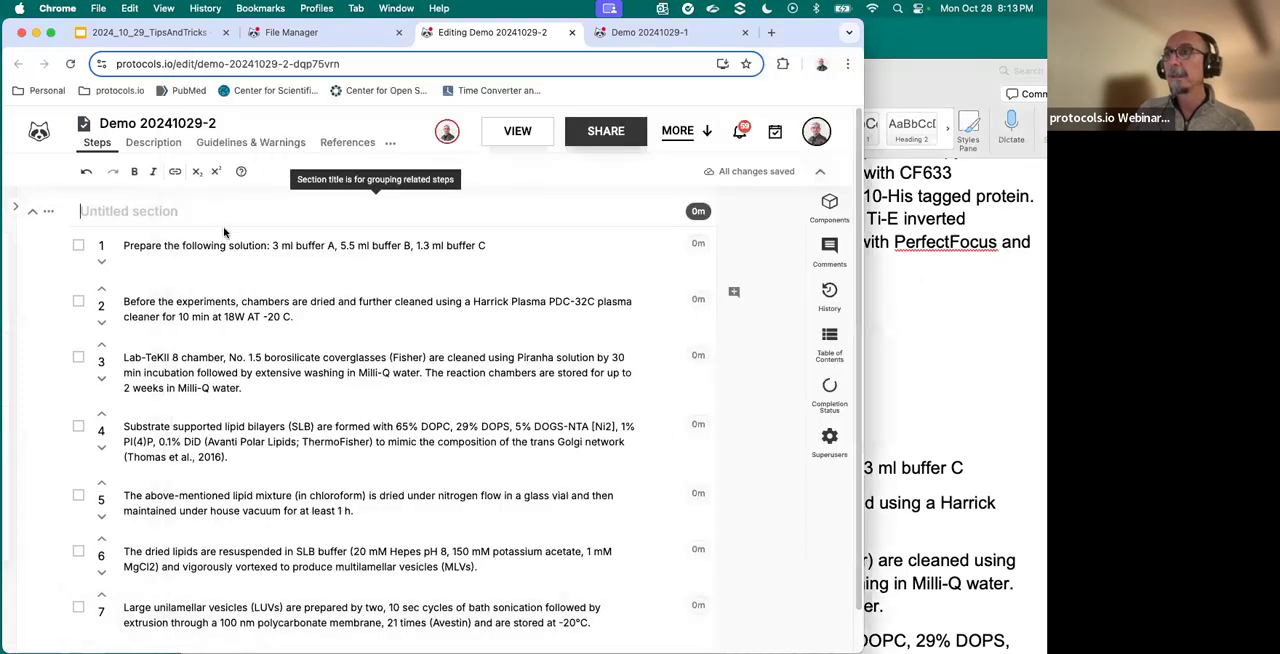
key("super+v")
- Add a new section after step 7 and title it "Preparation of Supported Lipid Bilayers" using the Section 2 heading from Word
scroll(217, 295, "down", 2)
left_click(90, 619)
left_click(180, 617)
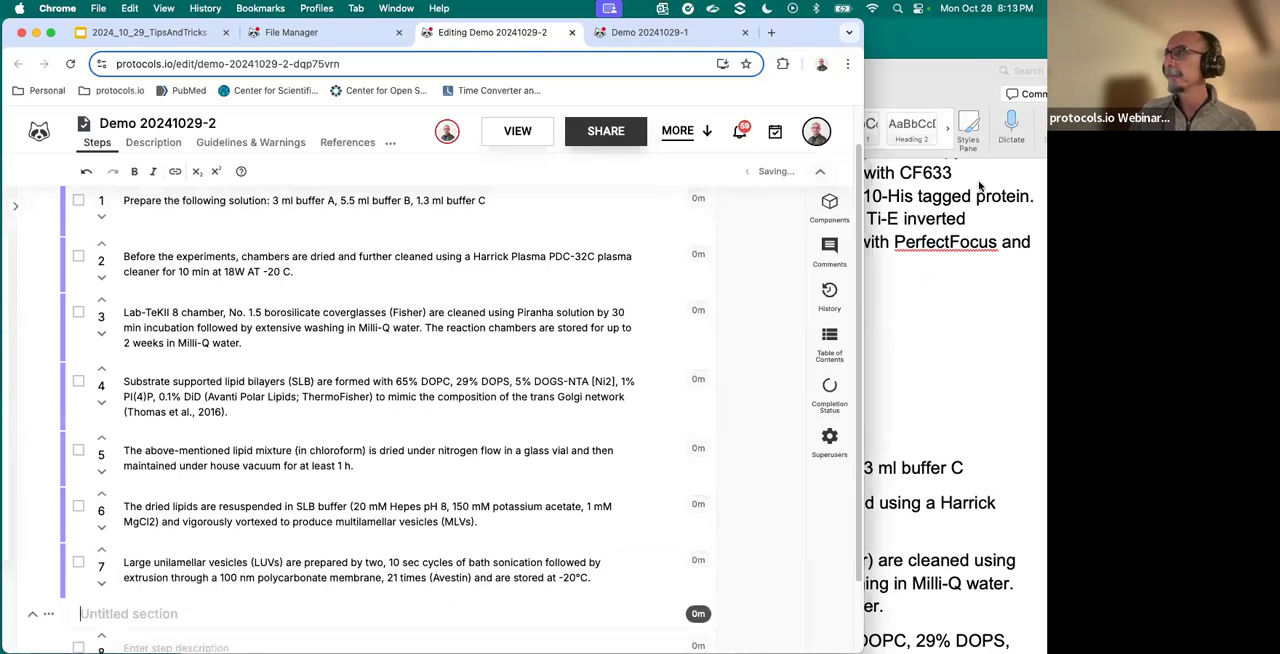
left_click(980, 185)
scroll(758, 263, "down", 5)
scroll(760, 263, "down", 6)
left_click_drag(450, 381, 776, 381)
key("super+c")
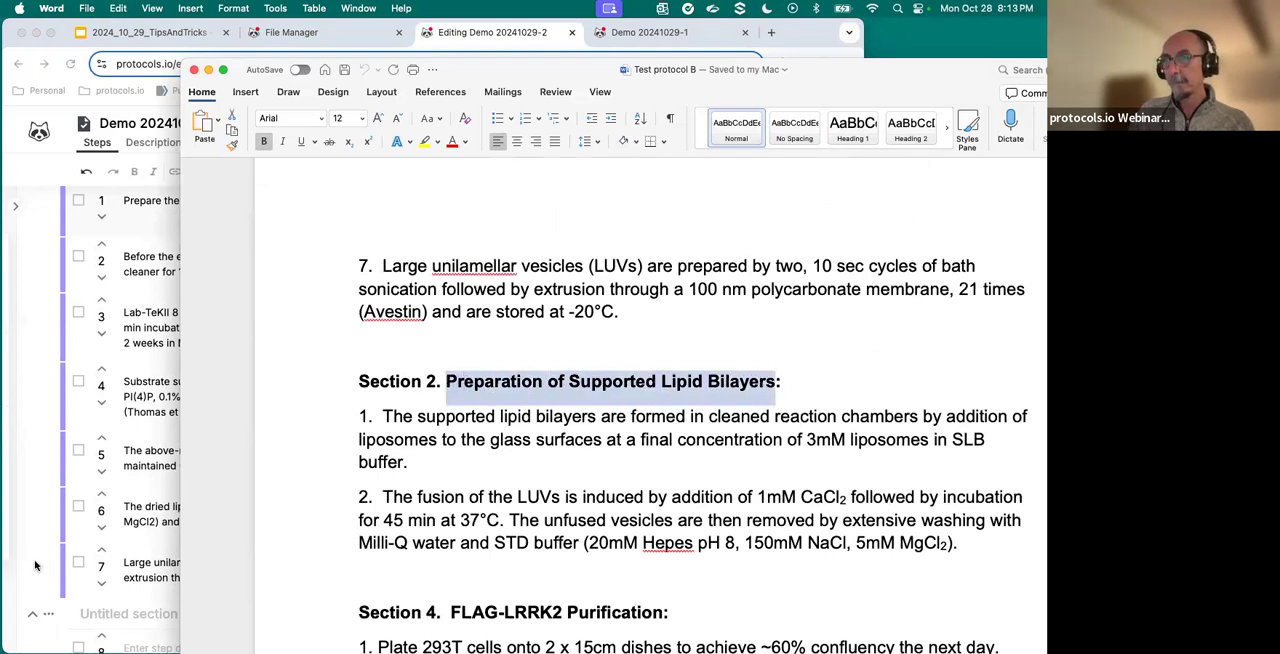
left_click(35, 566)
key("super+v")
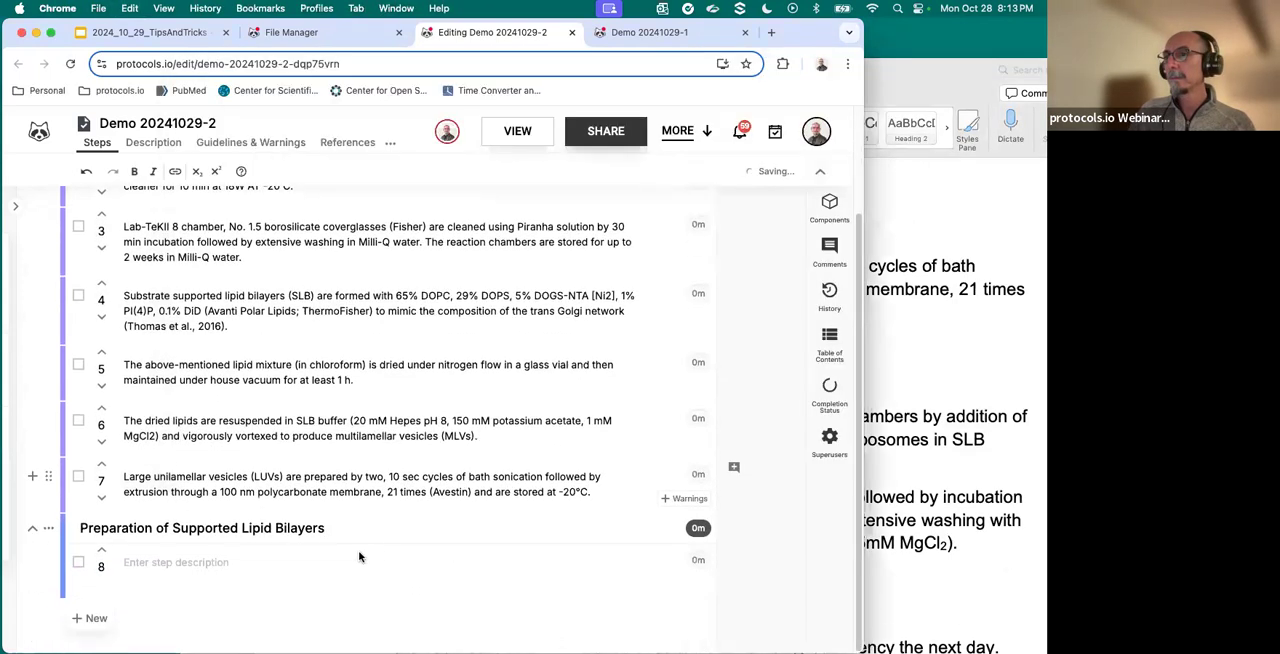
- Copy the two numbered steps of Section 2 from the Word document and return to the protocol's empty step 8
key("super+Tab")
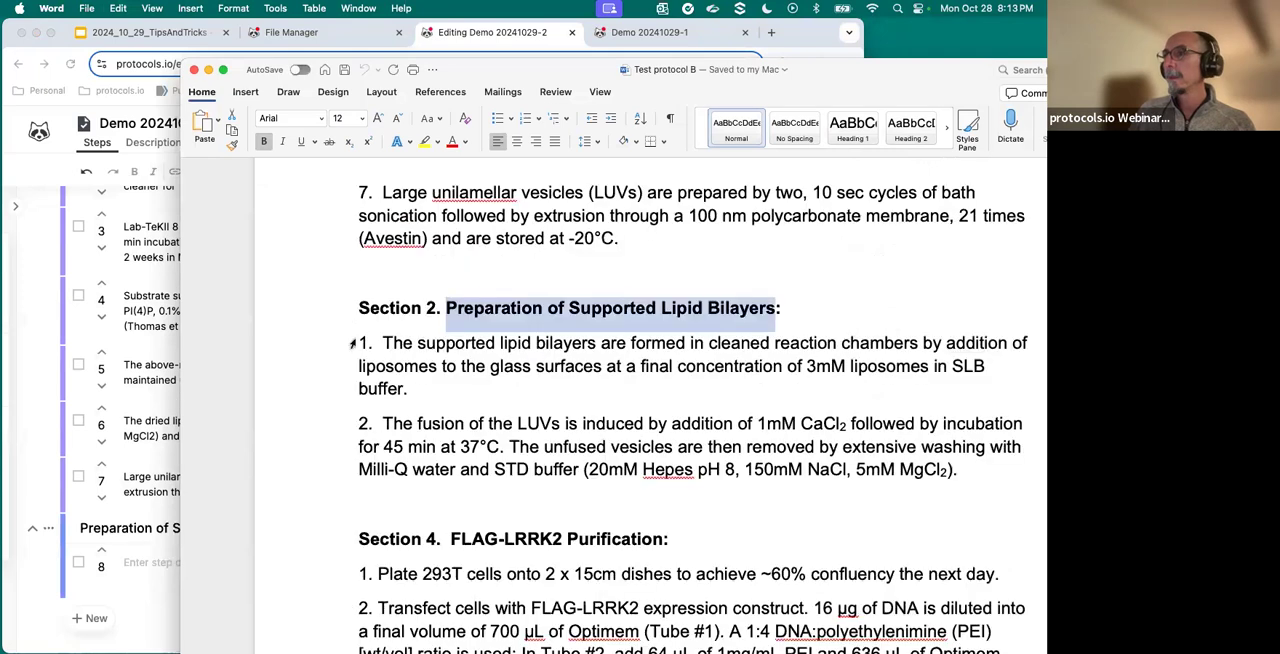
left_click_drag(352, 343, 922, 486)
key("super+c")
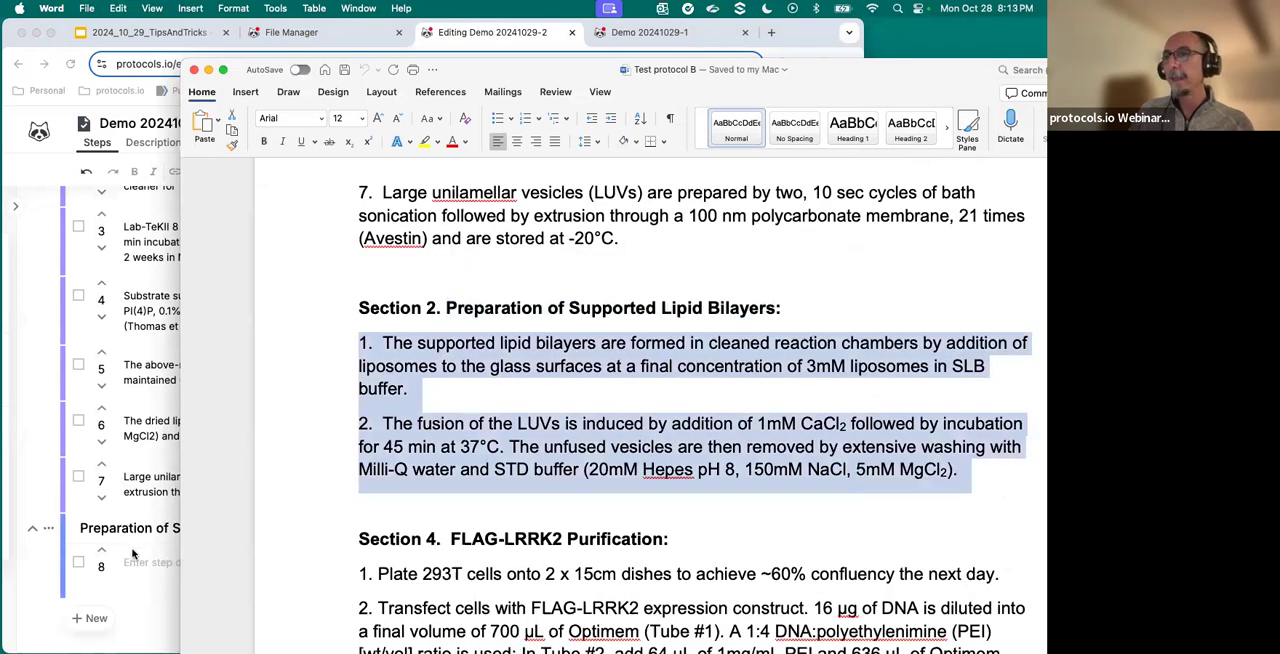
left_click(133, 564)
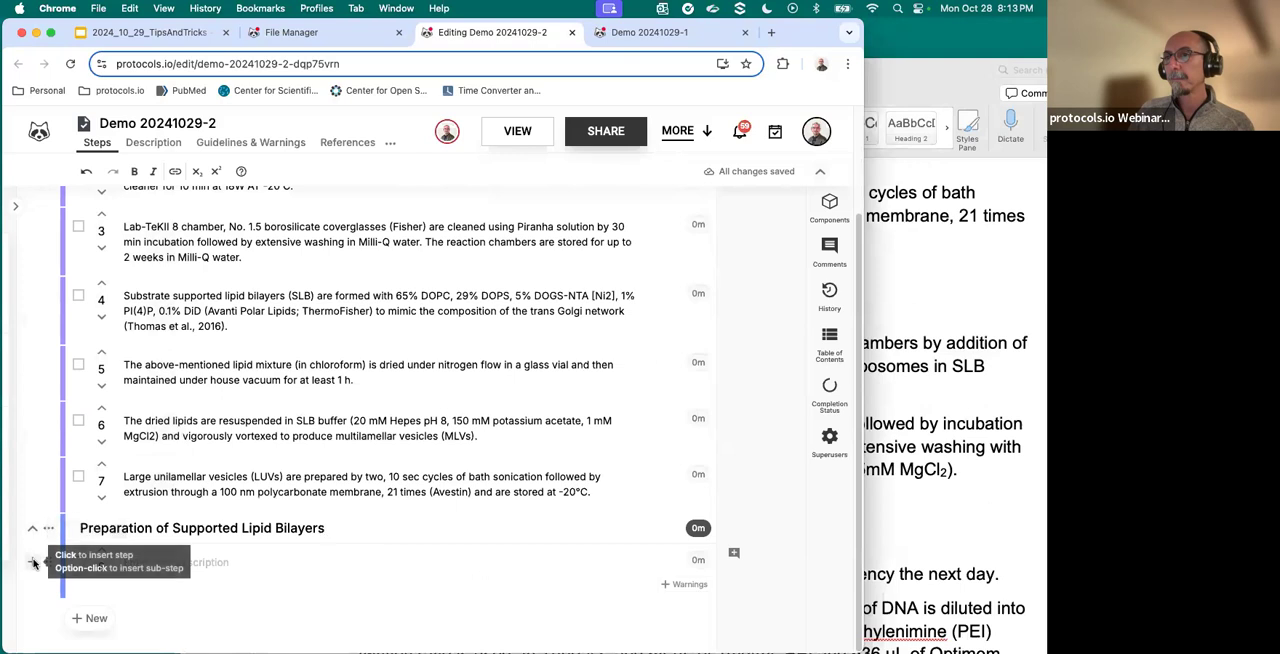
- Insert the copied Section 2 text as steps, split by number, below the empty step 8
left_click(15, 208)
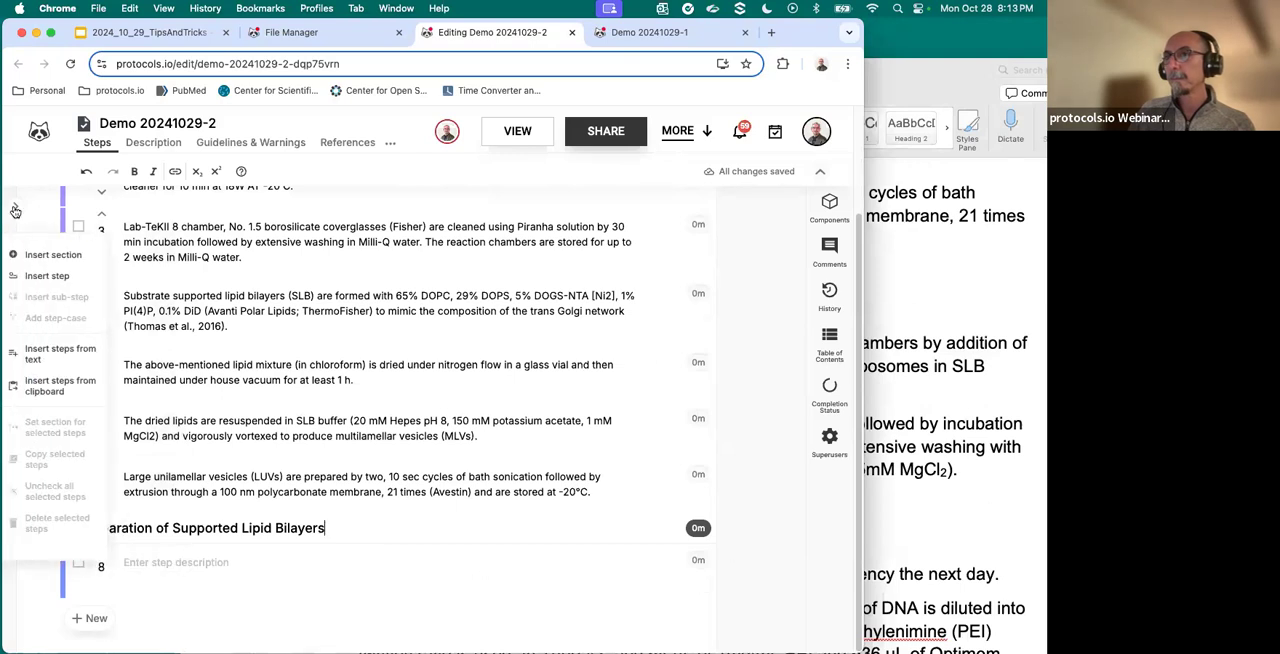
left_click(55, 352)
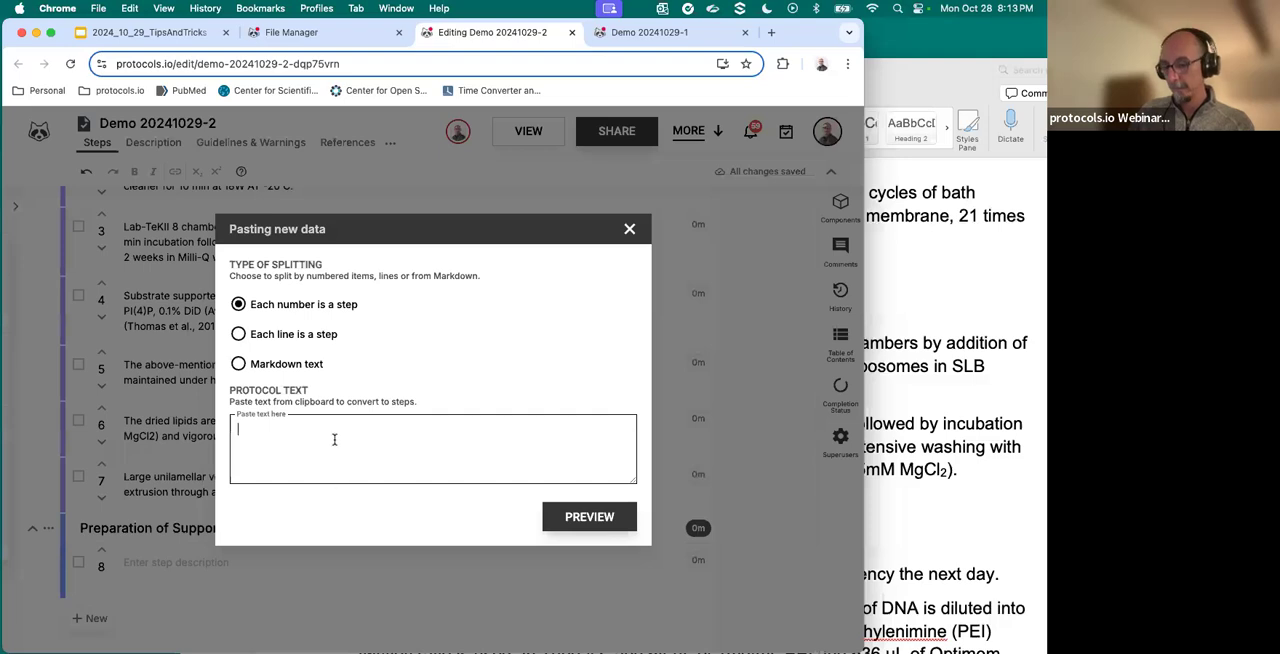
key("super+v")
left_click(600, 518)
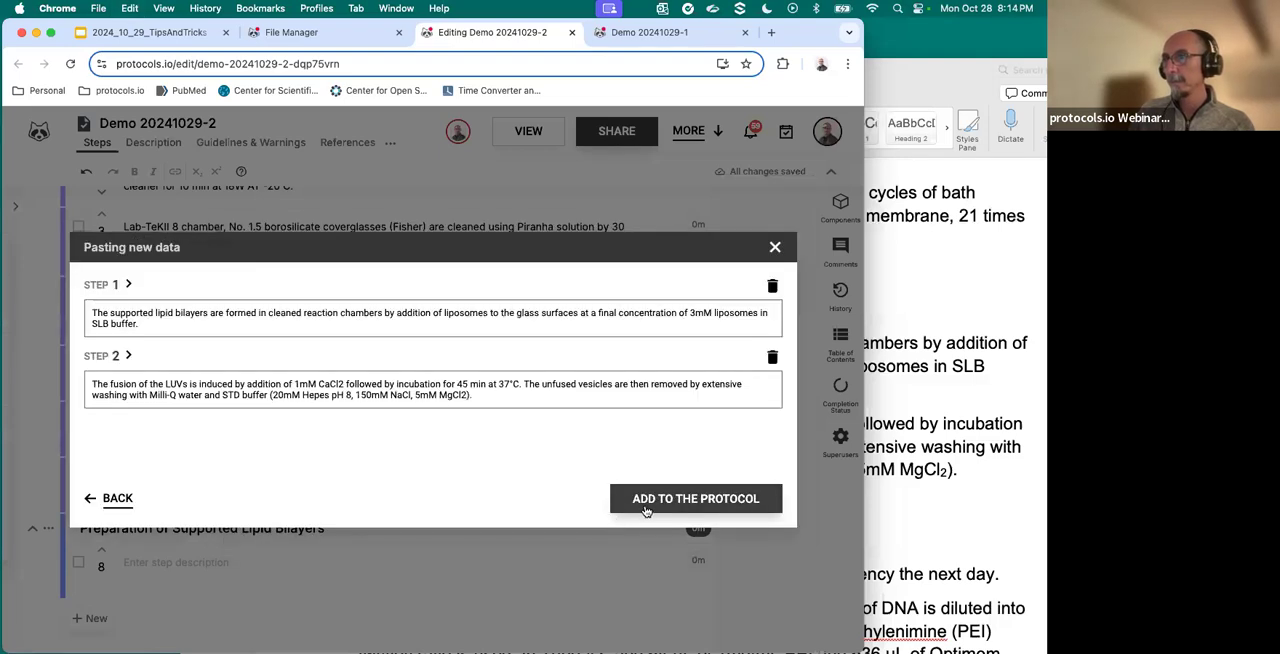
left_click(647, 511)
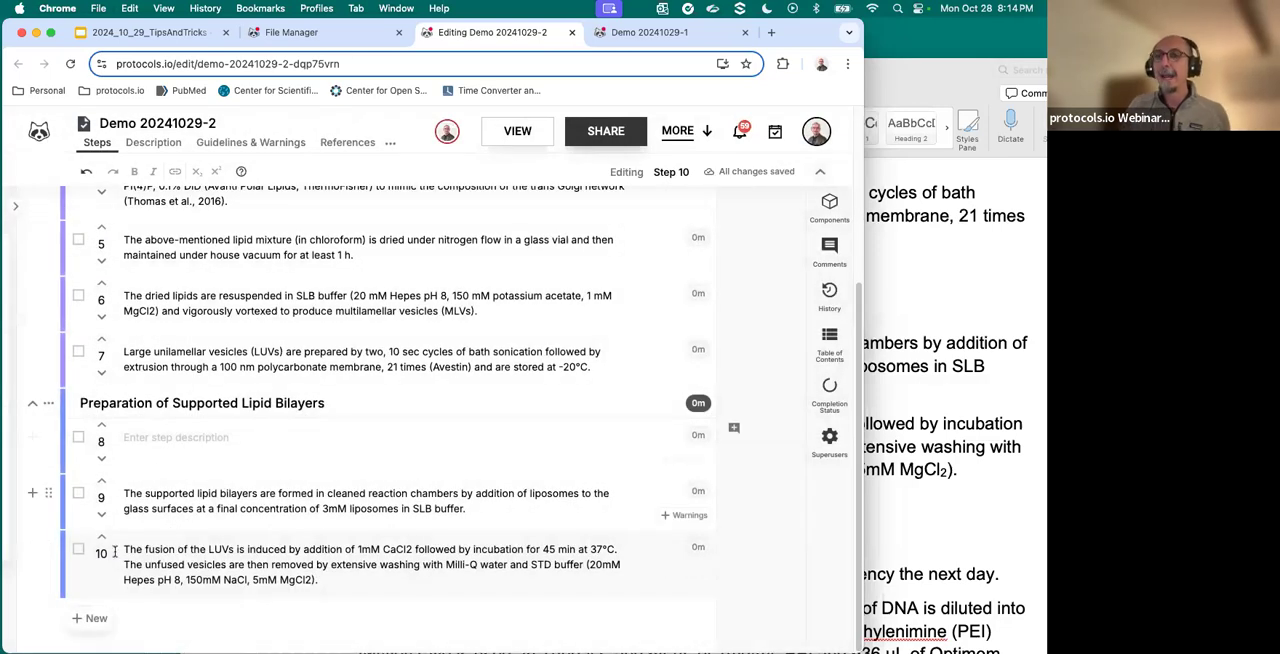
- Delete the empty step 8 from the Preparation of Supported Lipid Bilayers section
left_click(78, 437)
left_click(48, 403)
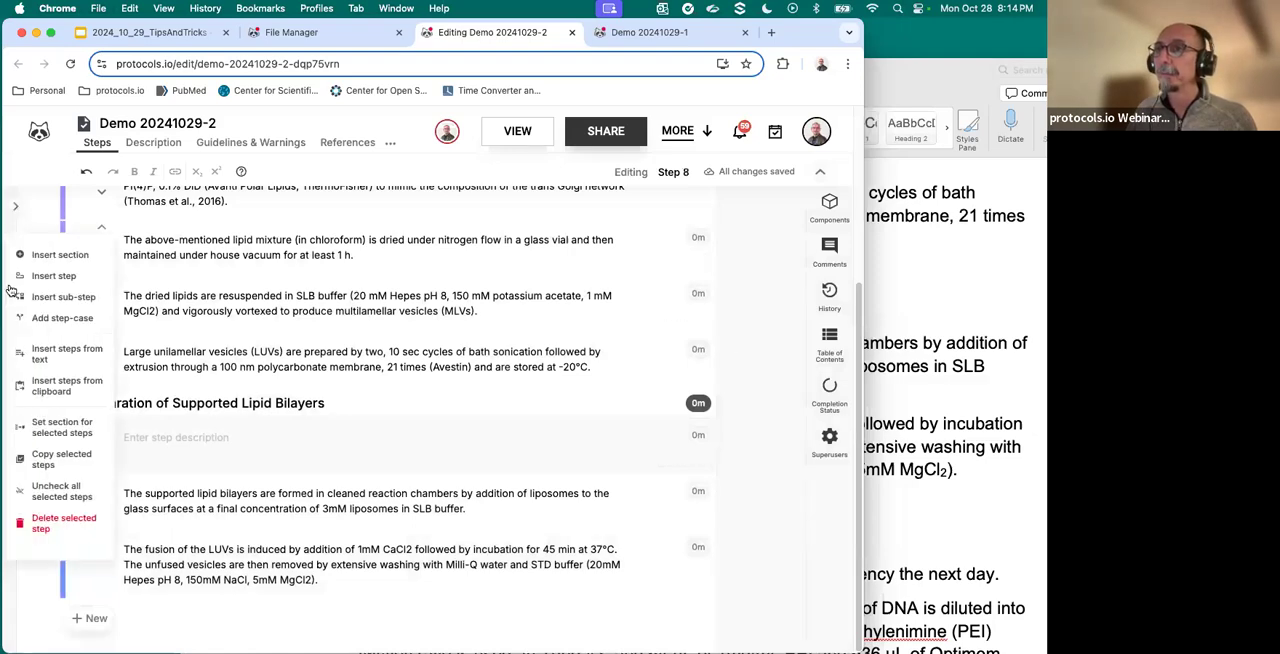
left_click(50, 526)
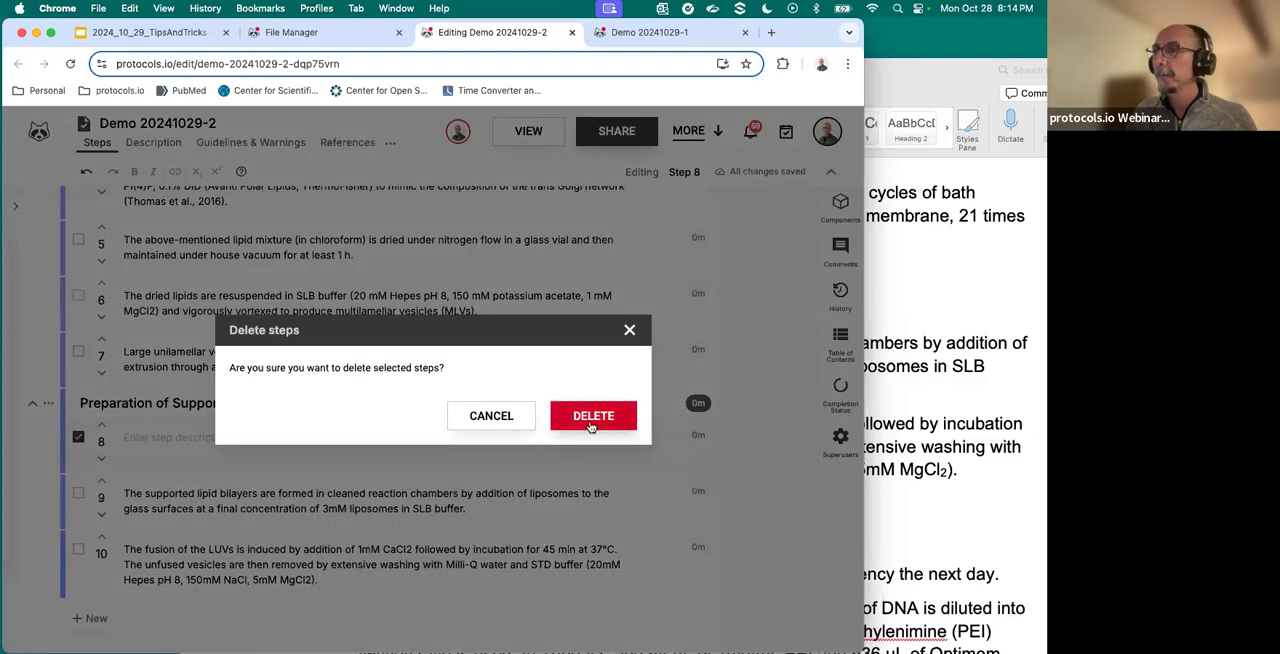
left_click(592, 418)
- Compare the protocol's first section with the Section 1 steps in the Word document
scroll(170, 446, "up", 3)
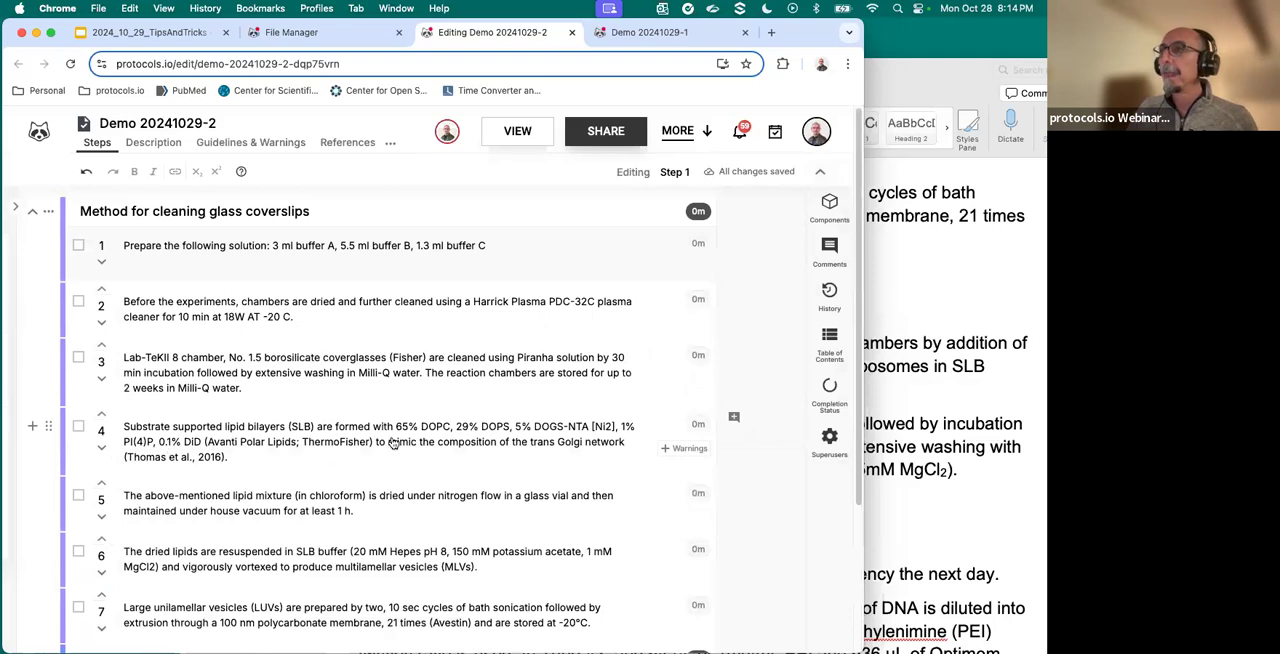
left_click(976, 283)
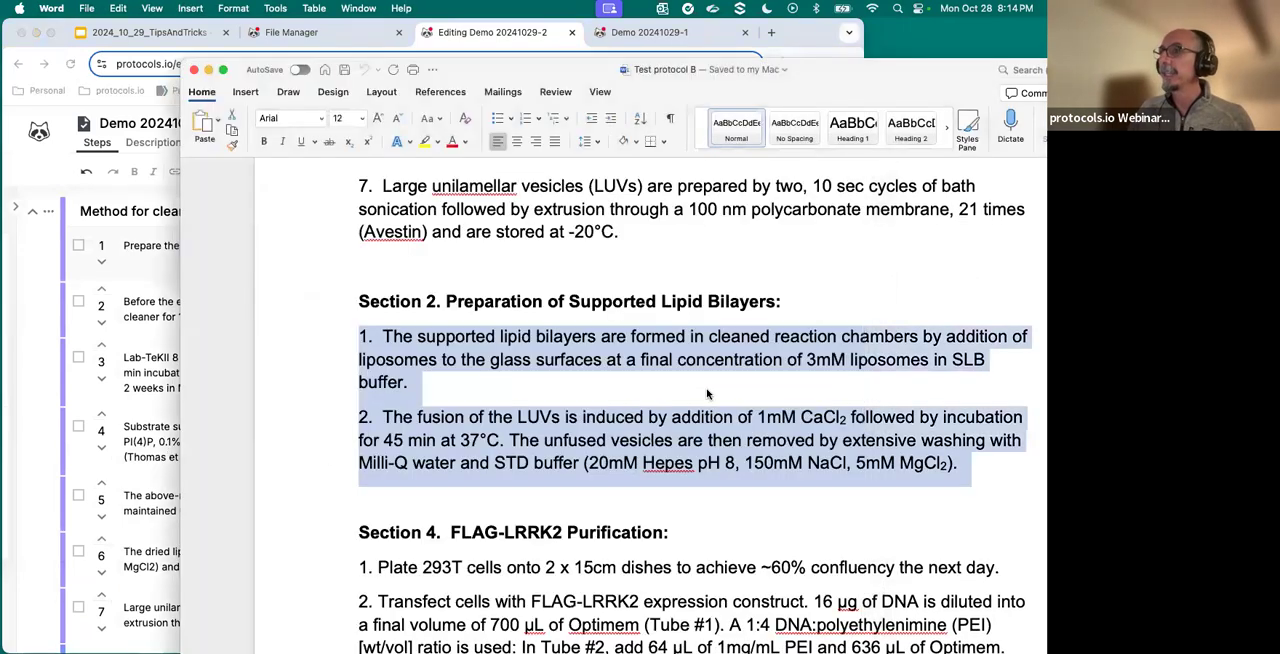
scroll(707, 393, "up", 15)
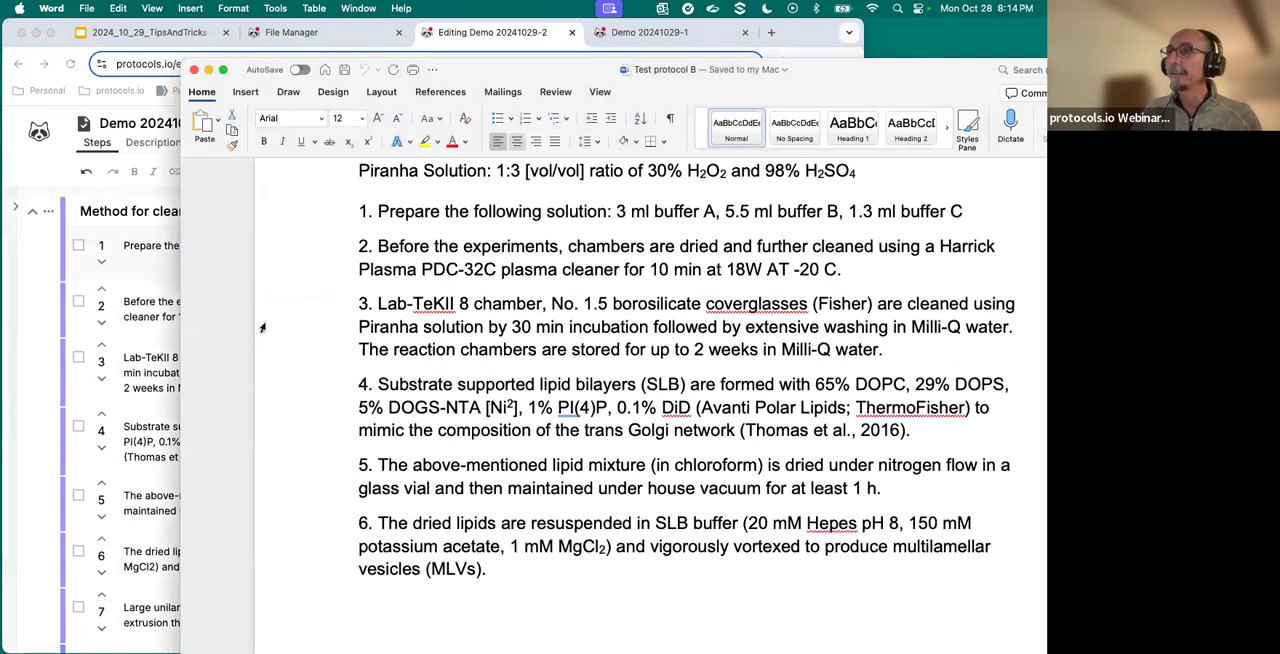
left_click(138, 283)
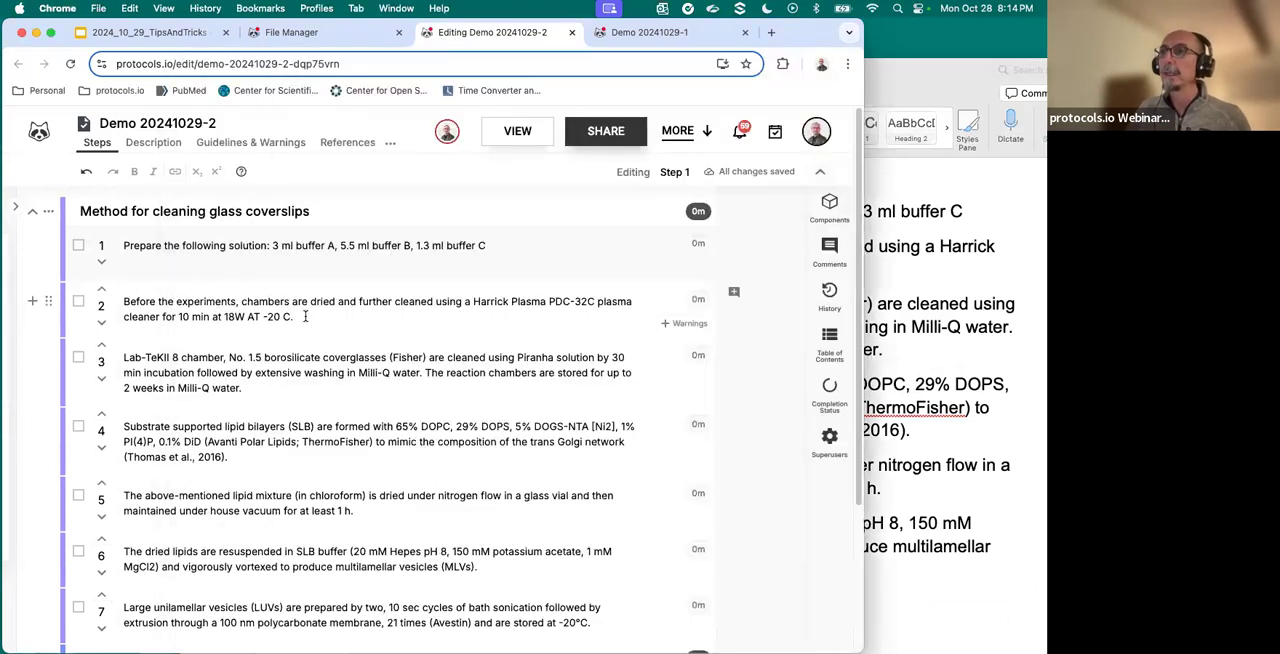
- Open Demo 20241029-2 in view mode, dismiss the rating request, and review both sections of steps
left_click(509, 139)
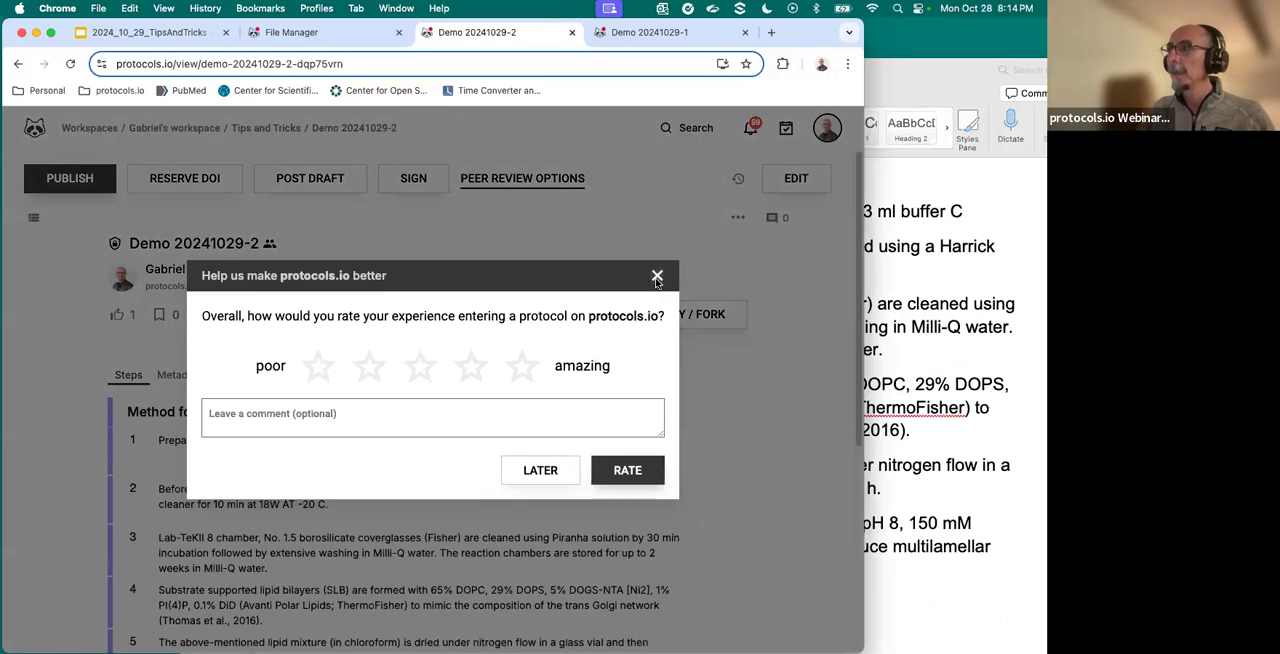
left_click(657, 276)
scroll(251, 367, "down", 3)
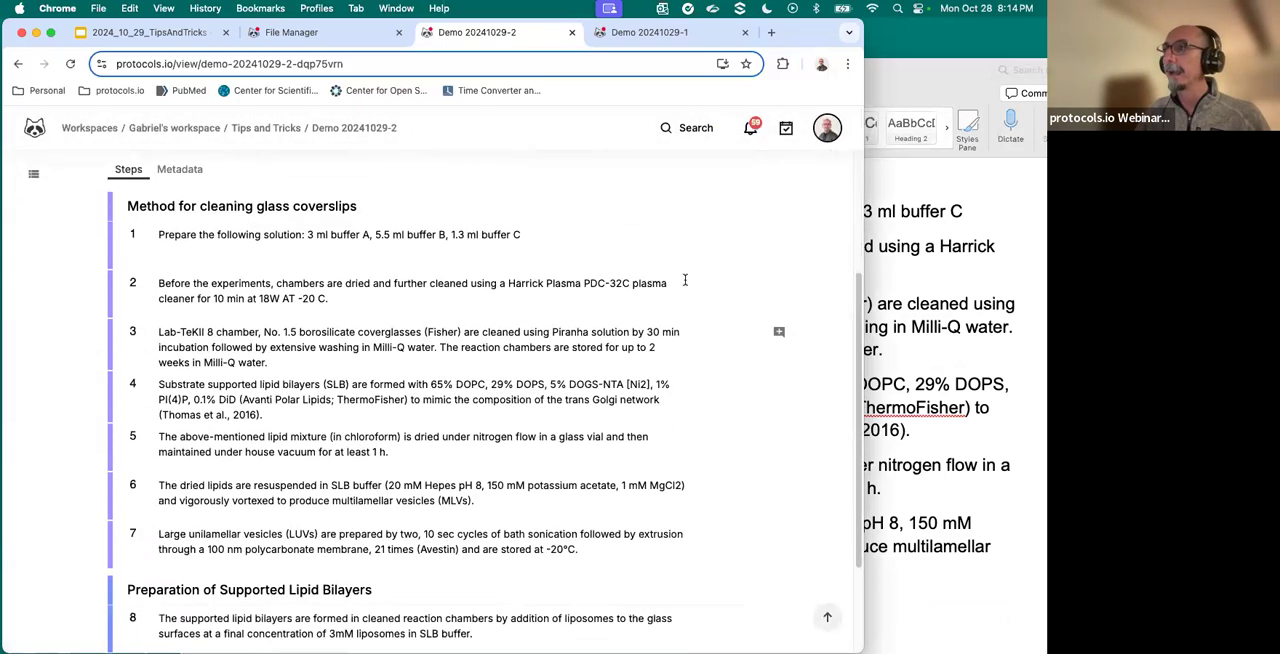
left_click(779, 285)
left_click(674, 254)
scroll(665, 260, "up", 3)
scroll(665, 261, "up", 1)
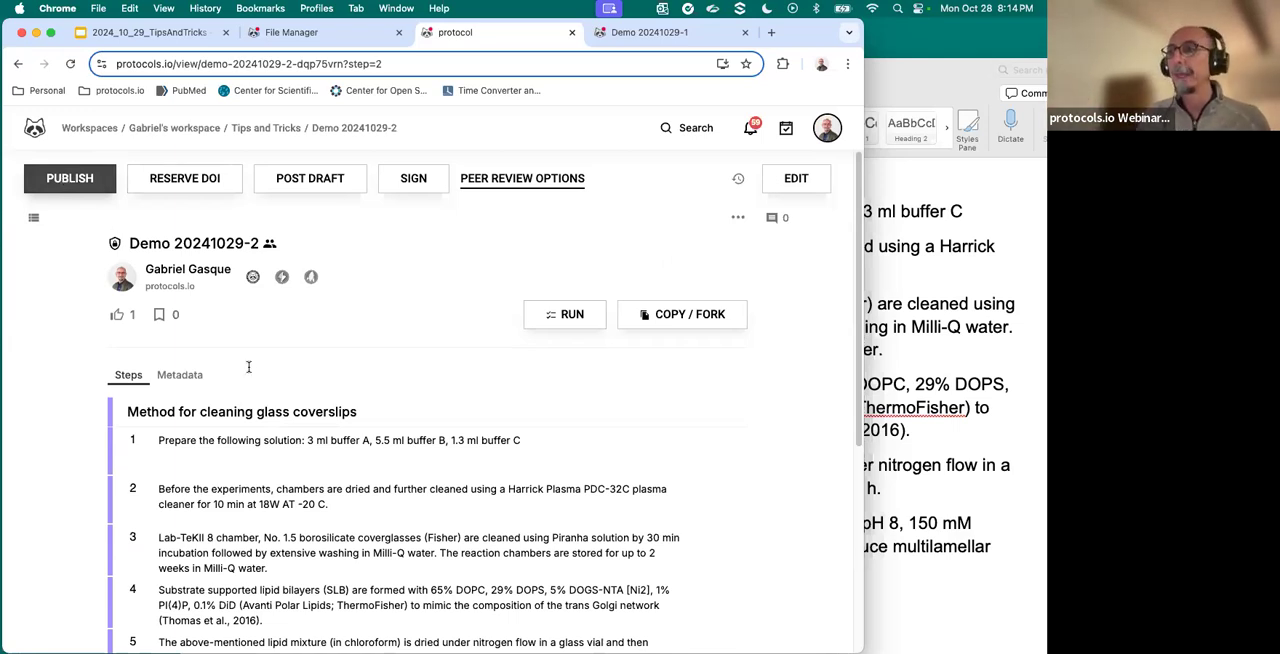
scroll(364, 448, "down", 5)
scroll(364, 448, "up", 5)
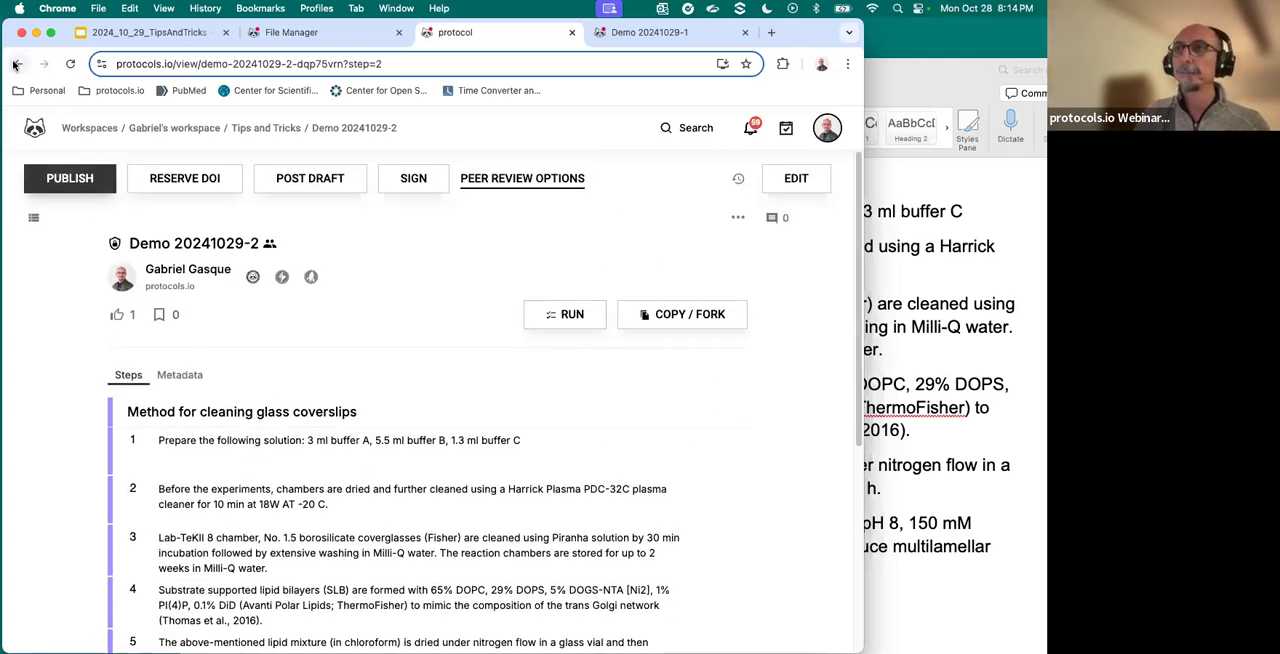
- Return to the File Manager, dismiss the access warning, and refresh the Tips and Tricks folder listing
left_click(346, 36)
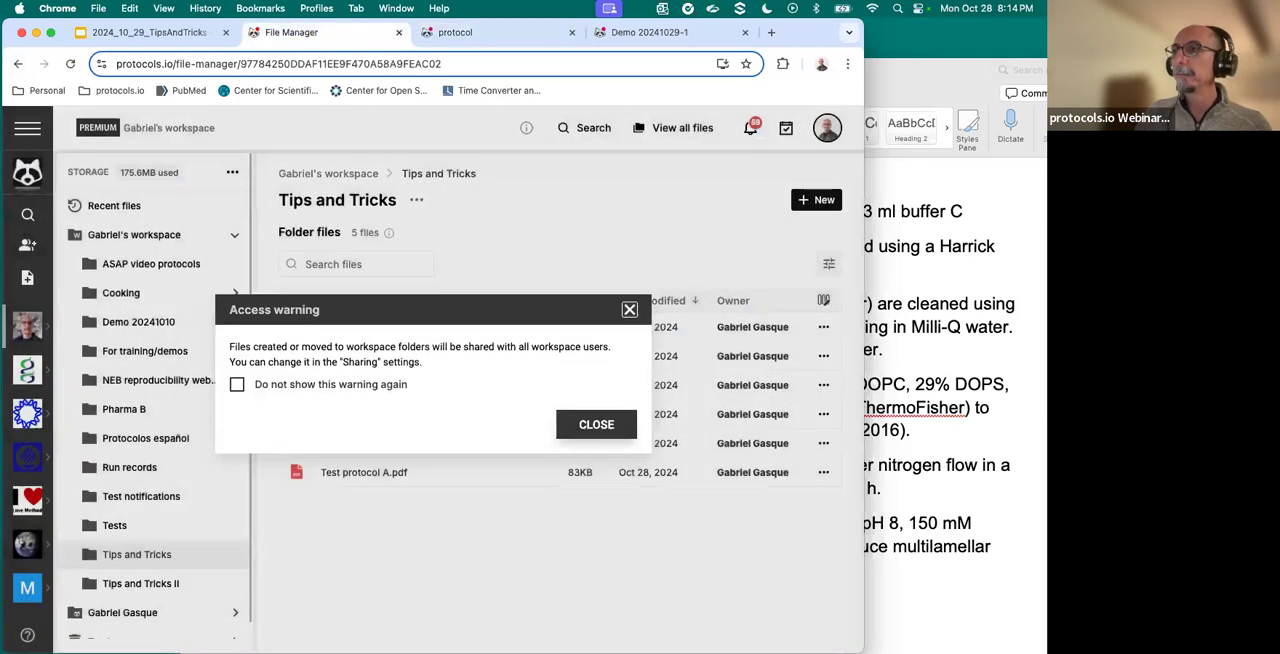
left_click(629, 309)
left_click(70, 64)
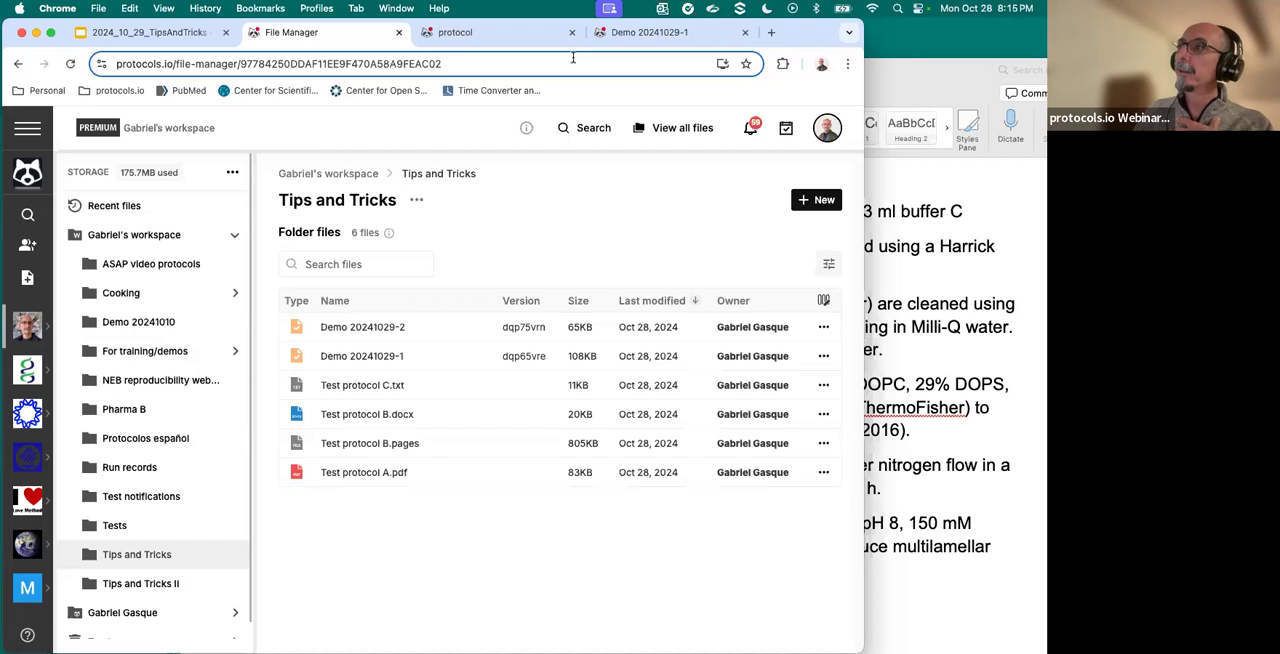
- Open Demo 20241029-2 in edit mode and display the available step components
left_click(500, 32)
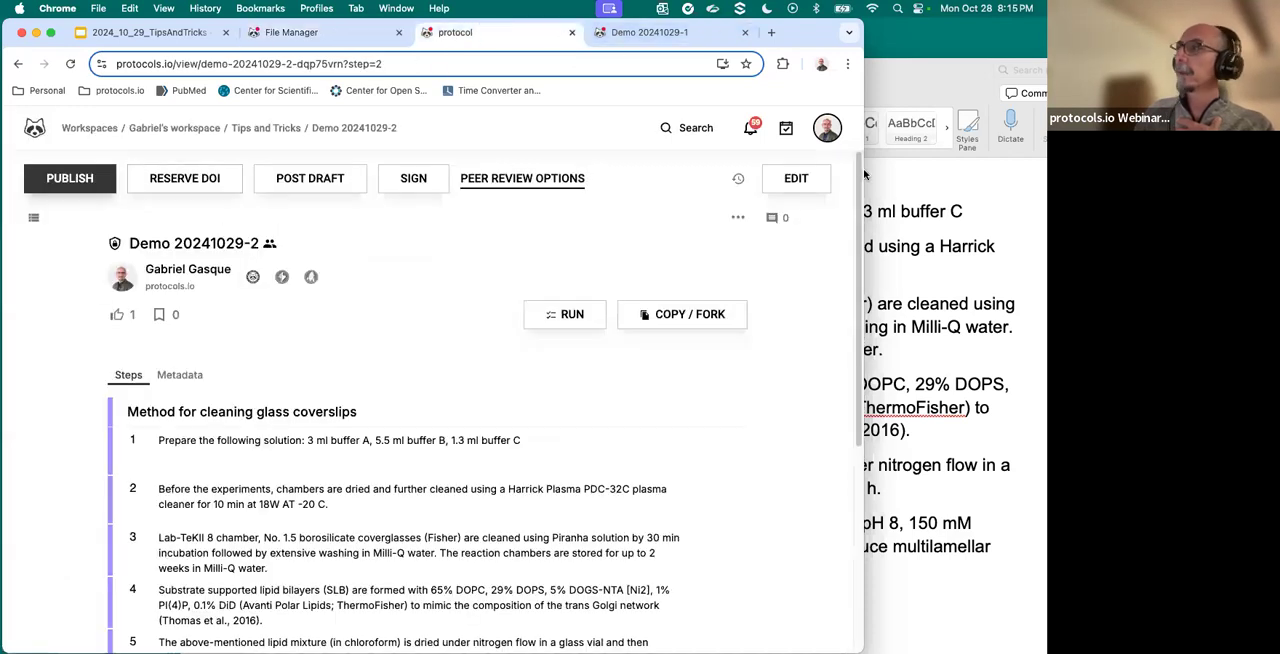
left_click(796, 179)
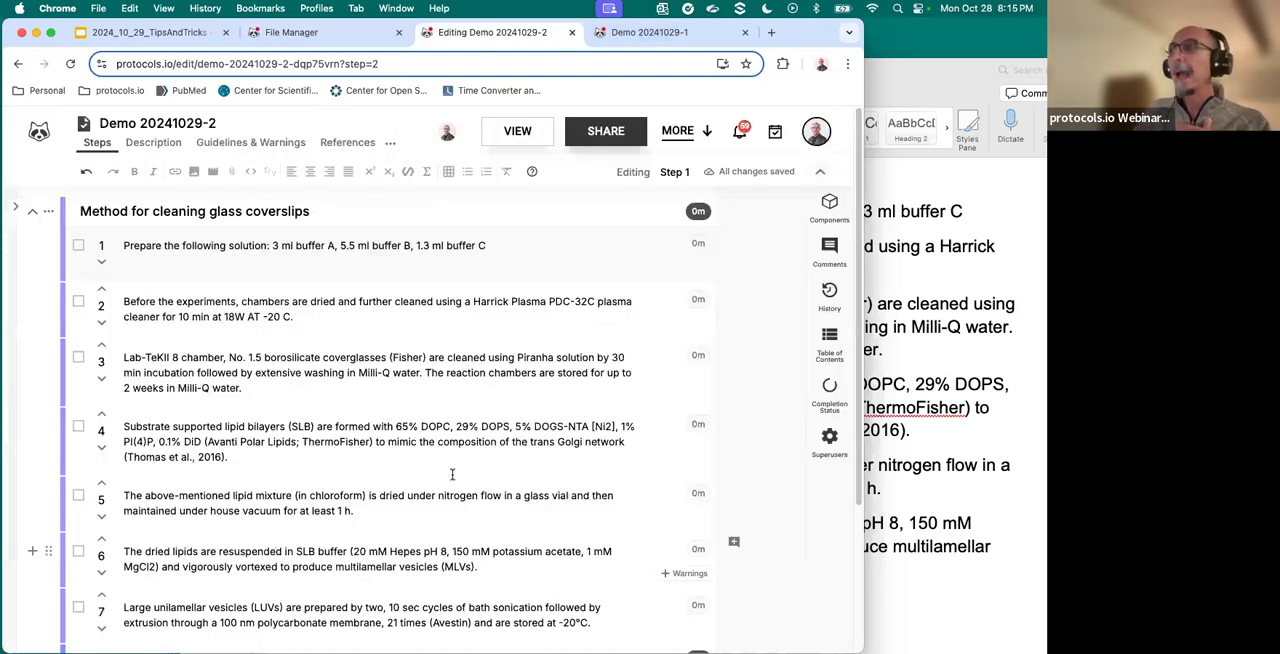
left_click(830, 210)
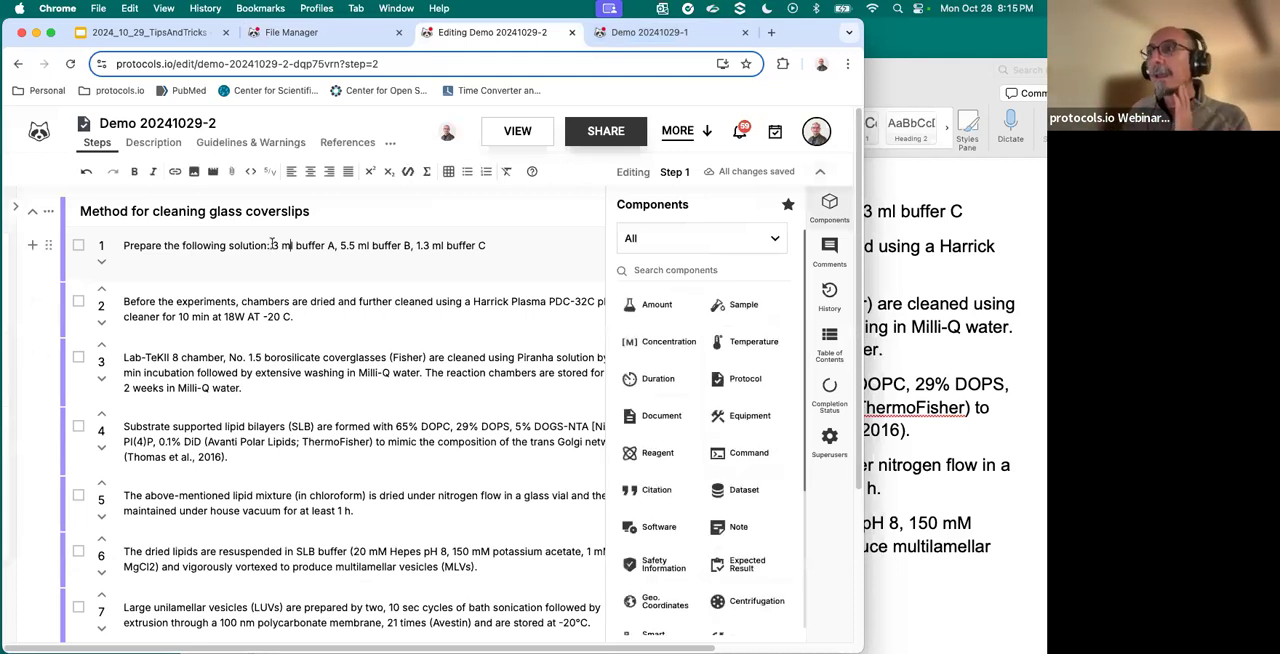
- Convert 3 ml, 5.5 ml and 1.3 ml in step 1 into Amount components in mL
left_click_drag(273, 245, 494, 243)
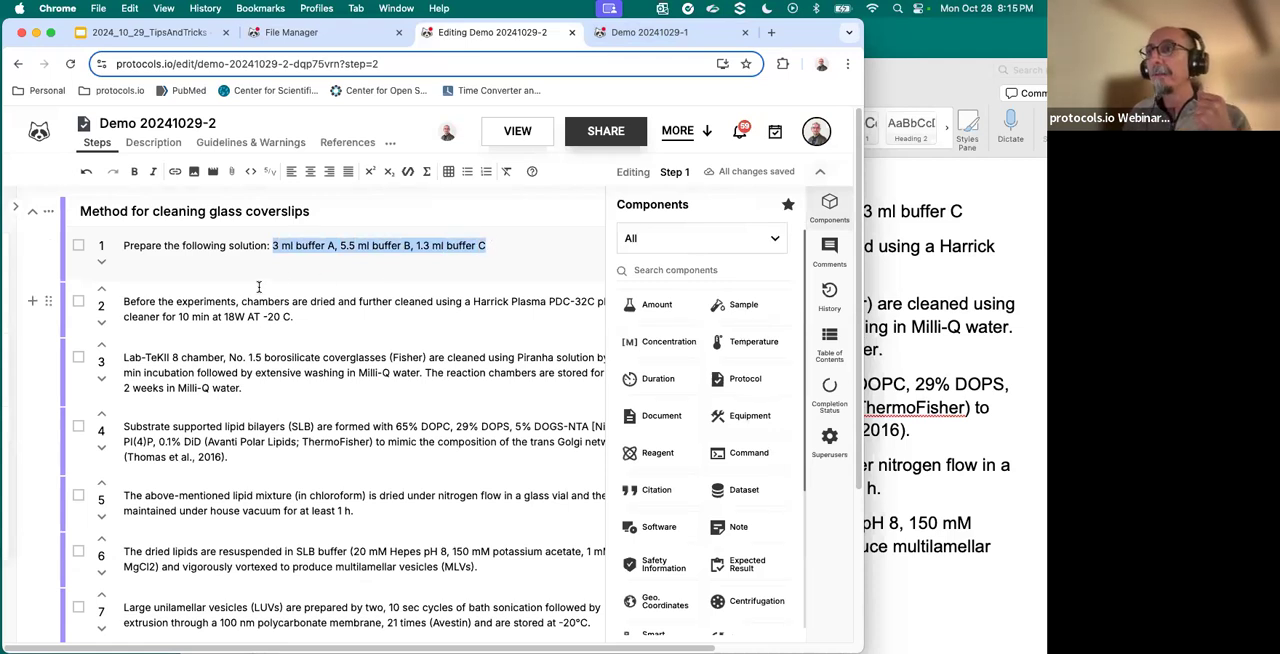
left_click(274, 245)
left_click_drag(286, 243, 292, 243)
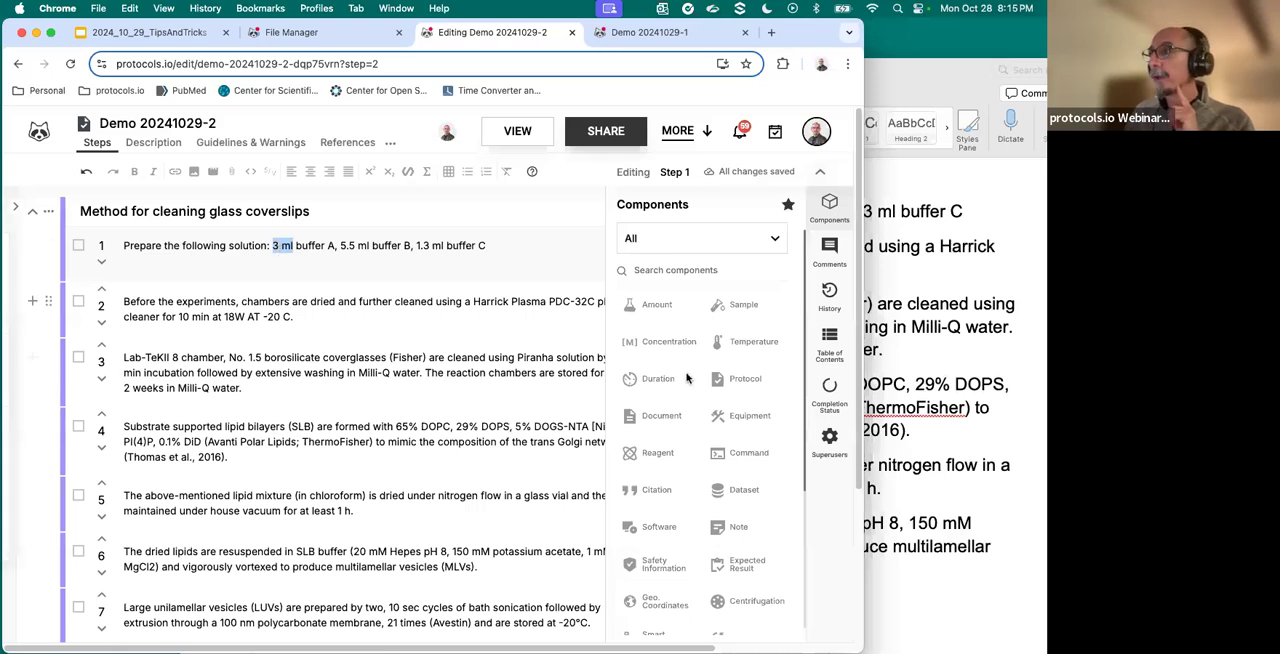
left_click(399, 245)
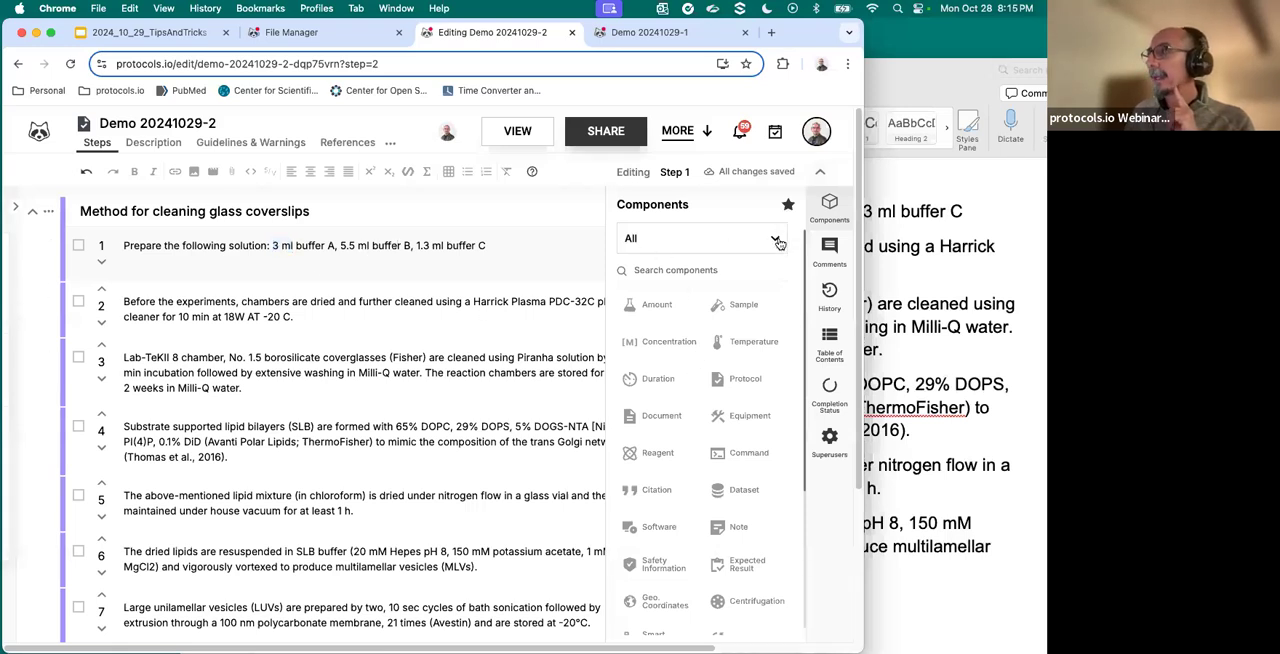
left_click_drag(272, 245, 293, 245)
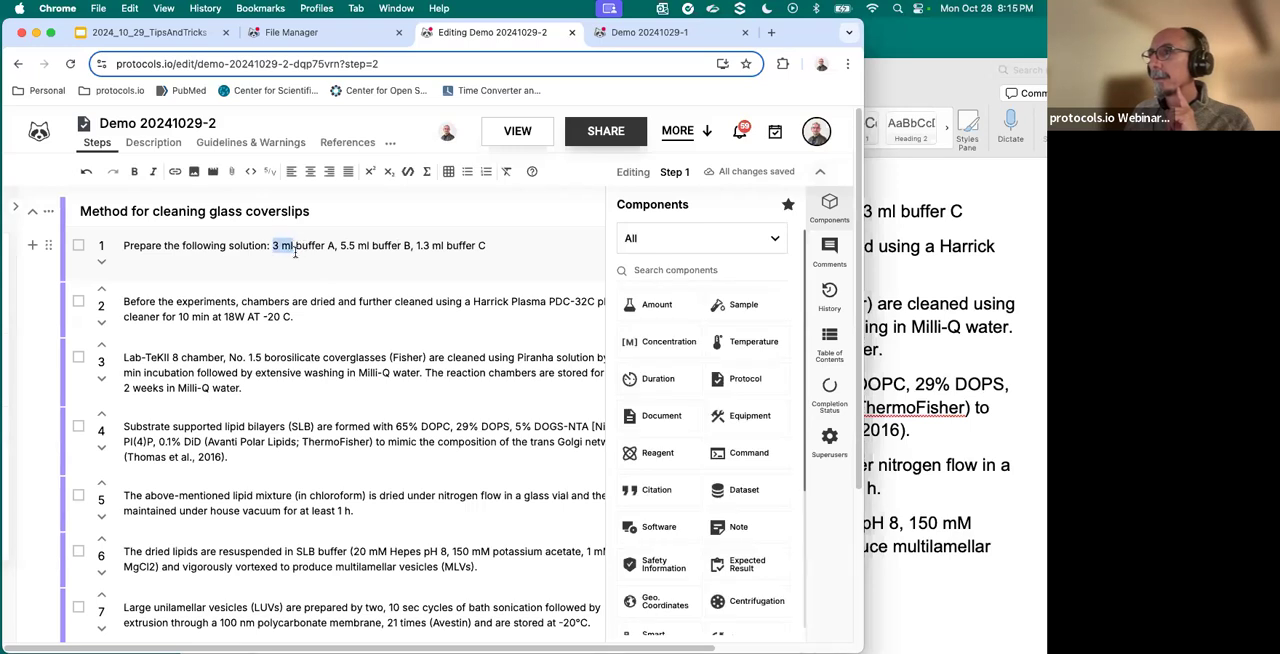
left_click(652, 305)
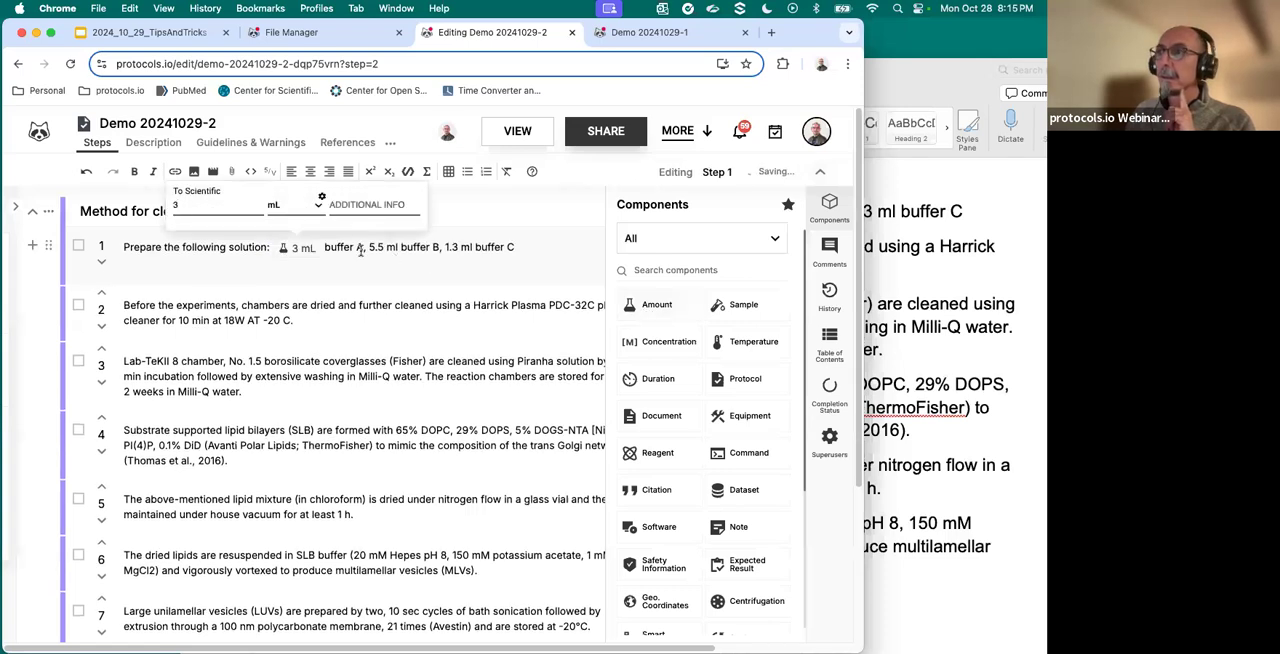
left_click_drag(368, 246, 399, 246)
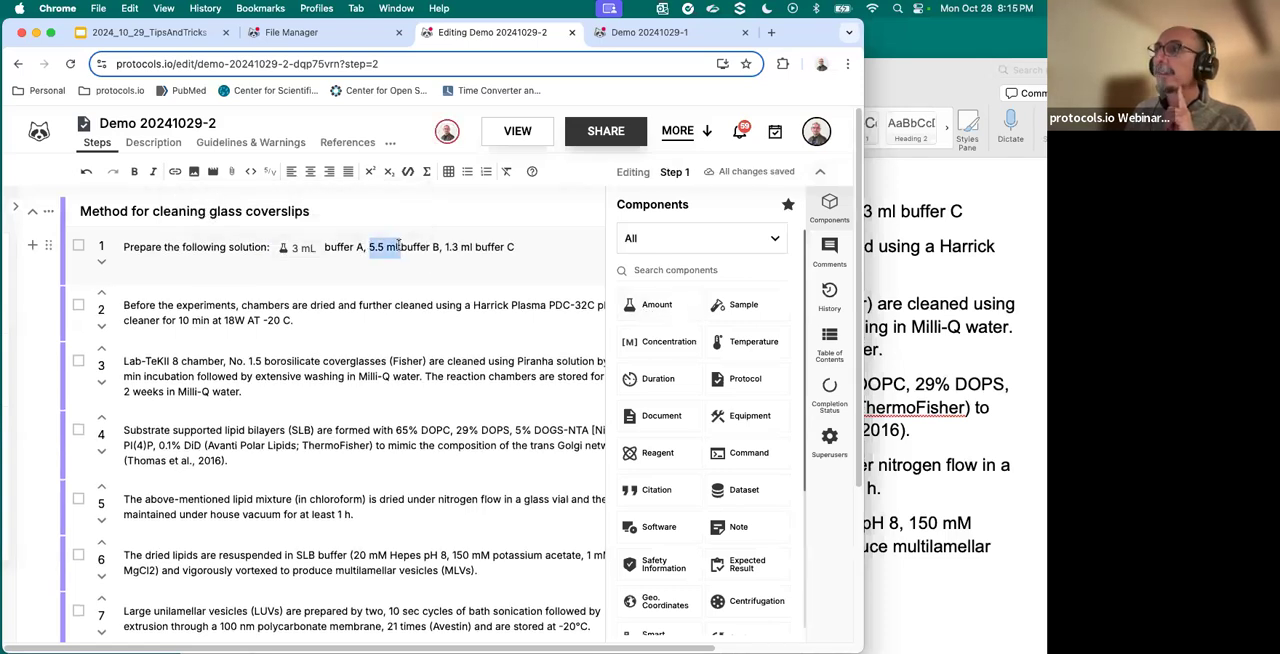
left_click(648, 310)
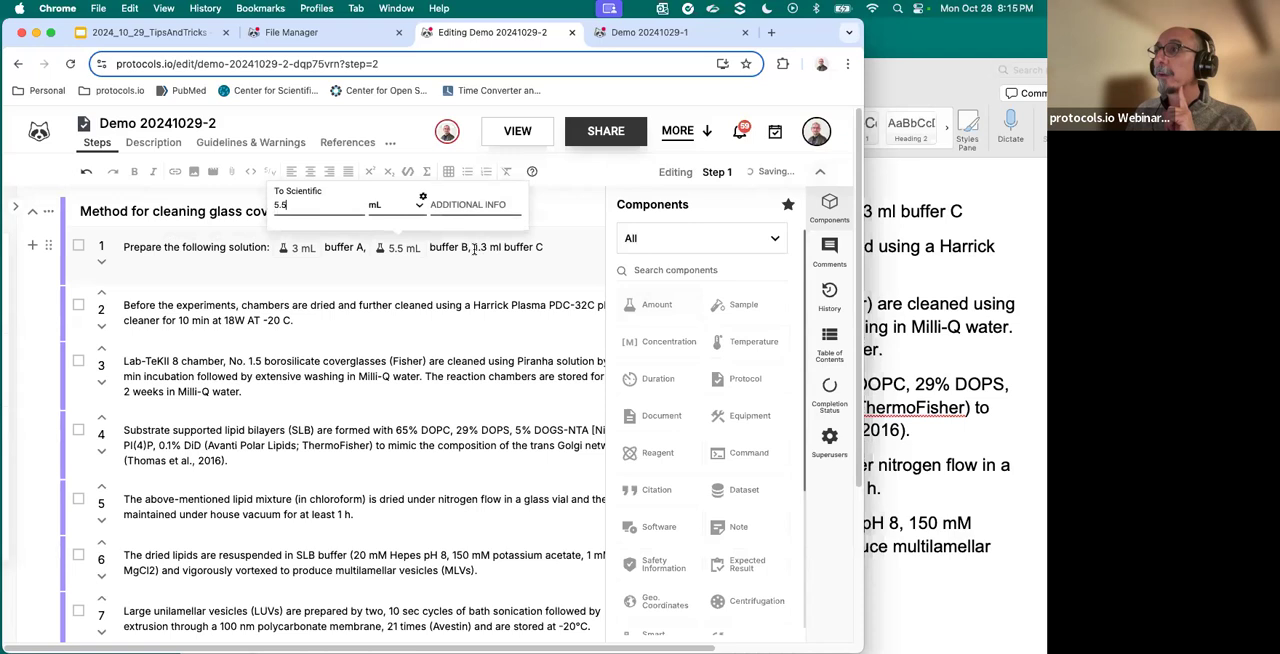
left_click_drag(474, 250, 503, 251)
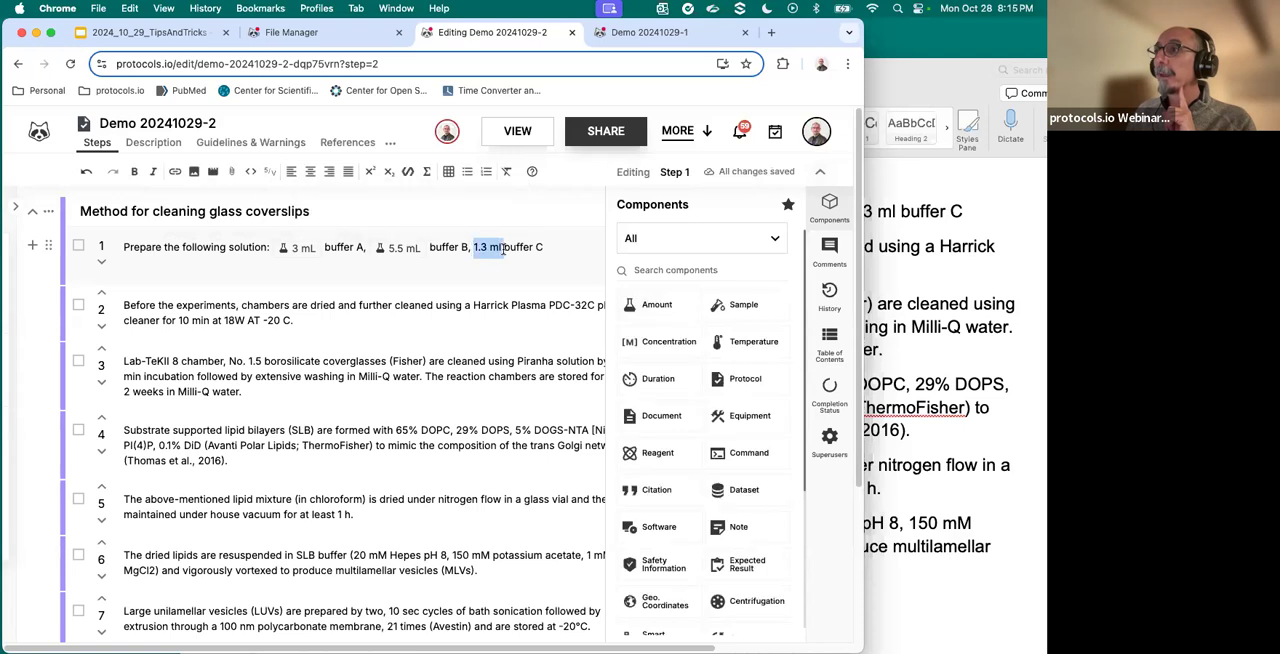
left_click(660, 306)
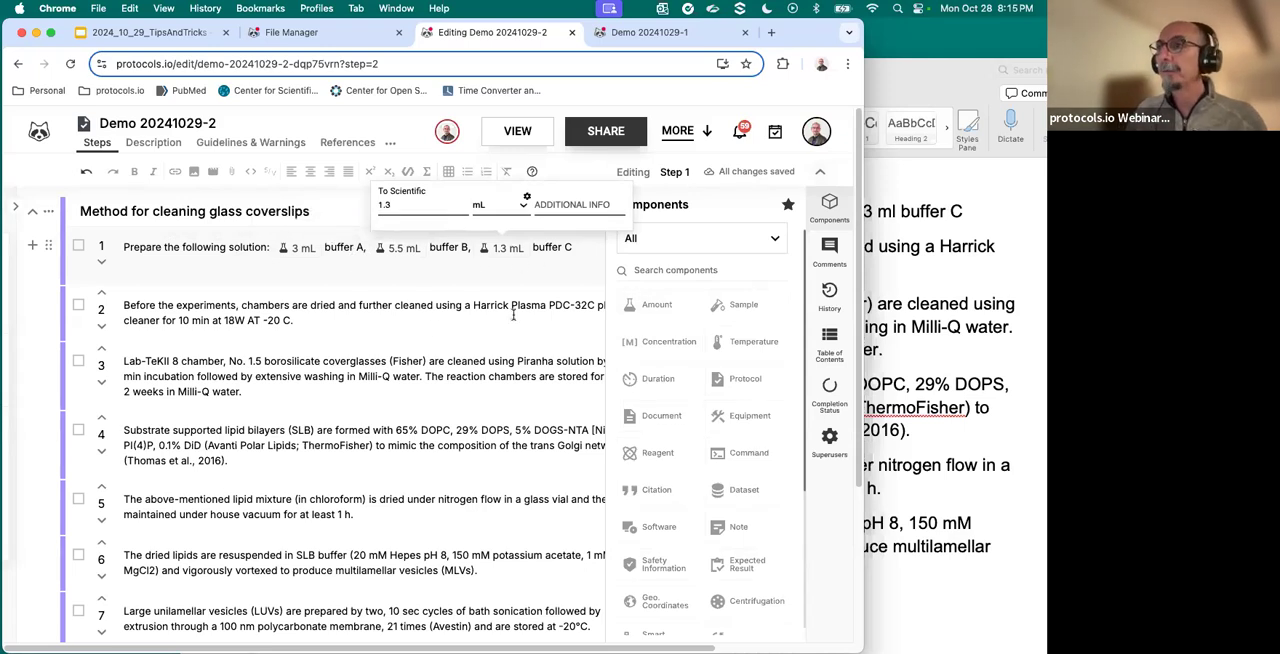
- Convert 10 min in step 2 into a Duration component and -20 C into a Temperature component in °C
left_click(180, 320)
left_click_drag(179, 320, 210, 320)
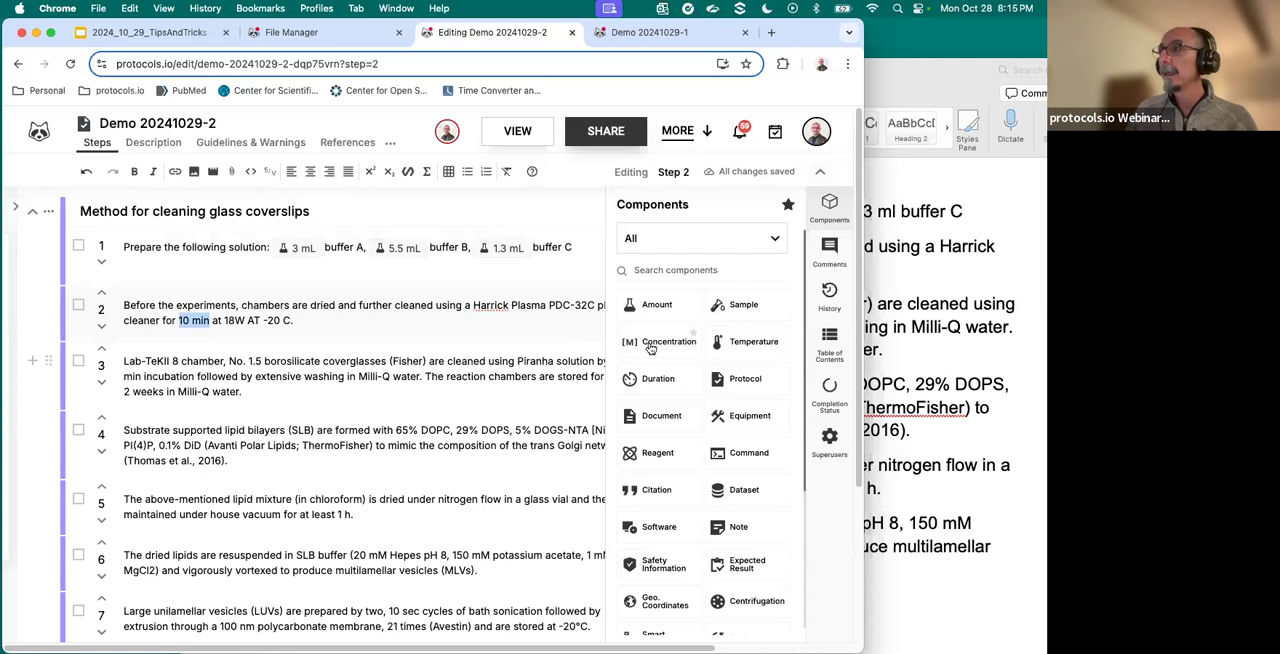
left_click(645, 385)
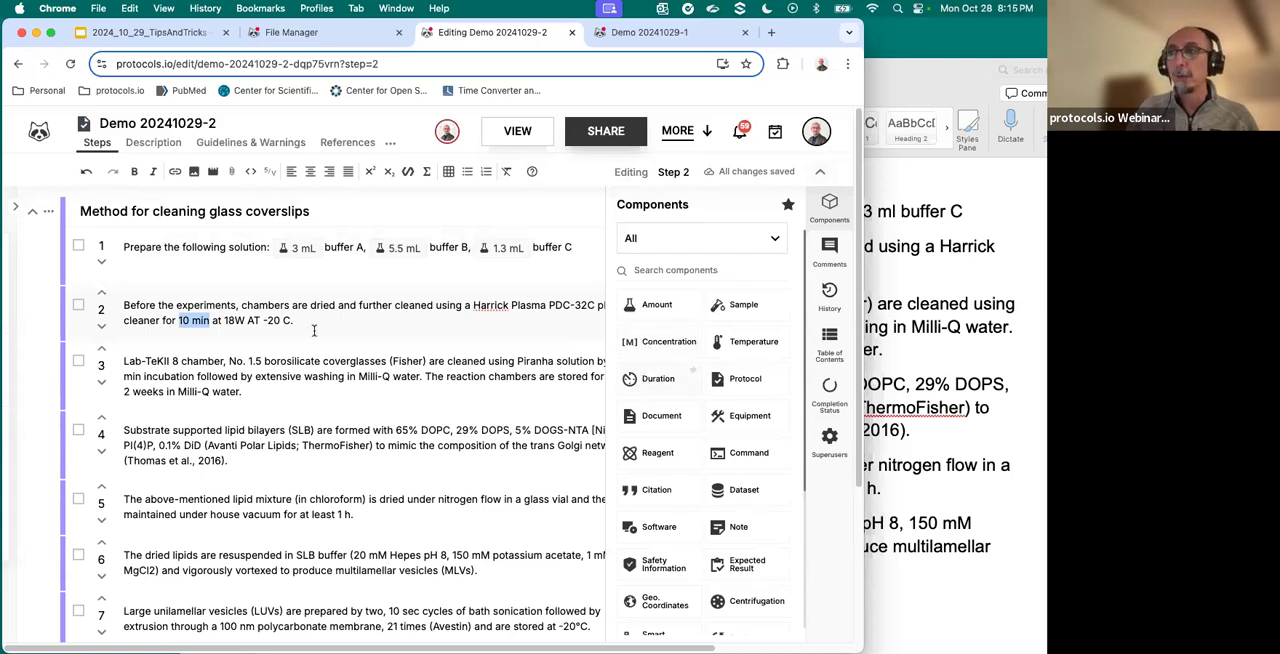
left_click(199, 293)
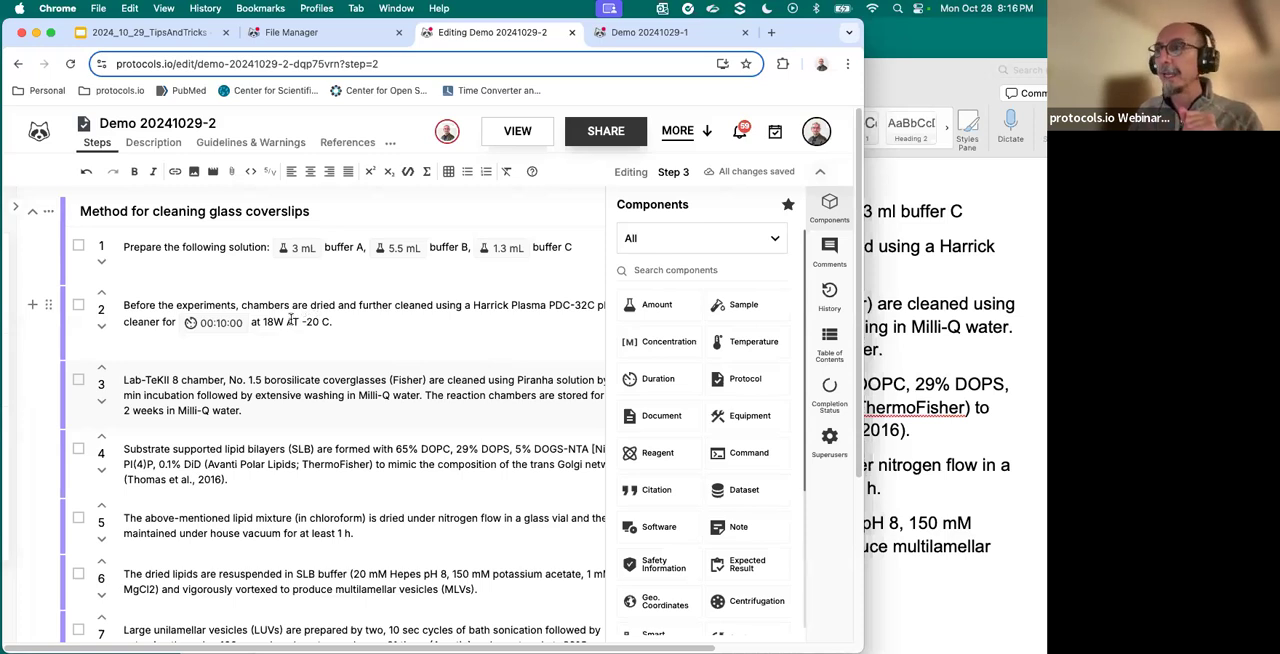
left_click_drag(303, 321, 324, 321)
left_click(745, 346)
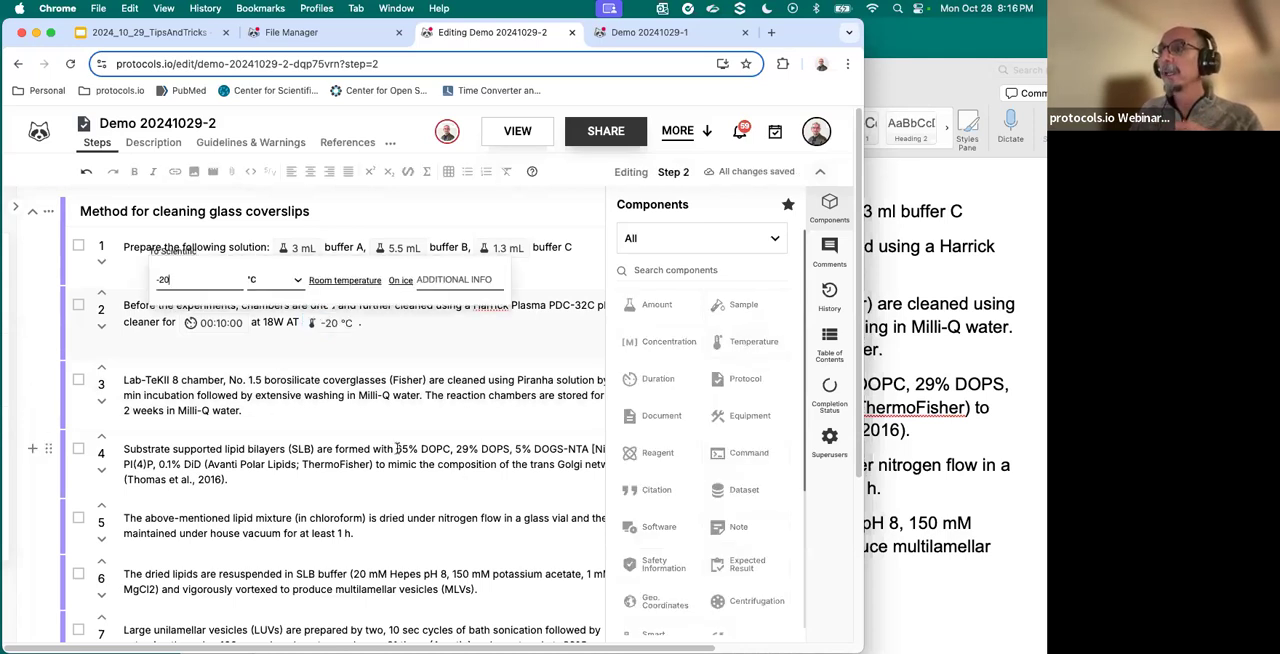
- Convert 65% and 29% in step 4 into Concentration components in % (v/v)
left_click_drag(396, 449, 416, 449)
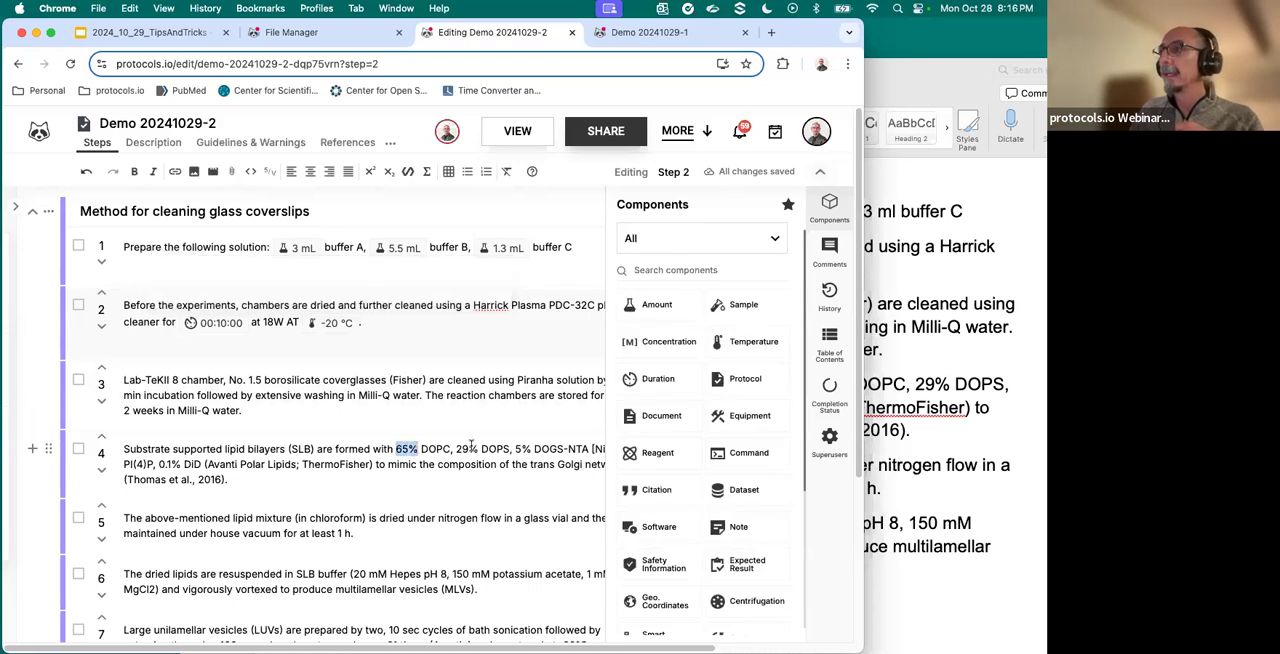
left_click(647, 348)
left_click_drag(511, 450, 529, 450)
double_click(529, 450)
left_click(645, 350)
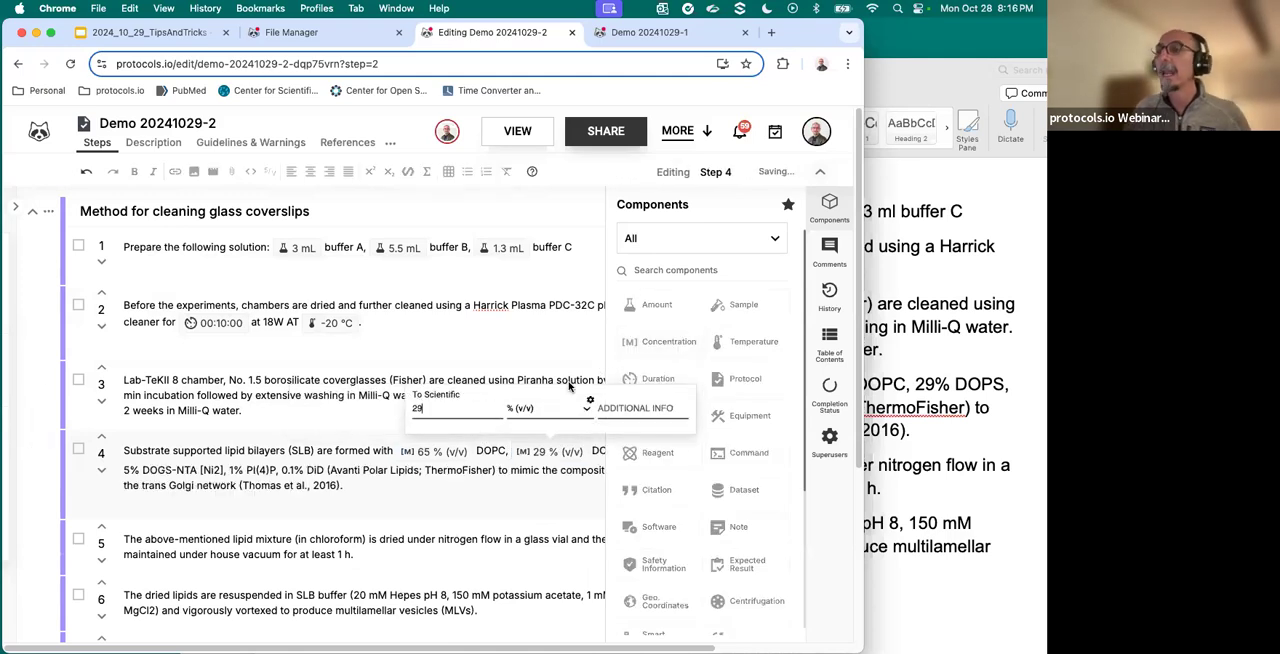
left_click(270, 365)
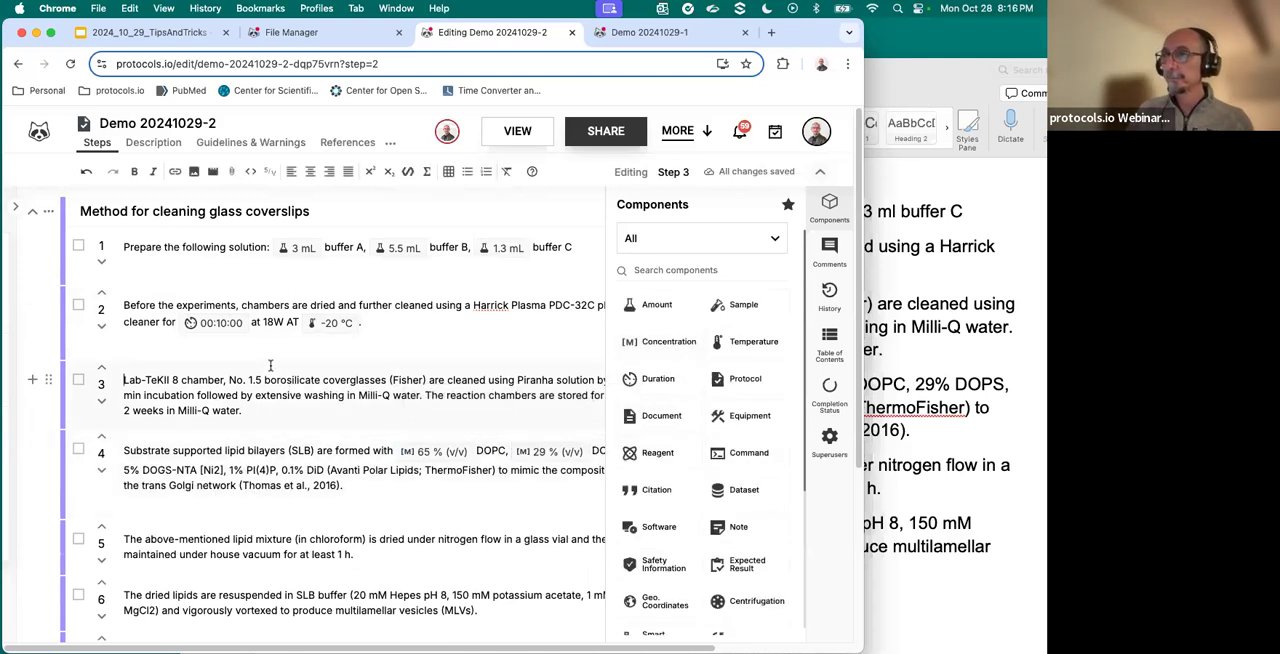
- Open the protocol in view mode, dismiss the rating request, and review the components in steps 1 to 4
left_click(514, 134)
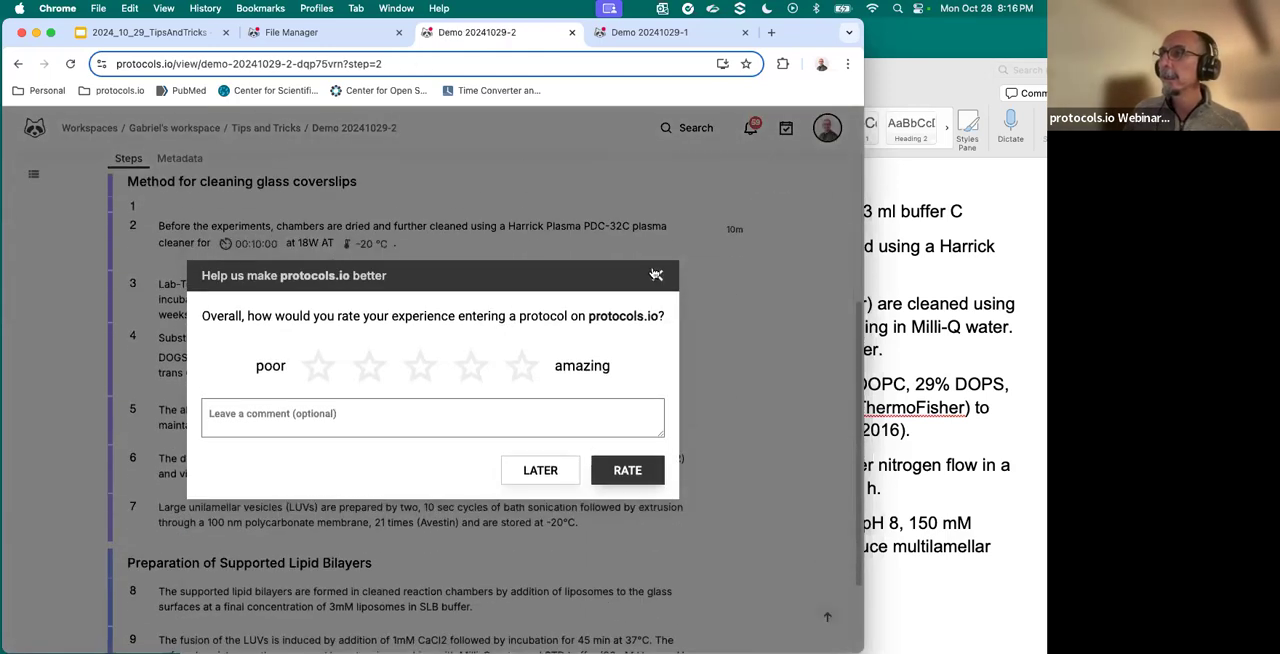
left_click(657, 275)
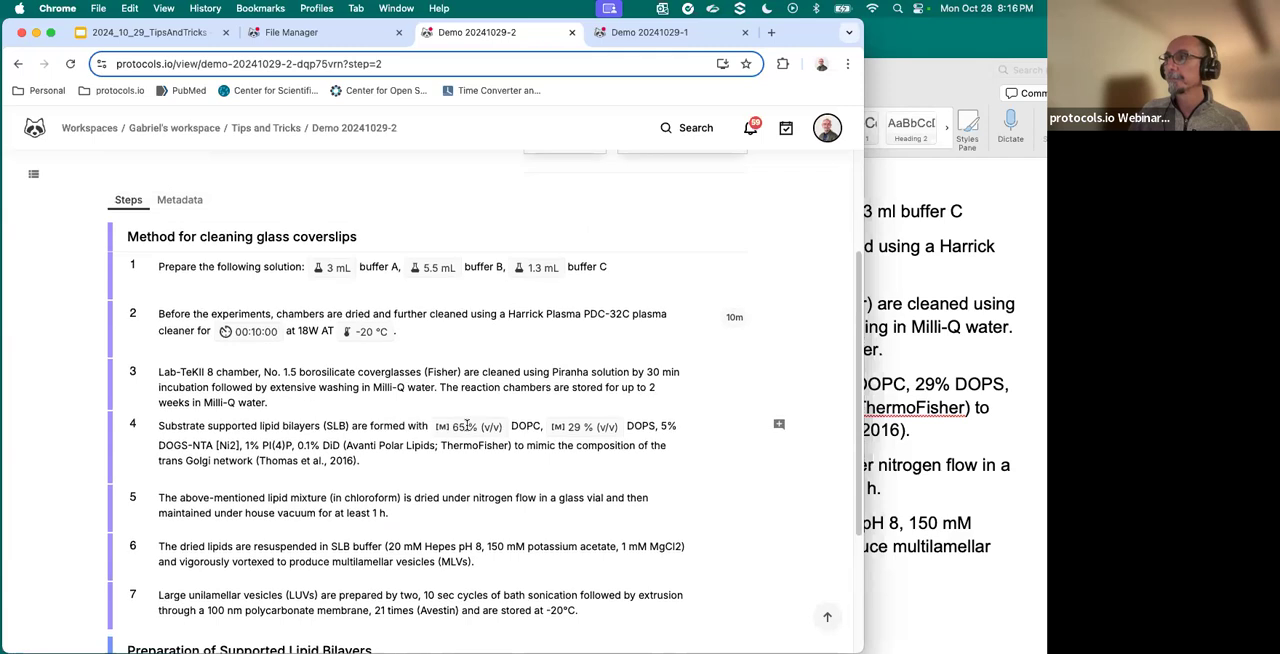
scroll(466, 423, "up", 4)
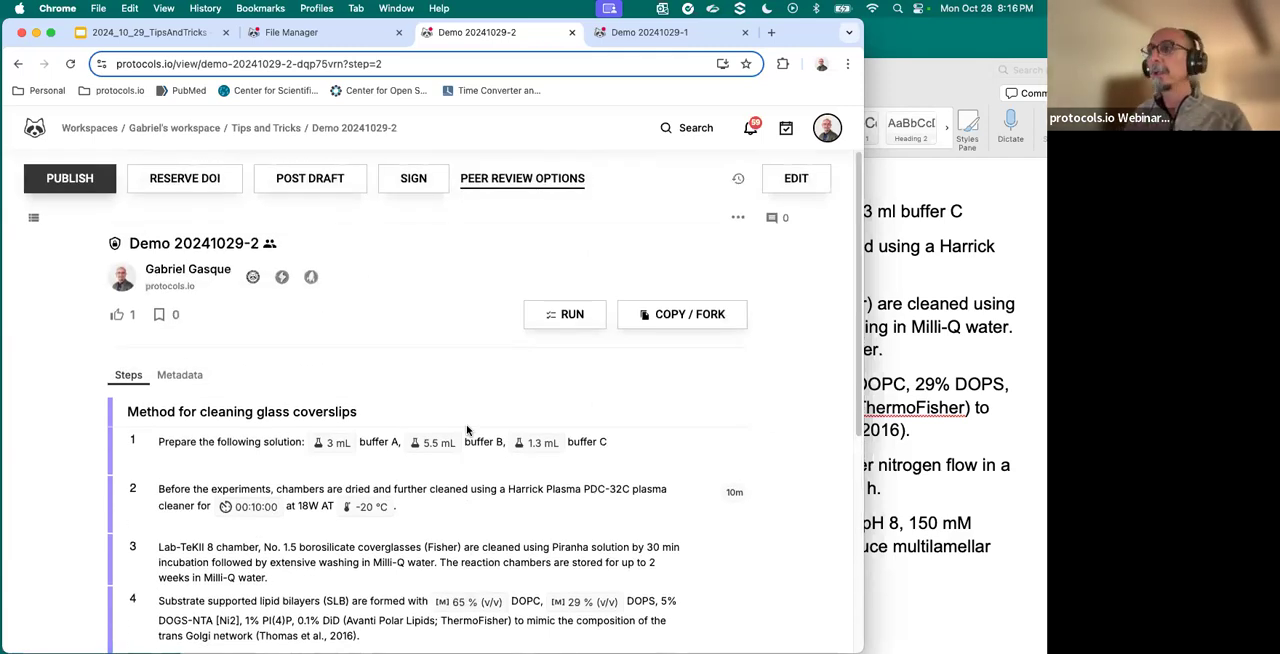
- Start a new run record of Demo 20241029-2, stored in the Tips and Tricks folder
left_click(551, 318)
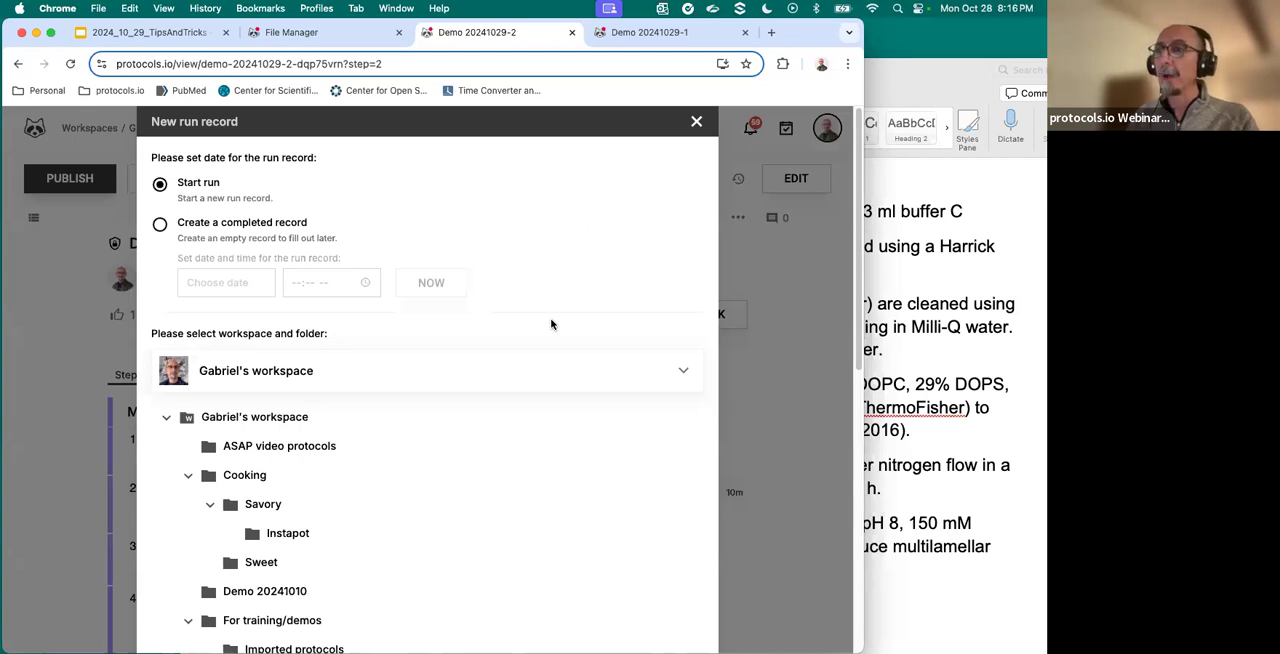
scroll(455, 416, "down", 5)
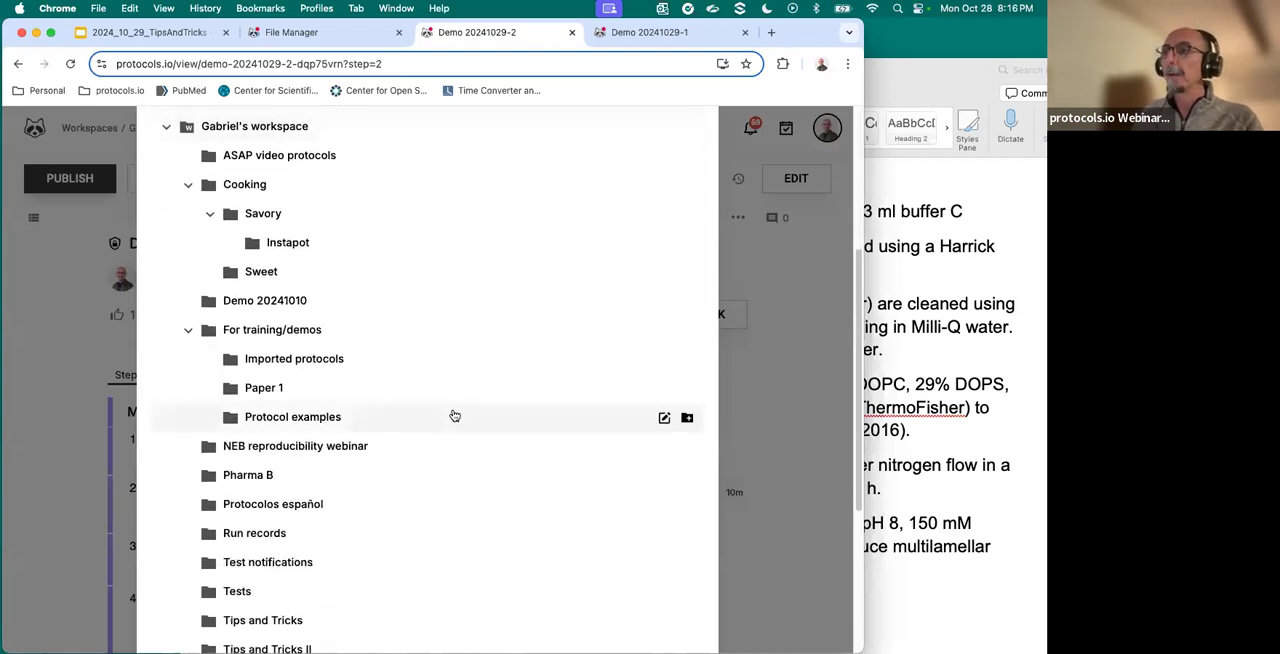
scroll(455, 416, "down", 3)
left_click(304, 360)
scroll(575, 505, "down", 1)
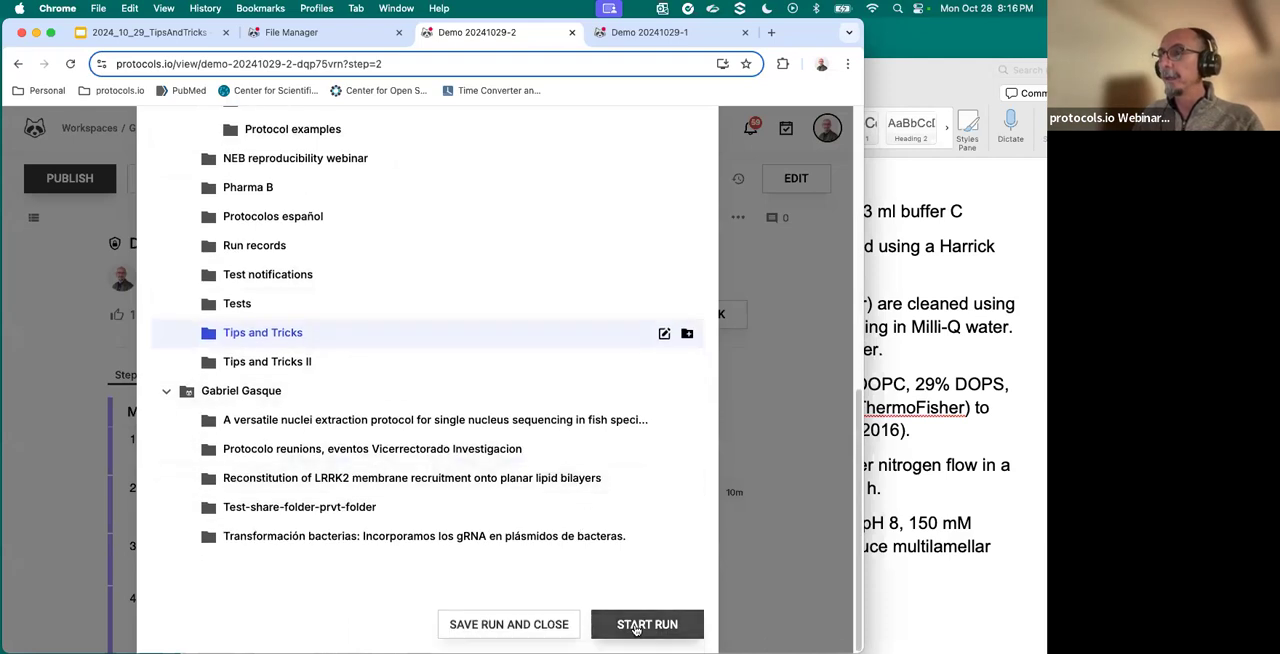
left_click(635, 625)
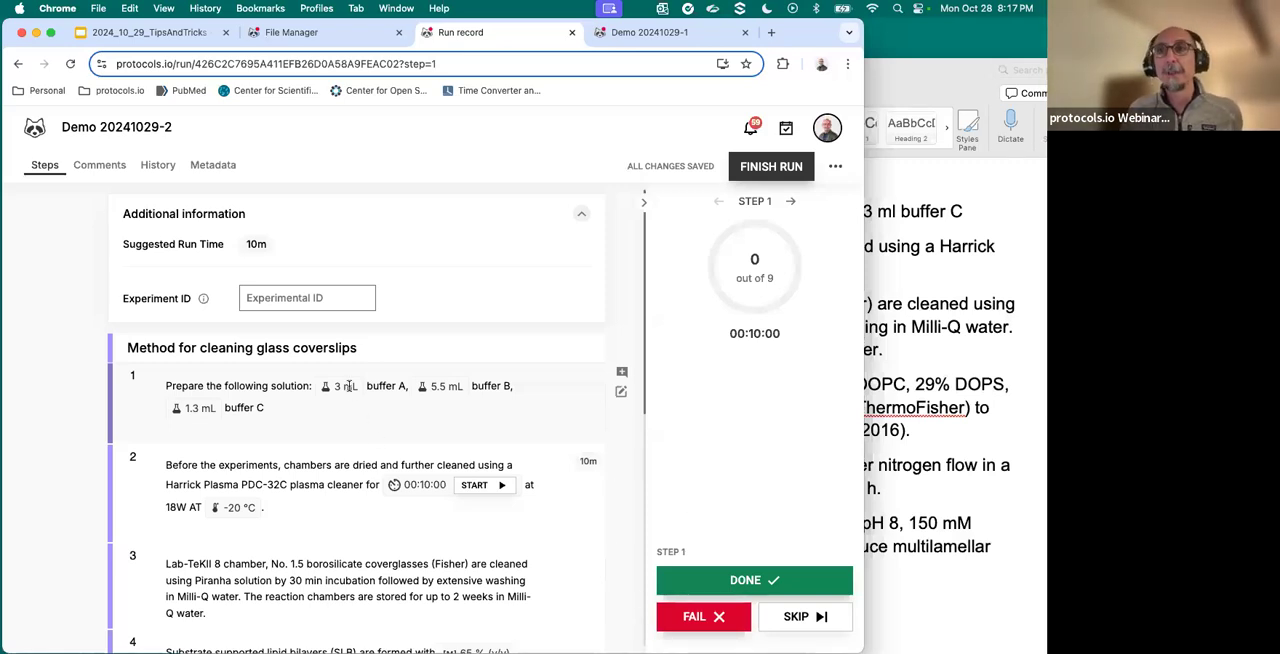
- Scale the run's protocol by 2 and check the scaled buffer amounts in step 1
left_click(837, 172)
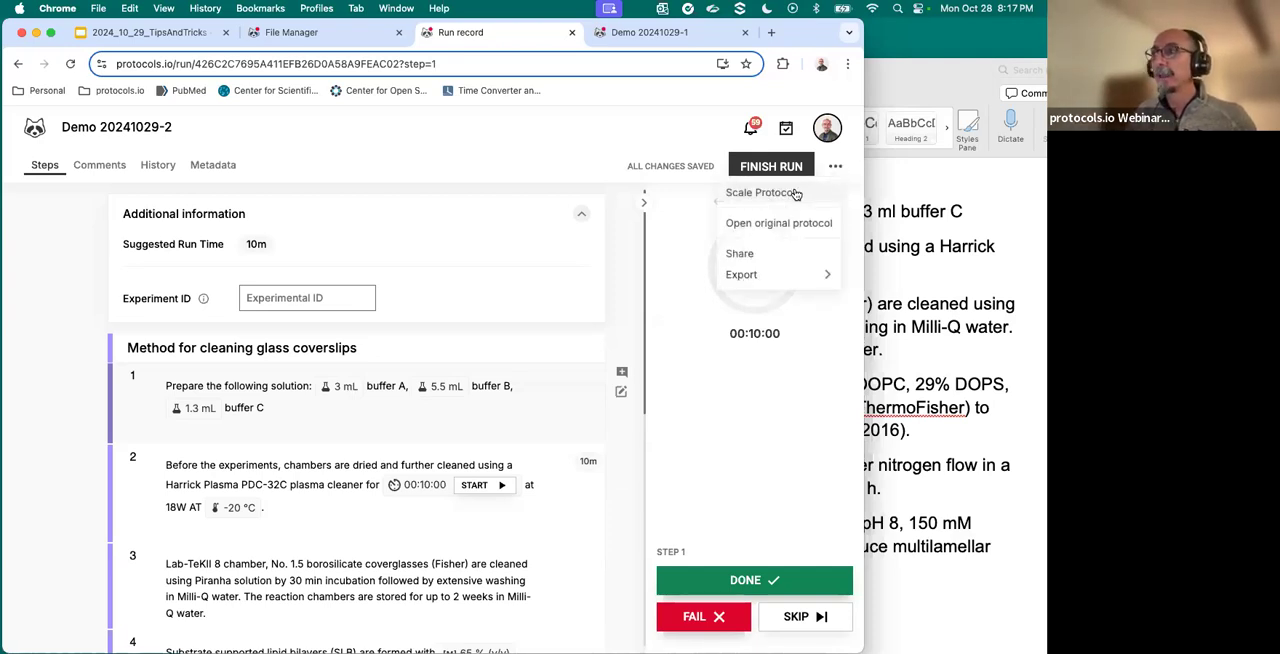
left_click(796, 194)
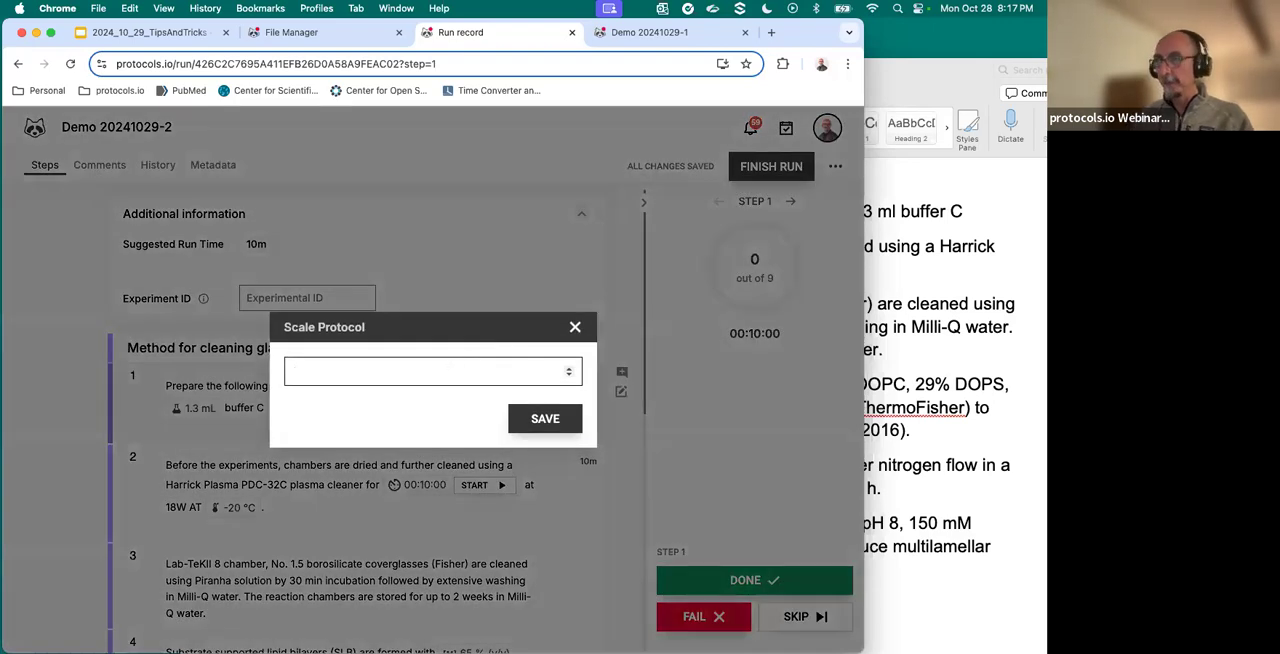
left_click(557, 428)
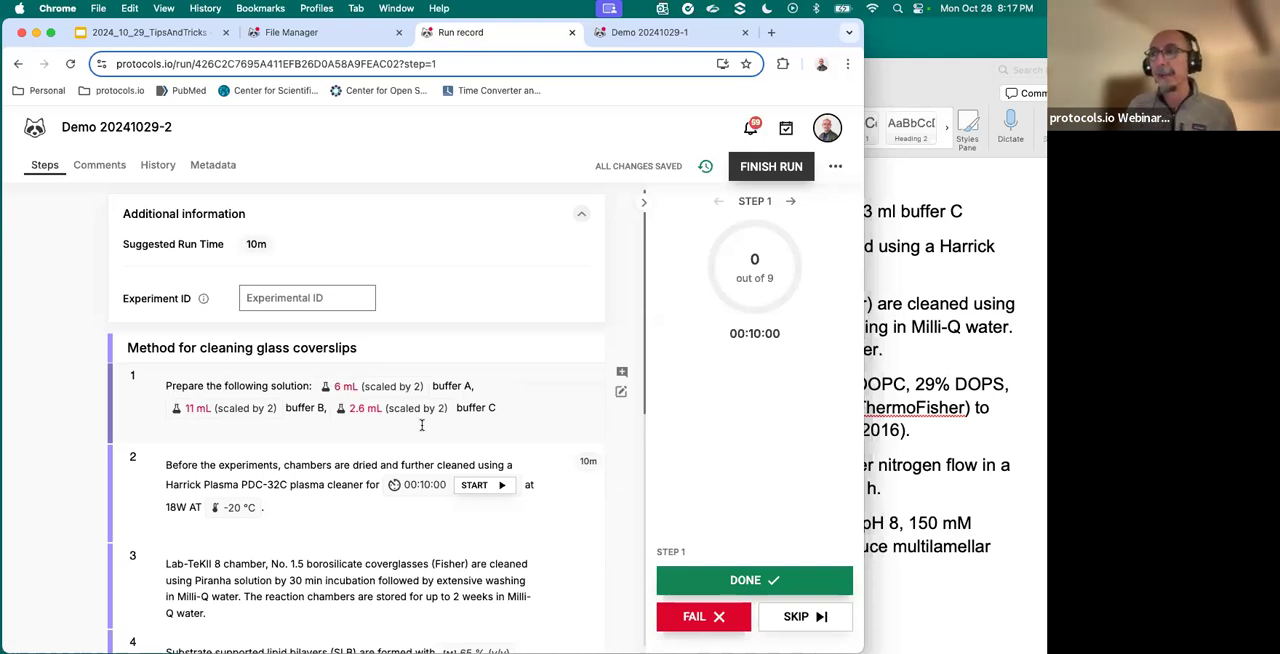
left_click_drag(333, 386, 419, 385)
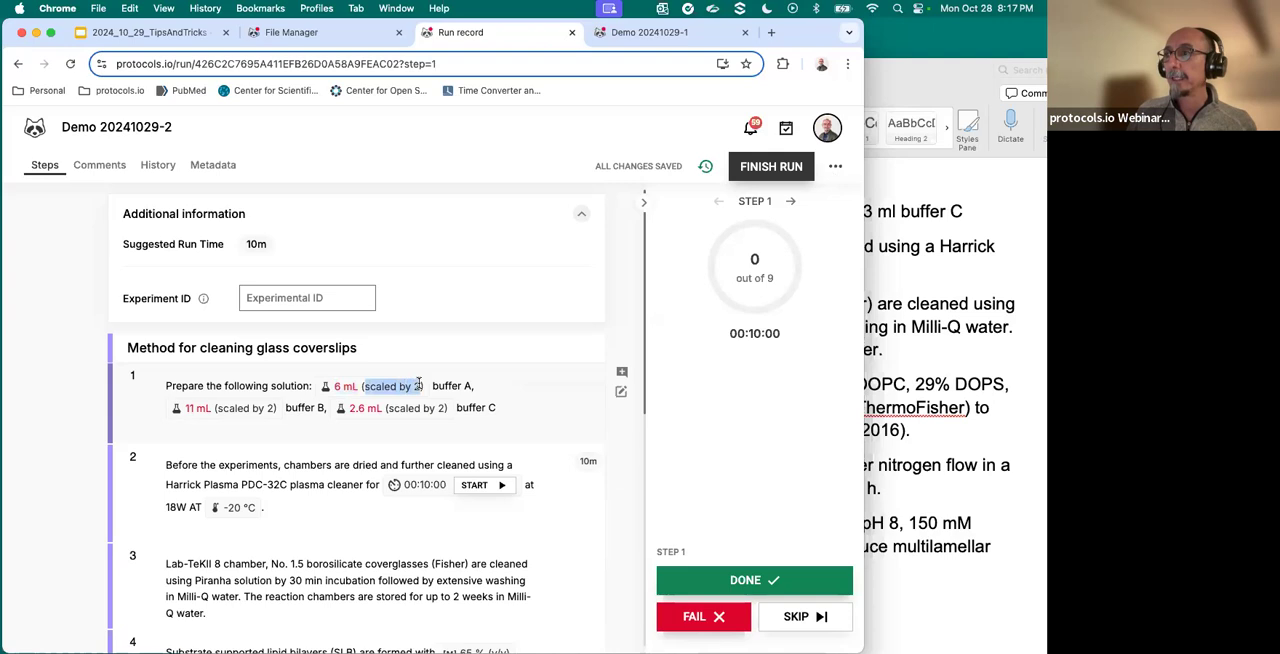
left_click(524, 386)
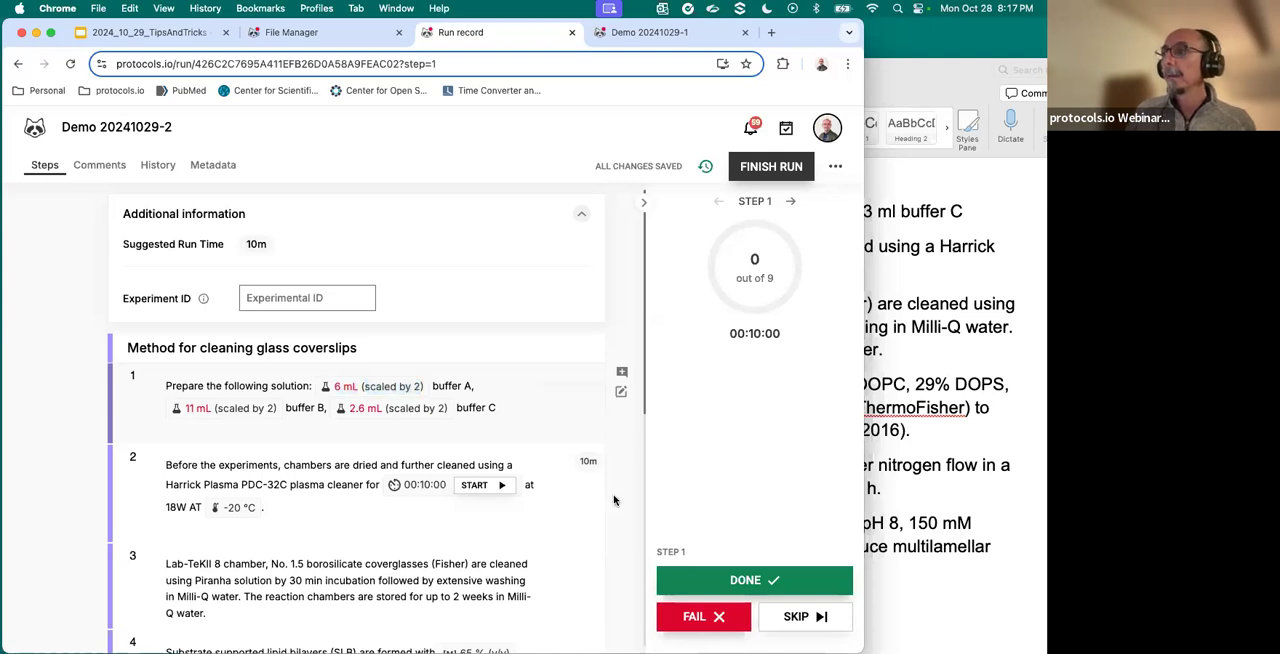
- Mark step 1 of the run as done, then start and pause the 10-minute timer in step 2
left_click(725, 583)
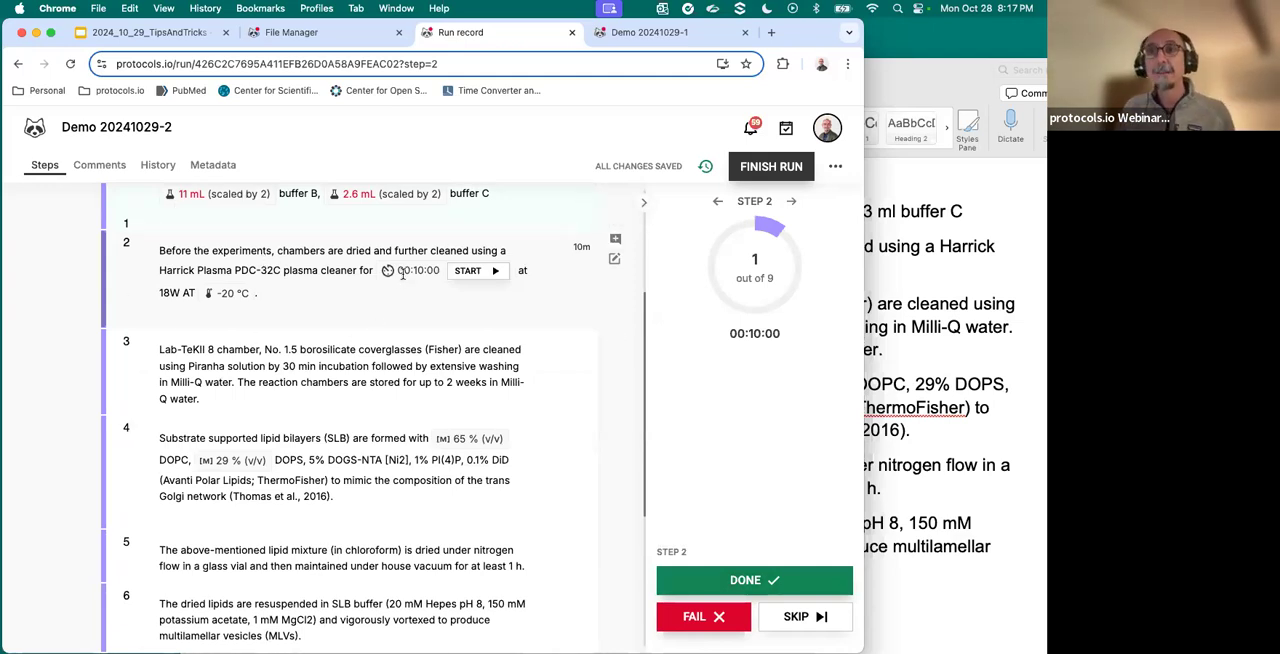
left_click(468, 270)
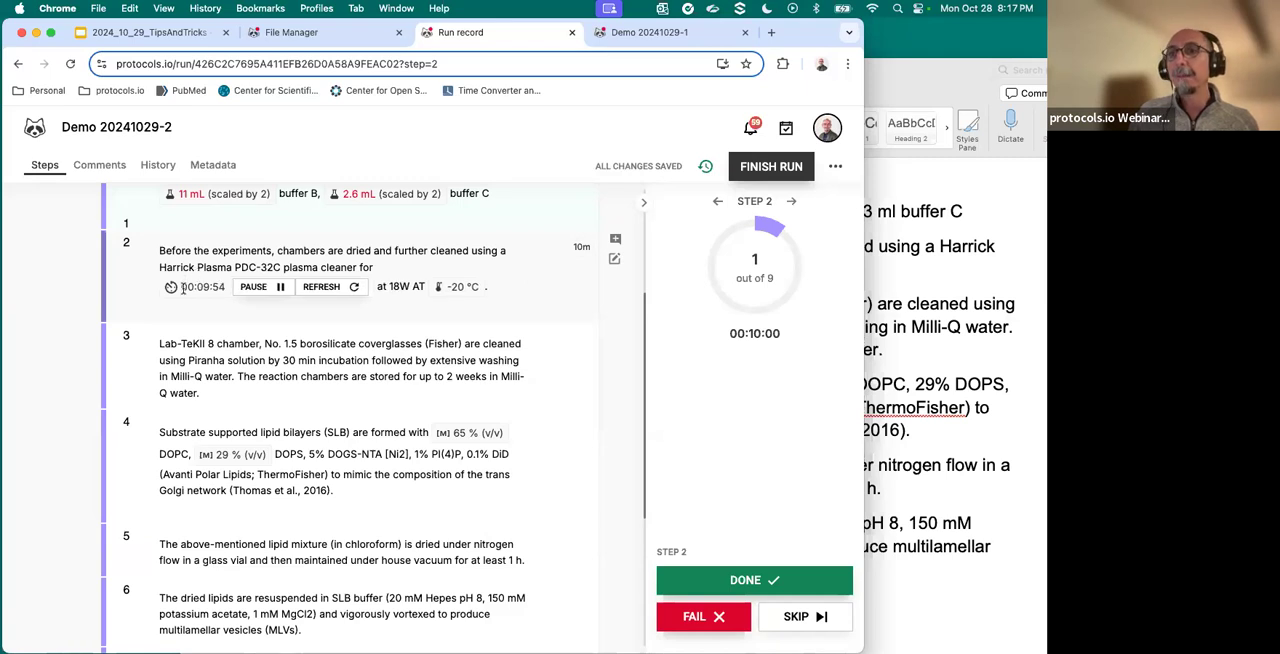
left_click(262, 287)
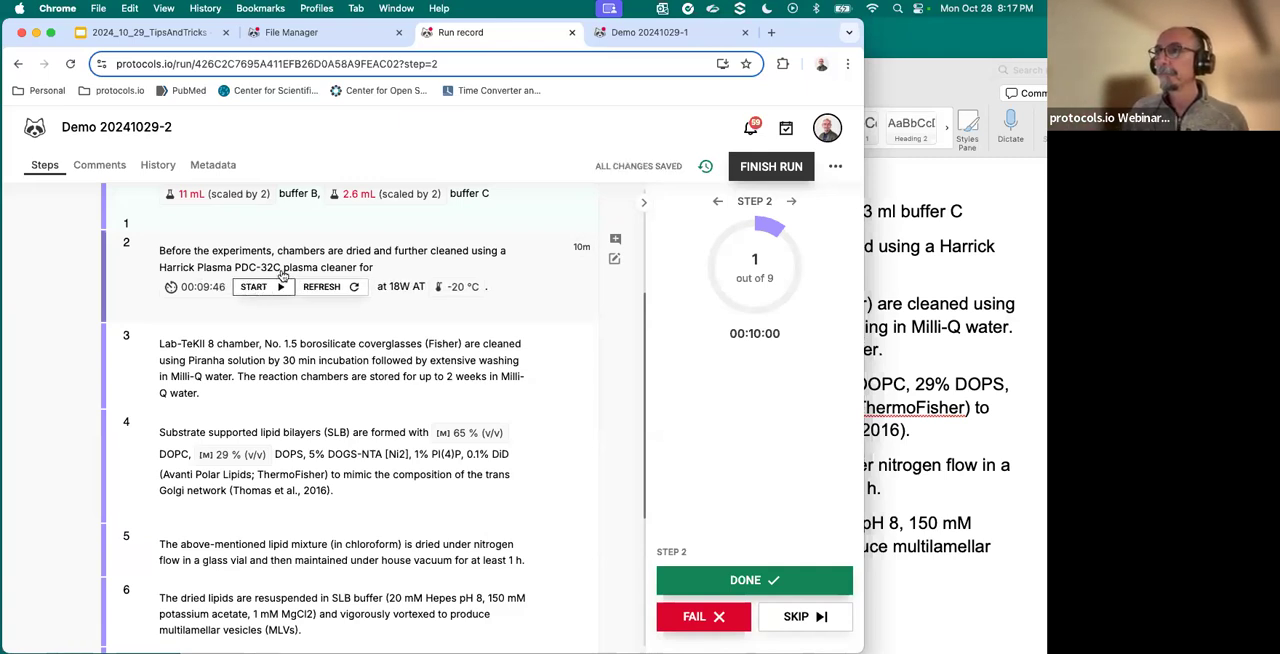
- Open the Demo 20241029-2 protocol from the Tips and Tricks folder for editing
left_click(319, 36)
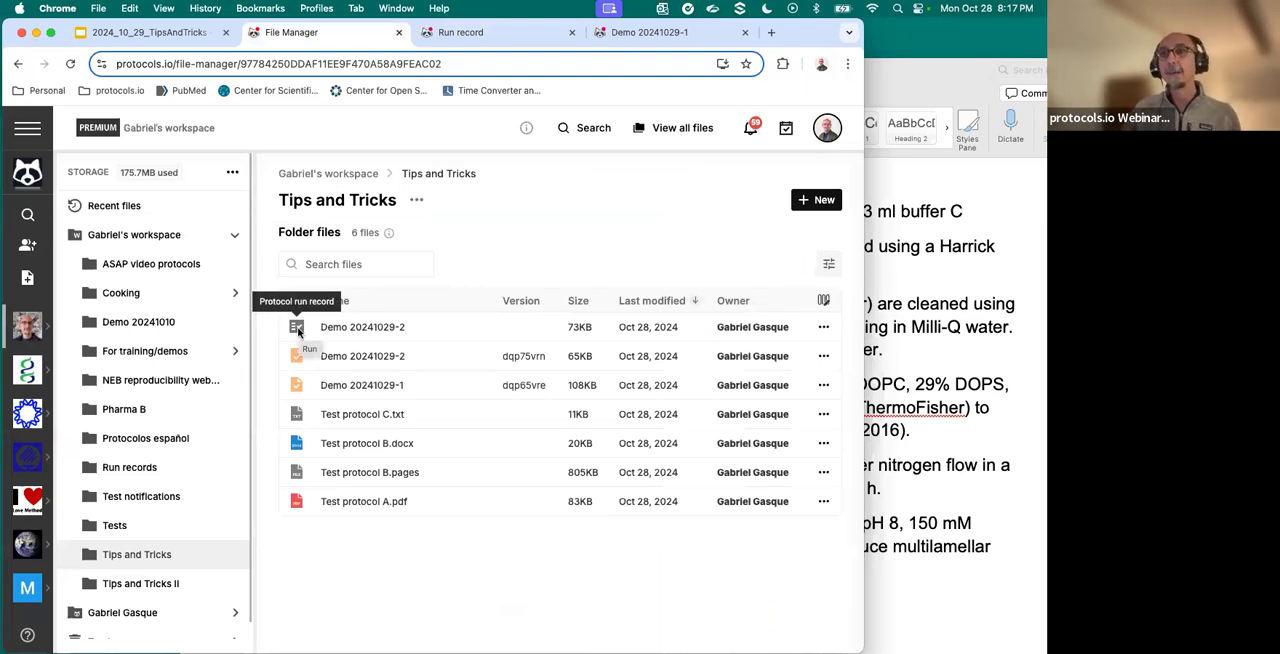
double_click(380, 363)
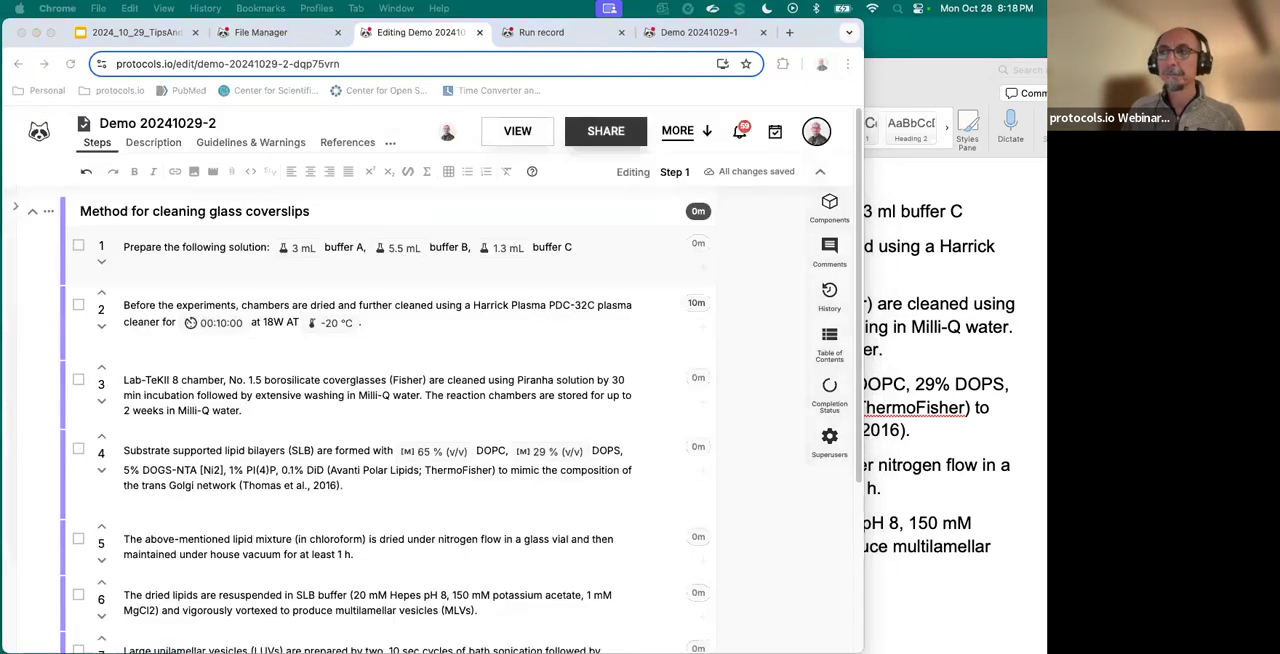
scroll(141, 408, "down", 1)
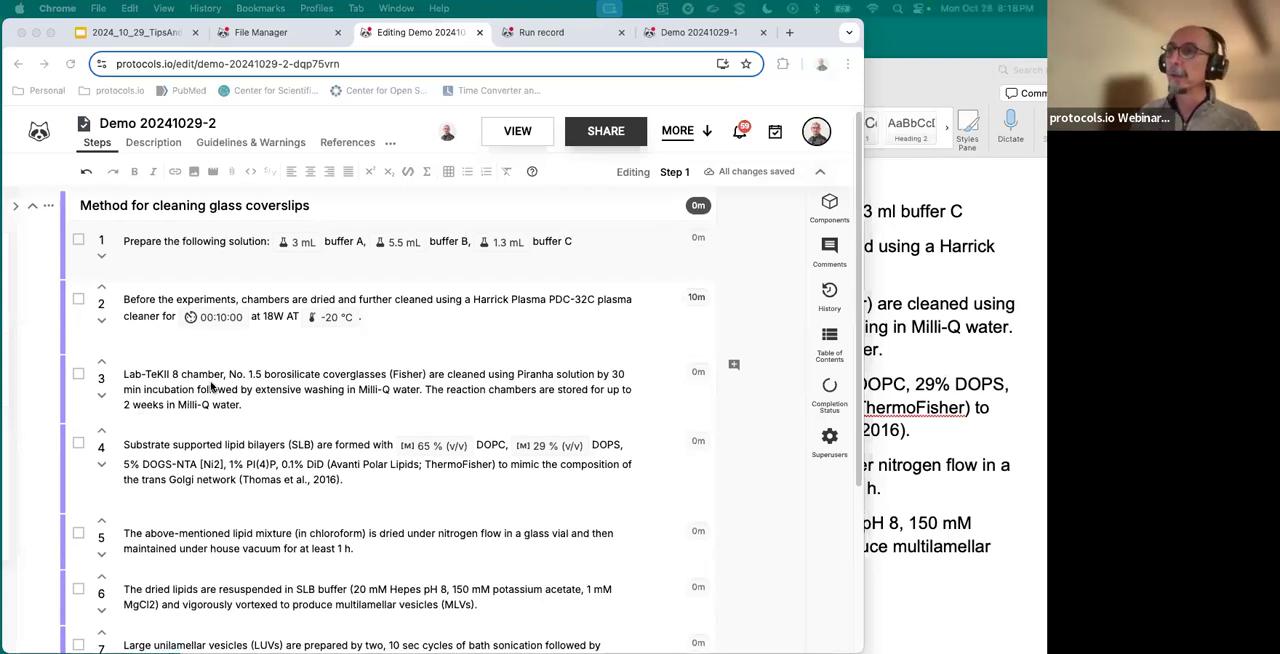
- Insert a 3 x 3 table on a new line below the text of step 3
left_click(253, 408)
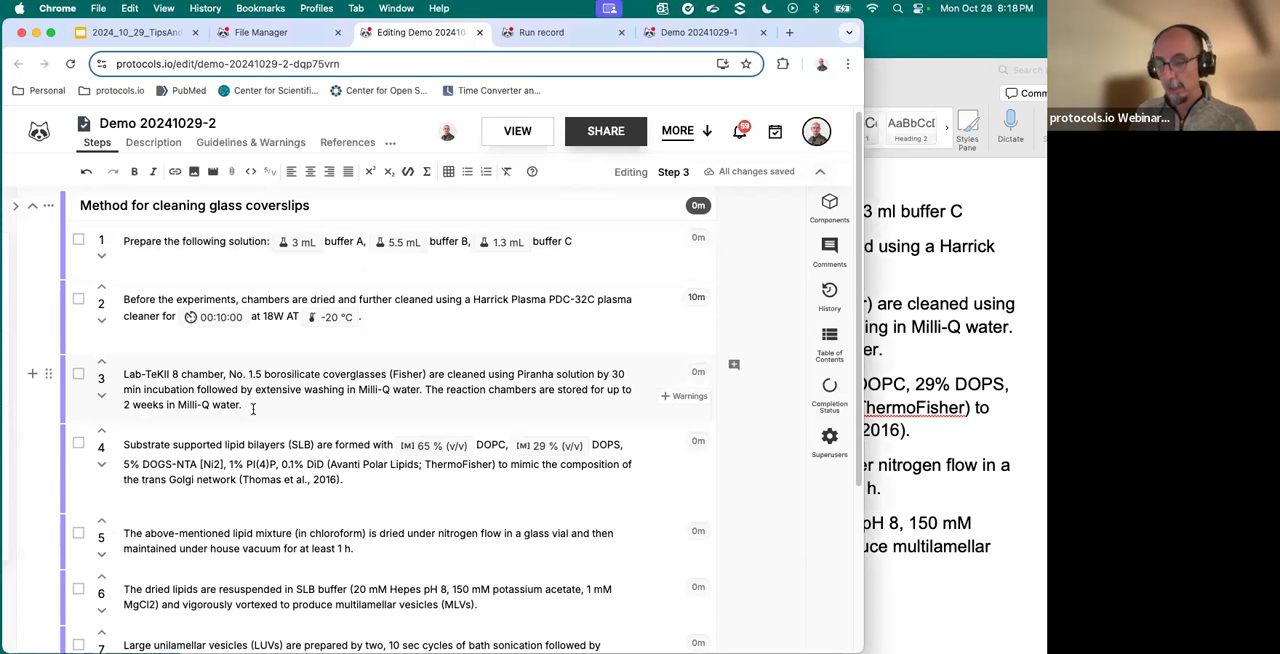
key("Return")
key("Return")
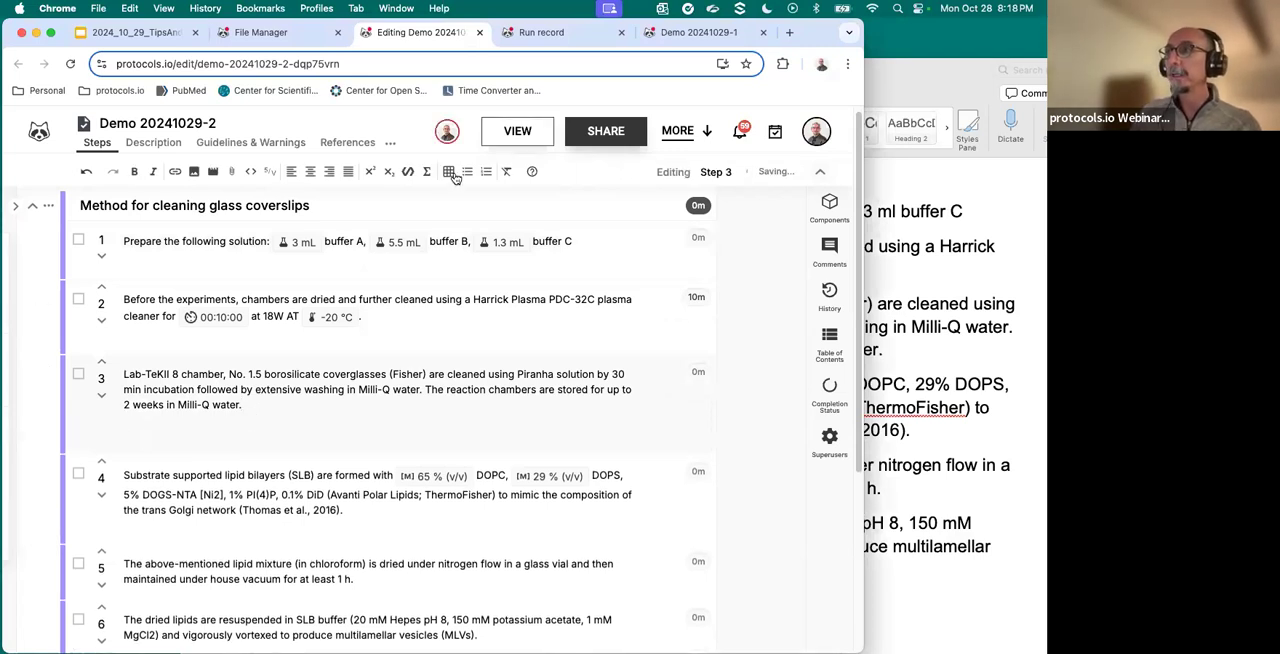
left_click(451, 173)
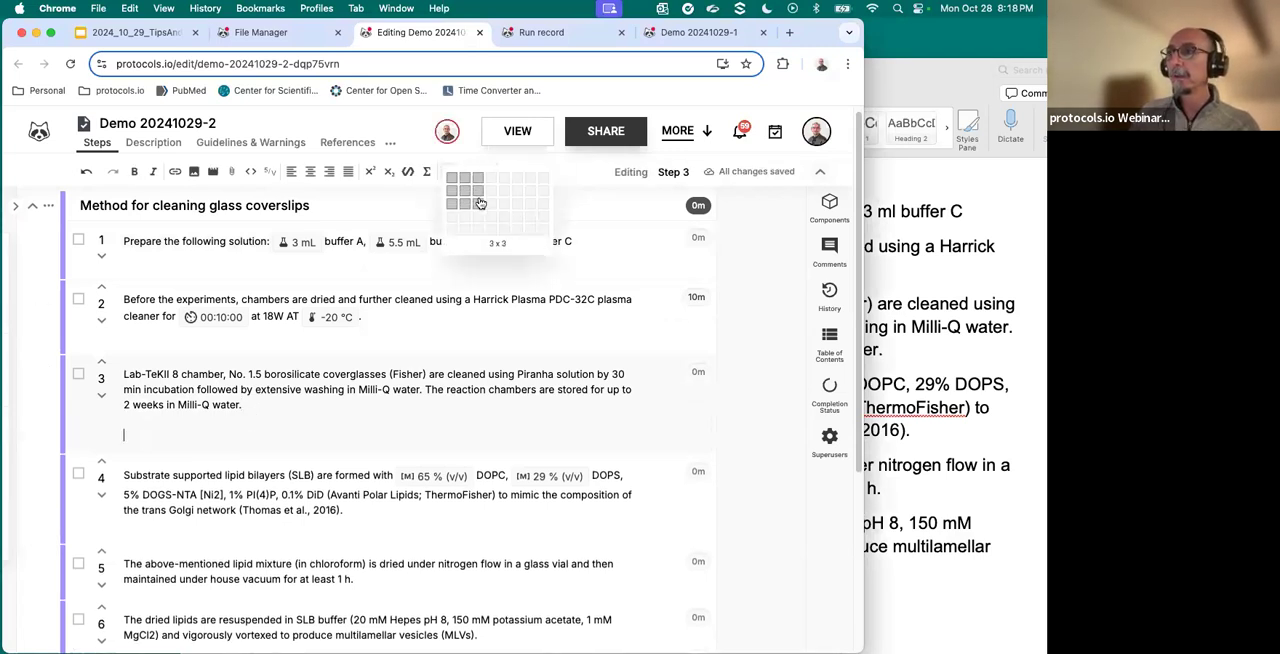
left_click(479, 203)
- Fill the first row of the step 3 table with the headers Reagent, Vol (uL) and 5X
left_click(205, 482)
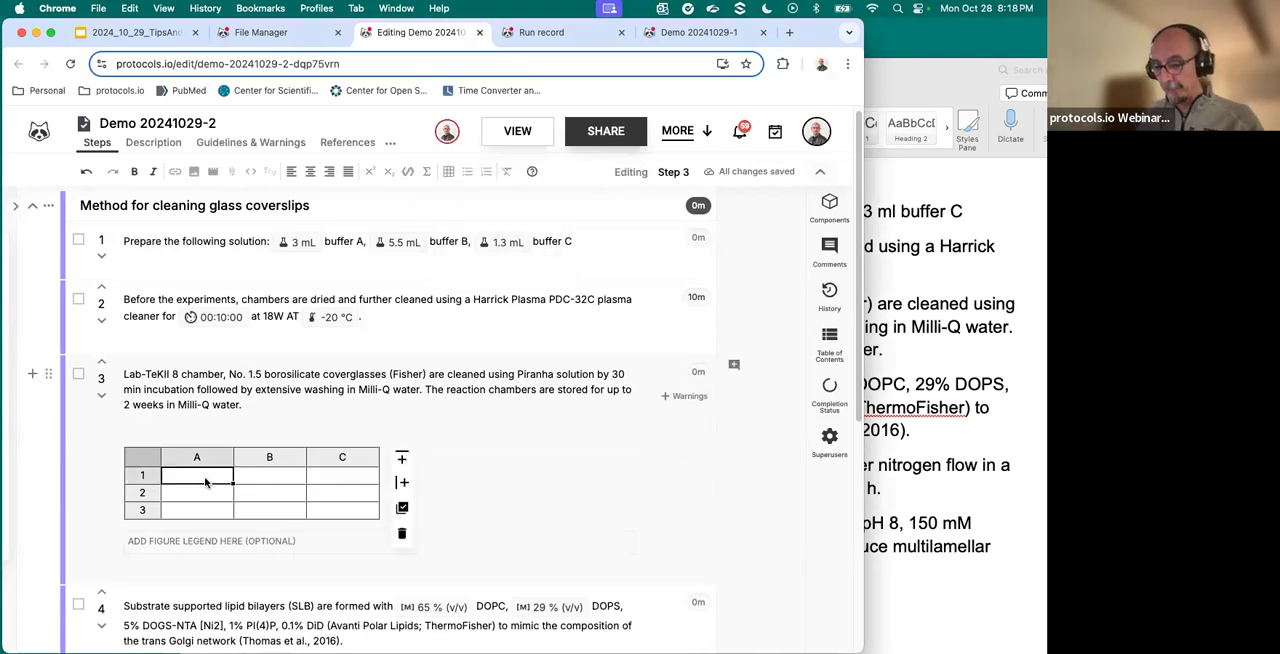
type("Reagent")
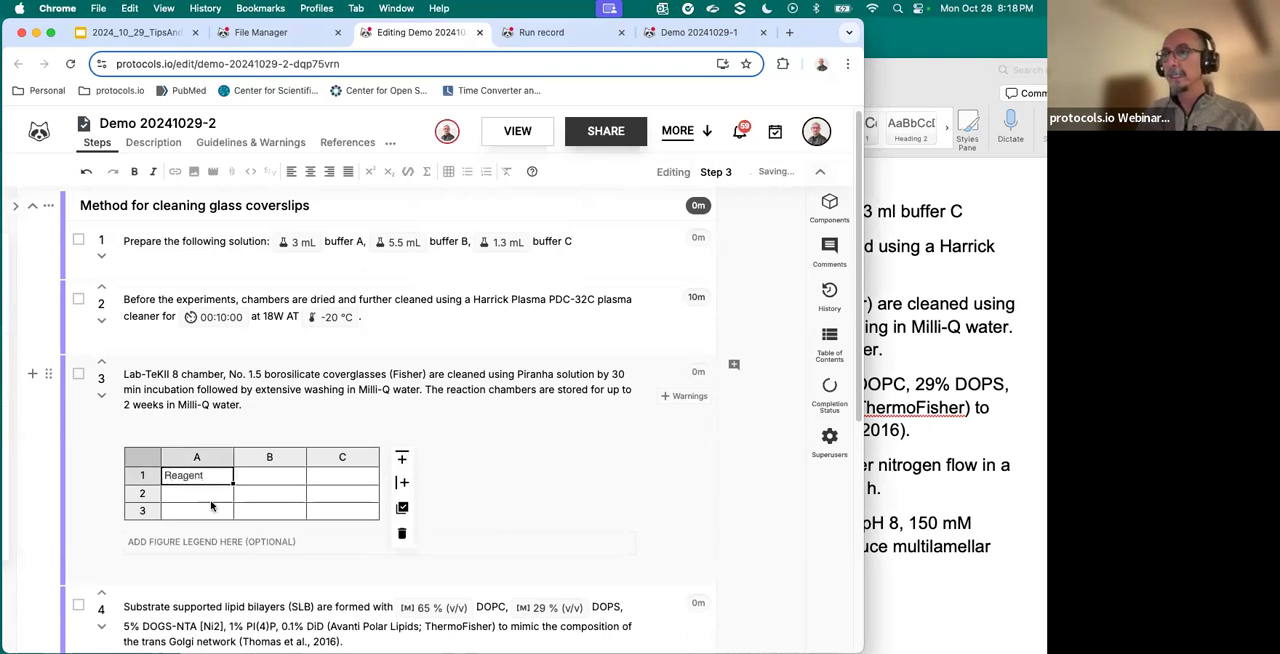
left_click(276, 477)
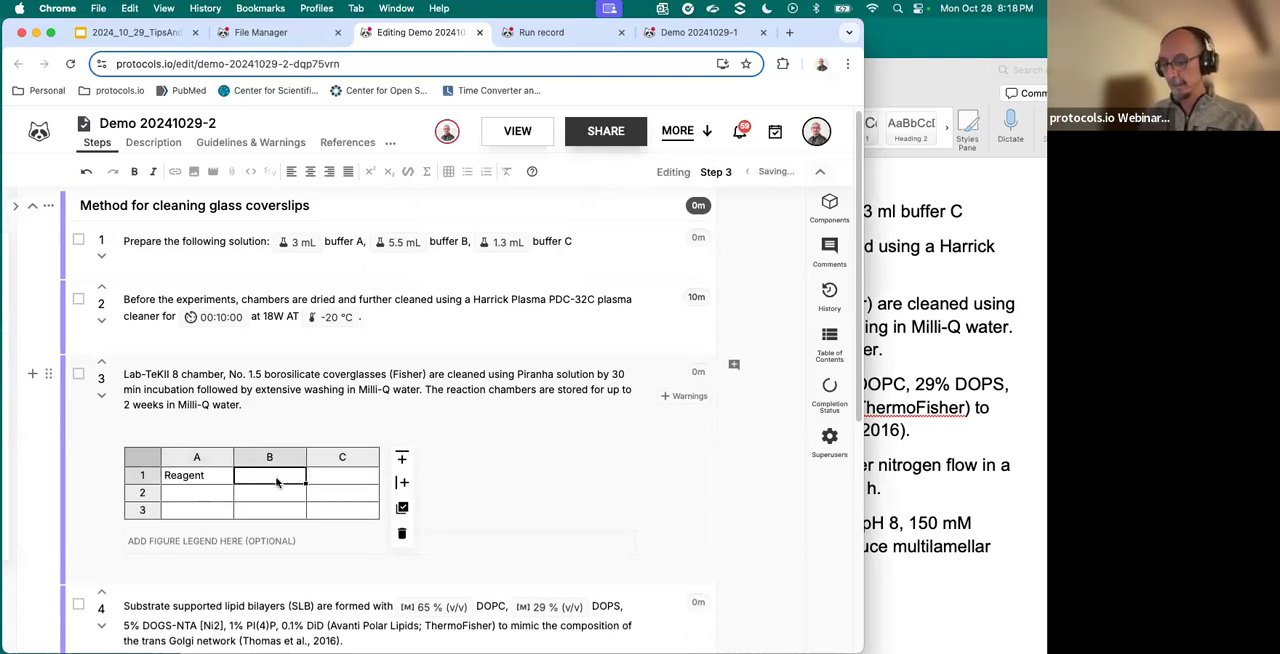
type("Vol")
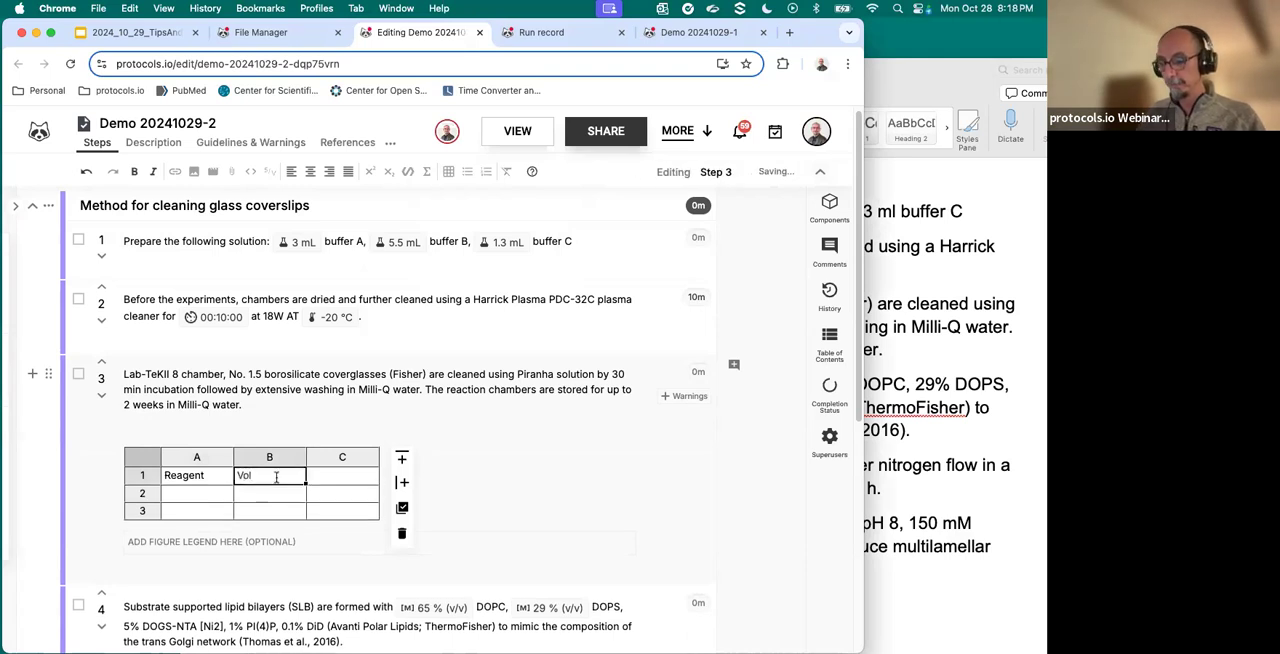
type(" (u")
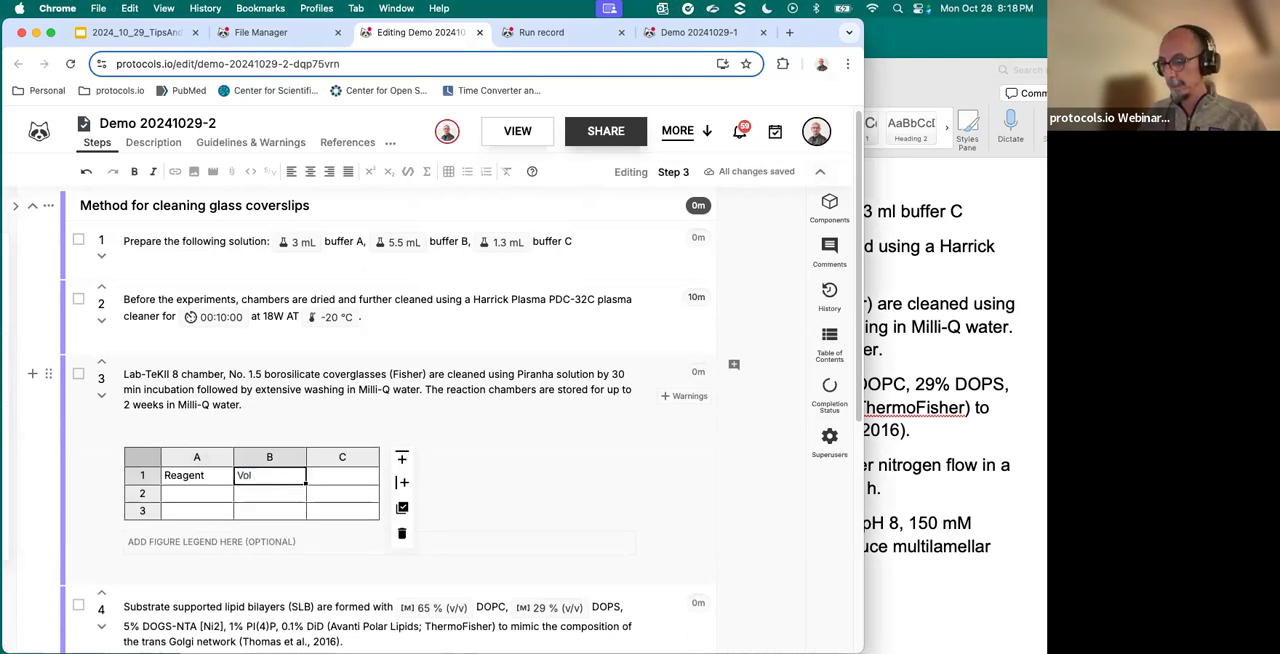
type("L)")
left_click(367, 479)
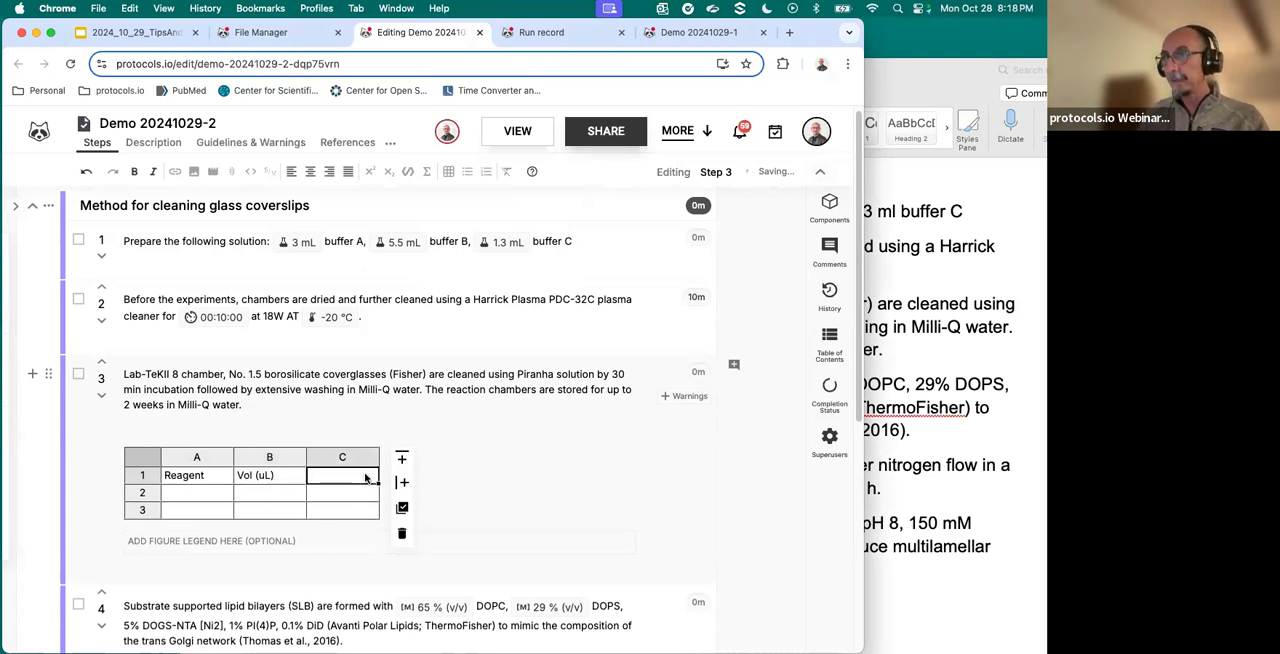
type("%X")
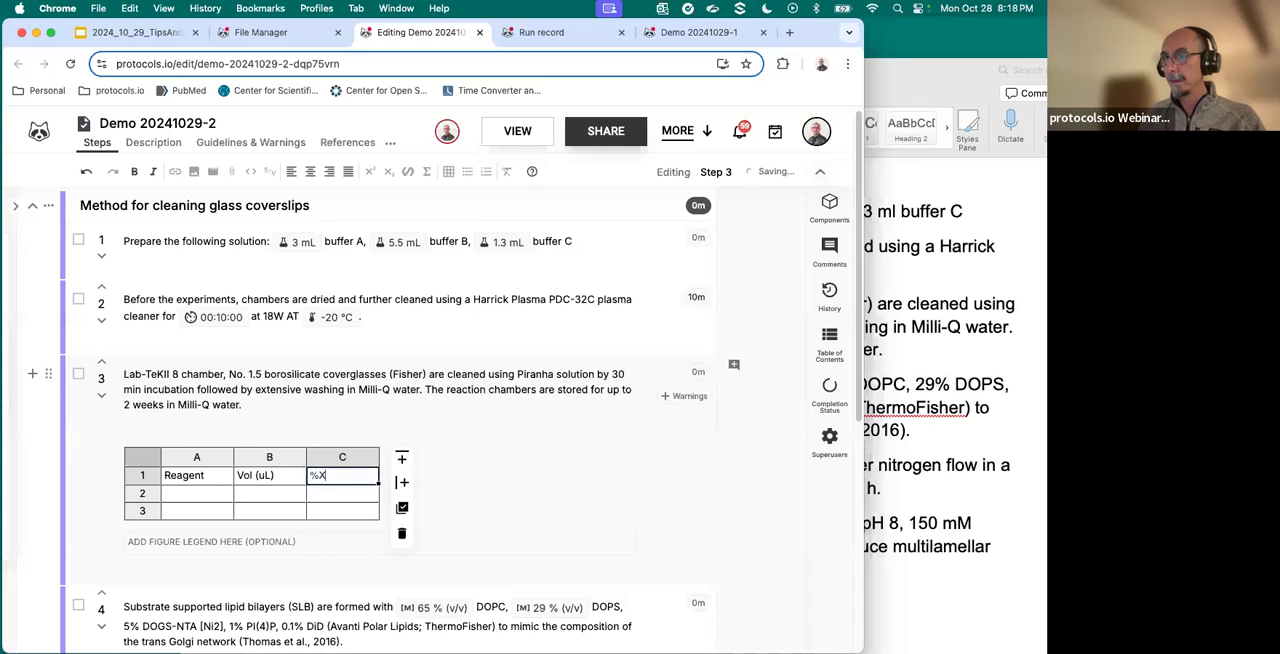
key("BackSpace")
type("5X")
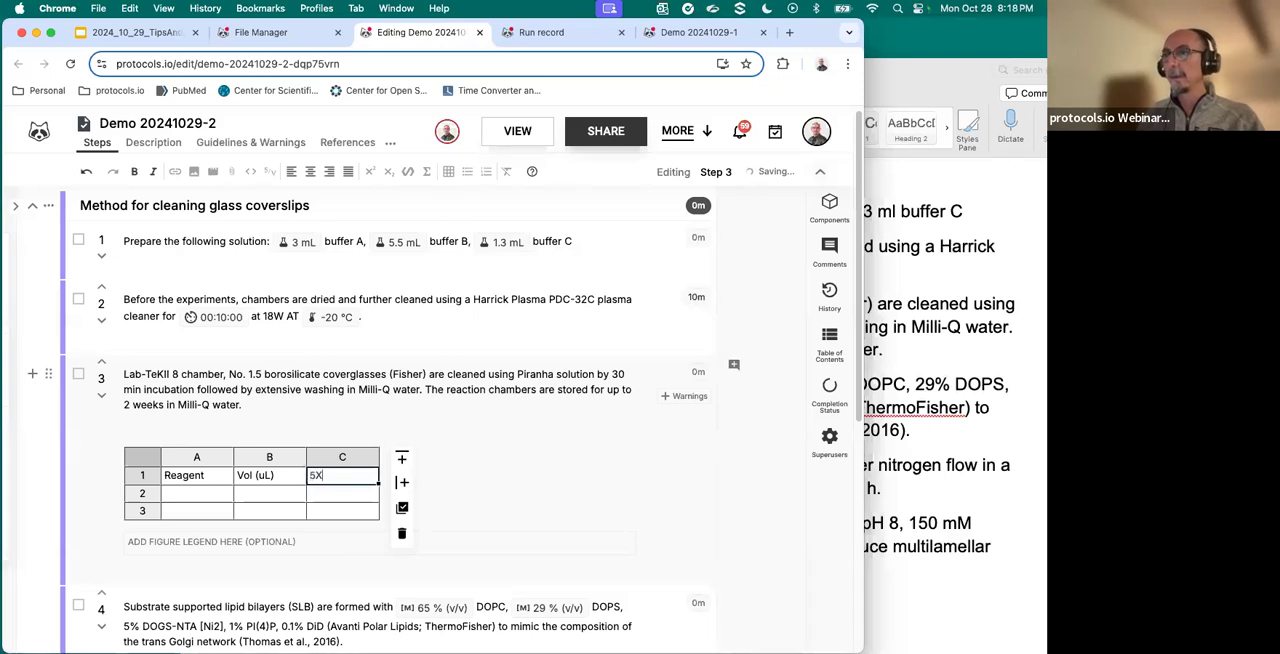
- Enter Reag A and Reag B in the Reagent column, in cells A2 and A3
left_click(200, 494)
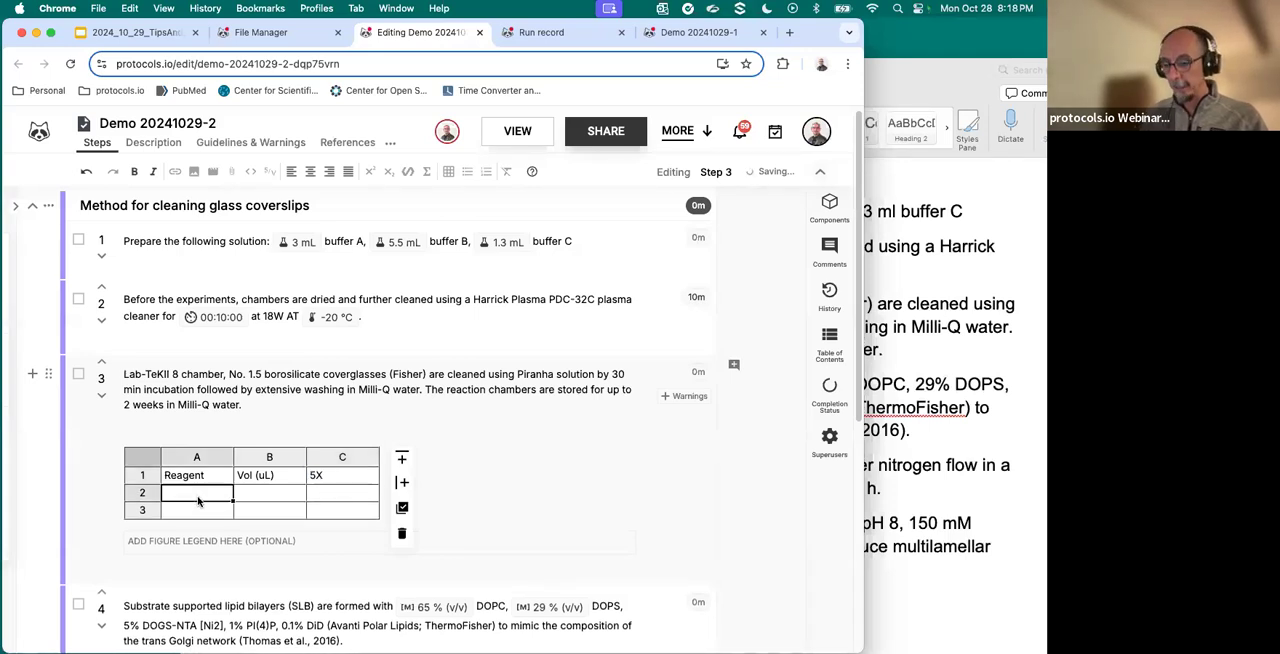
type("Rea")
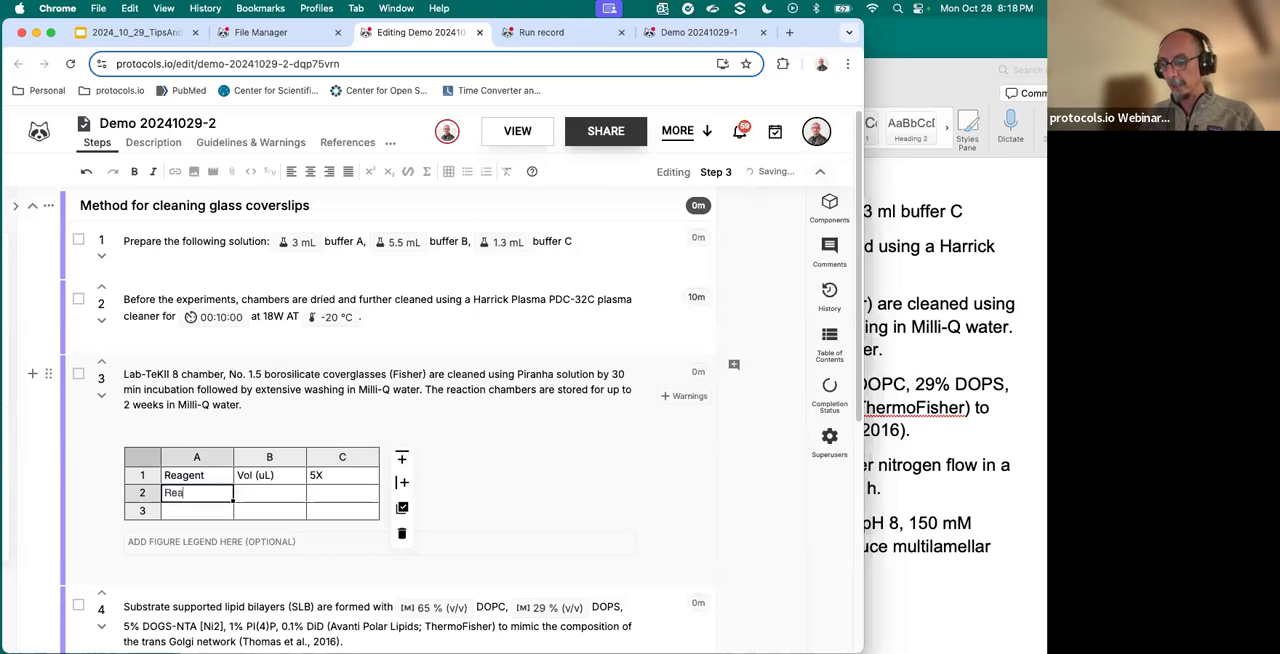
type("g A")
key("Return")
type("Rea")
key("BackSpace")
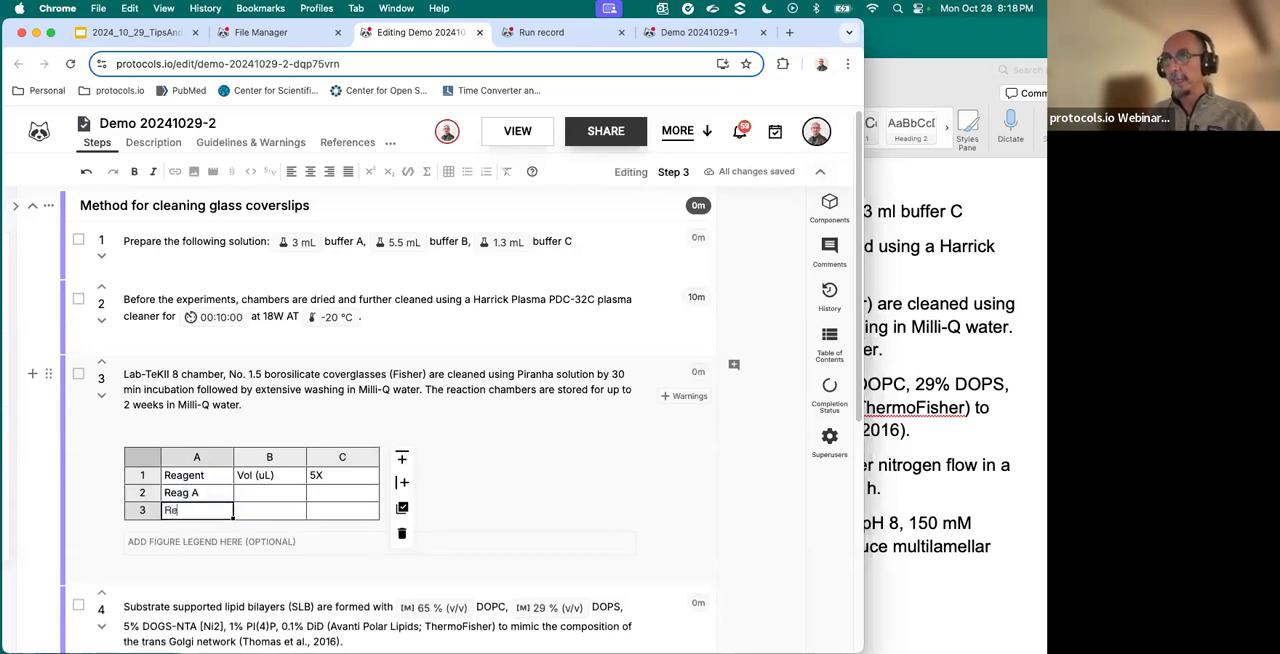
type("g B")
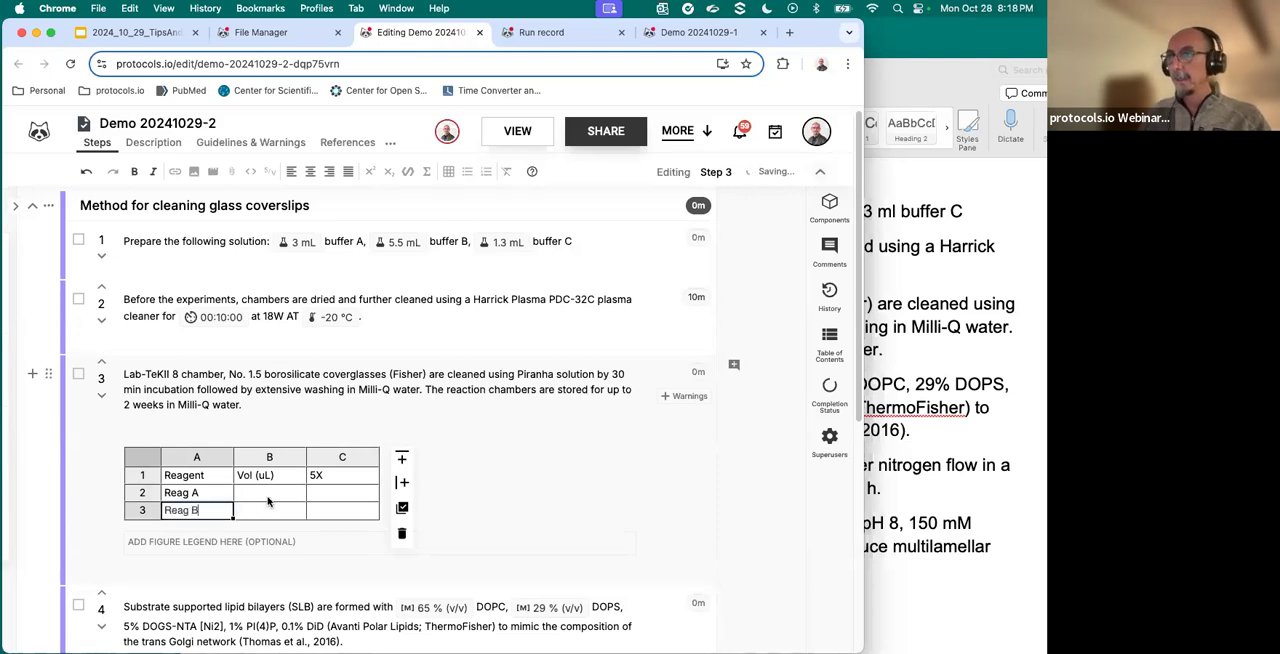
- Enter the volumes 35 for Reag A and 5 for Reag B in the Vol (uL) column
left_click(269, 495)
type("355")
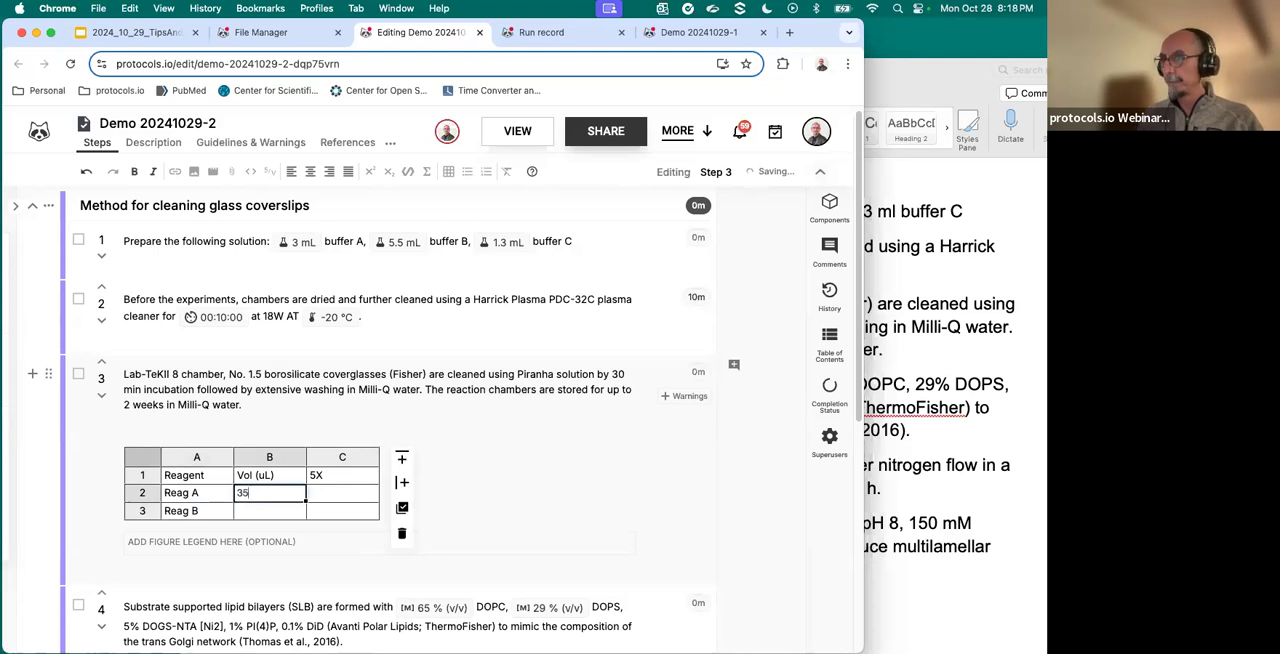
key("Return")
type("5")
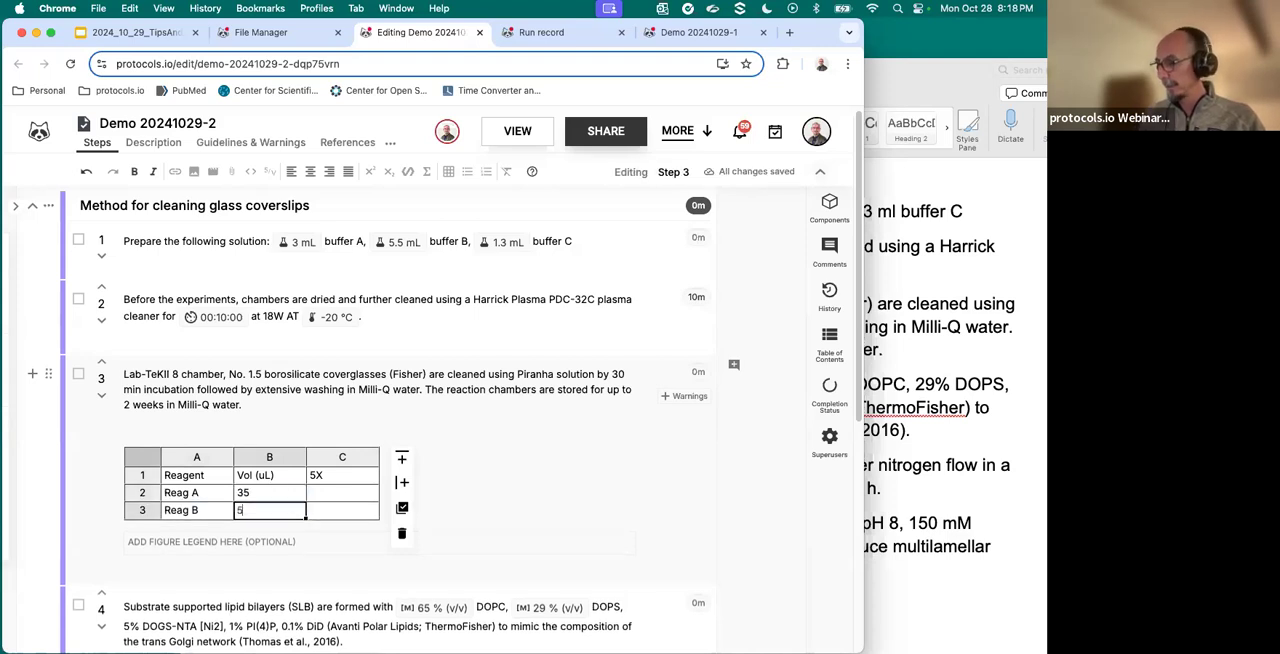
key("Return")
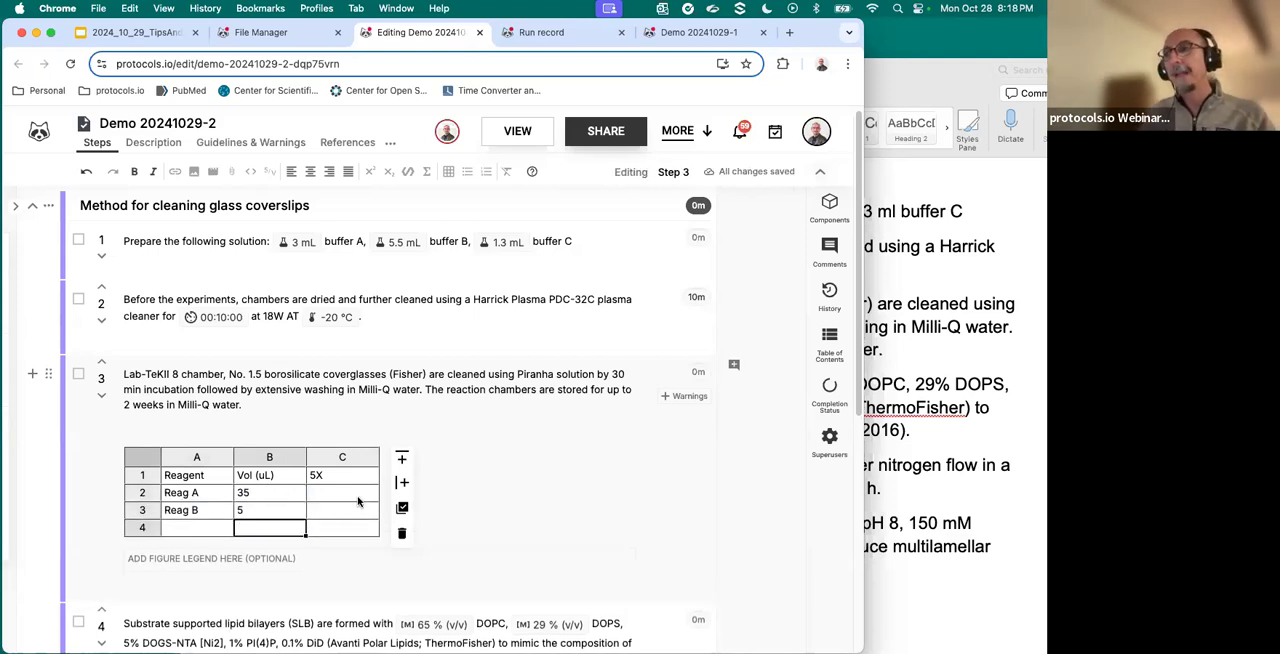
- Enter the formula =b2*5 in cell C2, fill it down to C3, and check both cells' formulas
left_click(350, 494)
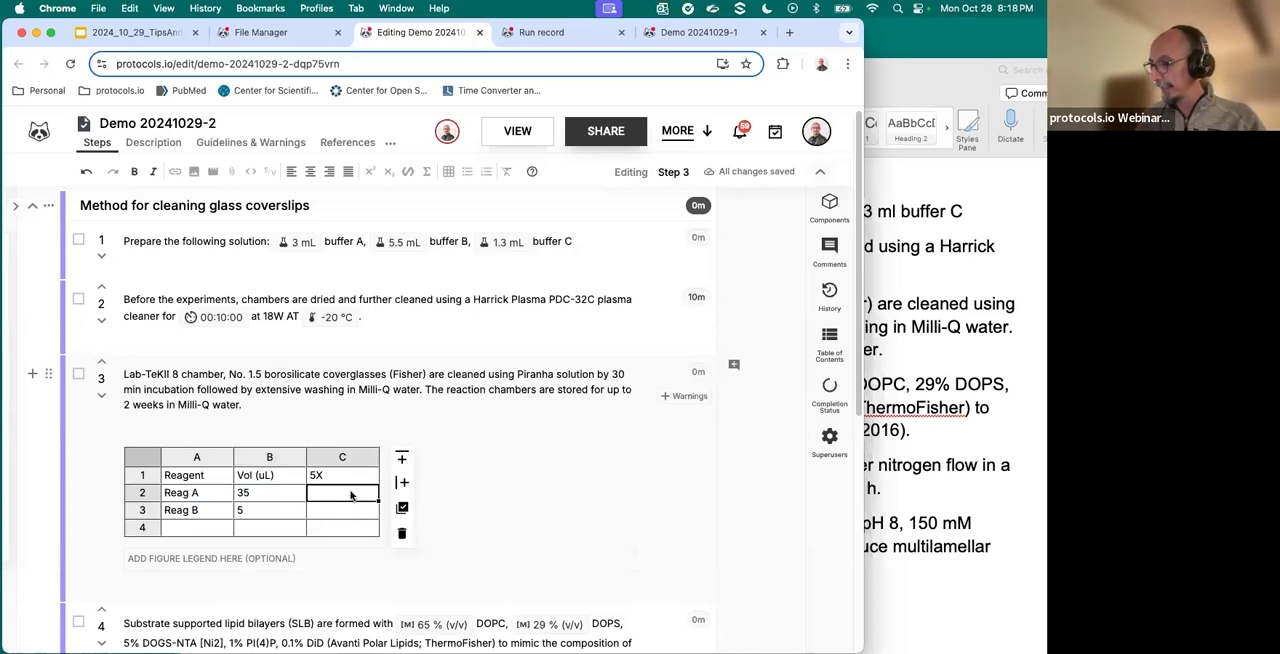
type("=")
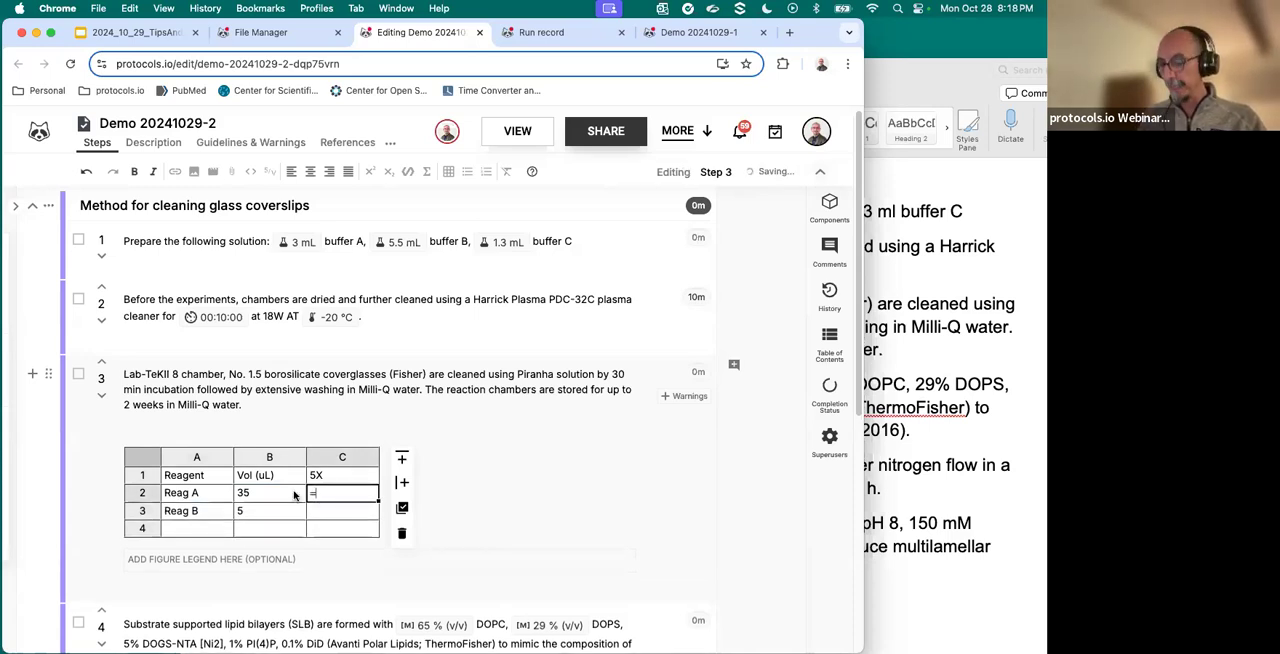
type("b2")
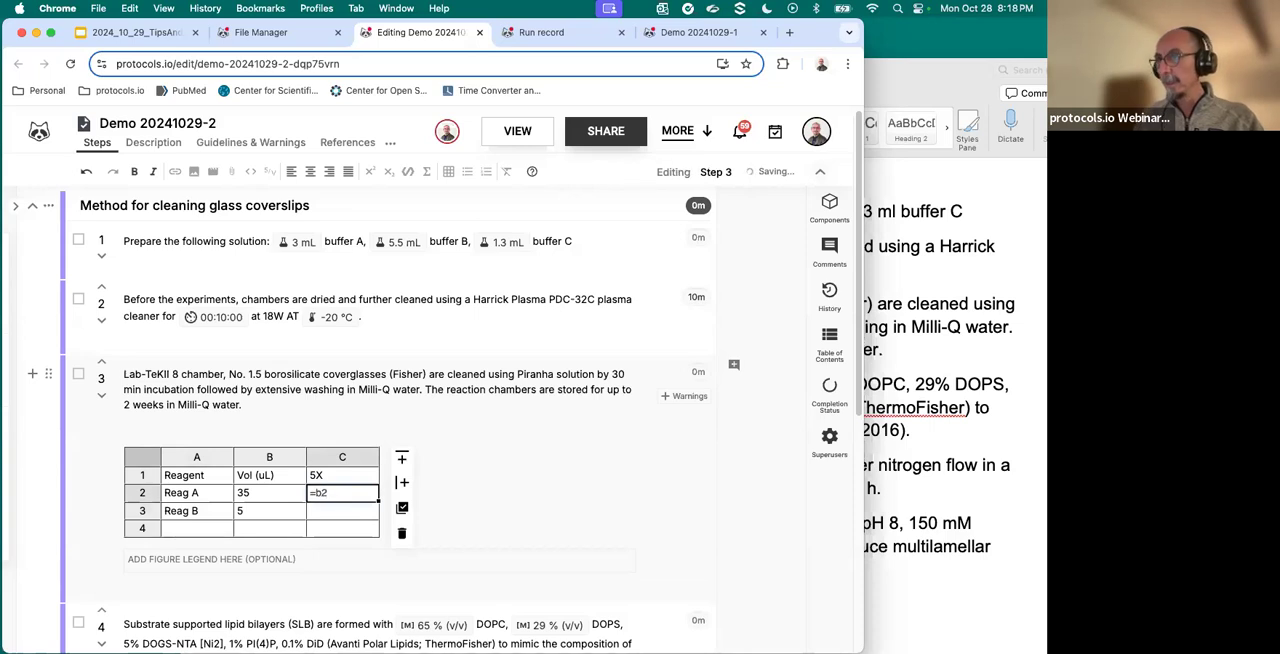
type("*5")
key("Return")
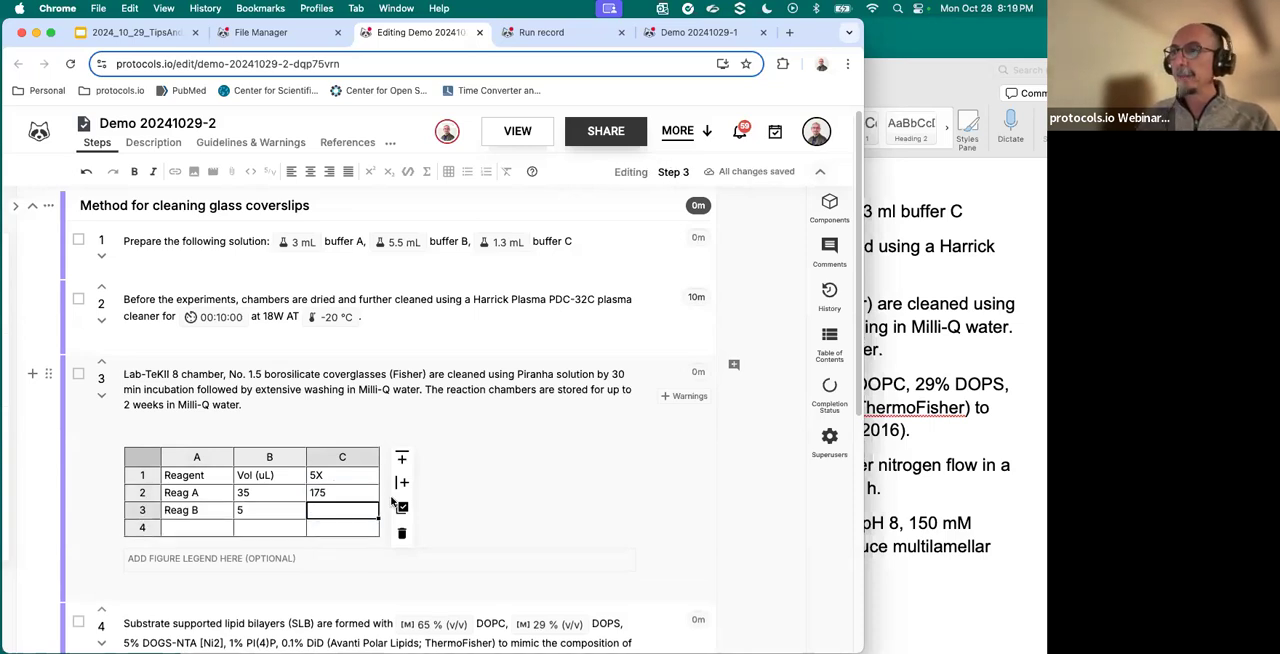
left_click_drag(379, 502, 379, 517)
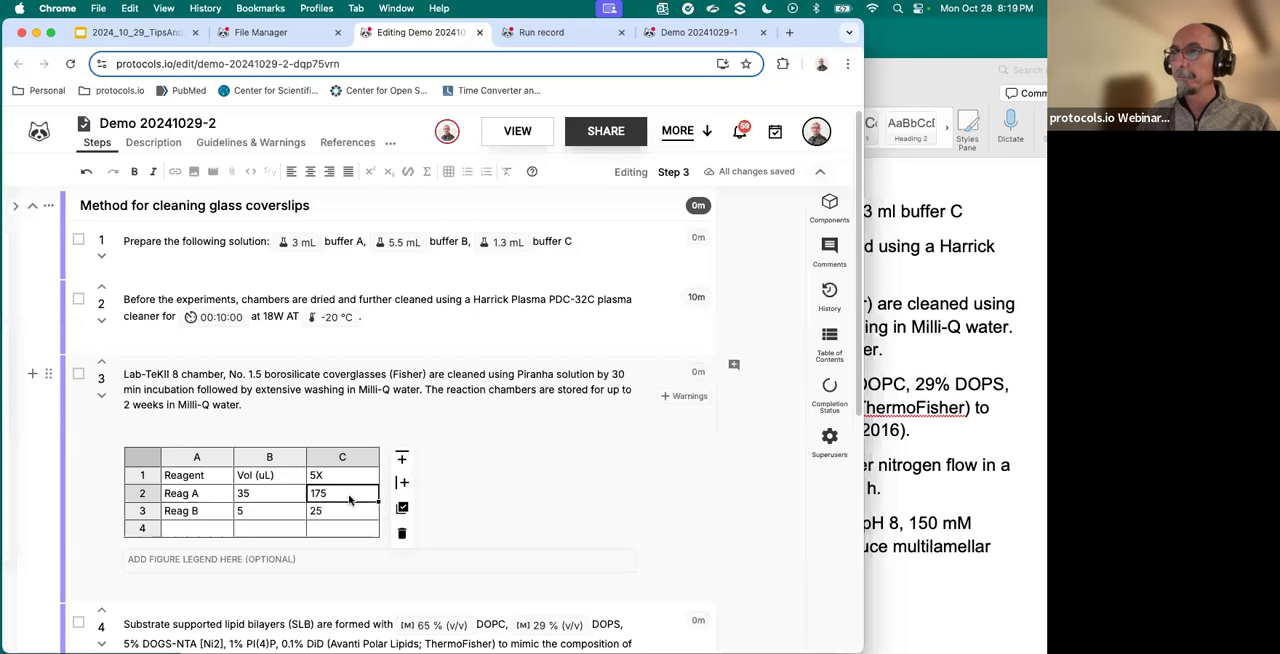
double_click(350, 495)
left_click(342, 515)
double_click(343, 512)
key("Escape")
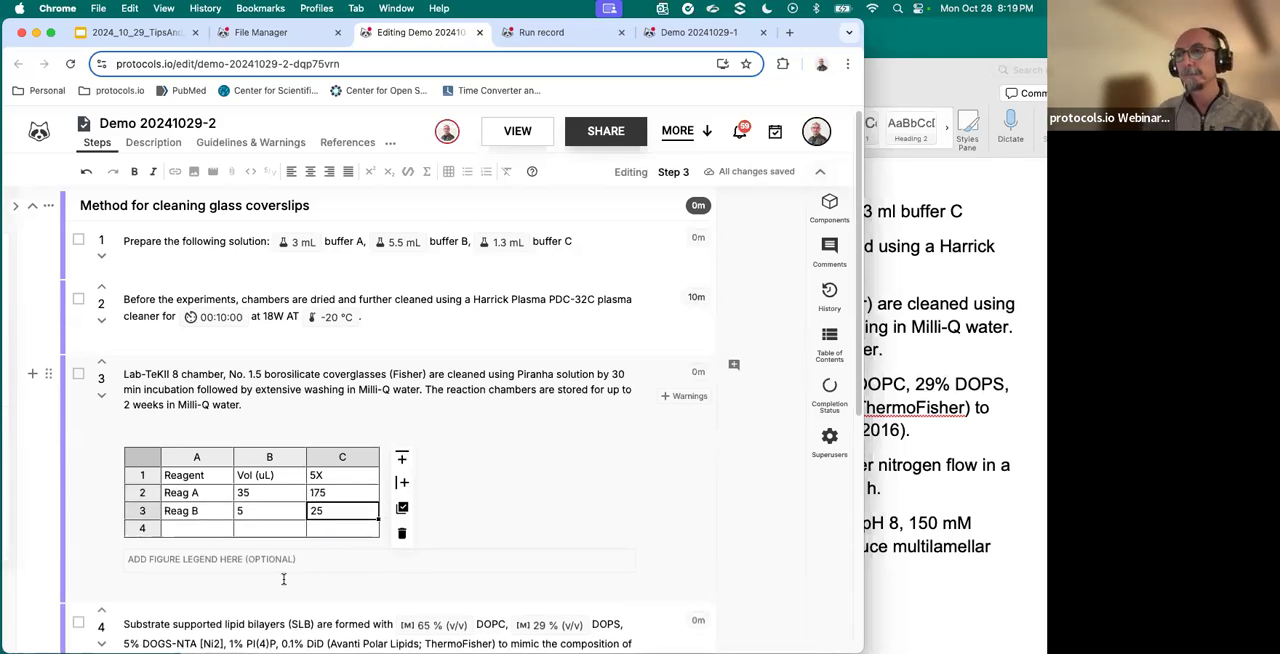
- Insert a one-cell table on a new line below the text of step 4
scroll(368, 575, "down", 2)
left_click(372, 590)
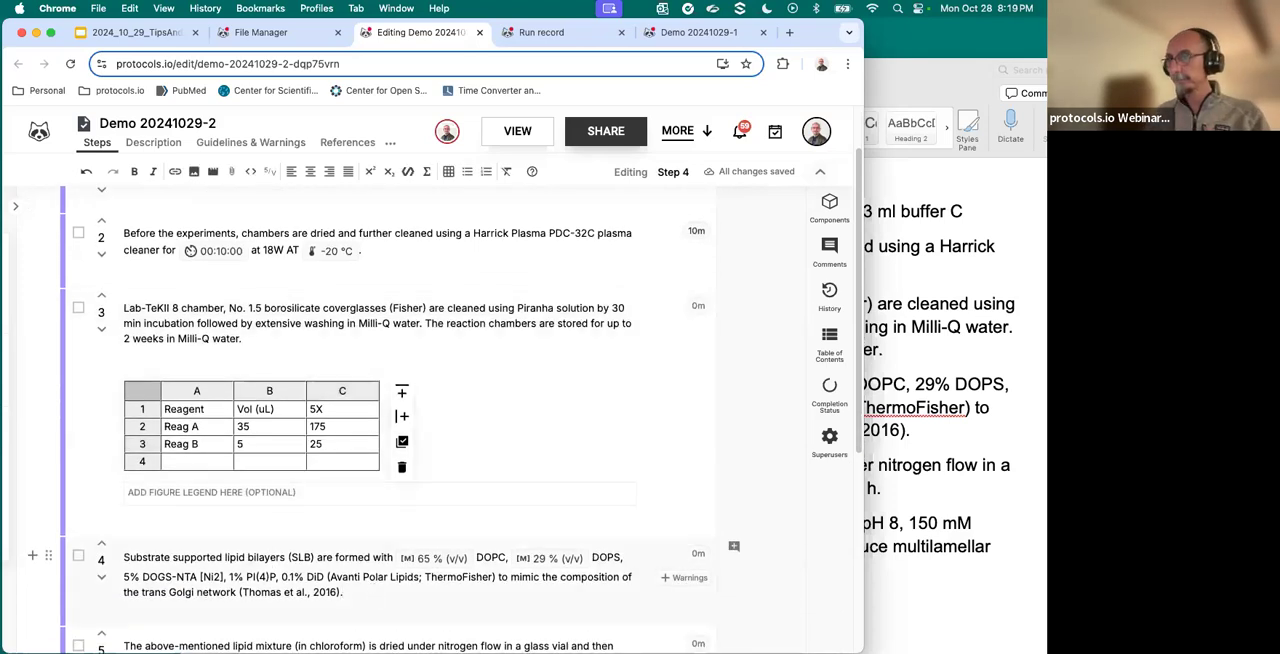
key("Return")
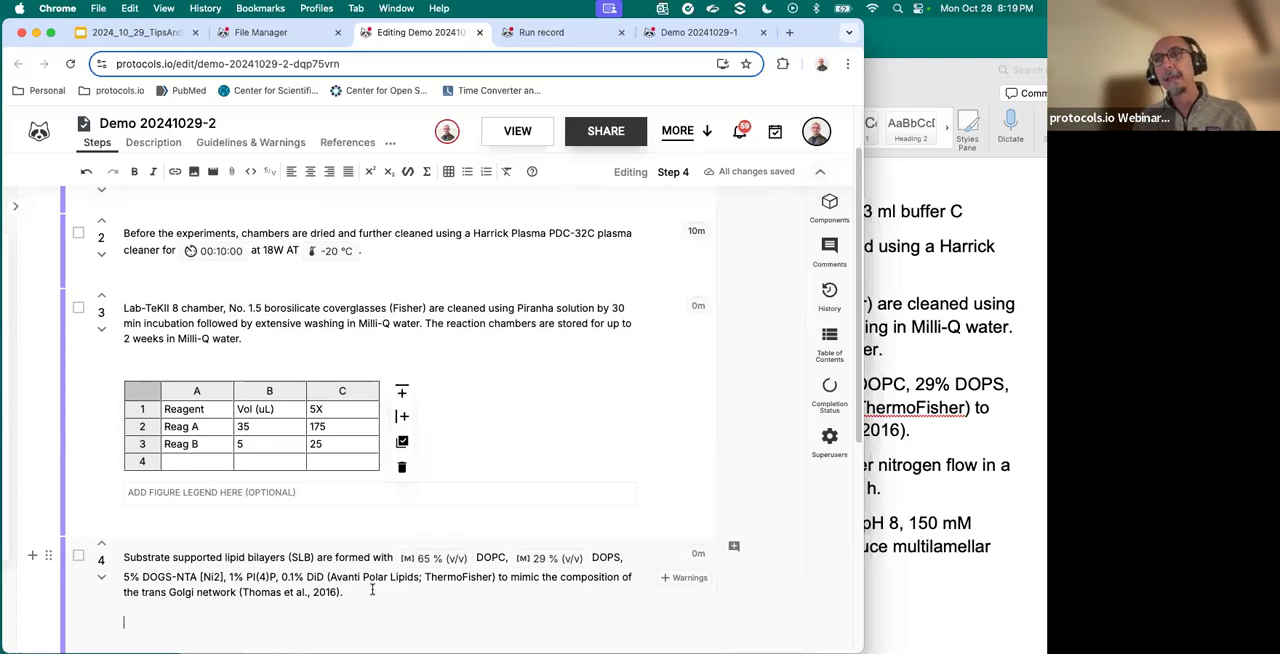
scroll(365, 591, "down", 1)
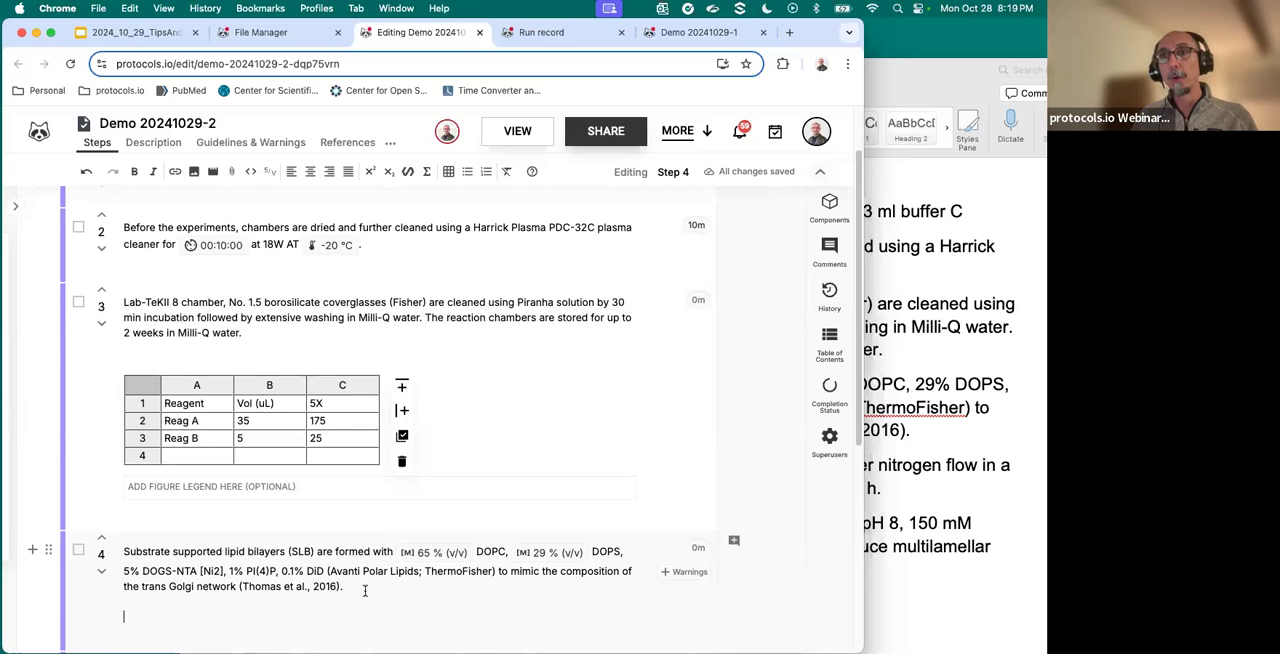
scroll(365, 591, "down", 3)
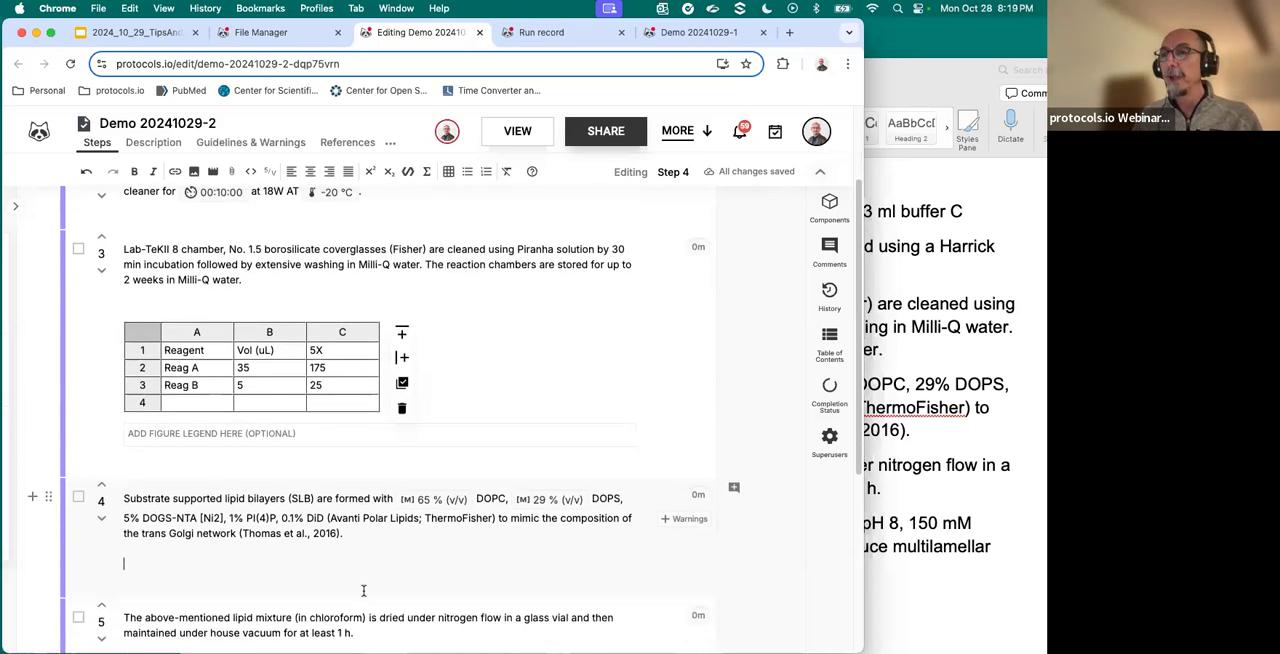
left_click(448, 171)
left_click(452, 206)
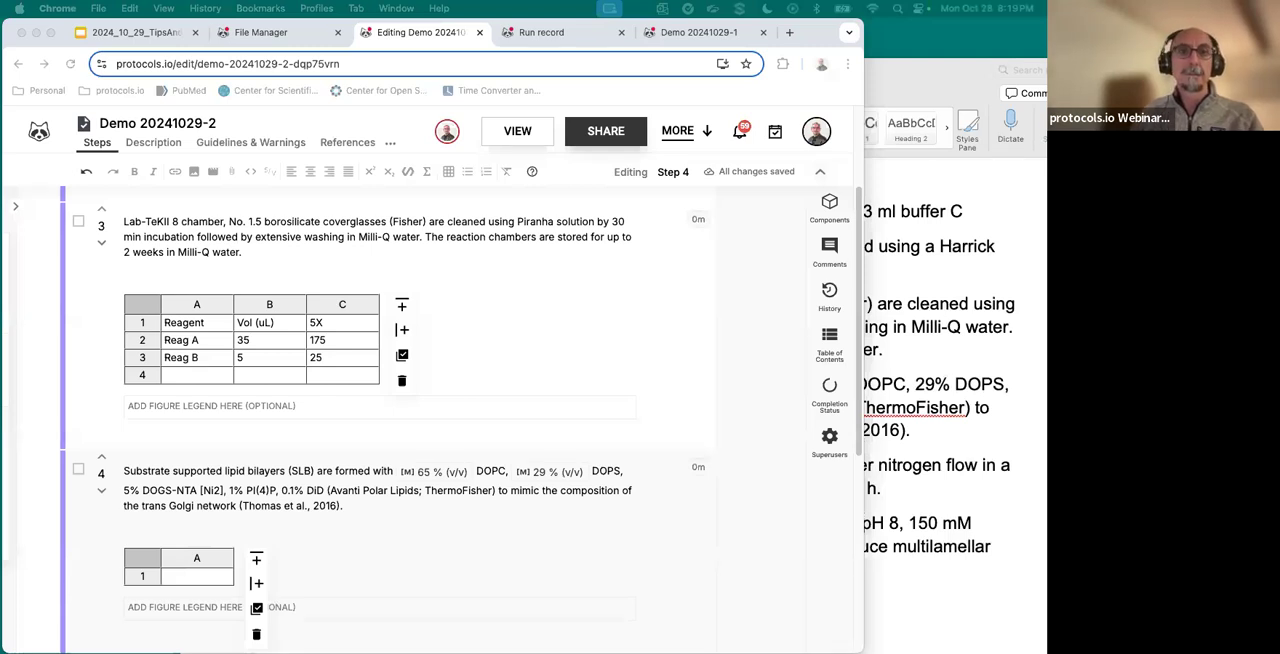
- Switch to the Excel table Tips and Tricks spreadsheet and inspect the formula in cell C2
left_click_drag(688, 5, 581, 33)
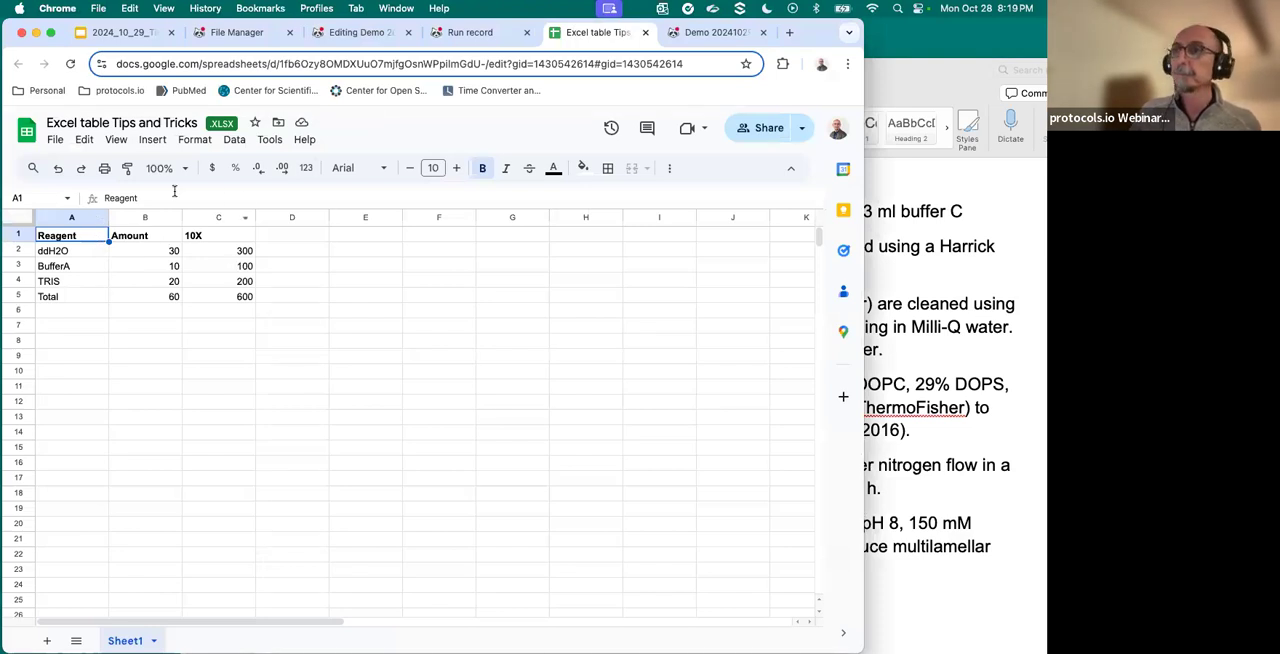
left_click_drag(78, 237, 237, 299)
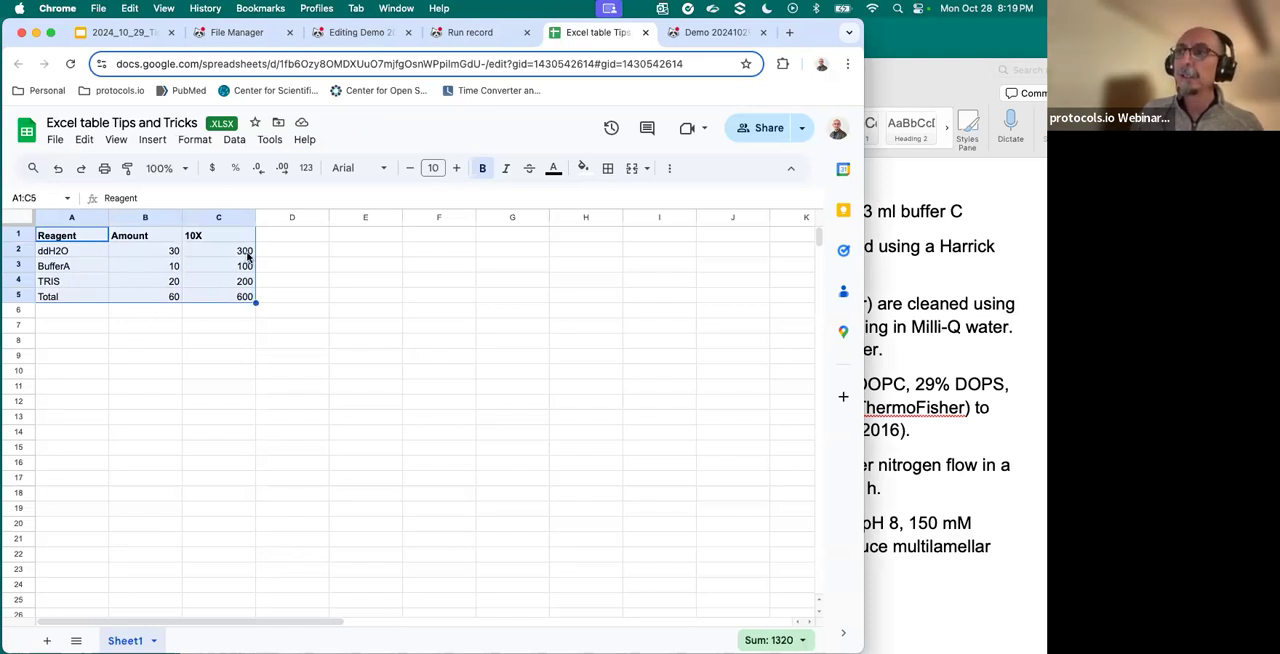
right_click(201, 257)
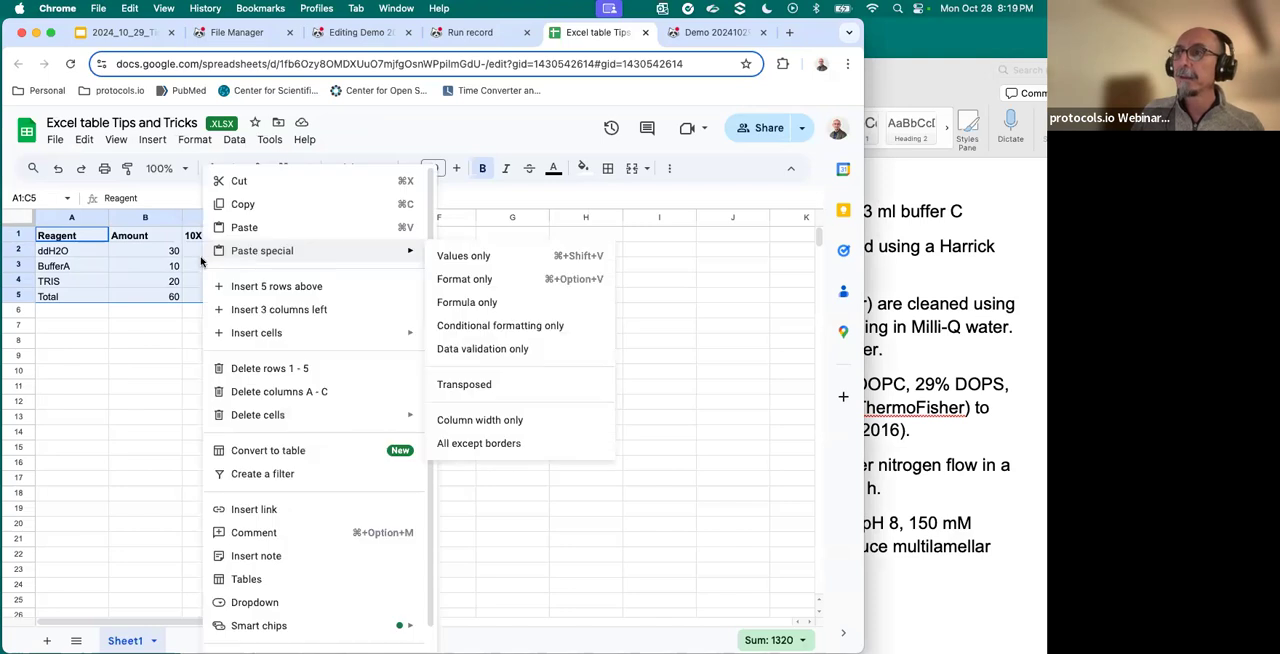
left_click(180, 267)
left_click(226, 253)
double_click(226, 253)
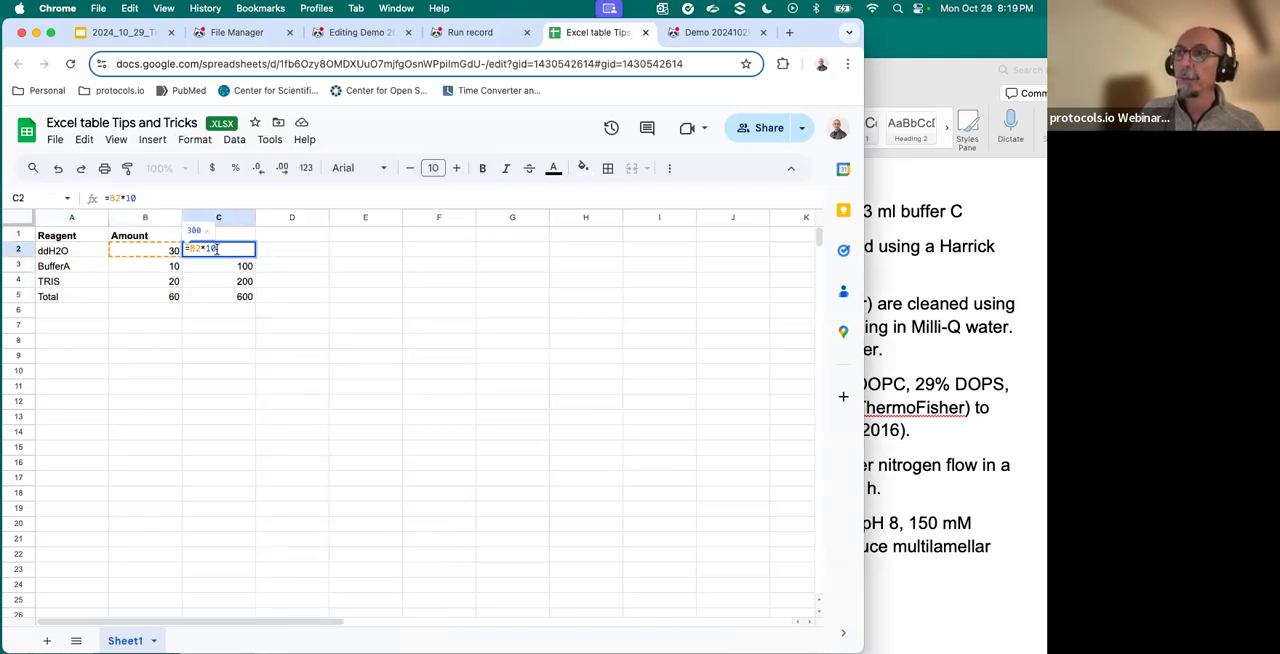
key("Return")
- Copy spreadsheet range A1:C5 and paste it into the one-cell table in step 4 of the Demo 20241029-2 protocol
left_click_drag(96, 240, 228, 291)
right_click(228, 291)
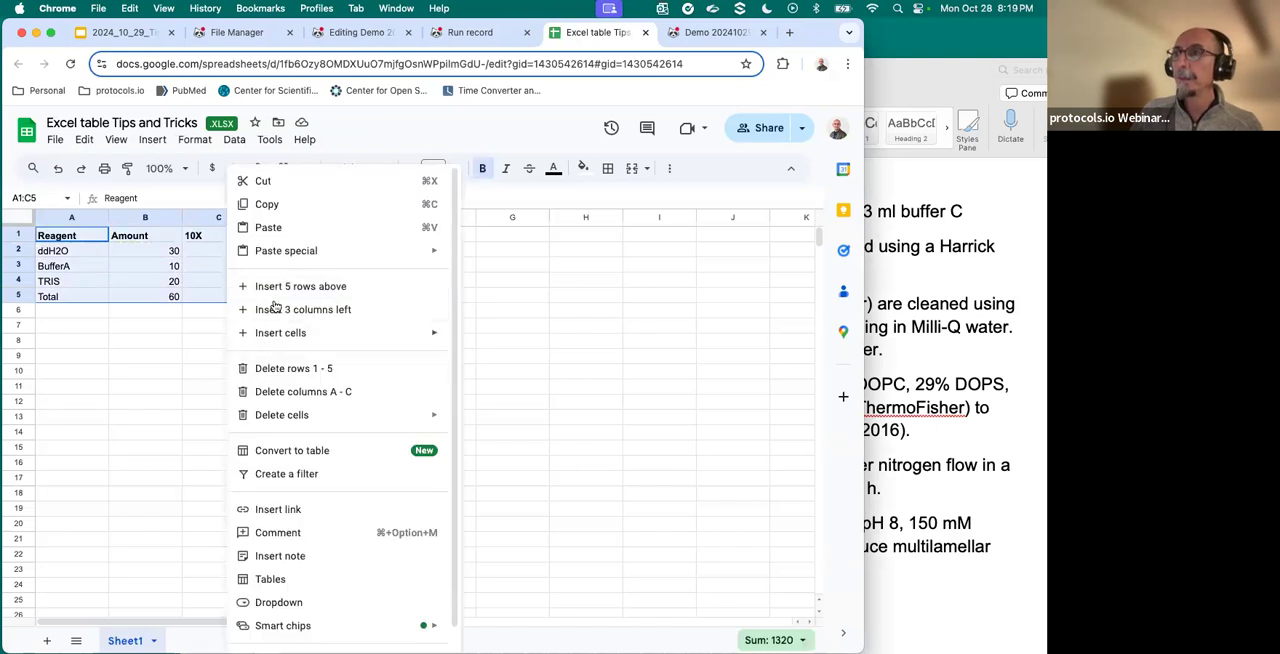
left_click(270, 204)
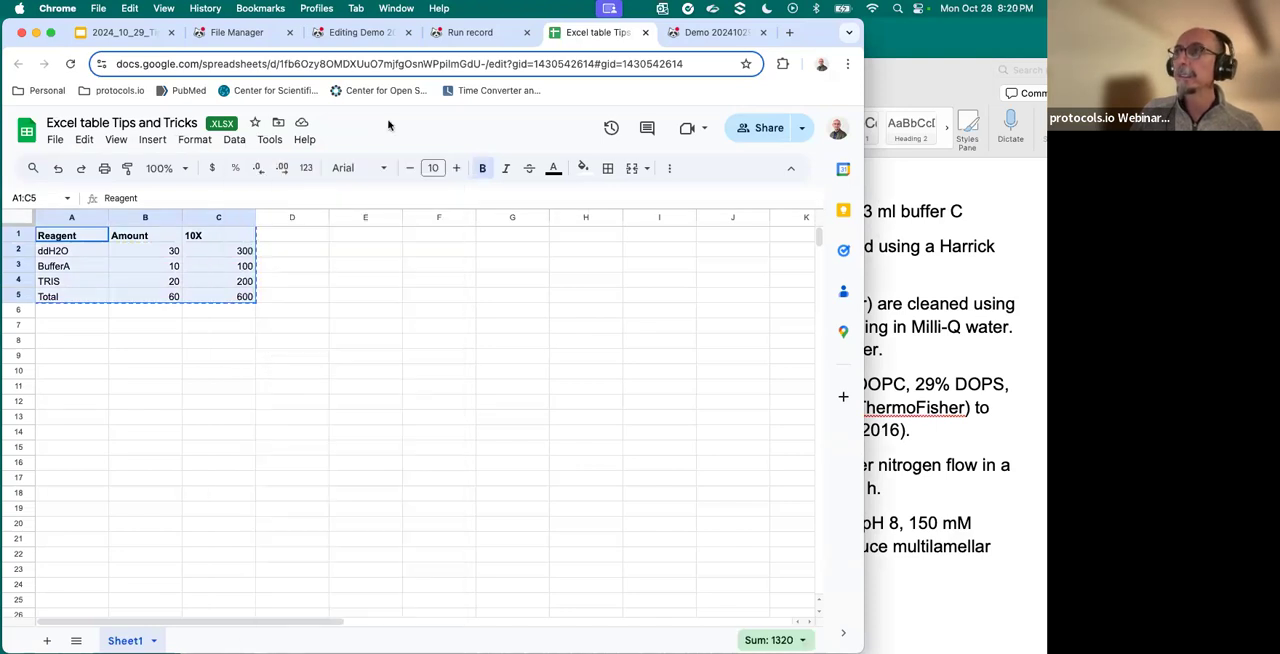
left_click(357, 32)
left_click(178, 576)
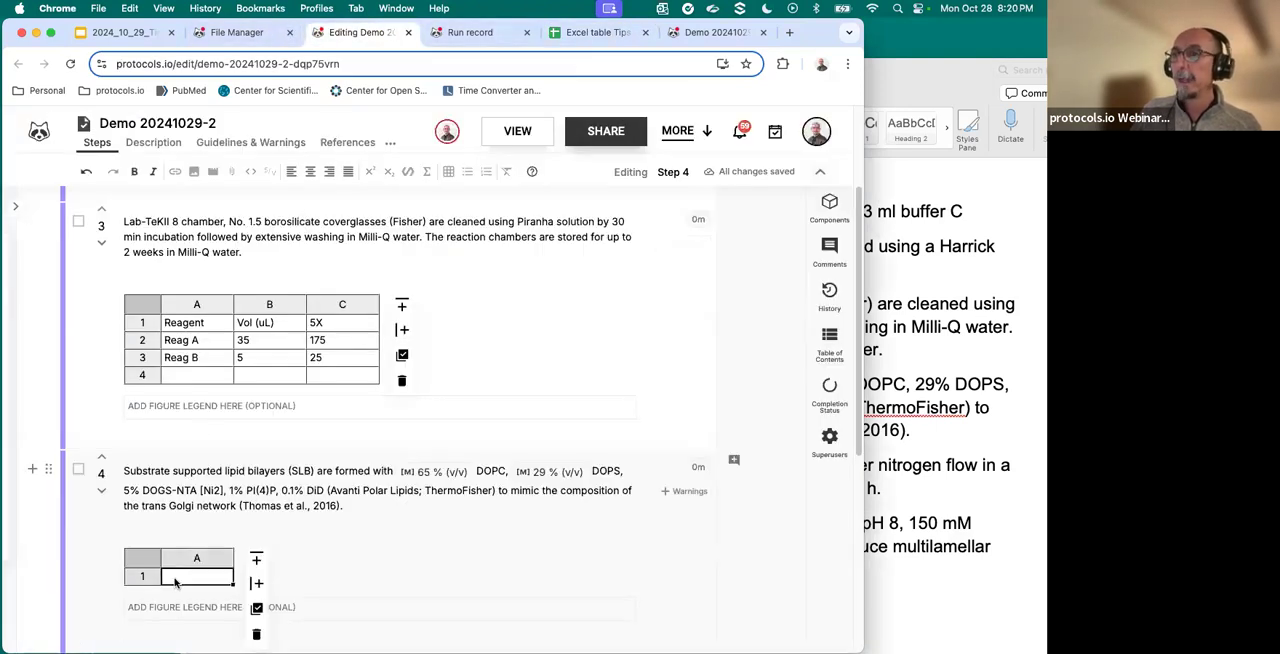
right_click(185, 577)
left_click(230, 540)
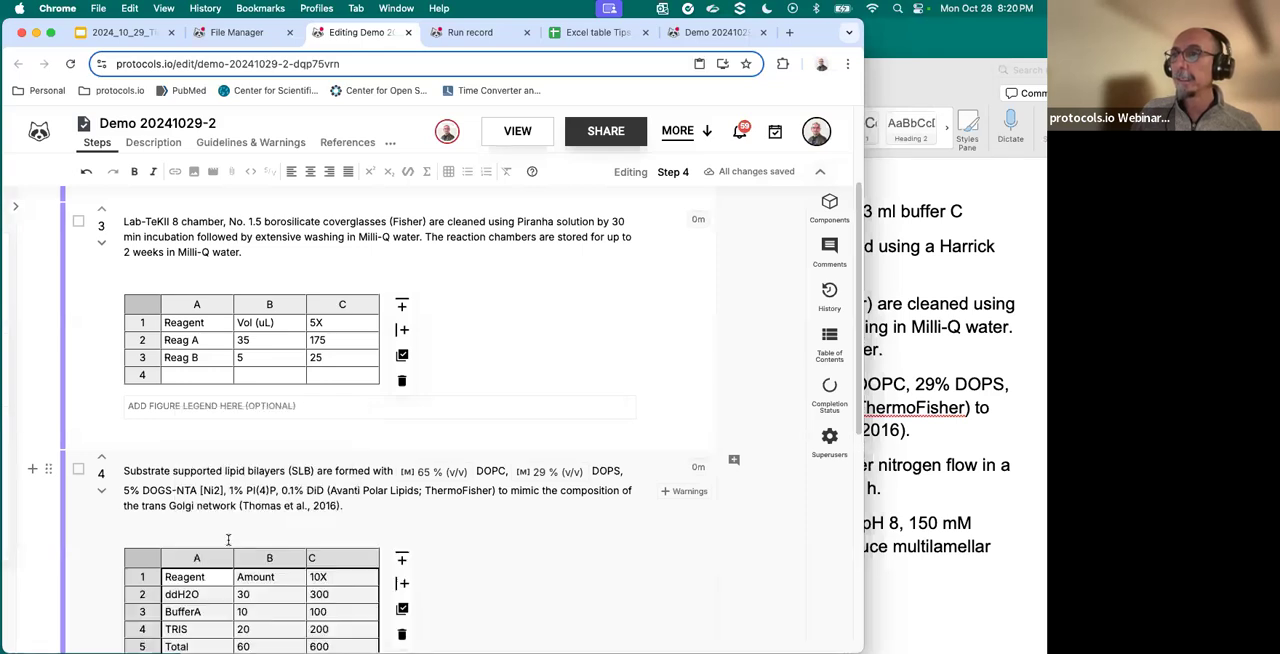
- Check whether cells C2 to C5 of the pasted table in step 4 contain formulas or plain values
scroll(260, 400, "down", 5)
scroll(285, 265, "up", 4)
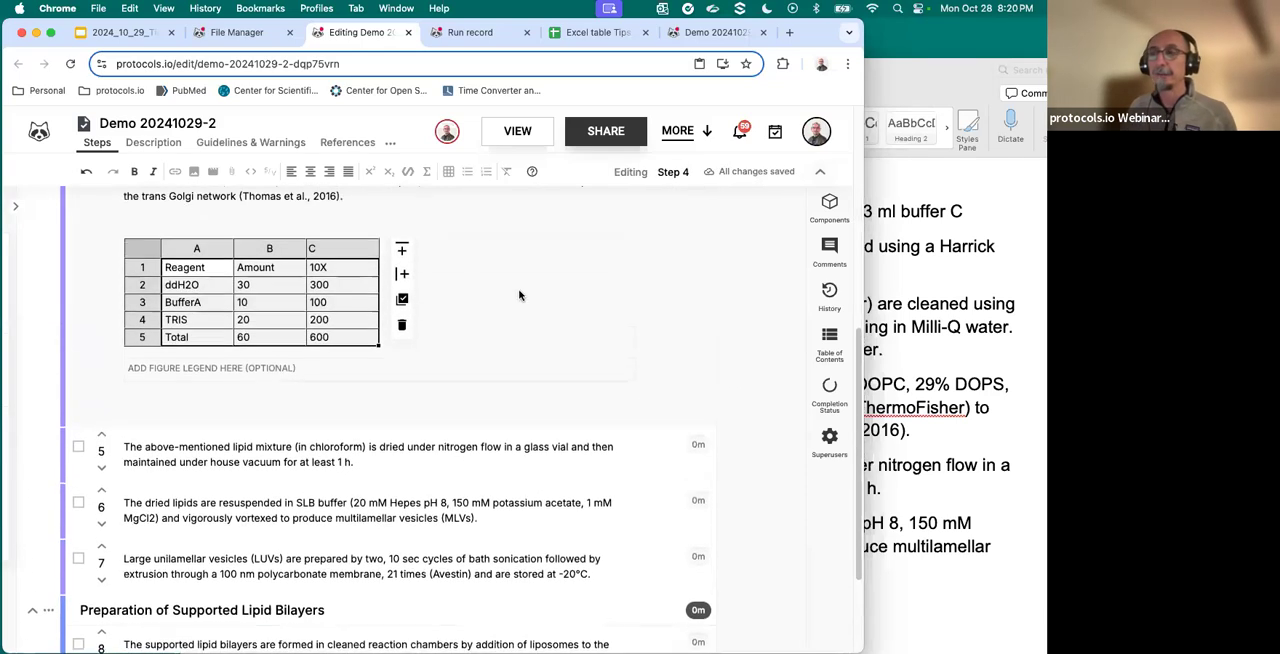
left_click(361, 287)
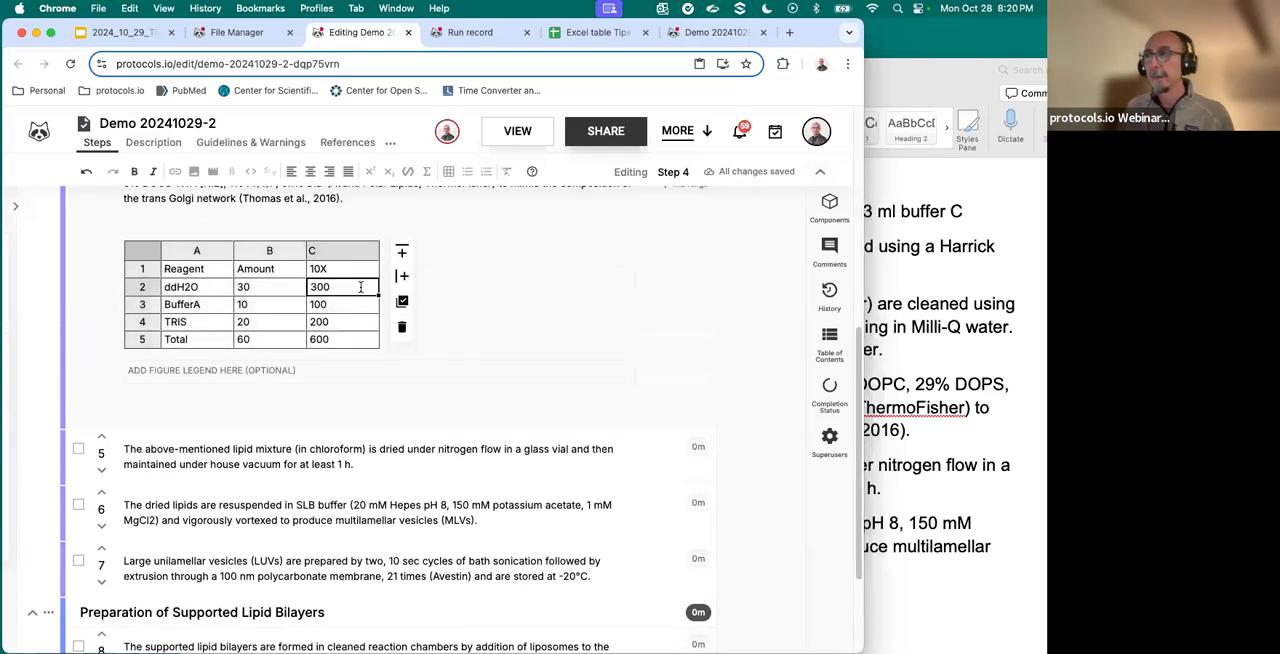
left_click(352, 308)
left_click(349, 322)
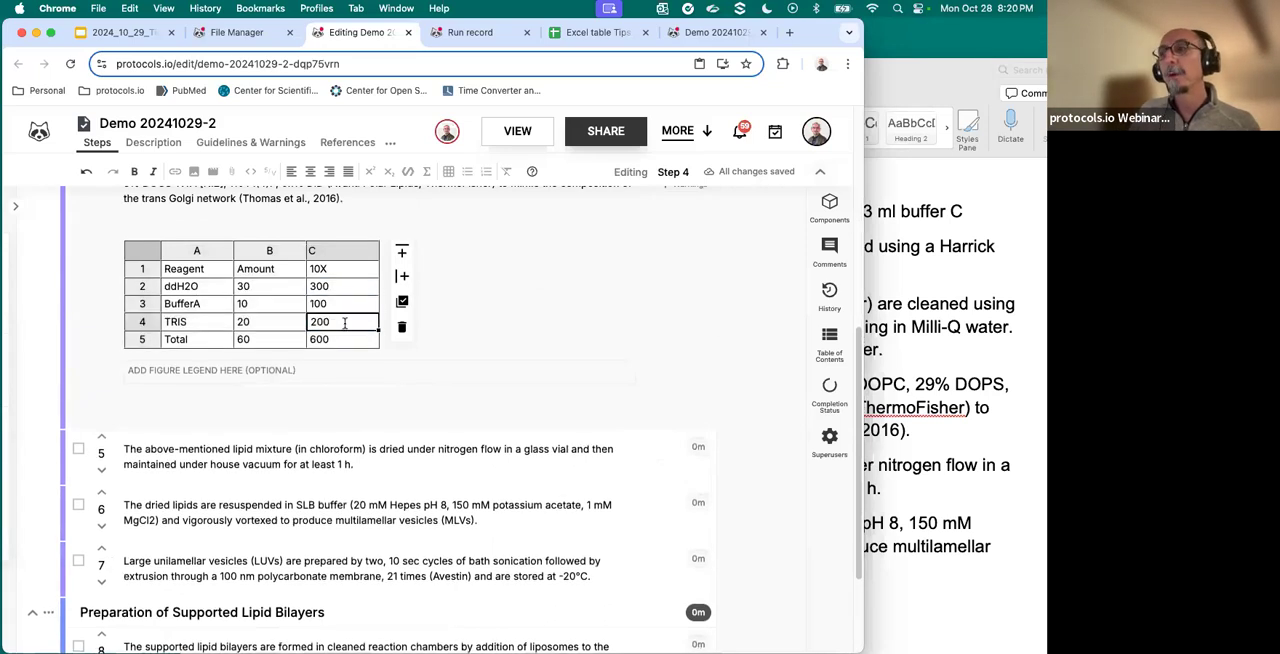
left_click(345, 345)
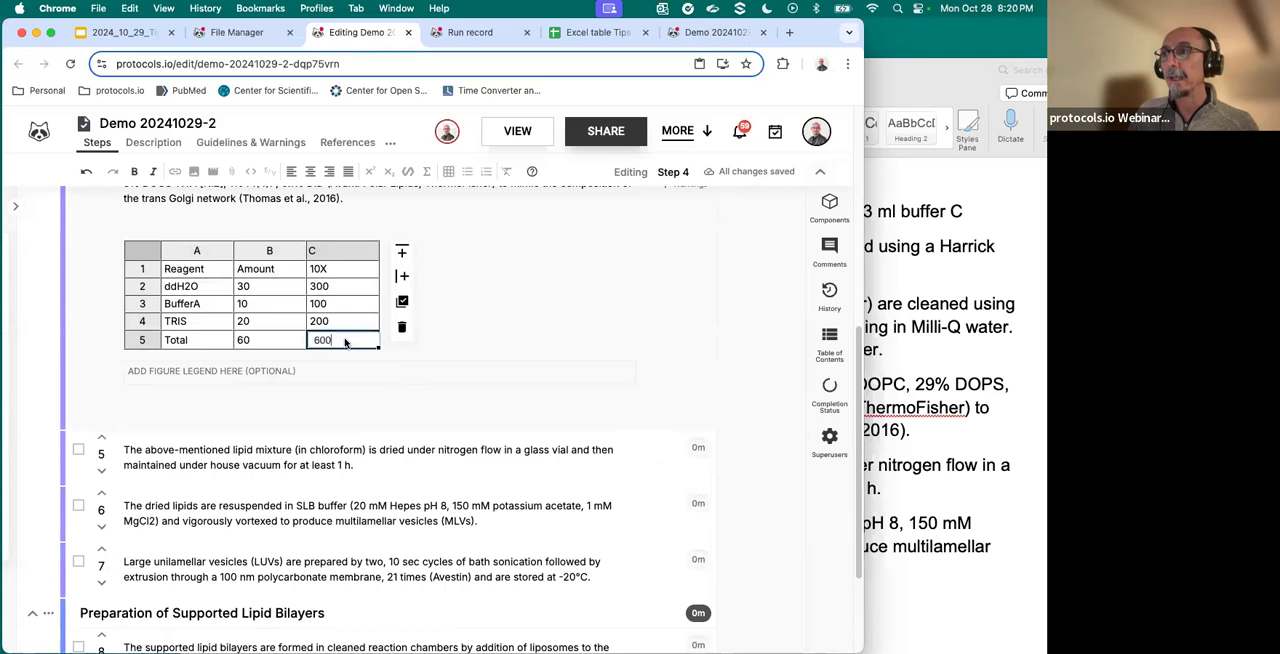
left_click(345, 289)
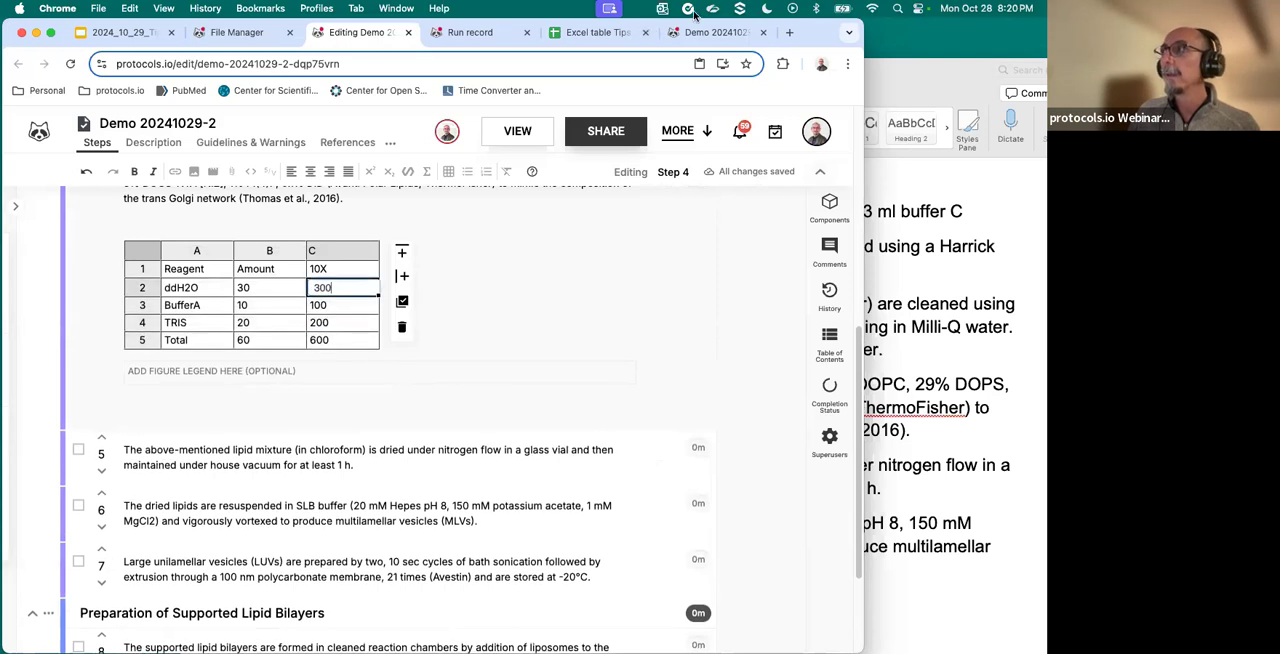
- Switch back to the spreadsheet, display formulas instead of results, and check cells C2 to C4
left_click(600, 33)
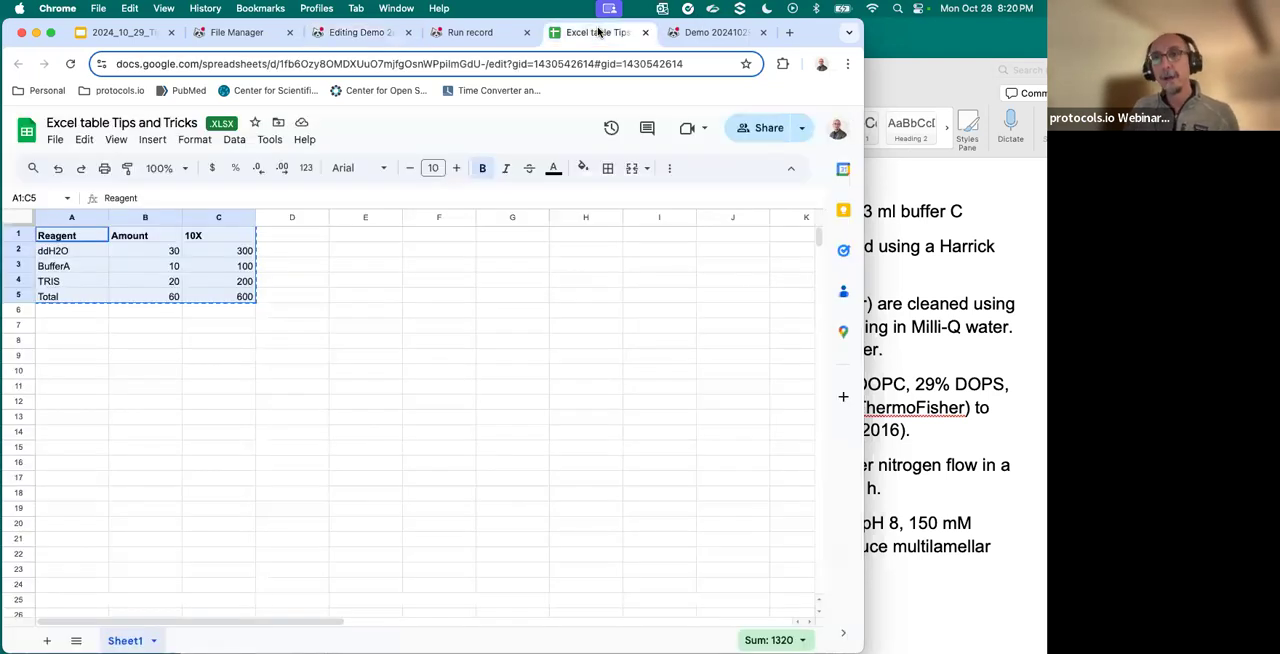
left_click(247, 265)
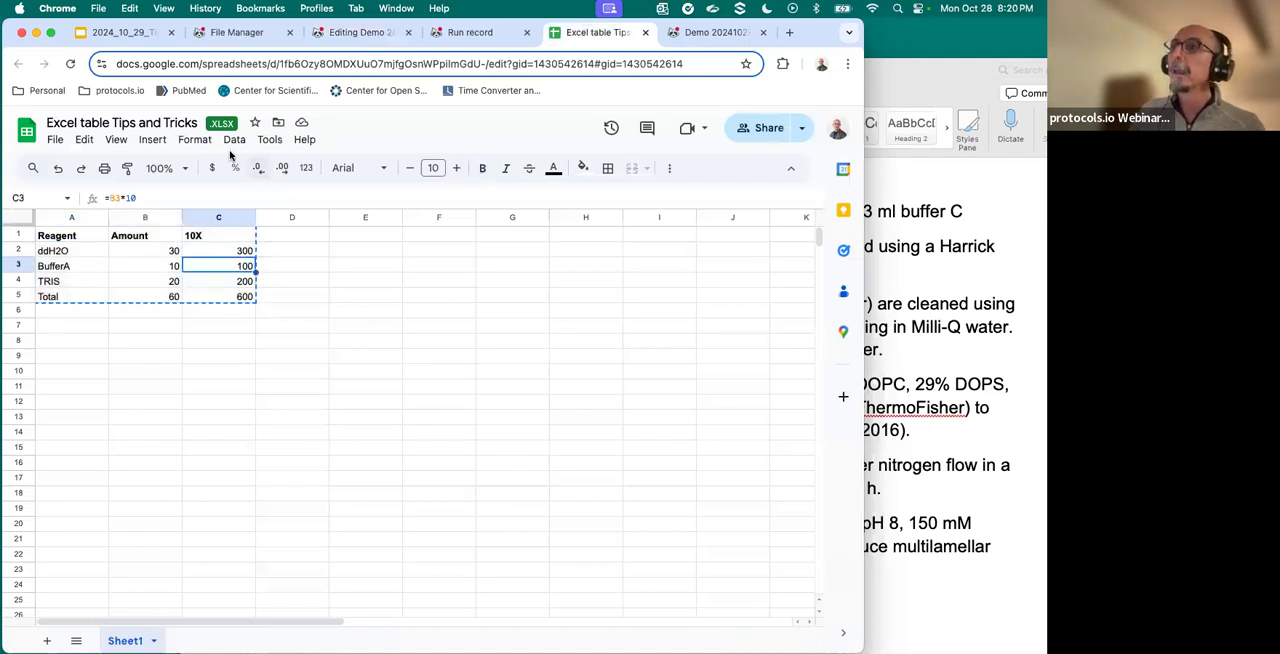
left_click(116, 142)
mouse_move(140, 165)
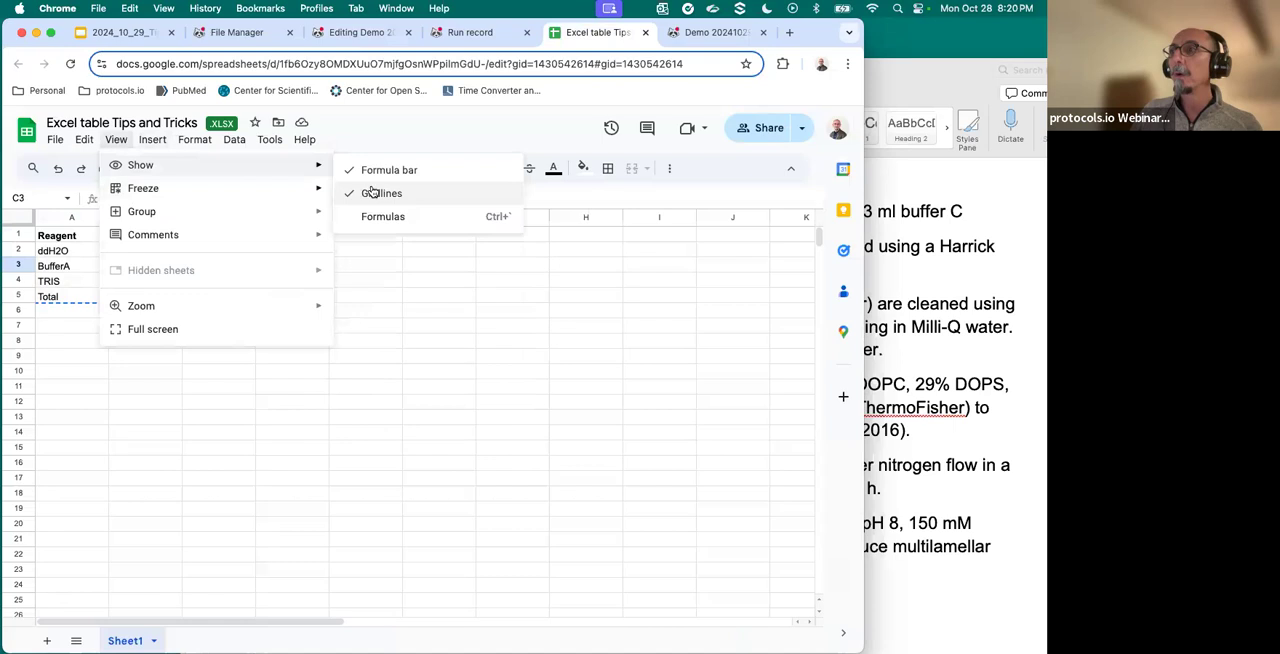
left_click(376, 217)
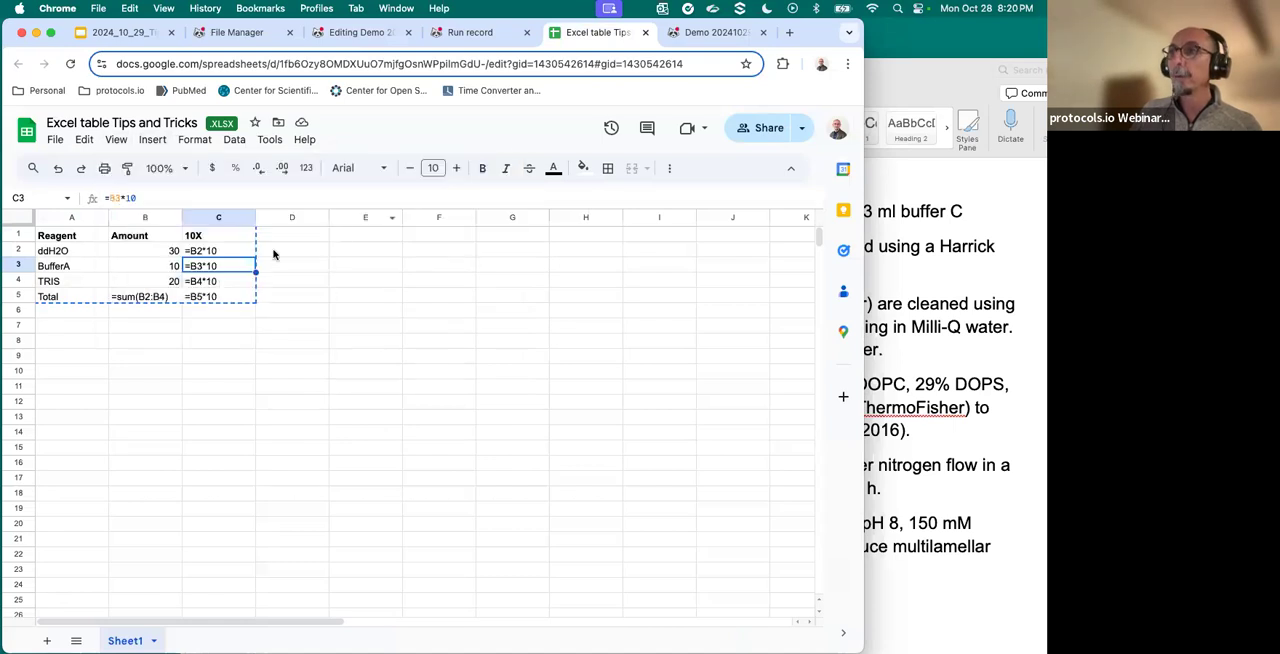
double_click(220, 250)
double_click(221, 265)
double_click(222, 281)
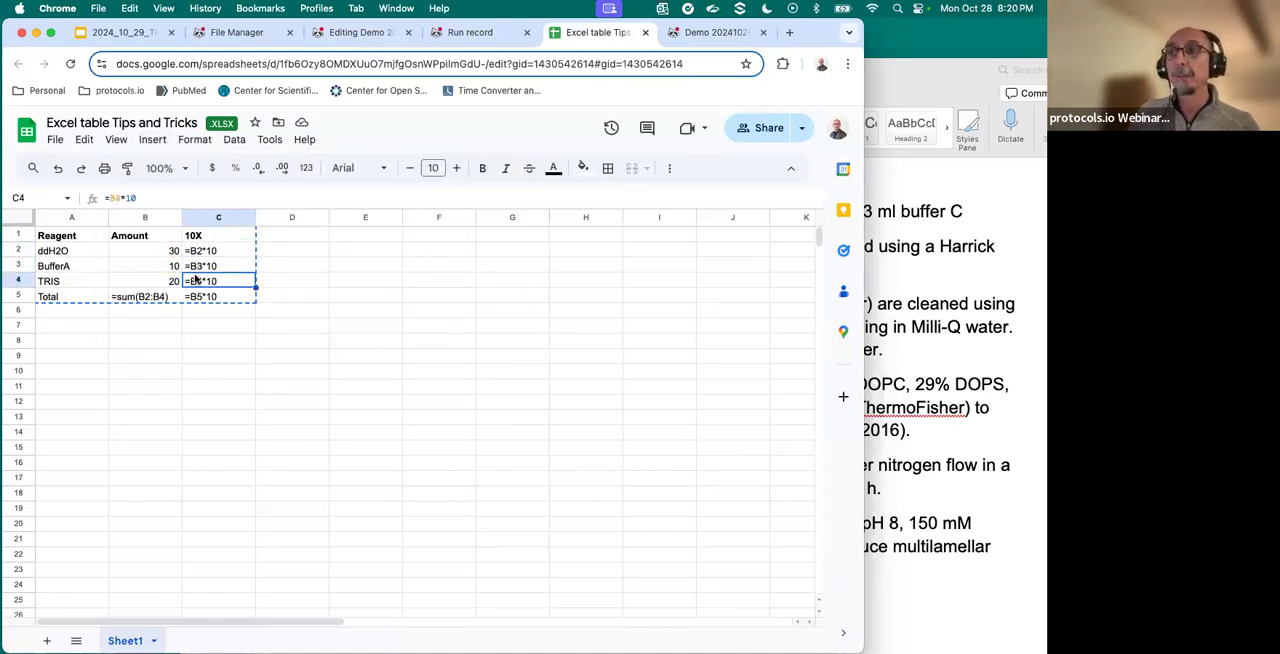
- Copy spreadsheet range A1:C5 with its formulas showing and paste it over the step 4 table in the protocol, starting at A1
left_click_drag(68, 238, 243, 302)
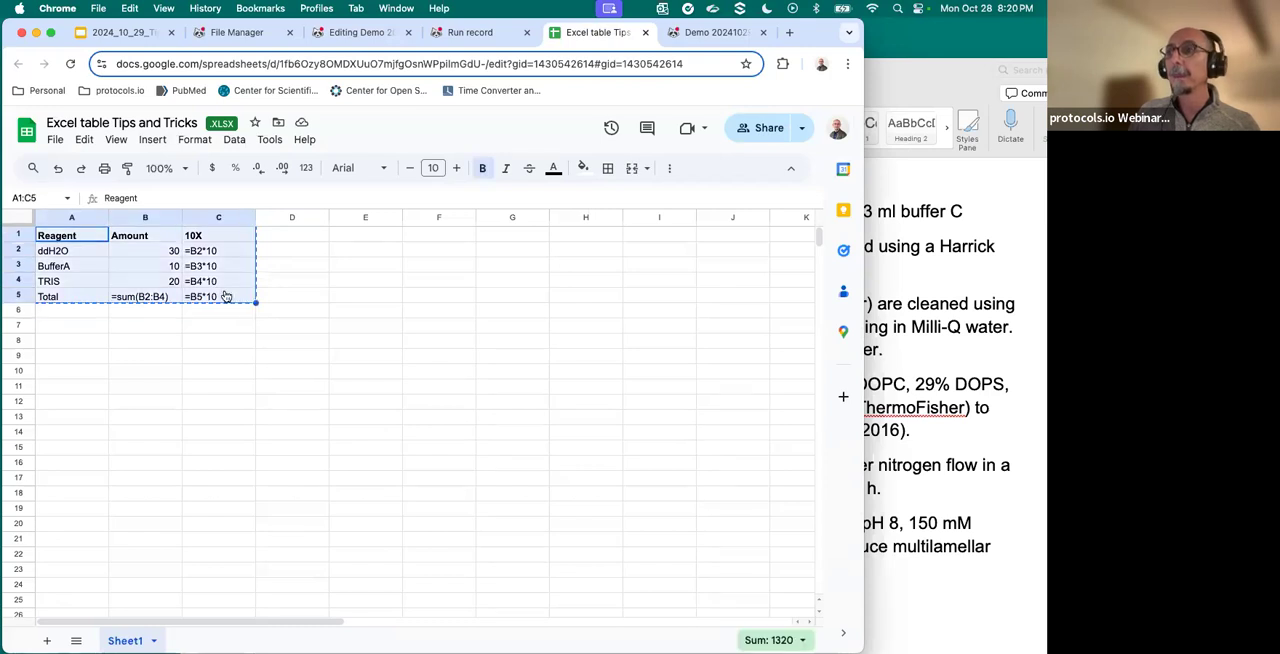
right_click(227, 297)
left_click(282, 206)
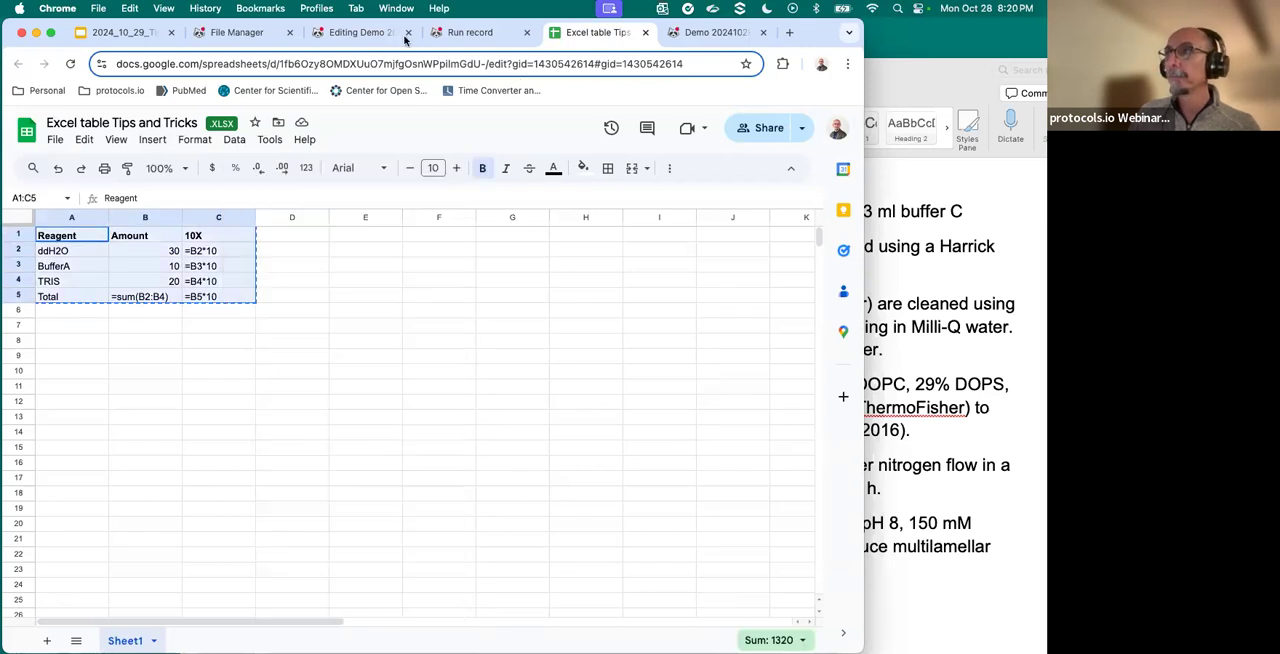
left_click(228, 33)
left_click(352, 33)
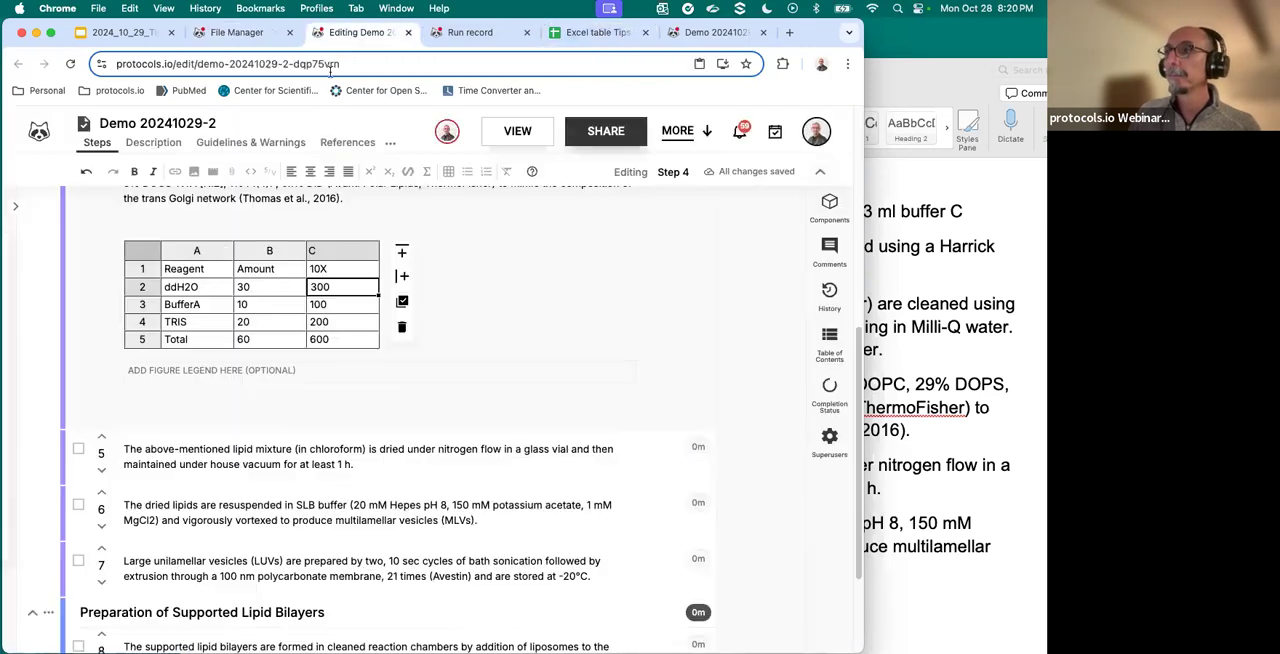
right_click(195, 273)
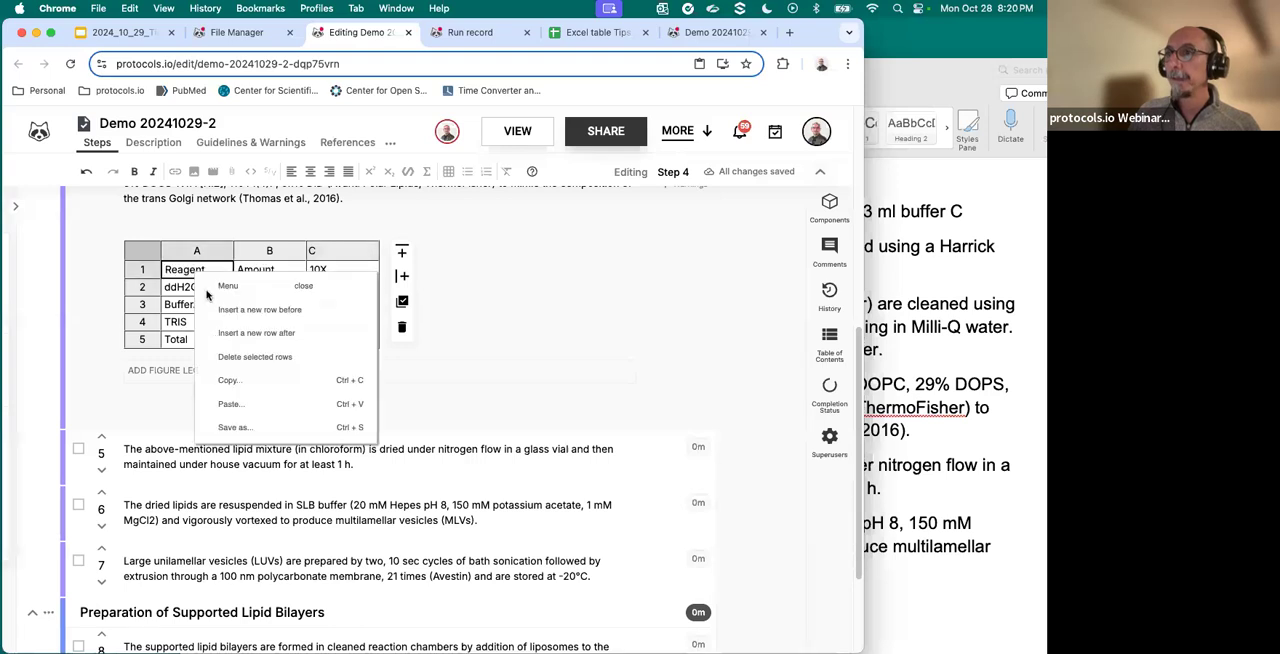
left_click(240, 381)
- Inspect the formulas in cells C2 to C5 of the step 4 table
double_click(352, 288)
double_click(346, 307)
double_click(340, 323)
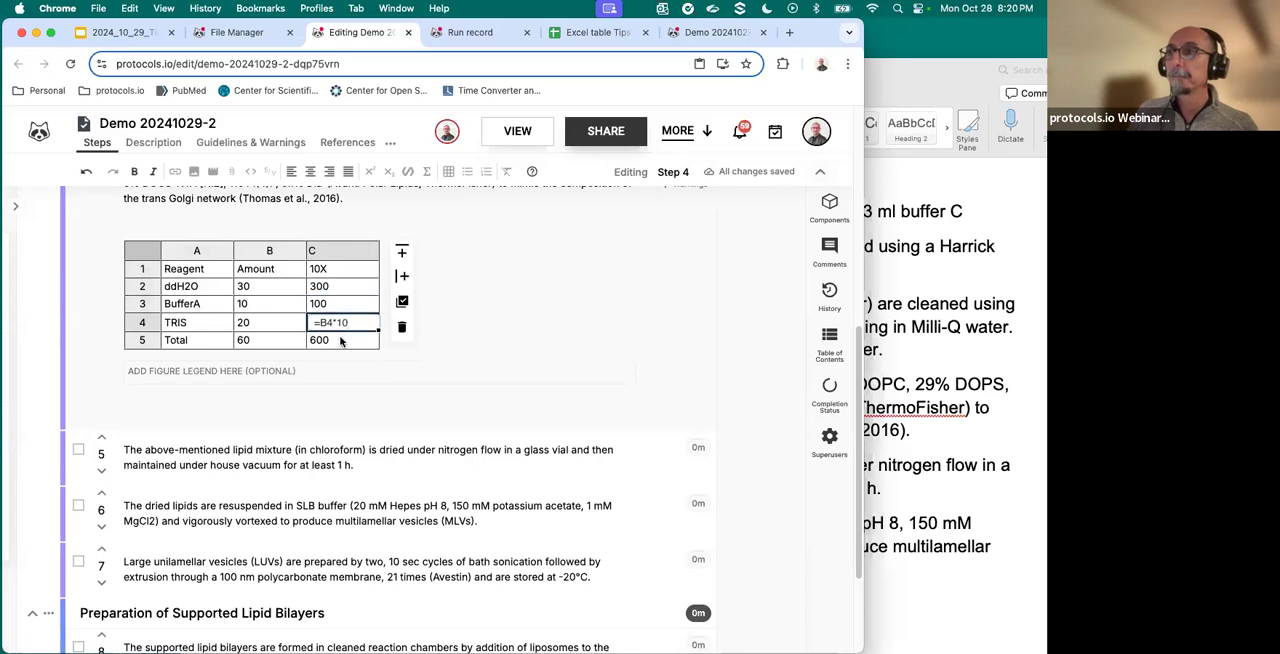
double_click(352, 340)
left_click_drag(357, 340, 303, 346)
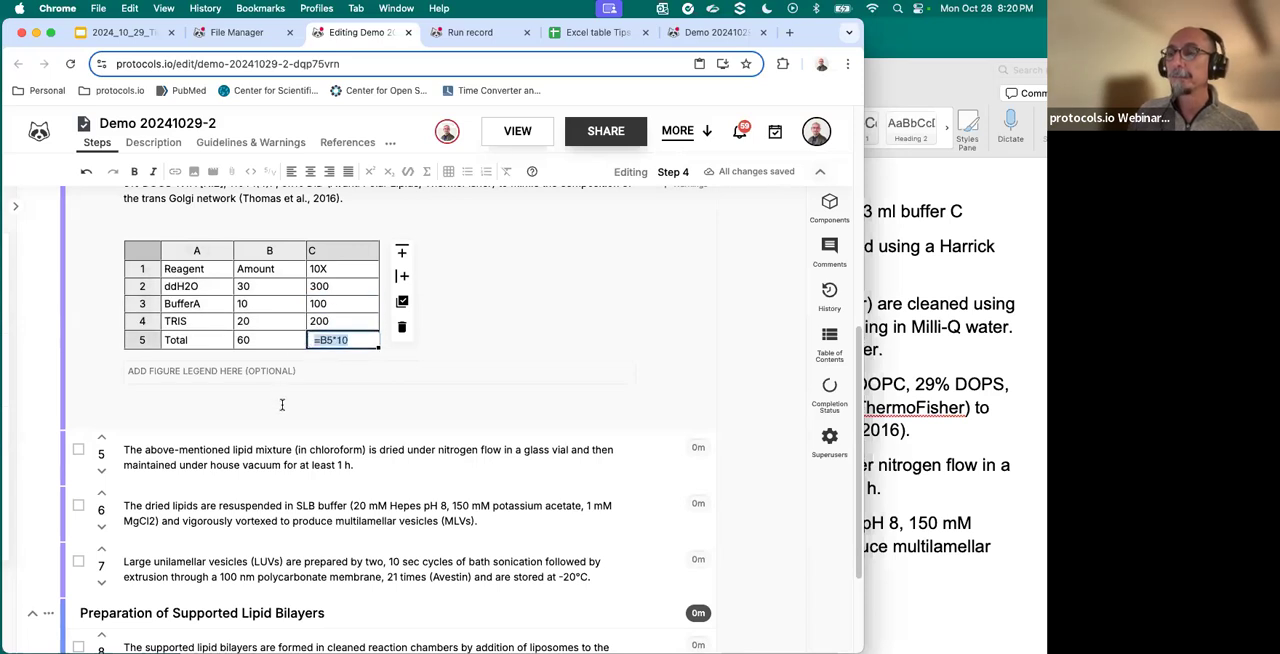
left_click(286, 404)
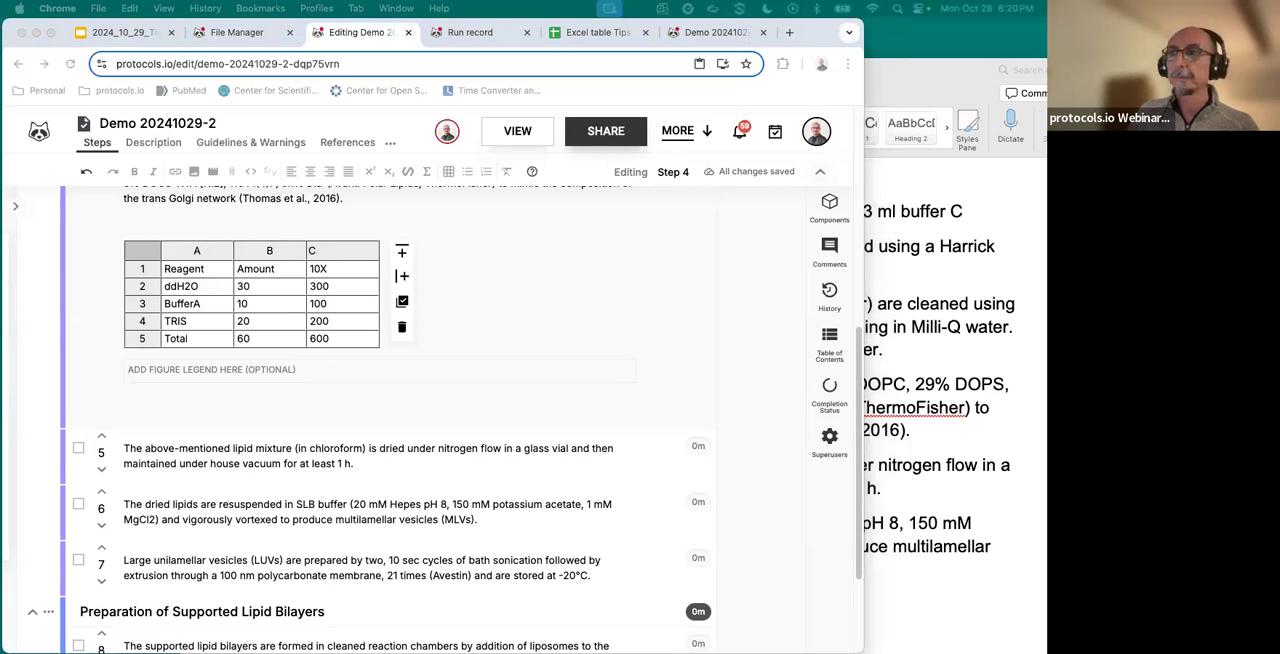
- Add a new line below the text of step 5, search the components for "smart", and start a Smart Component there
scroll(205, 420, "down", 3)
left_click(373, 314)
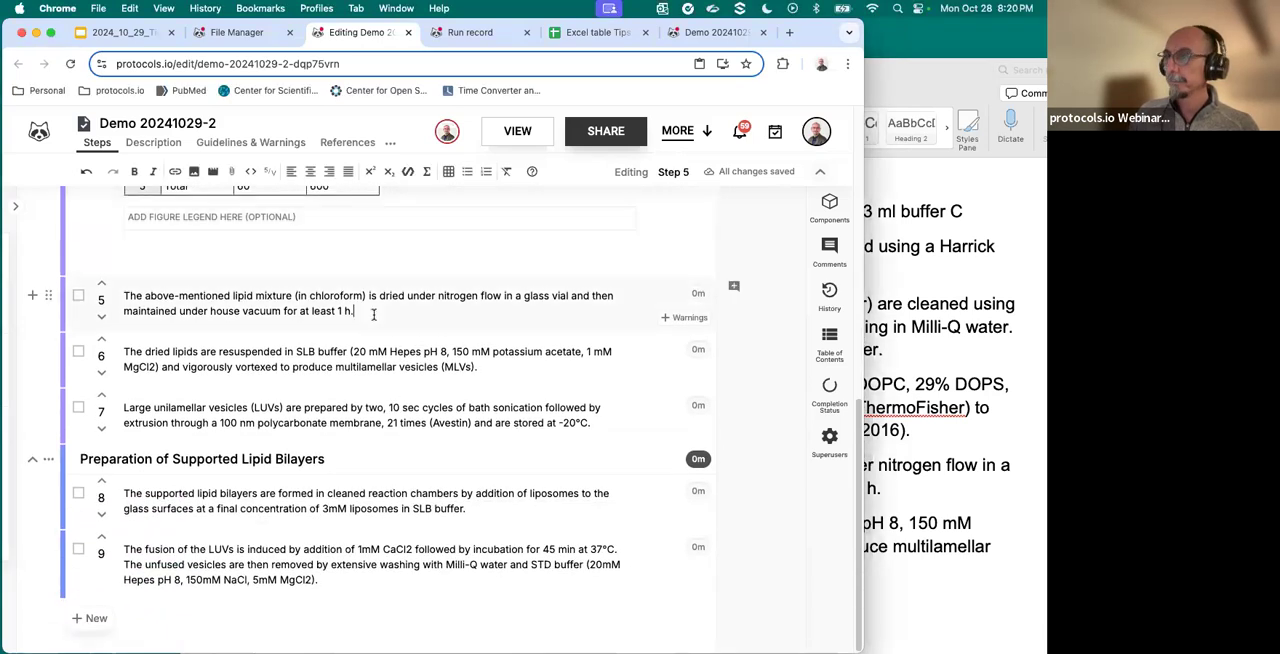
key("Return")
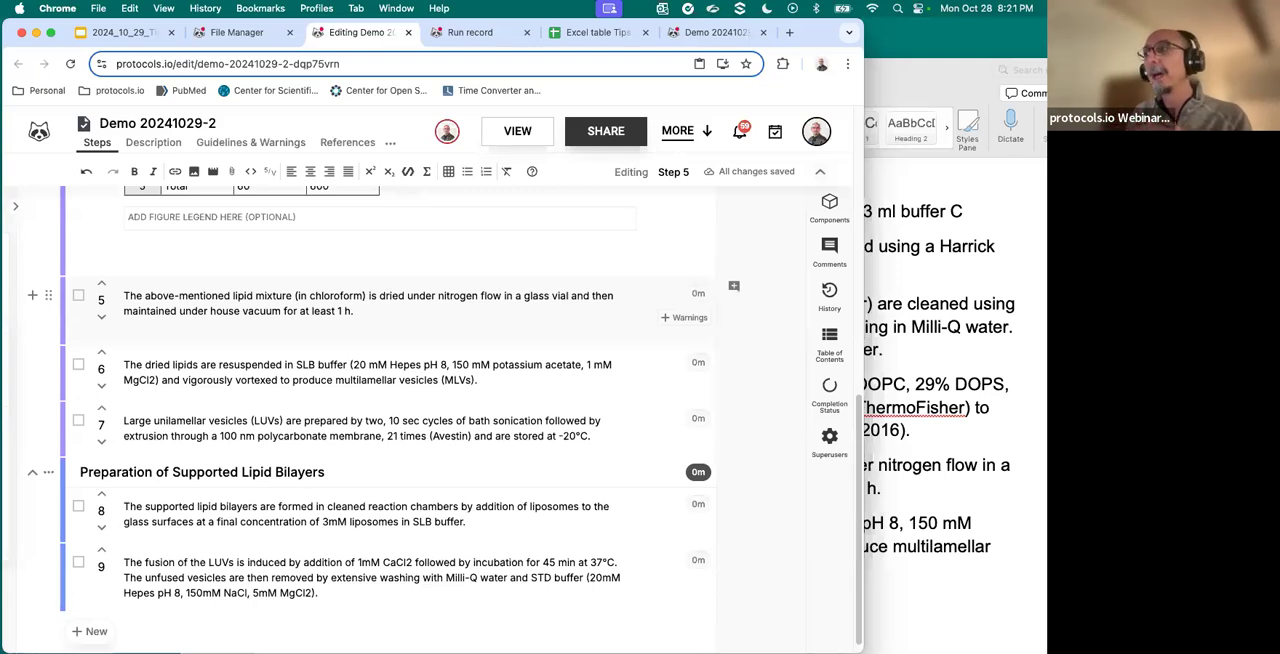
left_click(829, 208)
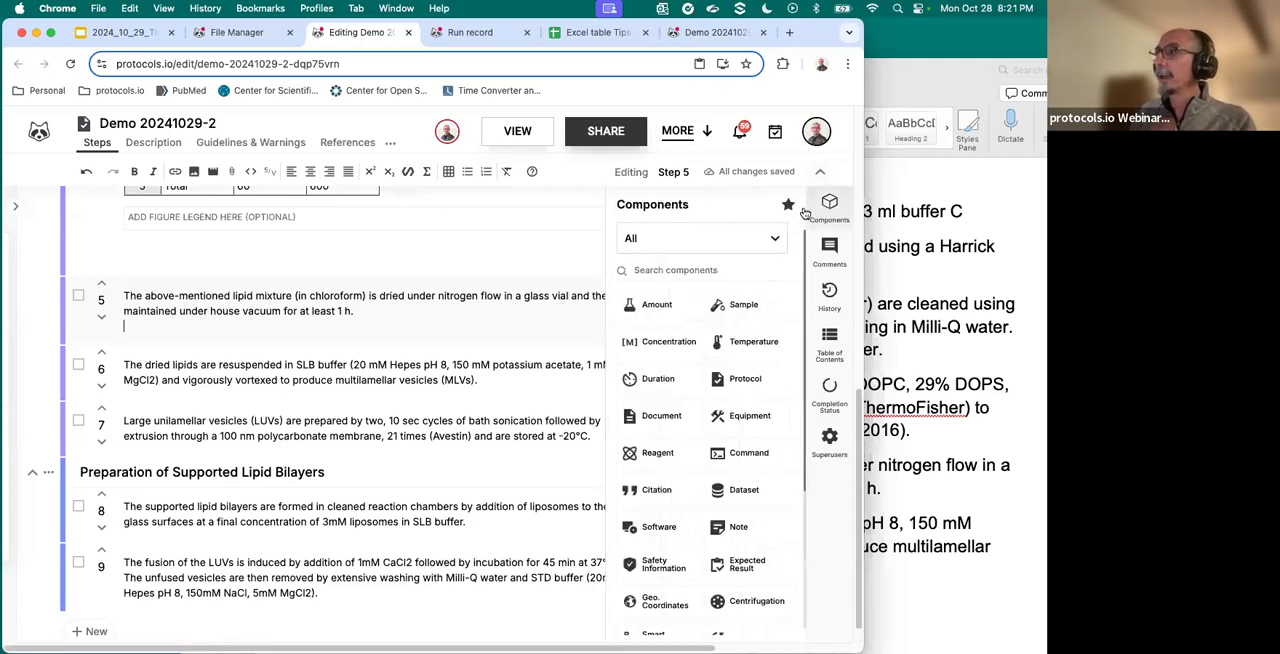
left_click(650, 270)
type("smart")
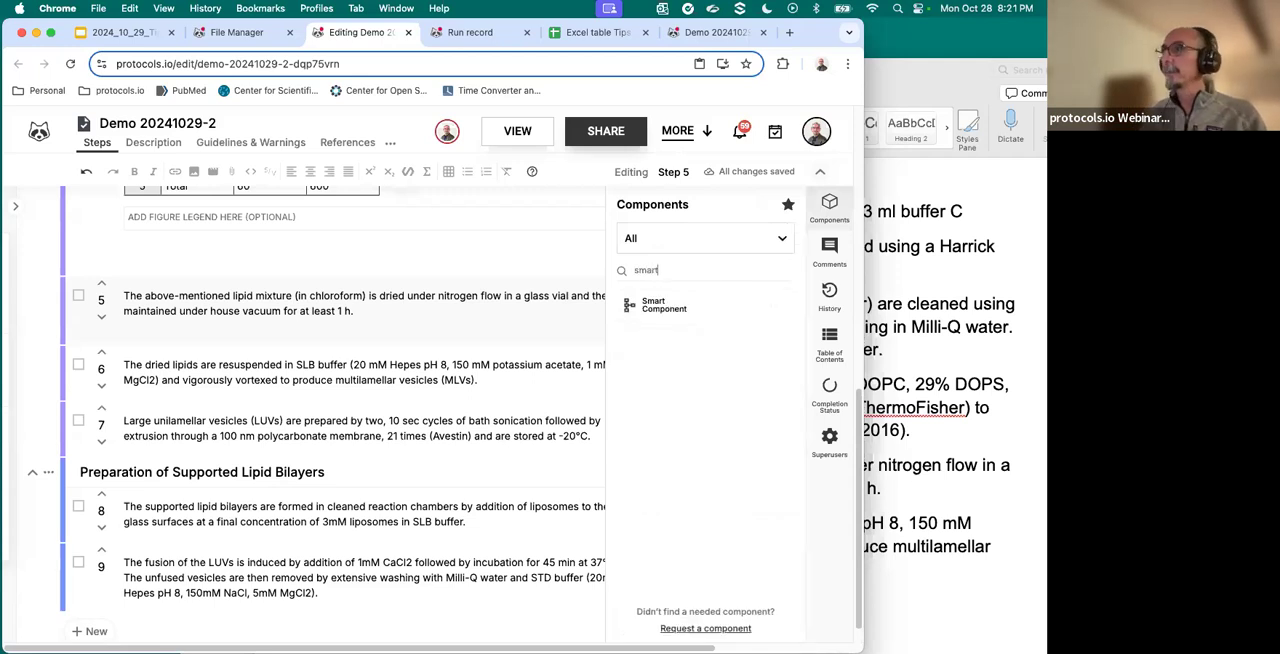
left_click(655, 305)
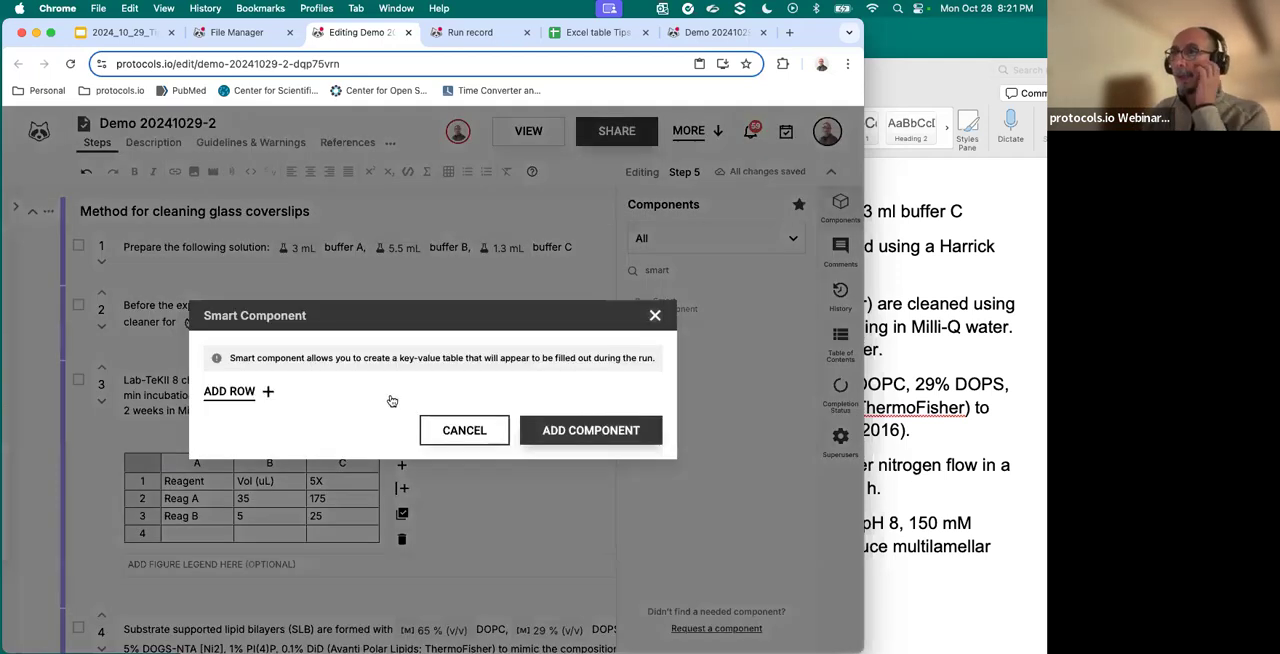
- Add two rows to the Smart Component with the keys Total cells and Dead cell
left_click(238, 391)
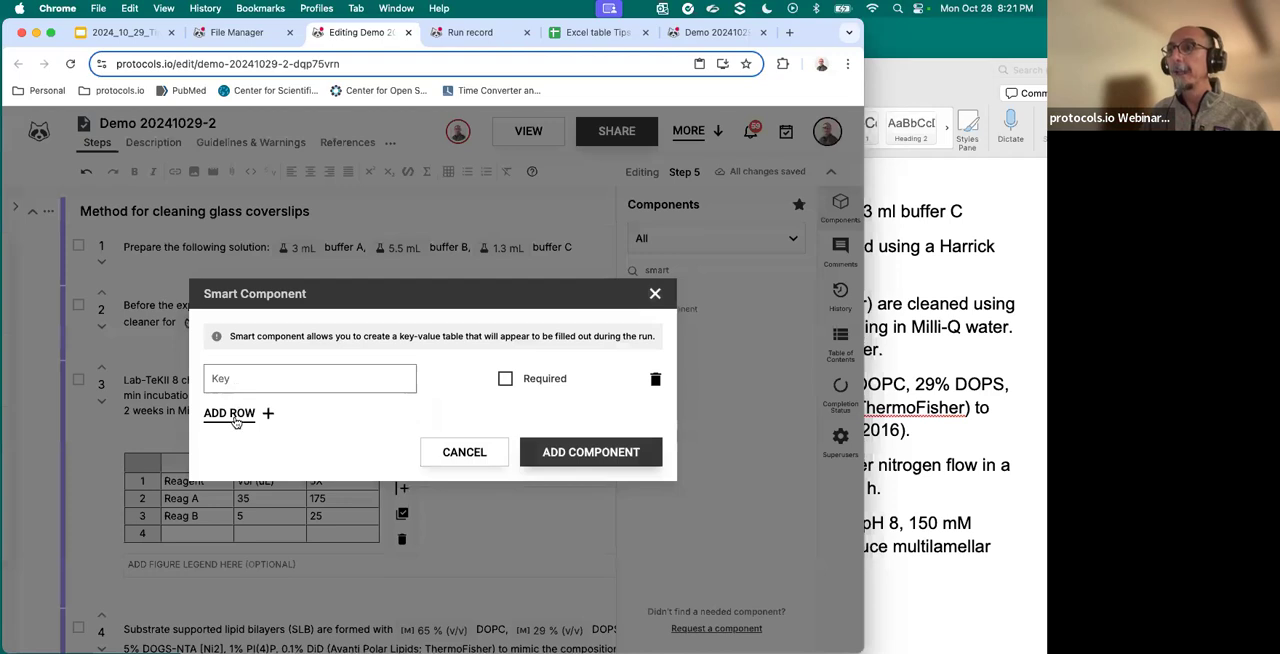
left_click(236, 416)
left_click(238, 357)
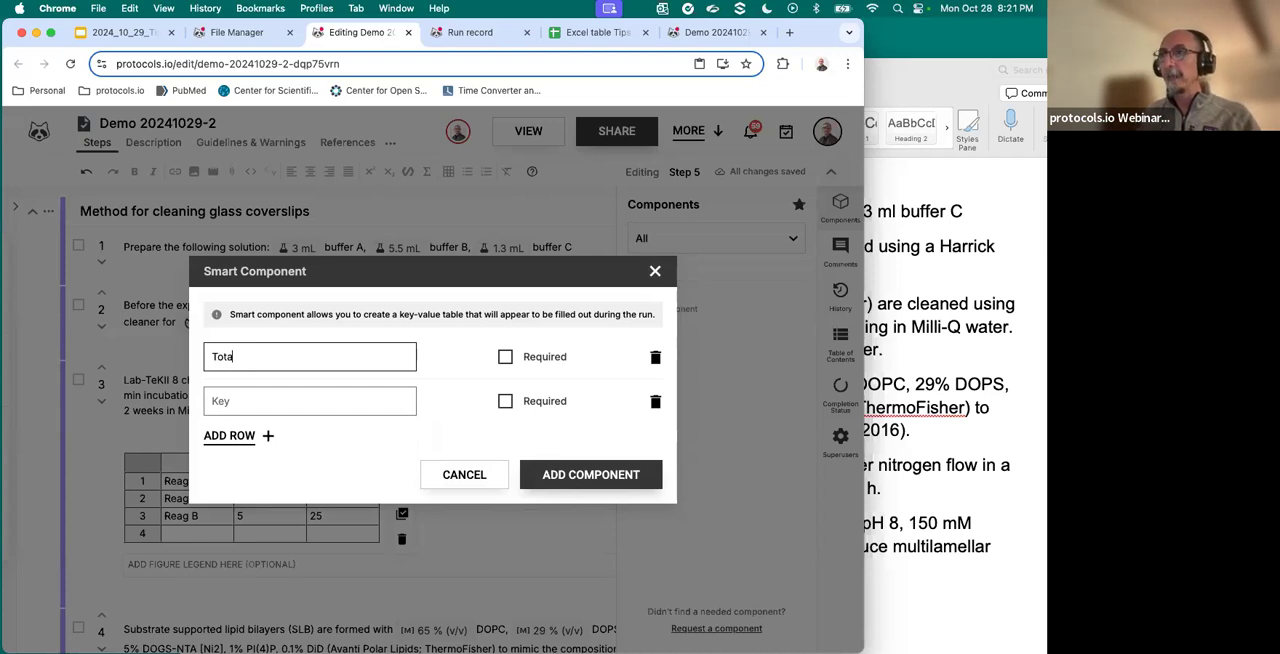
type("s")
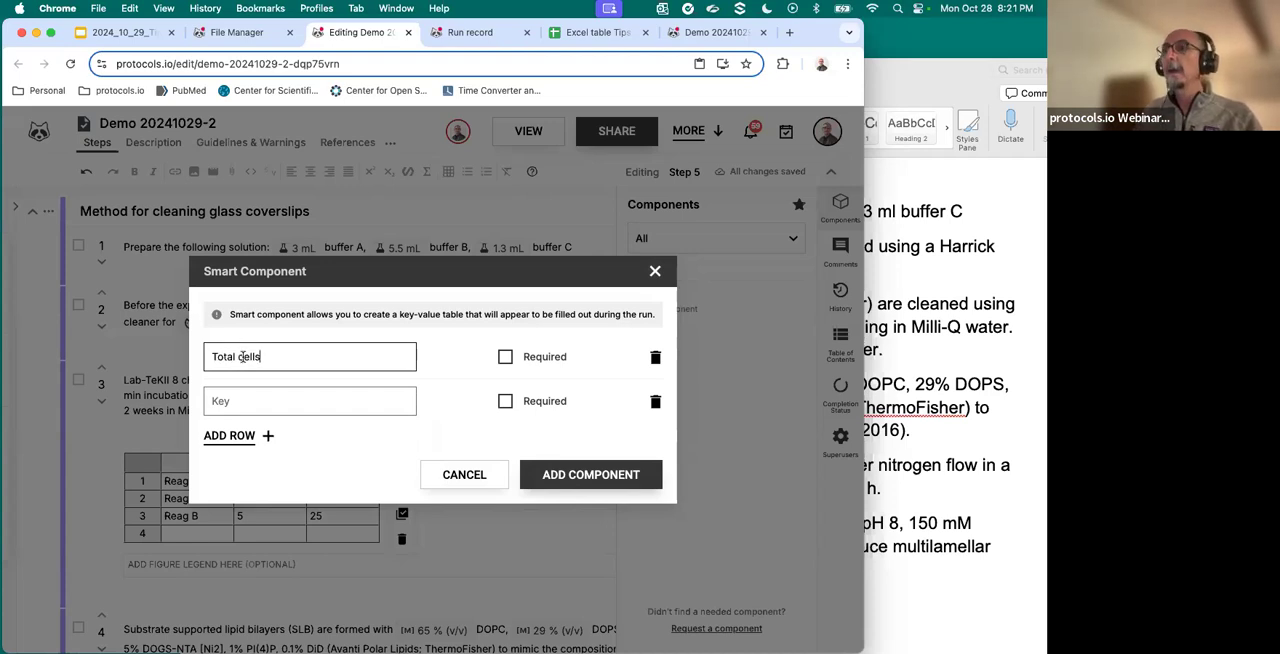
left_click(259, 397)
type("Dead cell")
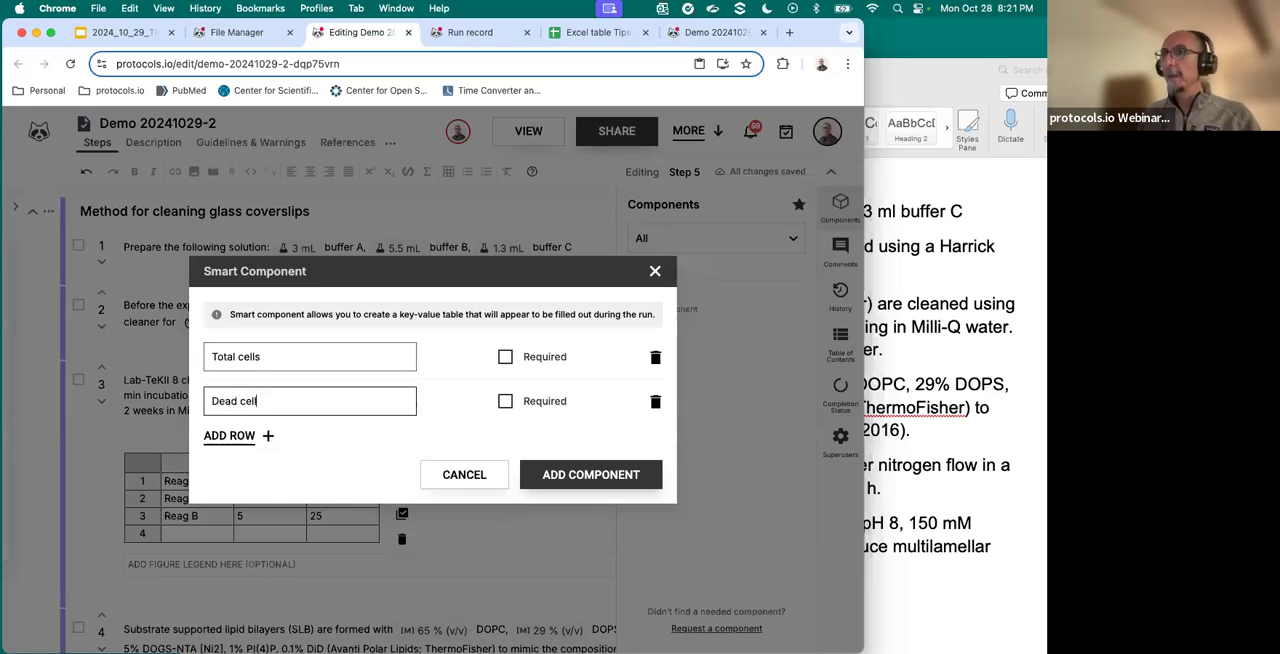
- Make both Smart Component keys required and add the component to step 5
left_click(505, 360)
left_click(505, 401)
left_click(594, 472)
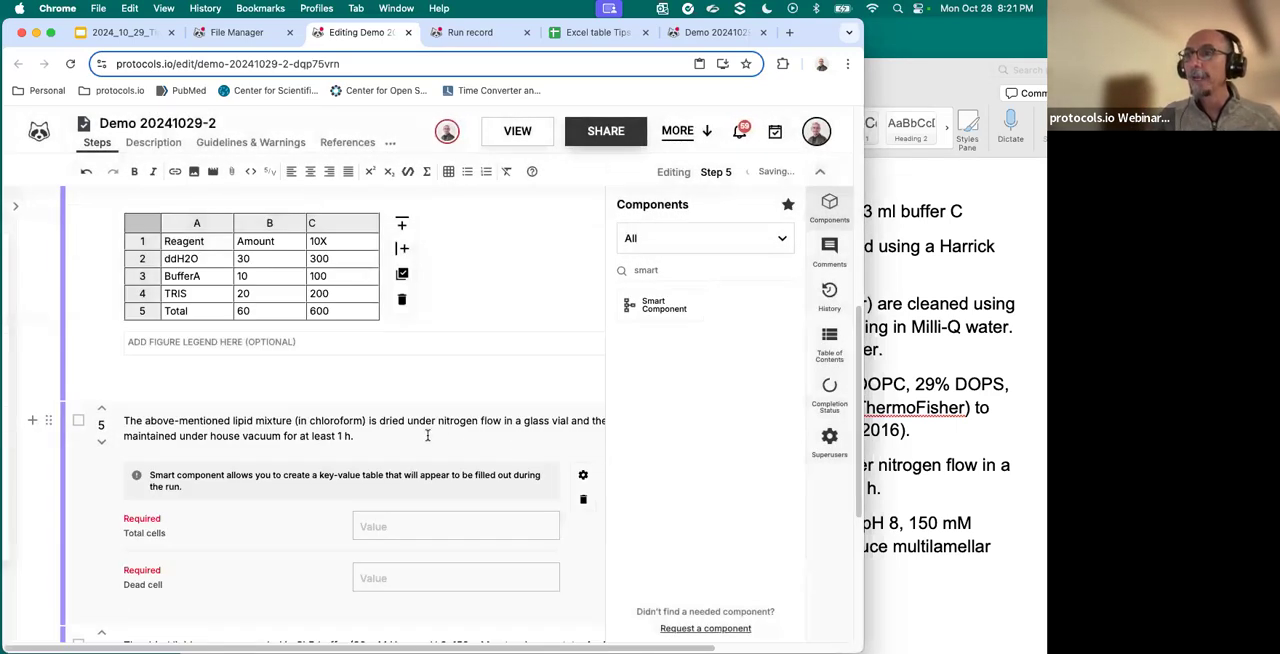
- Review the Smart Component in step 5, open the protocol's reading view and postpone the experience rating
scroll(427, 436, "down", 5)
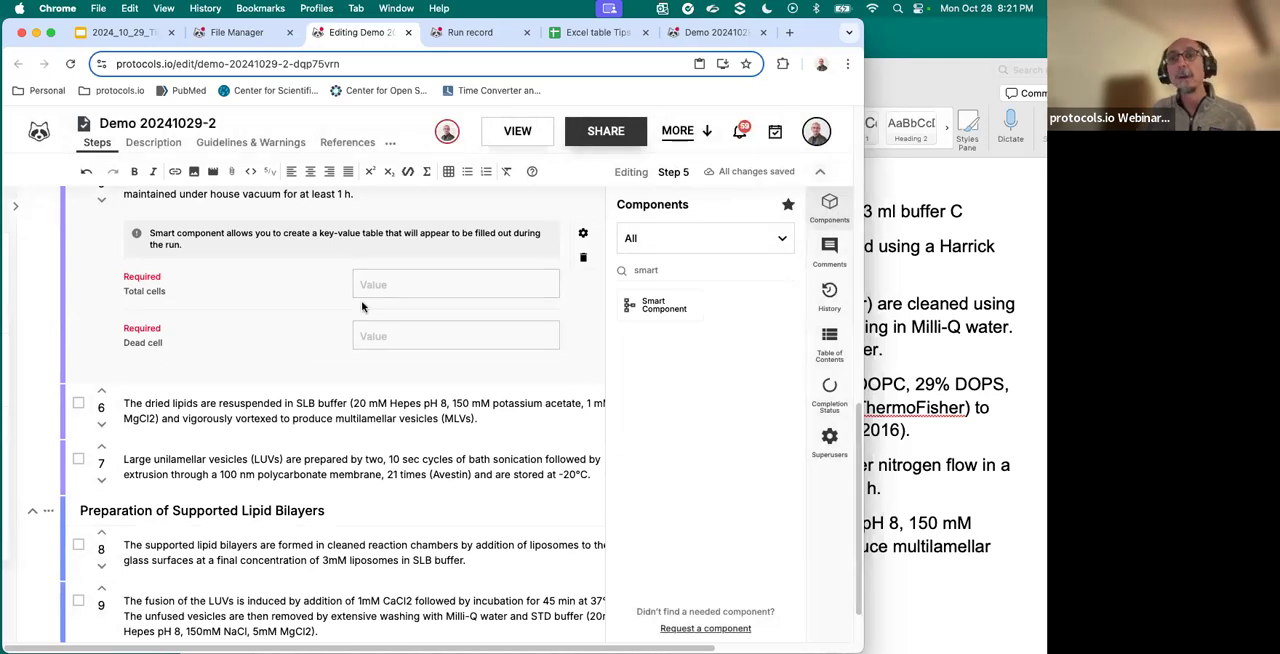
scroll(362, 307, "up", 1)
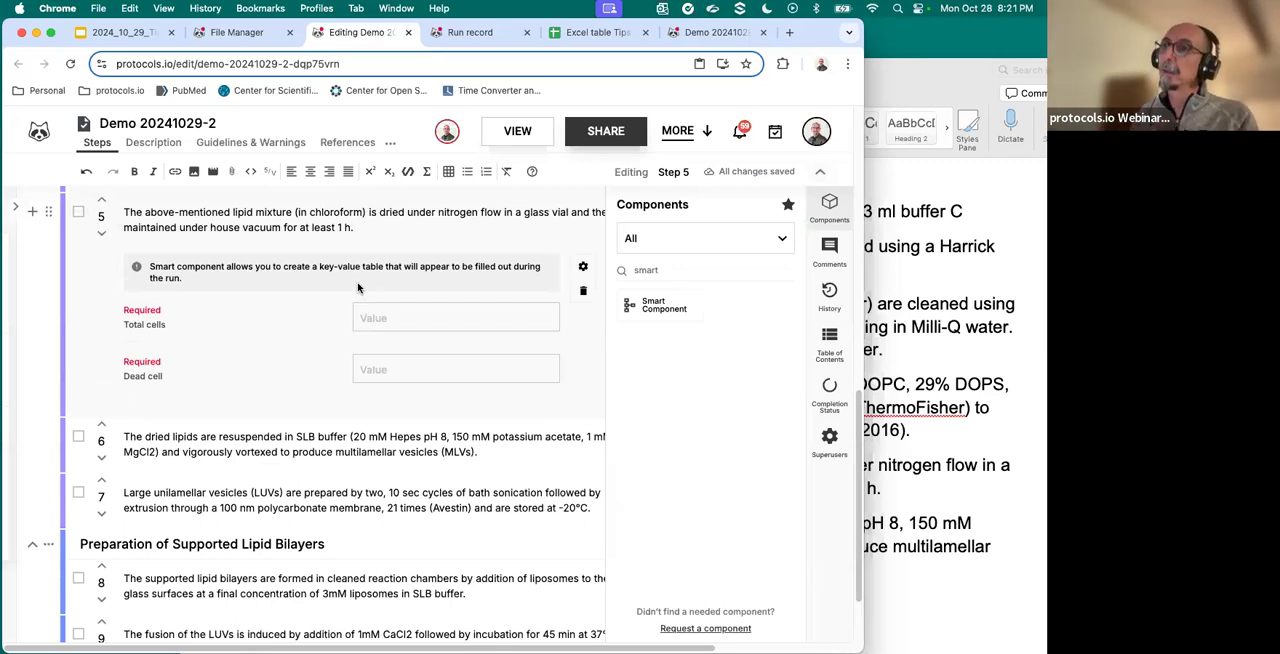
scroll(362, 307, "up", 10)
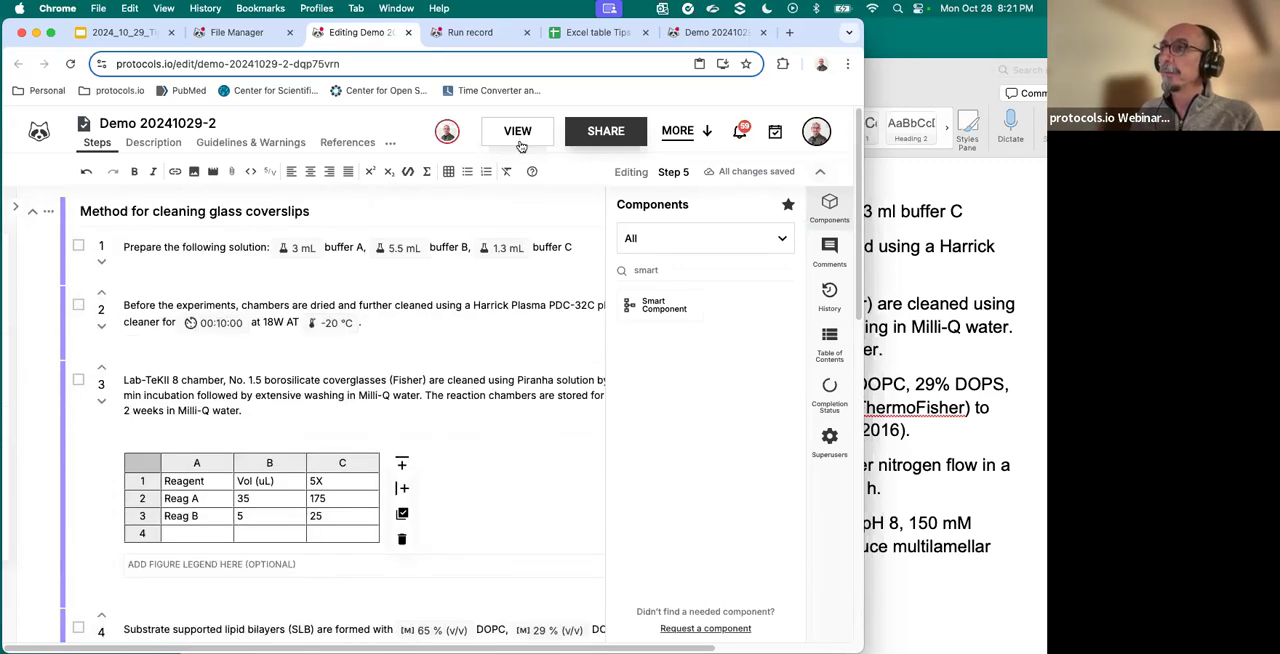
left_click(518, 138)
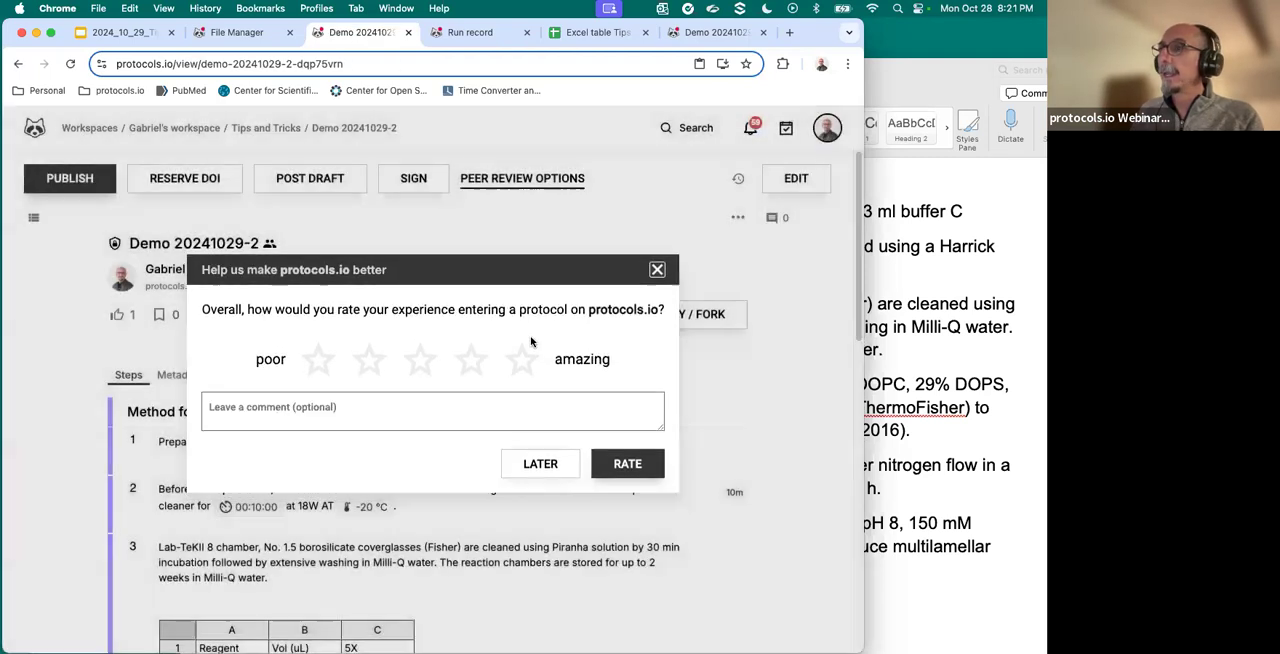
left_click(540, 464)
- Start a run of the protocol with its record stored in the Tips and Tricks folder
scroll(566, 272, "down", 1)
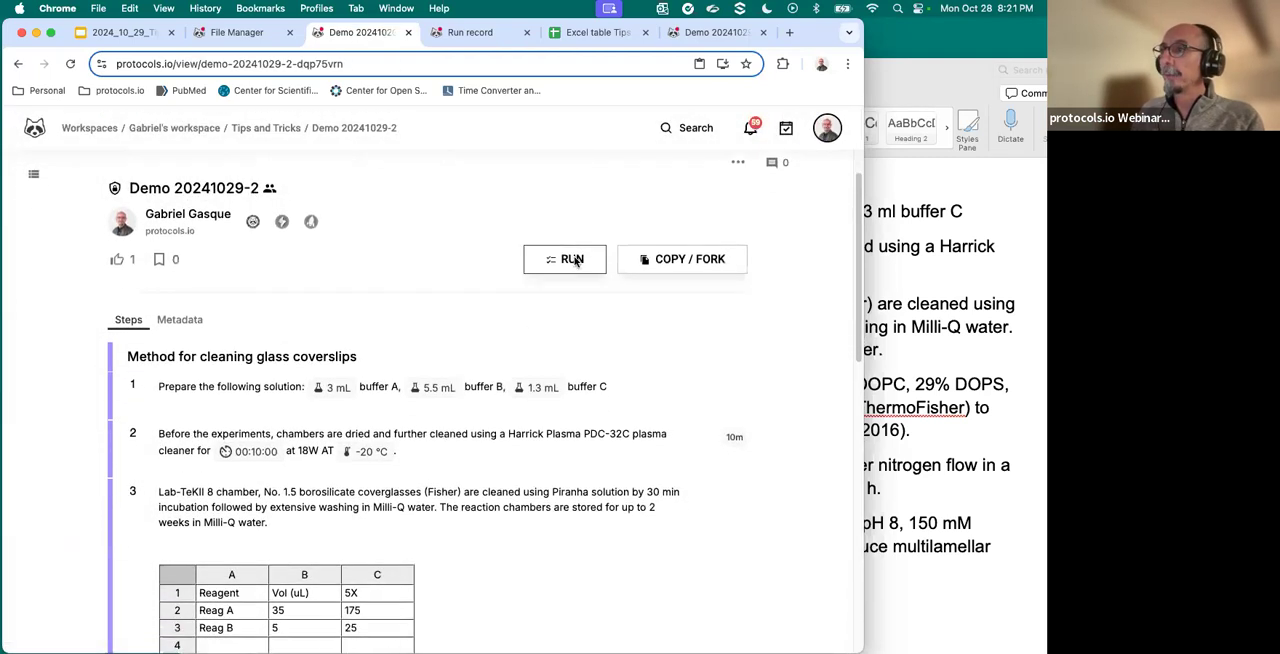
left_click(575, 260)
scroll(417, 398, "down", 6)
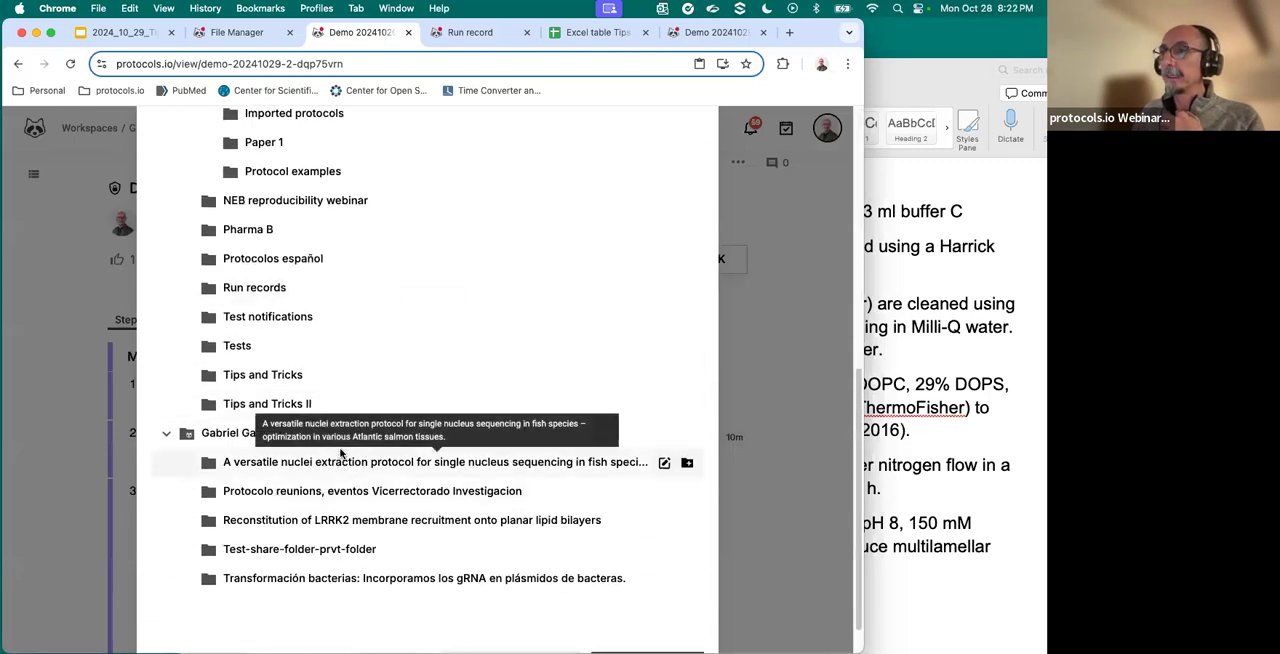
left_click(308, 374)
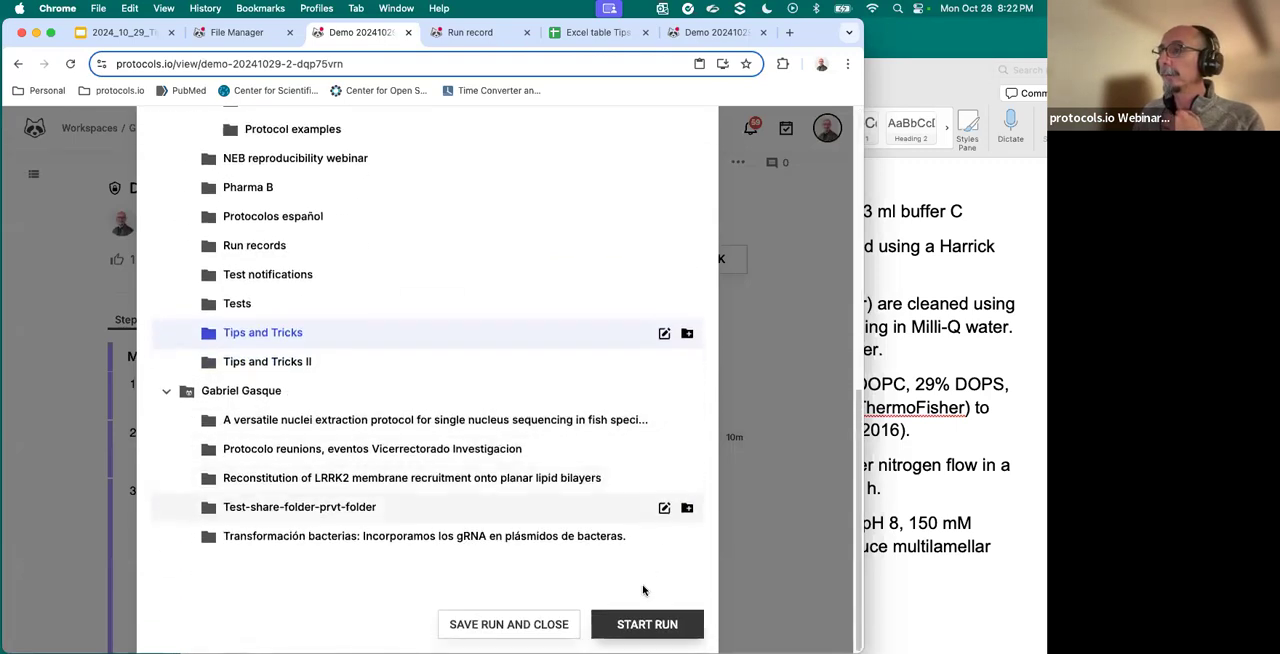
left_click(649, 634)
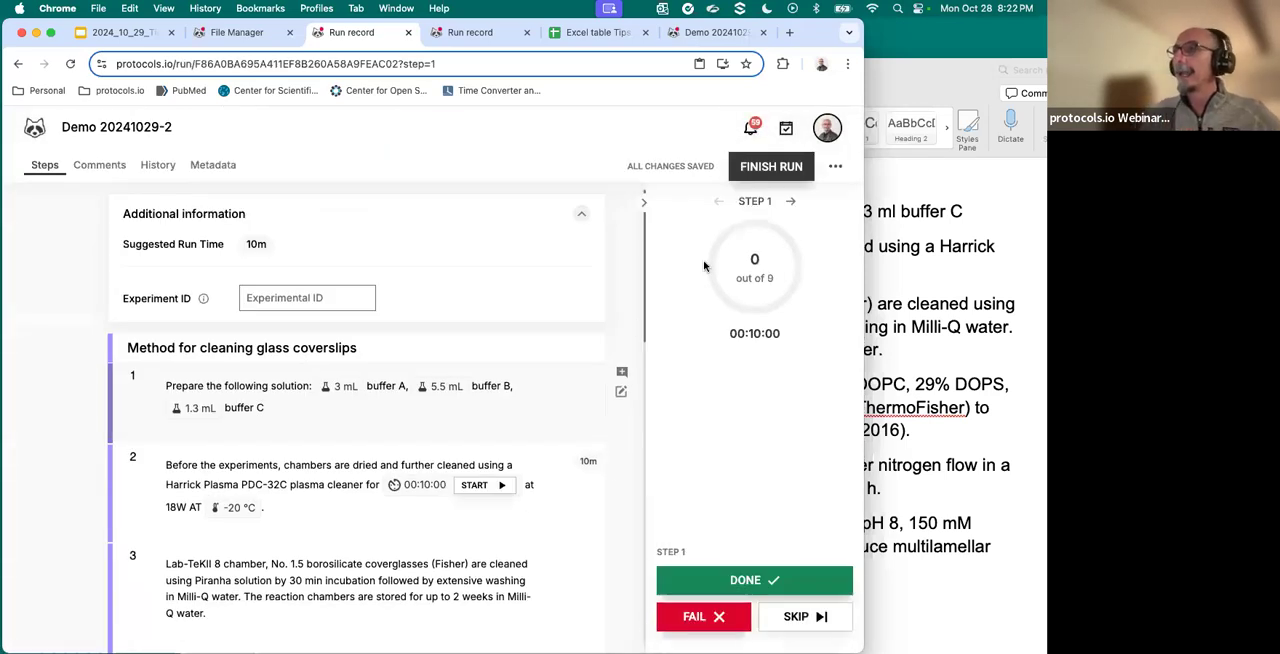
- Mark steps 1 to 4 of the run as done
left_click(797, 581)
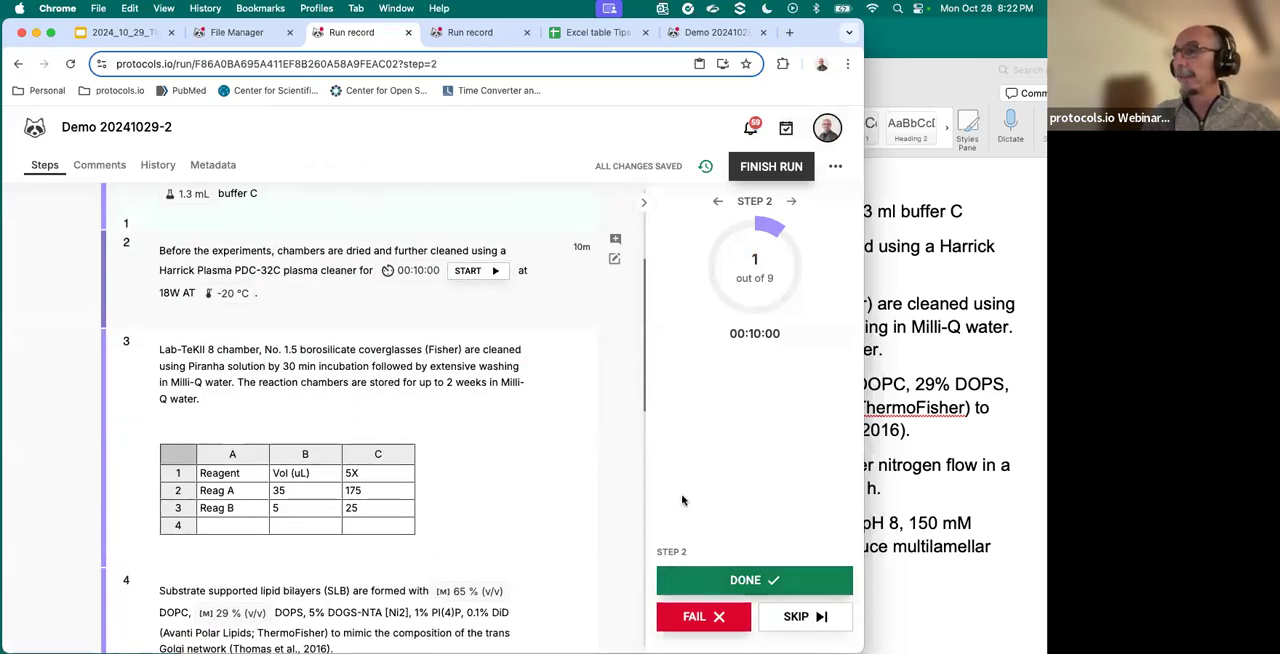
left_click(708, 588)
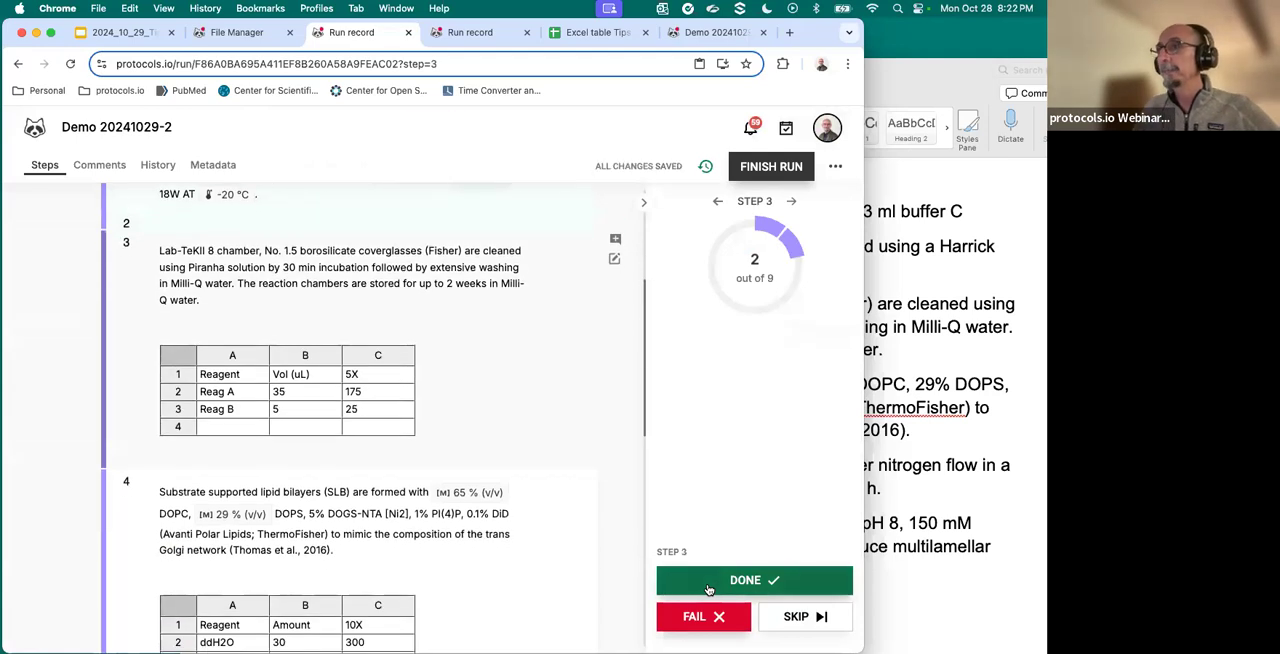
left_click(708, 588)
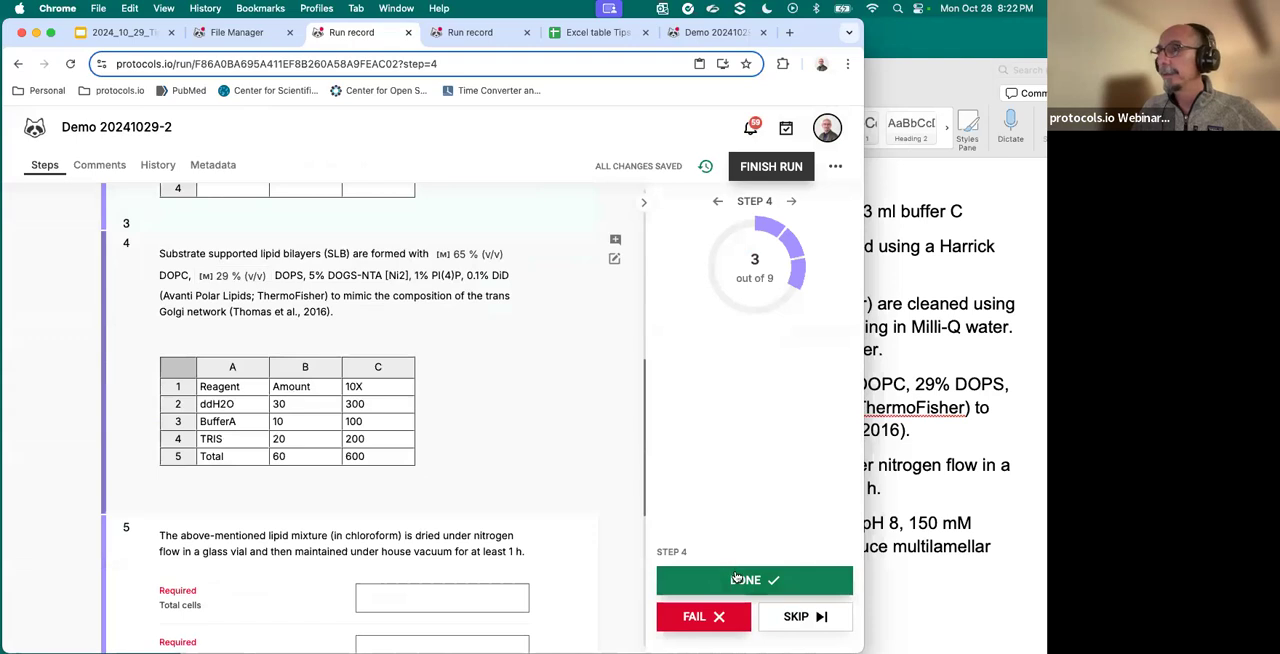
left_click(736, 578)
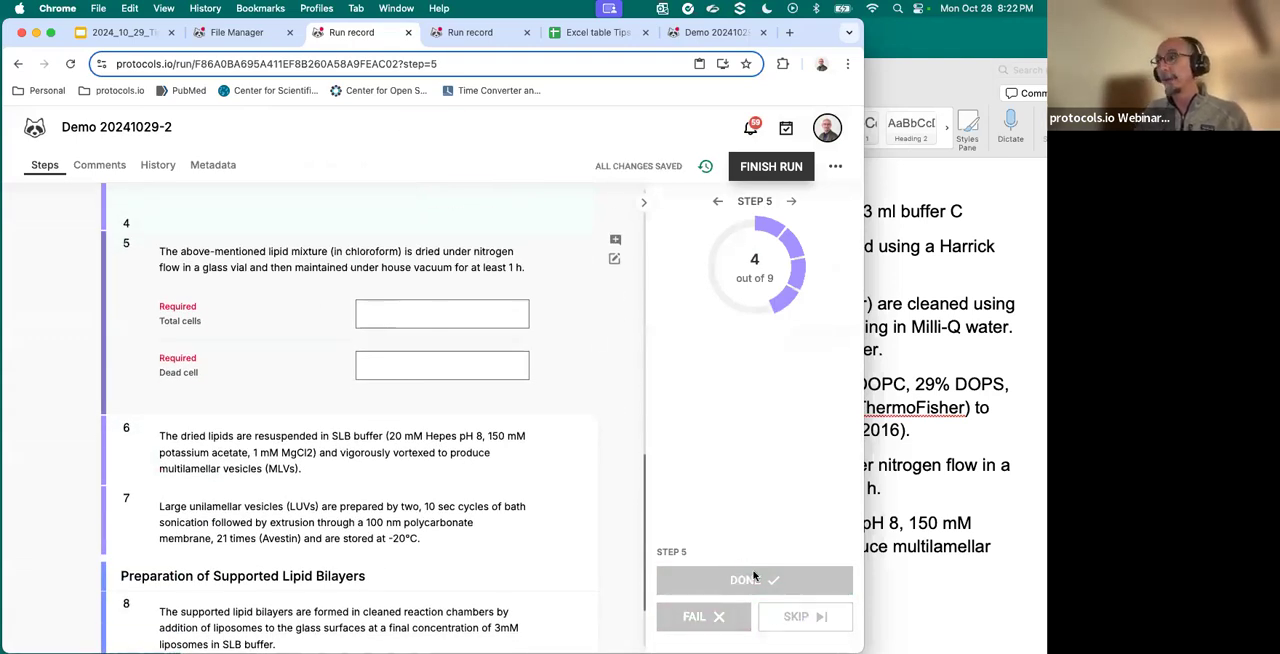
- Fill in the required step 5 values with 450 for Total cells and 147 for Dead cell
left_click(431, 316)
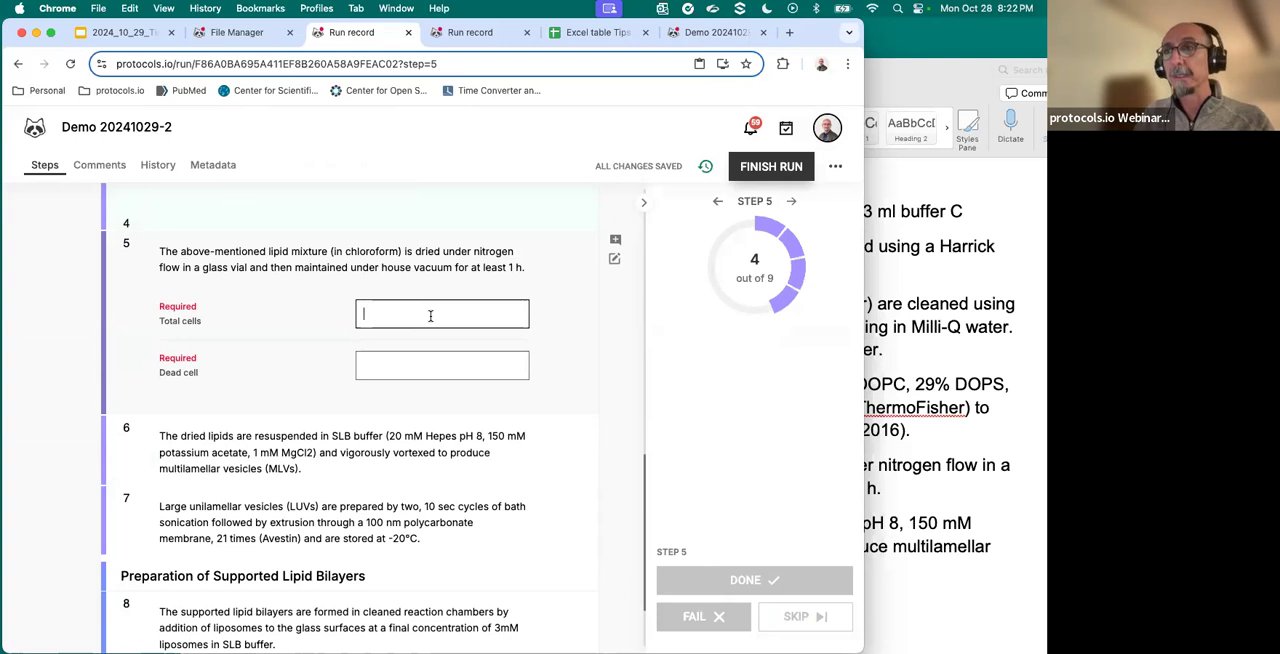
type("45")
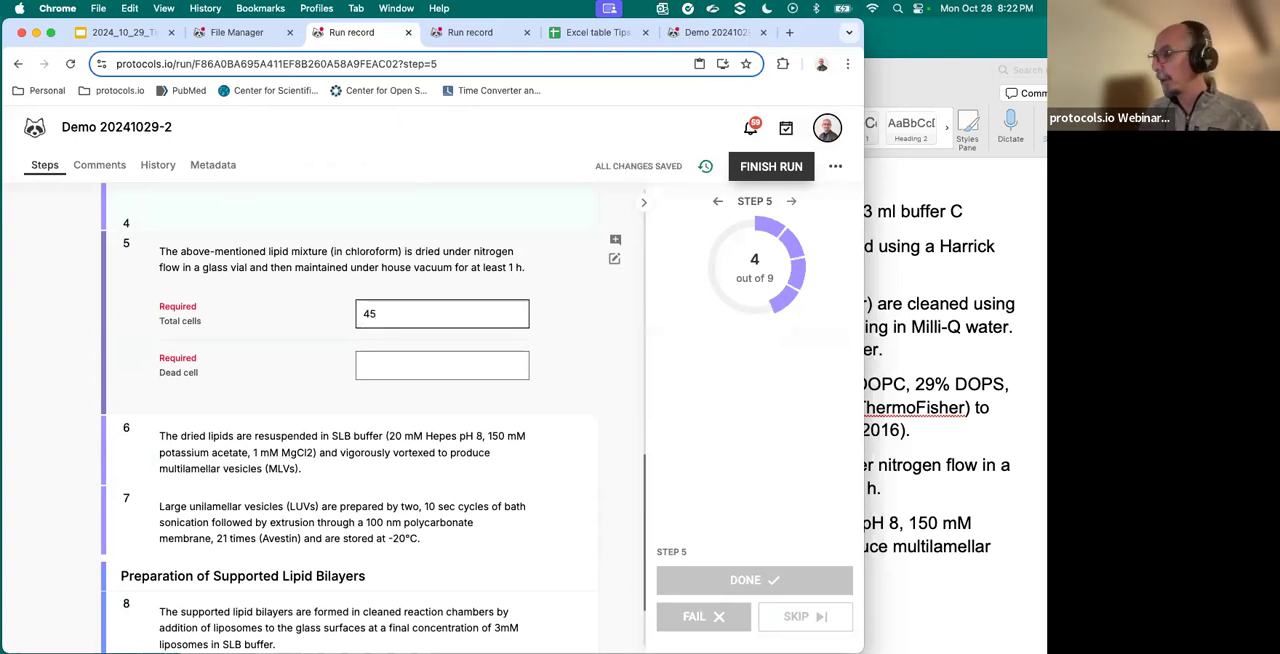
type("0")
left_click(446, 368)
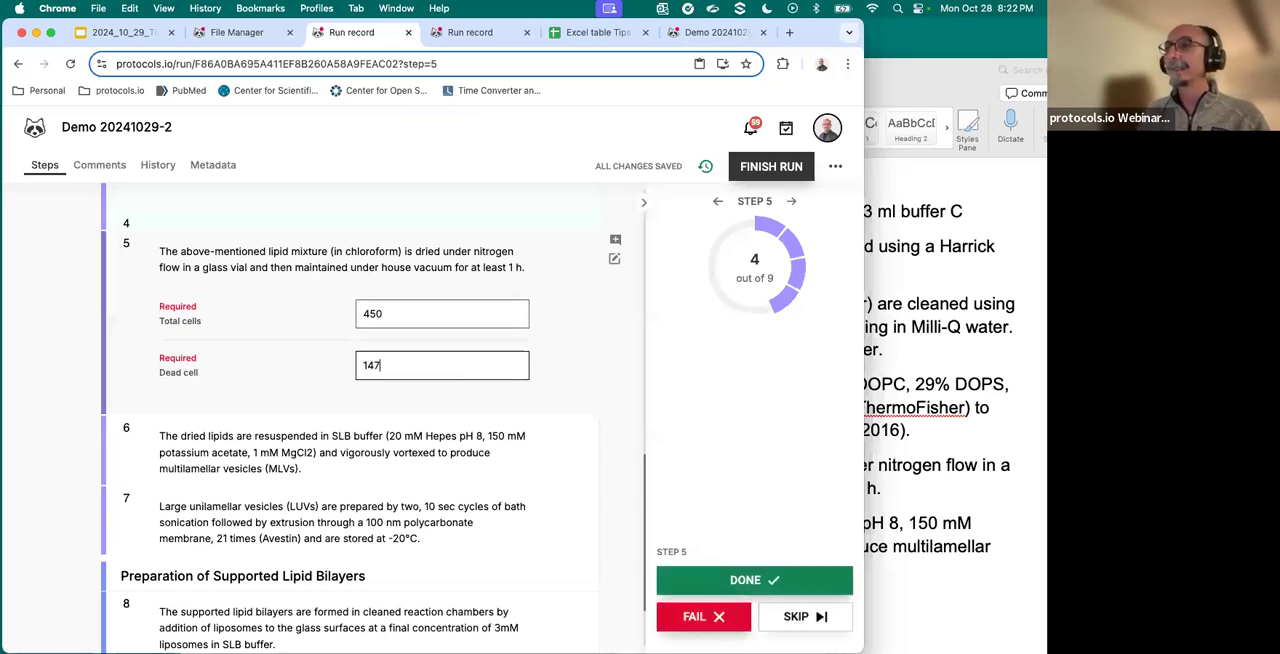
- Mark steps 5 to 9 as done, then finish the run and confirm its submission
left_click(772, 579)
left_click(772, 579)
left_click(772, 579)
left_click(772, 579)
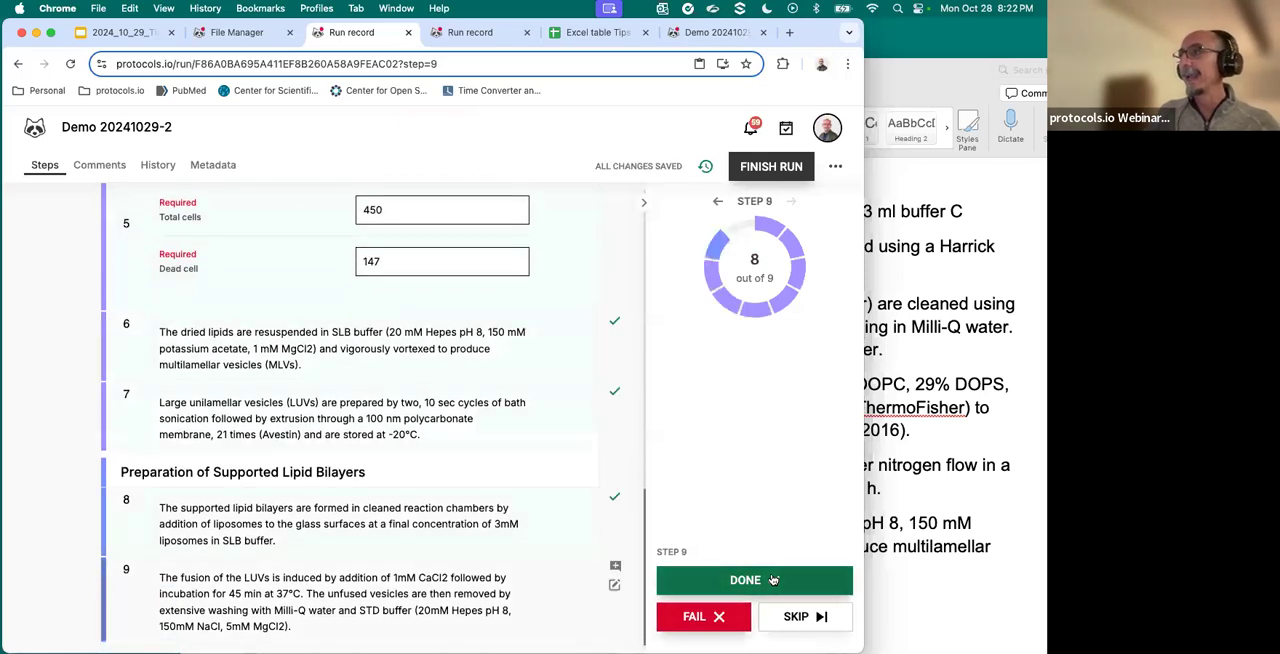
left_click(772, 579)
left_click(775, 170)
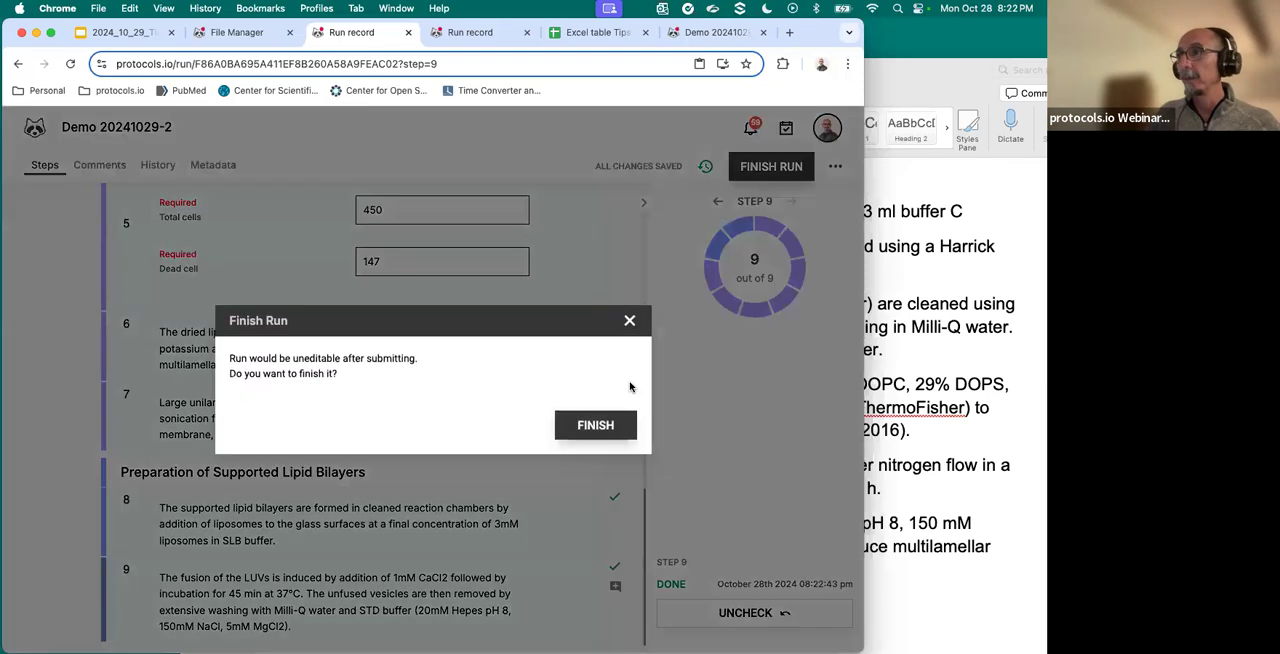
left_click(596, 425)
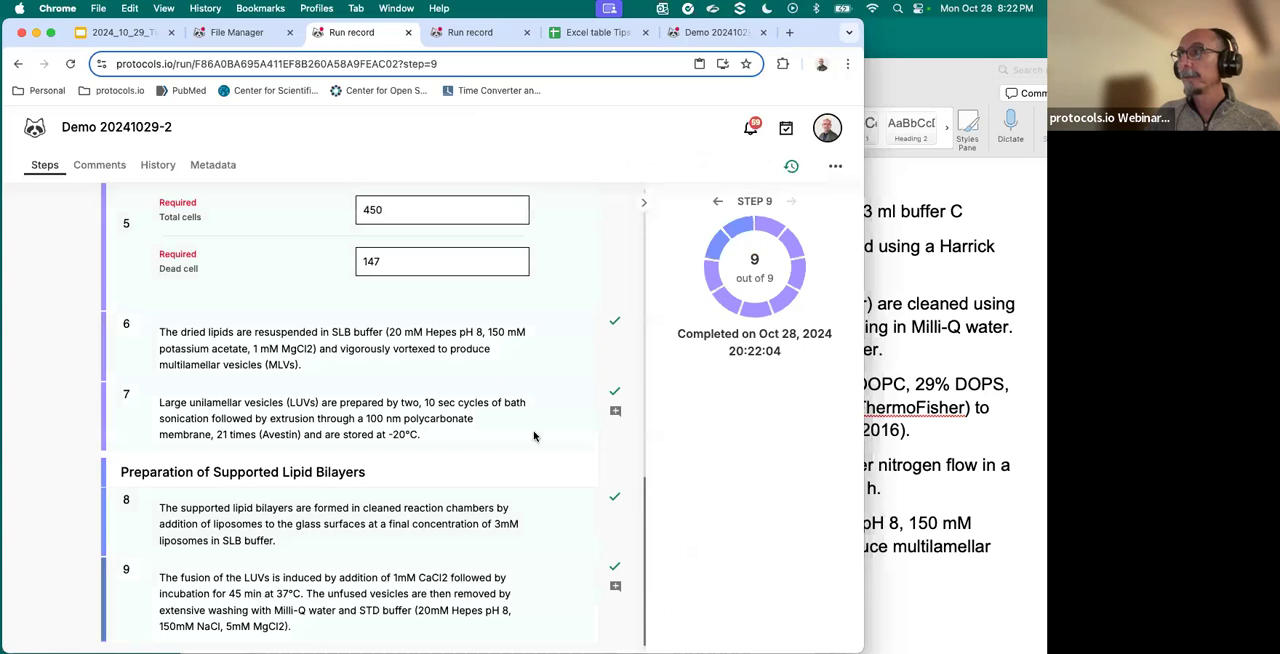
- Refresh the Tips and Tricks folder in the file manager and check the cell values in the completed Demo 20241029-2 run record
left_click(237, 33)
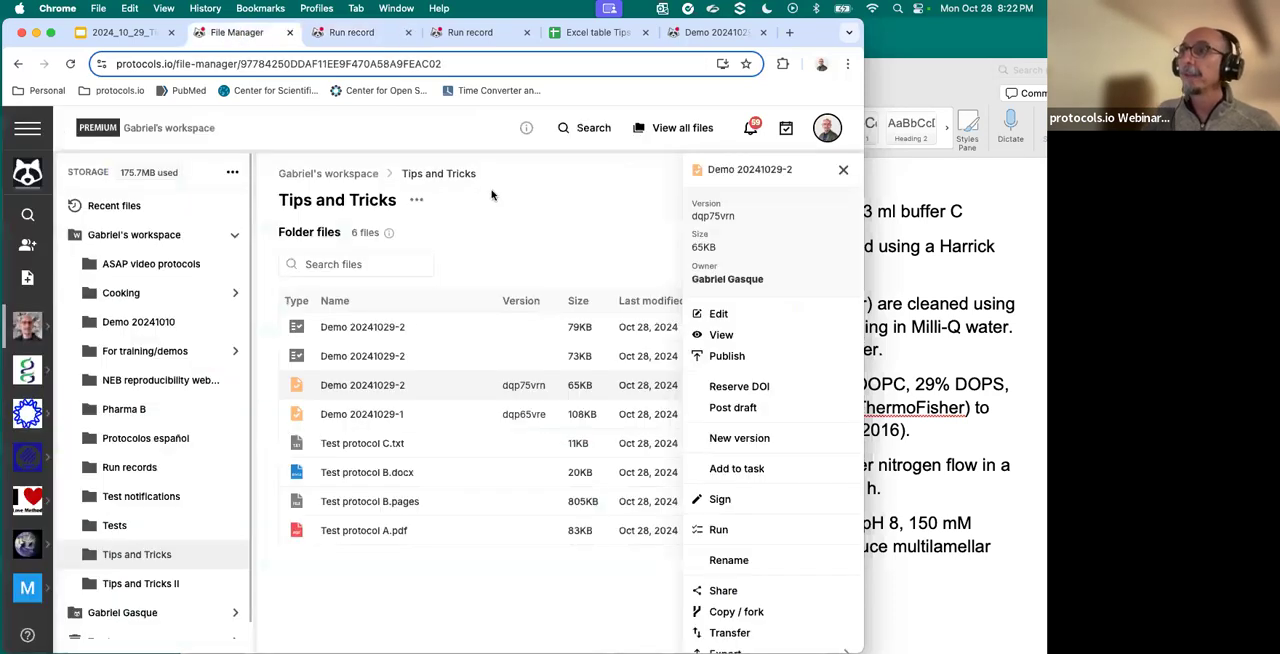
left_click(70, 64)
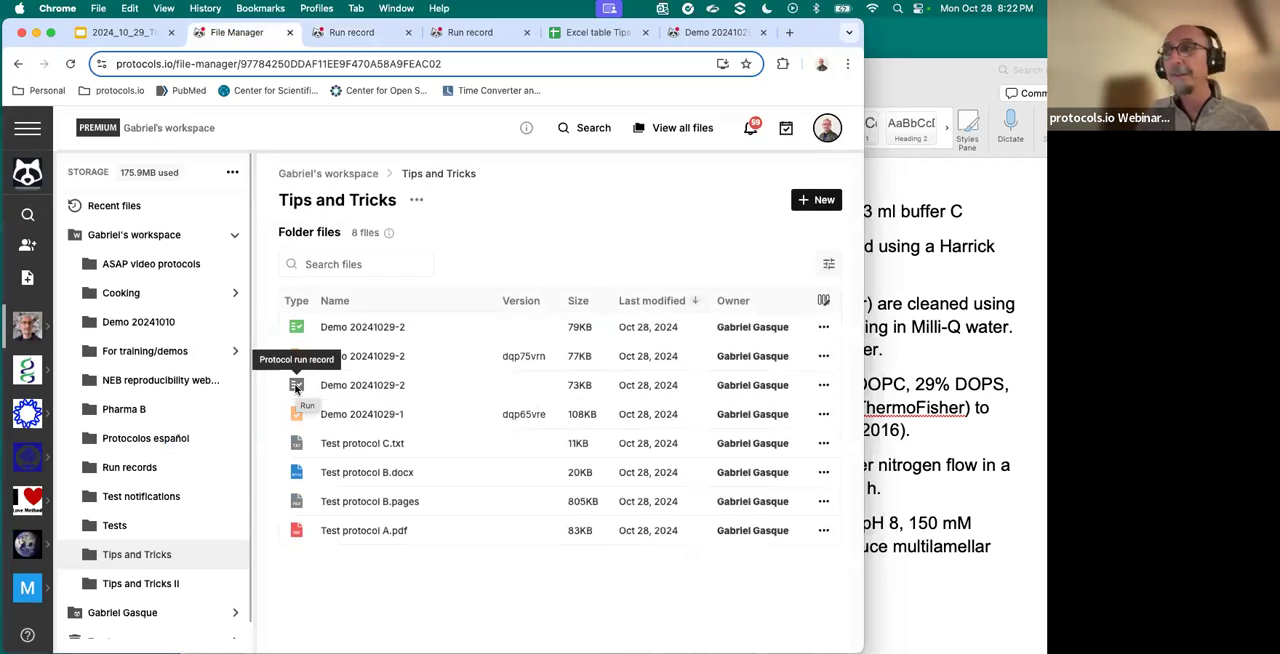
left_click(355, 330)
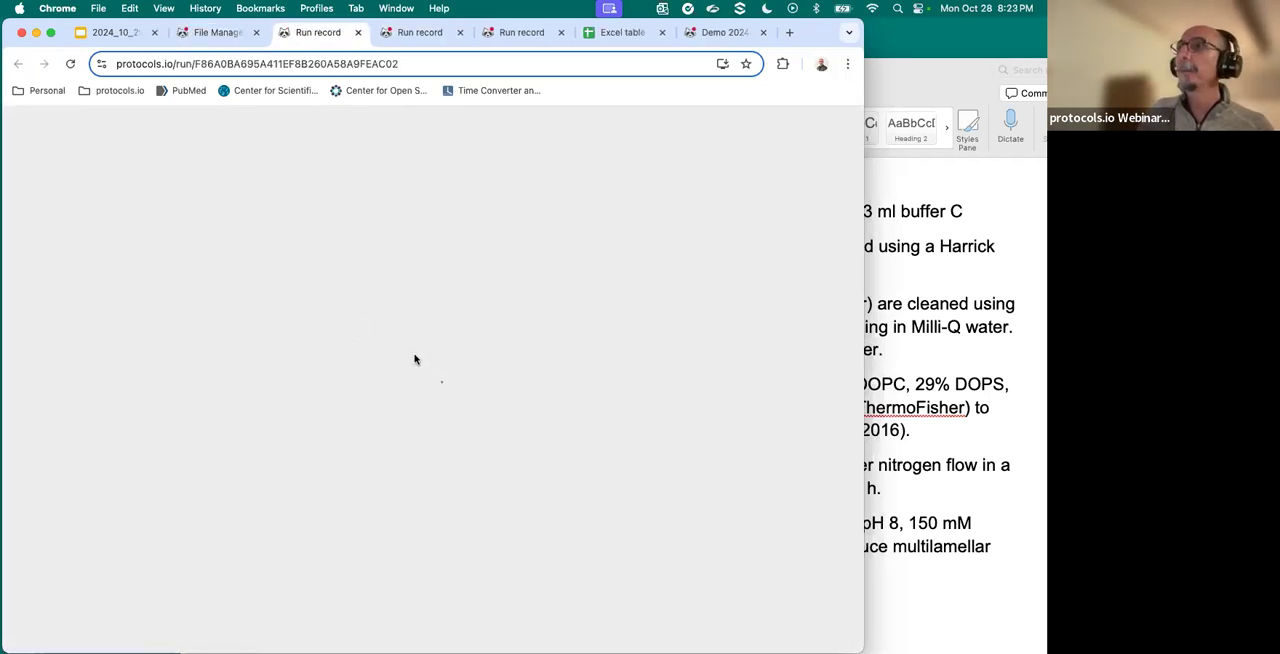
scroll(620, 457, "down", 10)
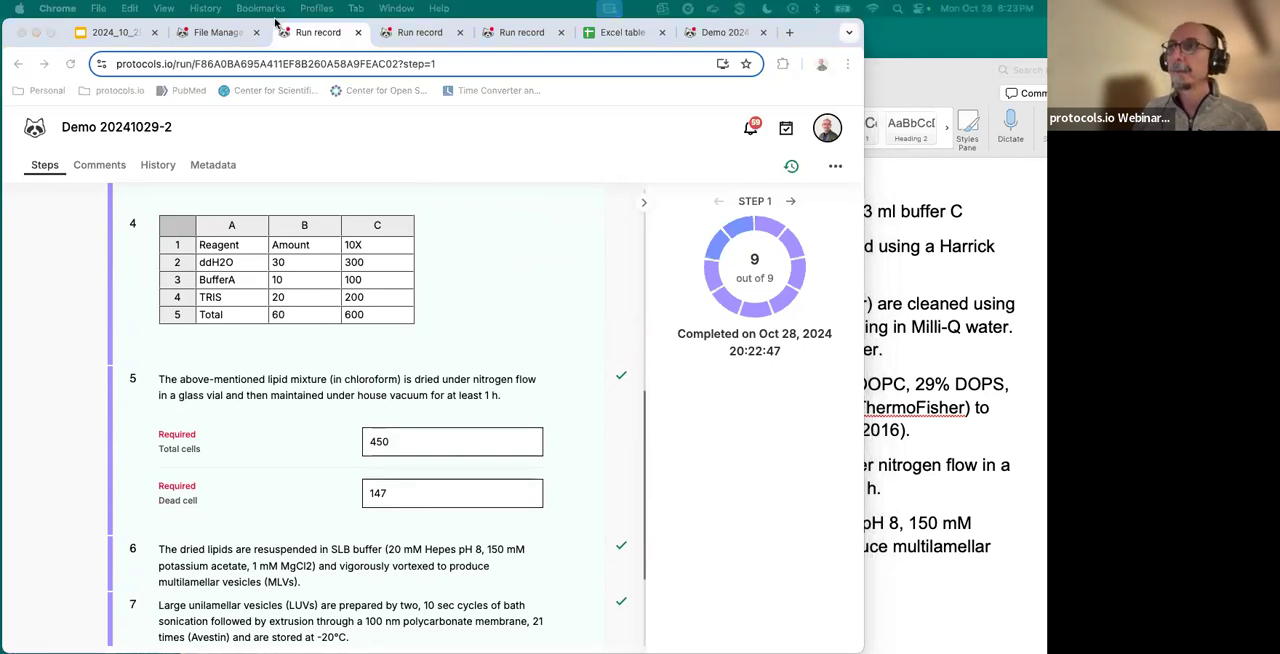
- Close the three open run record pages and return to the Tips and Tricks folder in the file manager
left_click(226, 34)
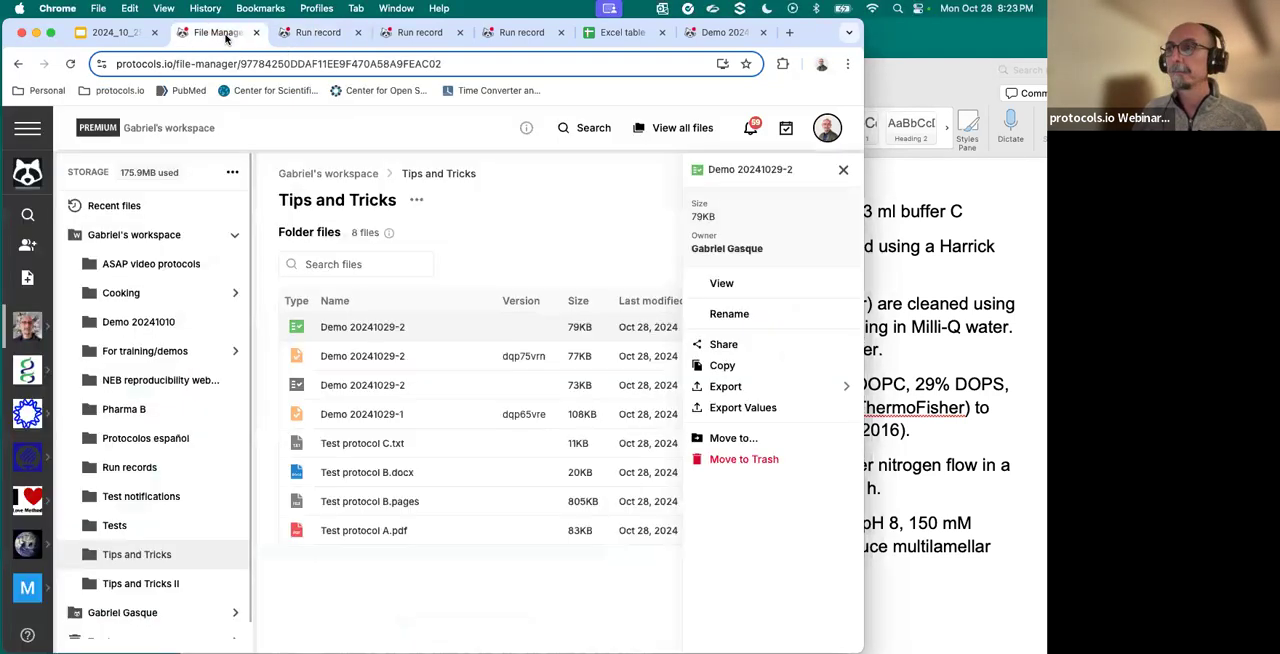
left_click(298, 33)
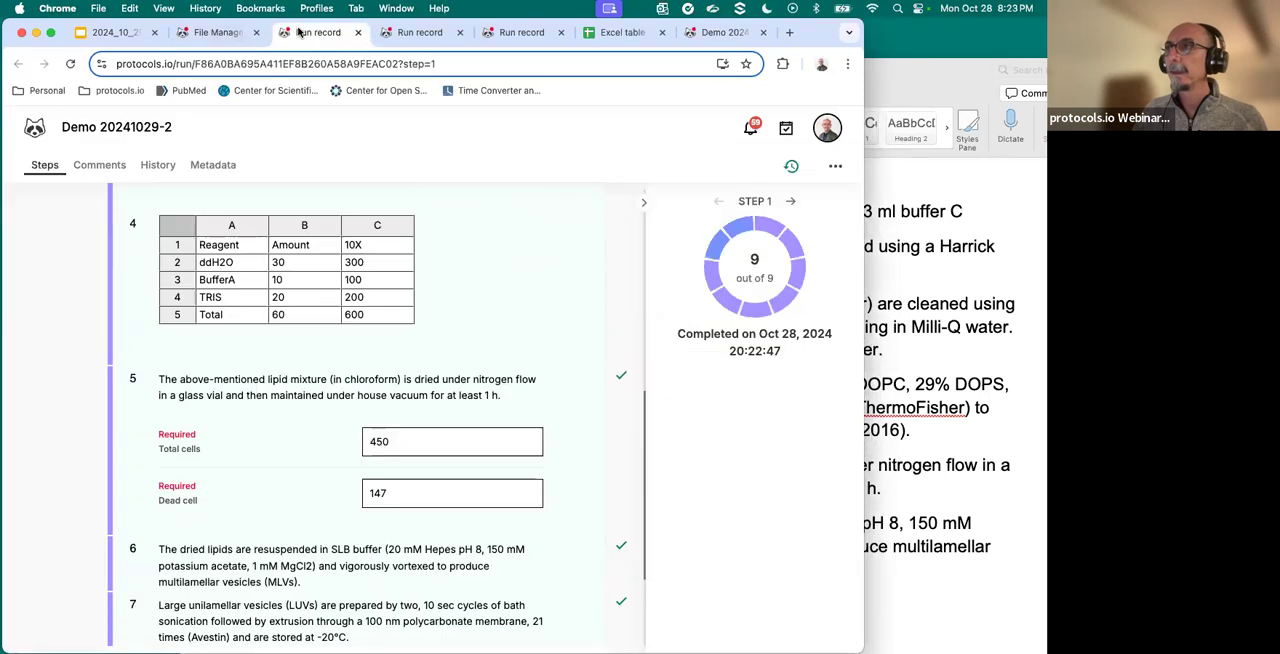
left_click(356, 33)
left_click(345, 33)
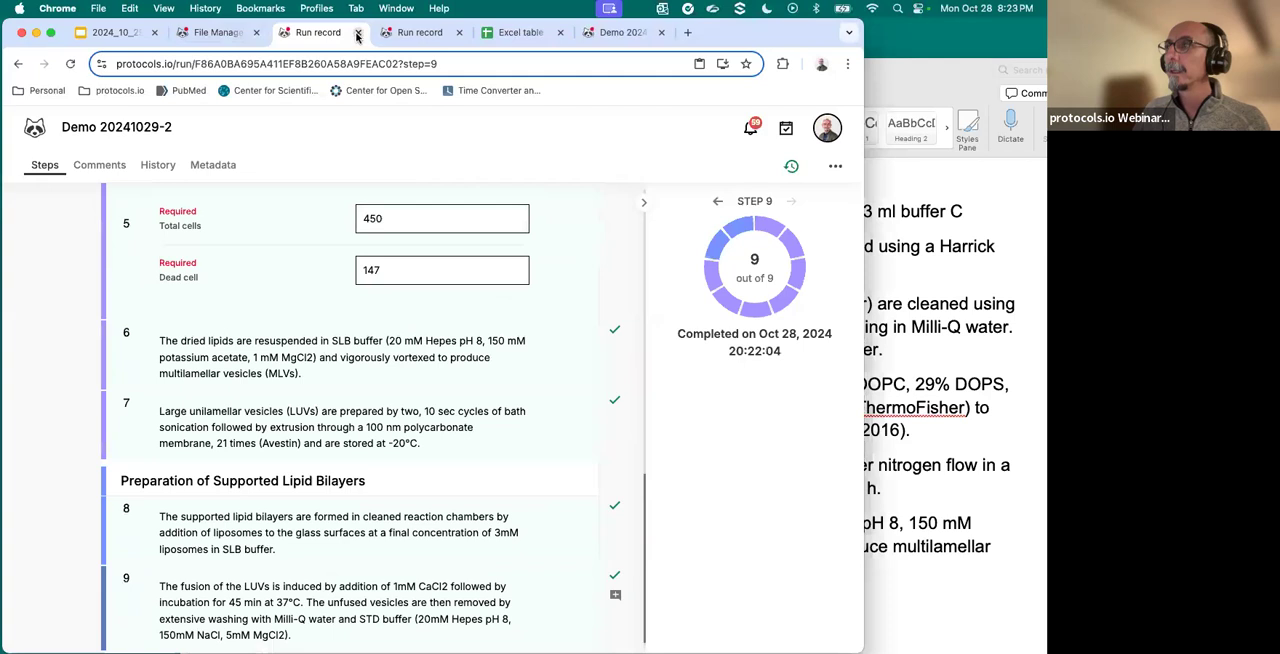
left_click(356, 33)
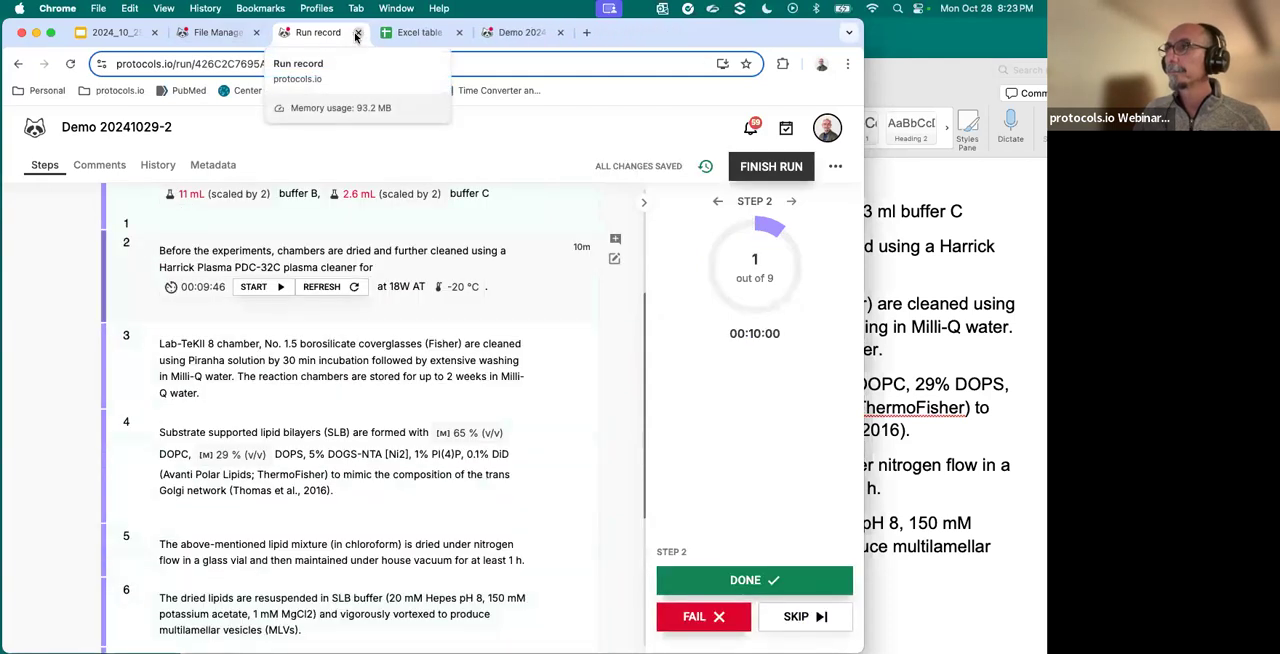
left_click(356, 33)
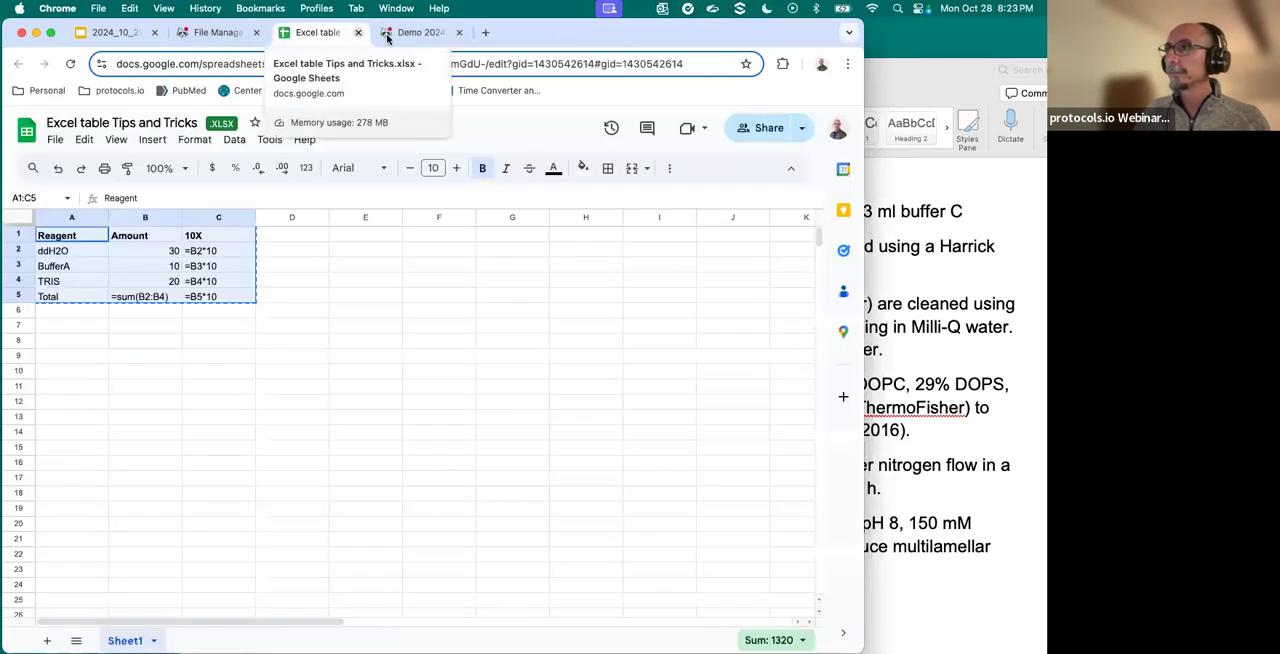
left_click(436, 37)
left_click(215, 32)
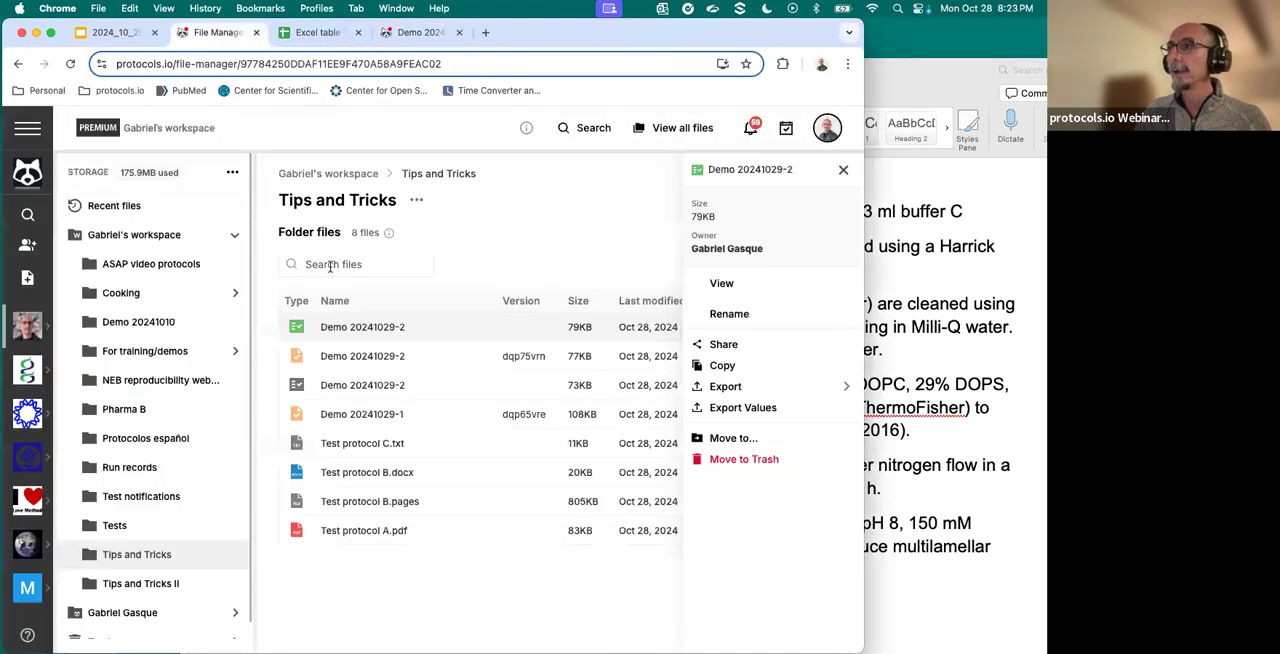
- Open the Demo 20241029-2 protocol for editing and add a new line below the text of step 6
left_click(347, 355)
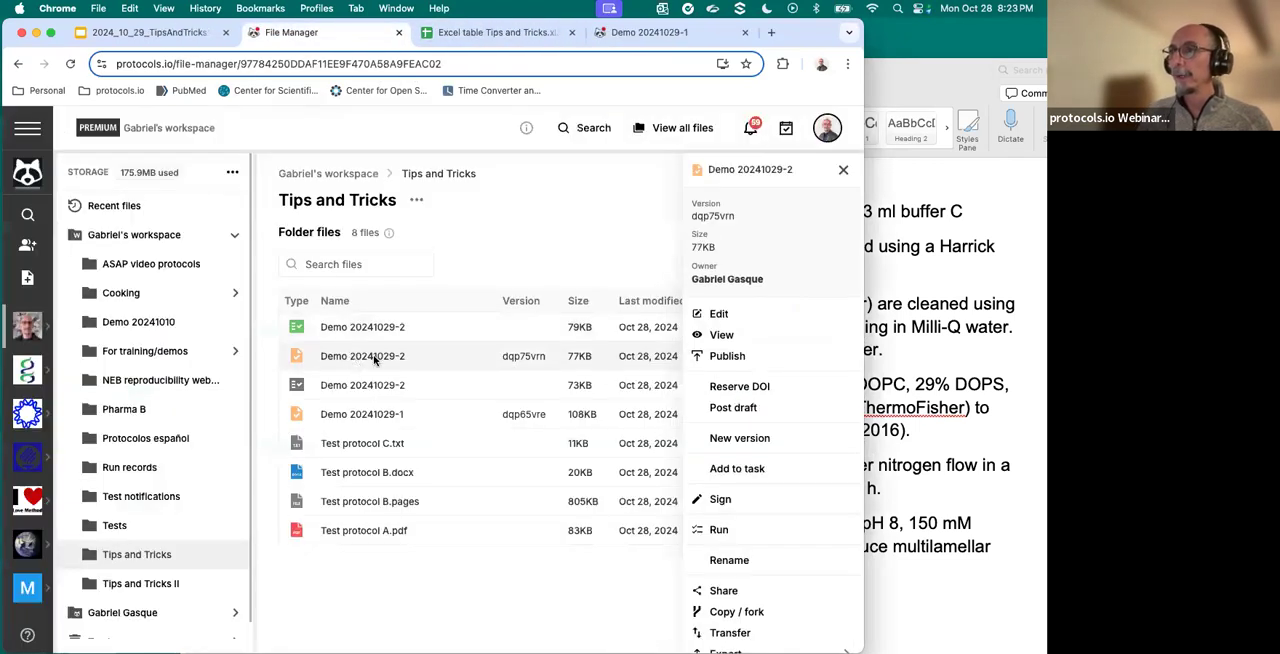
double_click(378, 359)
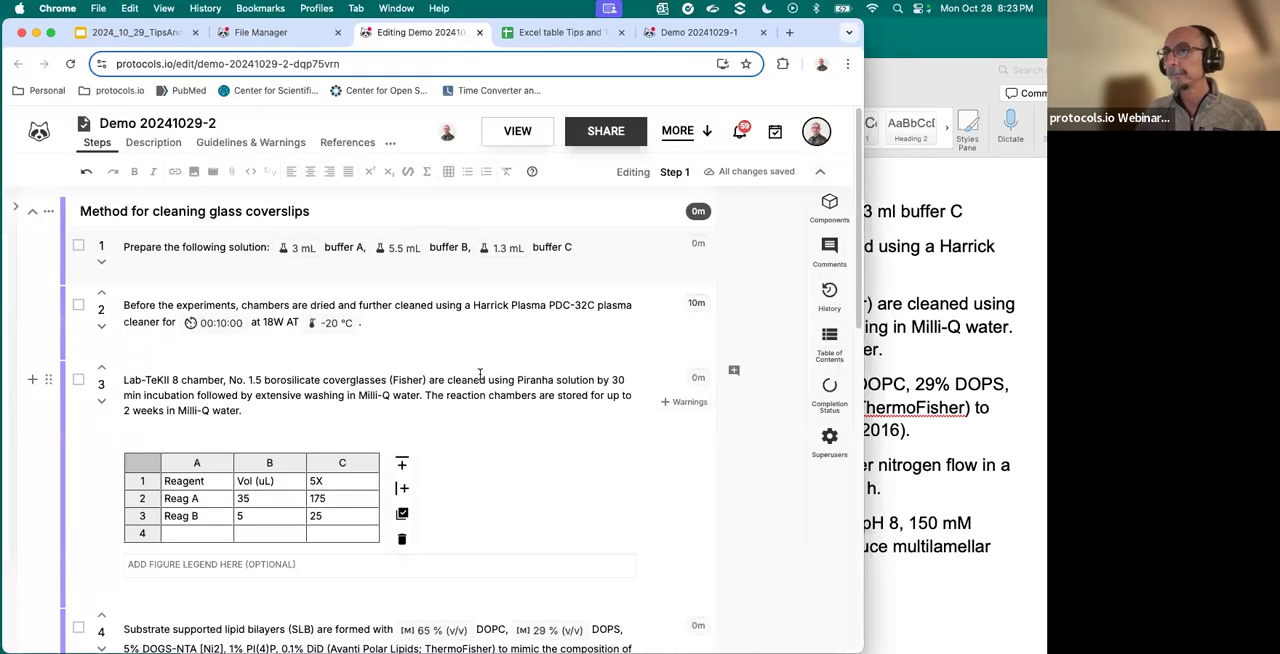
scroll(470, 390, "down", 10)
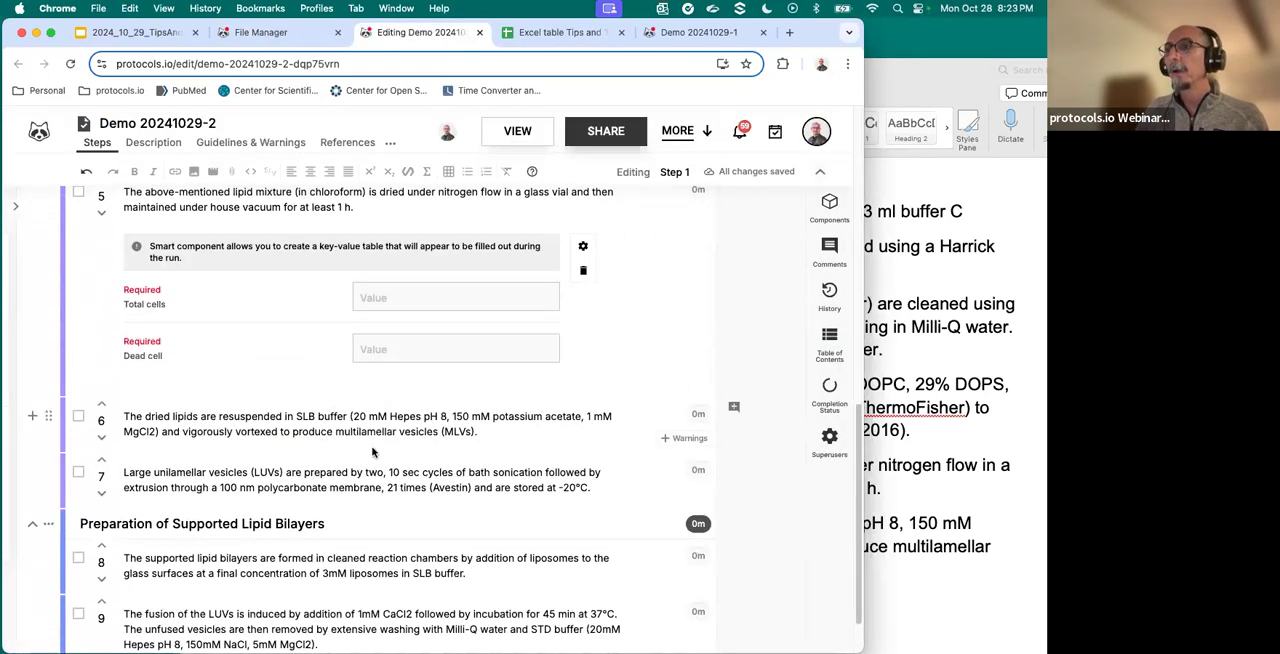
left_click(490, 432)
key("Return")
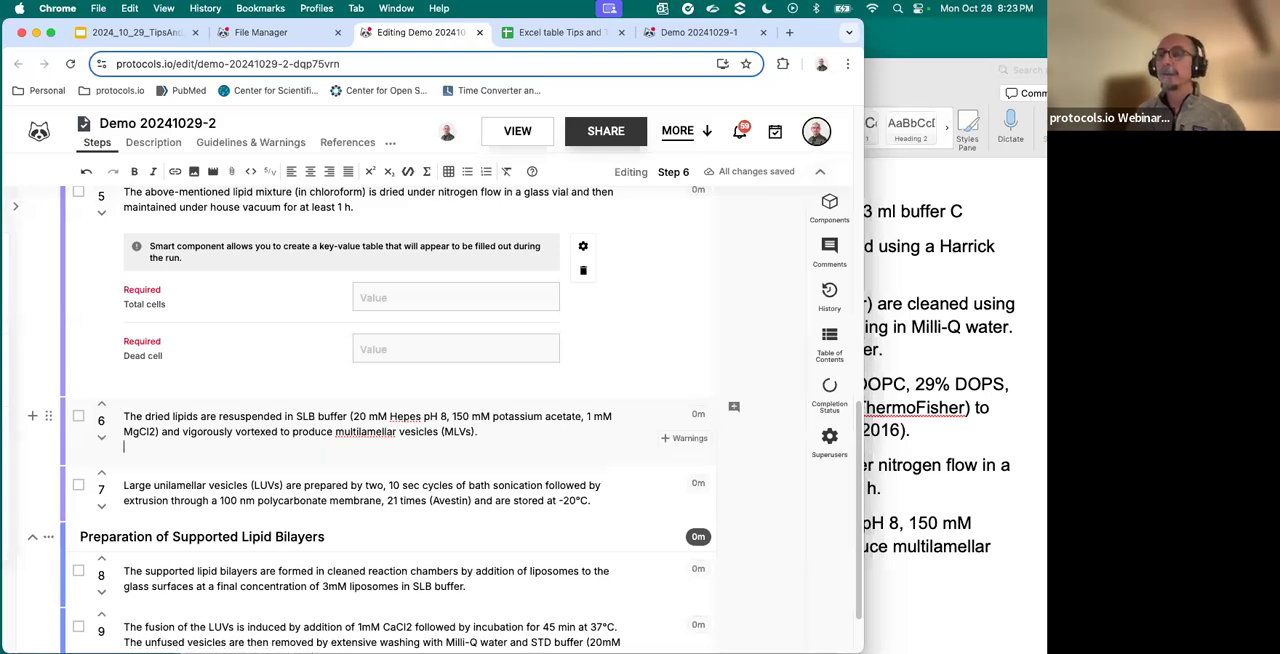
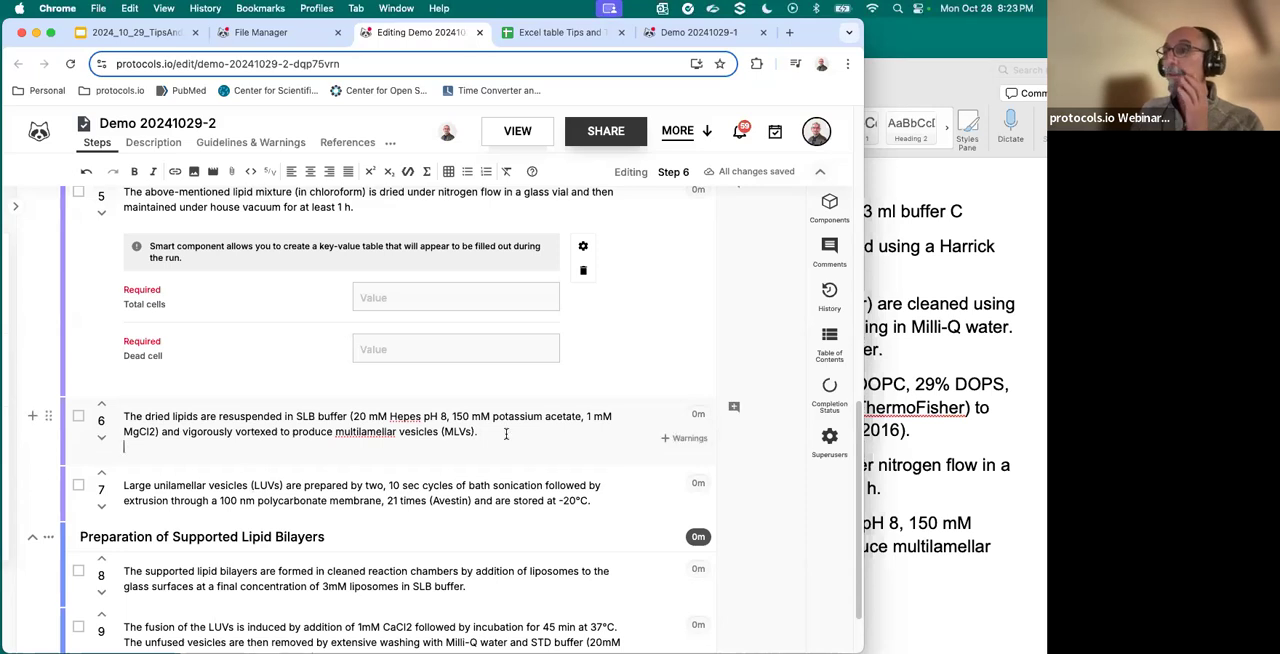
- Insert the image Agarose-gel-electrophoresis-2-of-PCR-product-of-different-organisms-Lanes-1-12.png from the protocols.io documents folder below the text of step 6
key("Return")
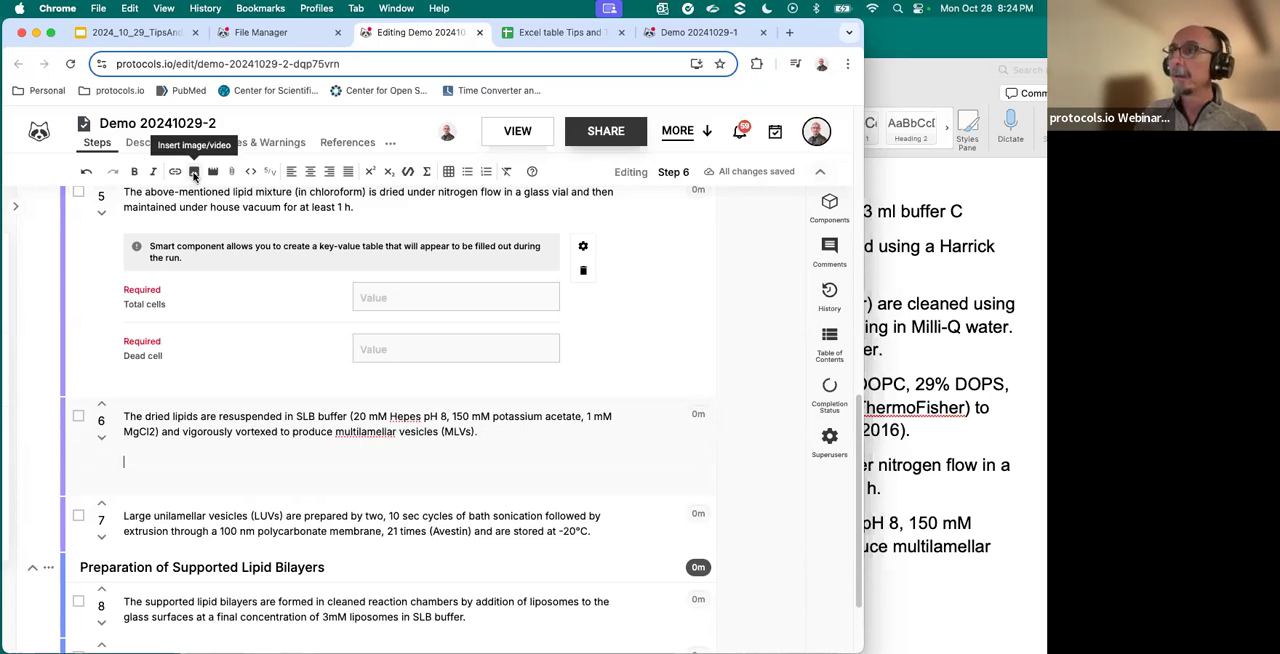
left_click(194, 172)
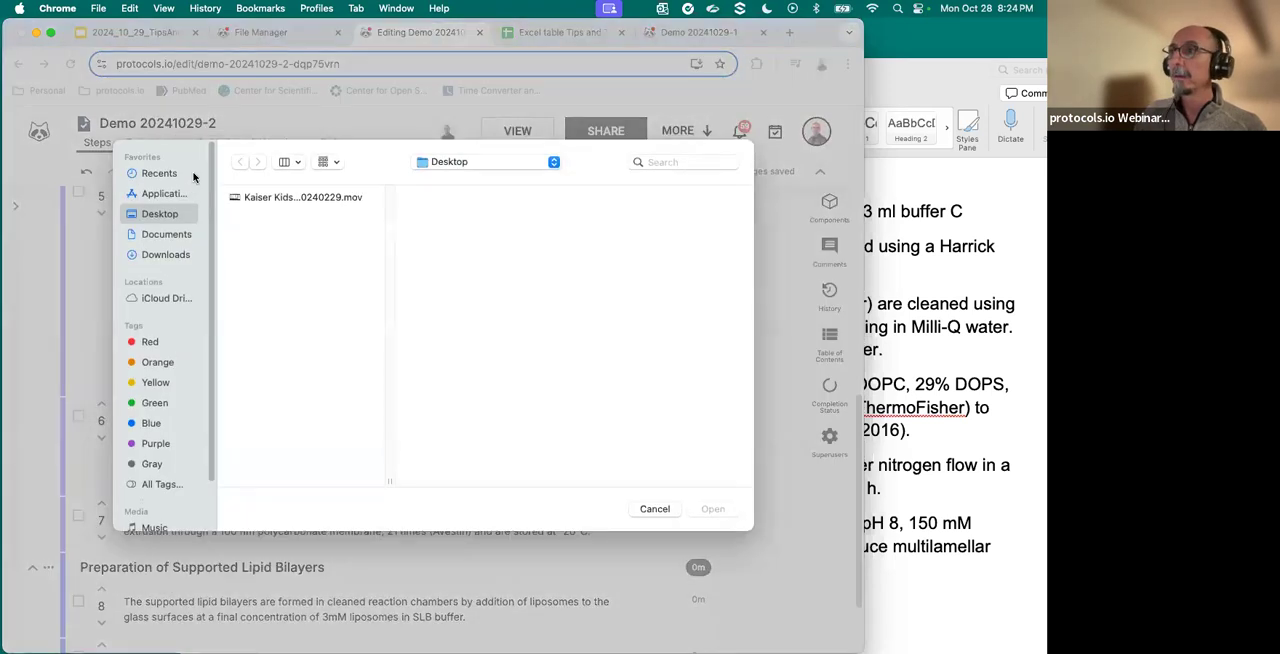
left_click(167, 234)
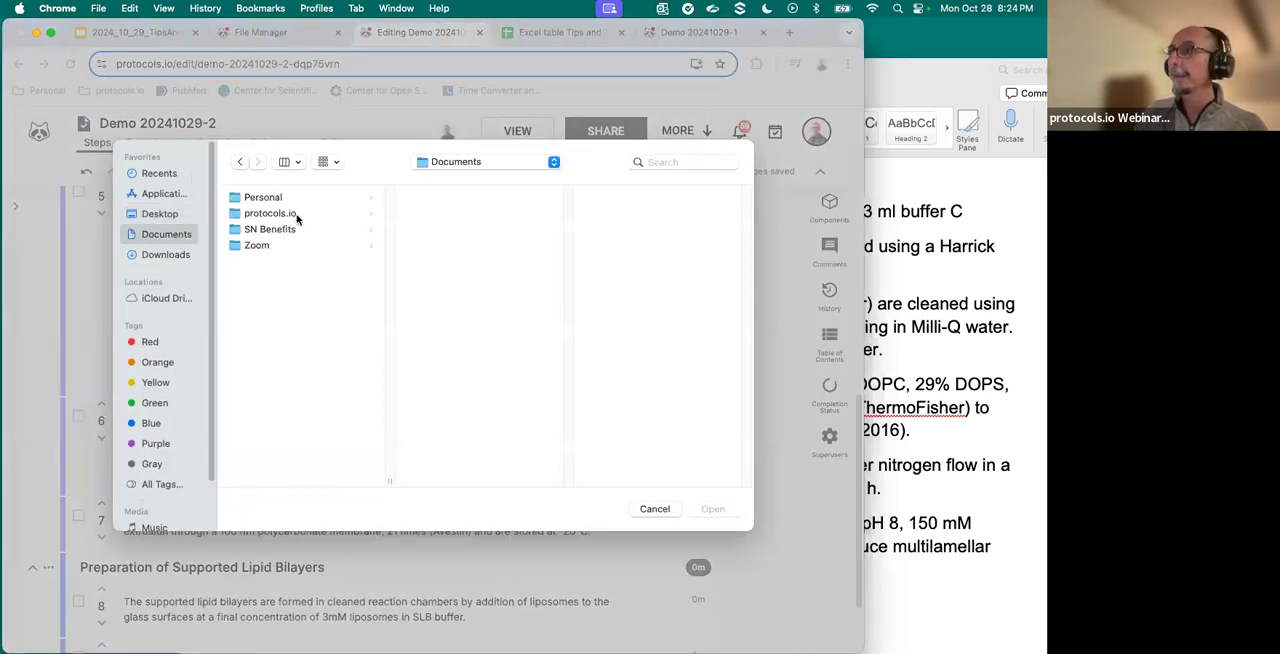
left_click(297, 215)
left_click(440, 214)
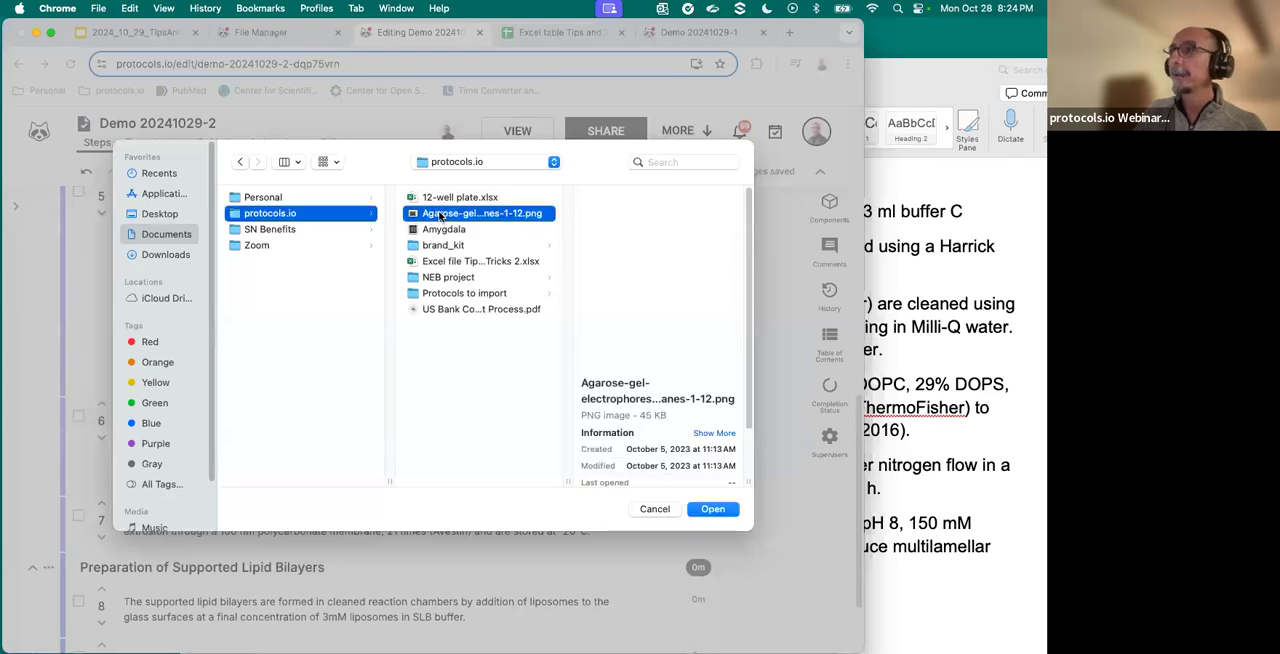
left_click(712, 509)
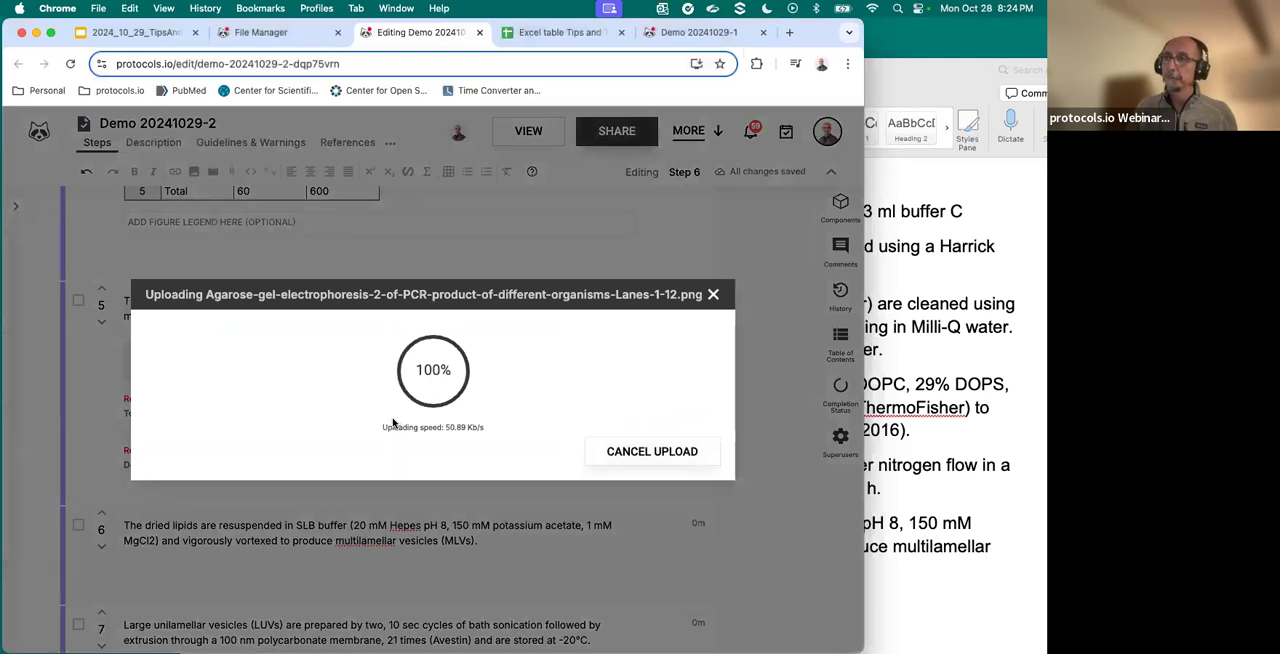
scroll(300, 390, "down", 4)
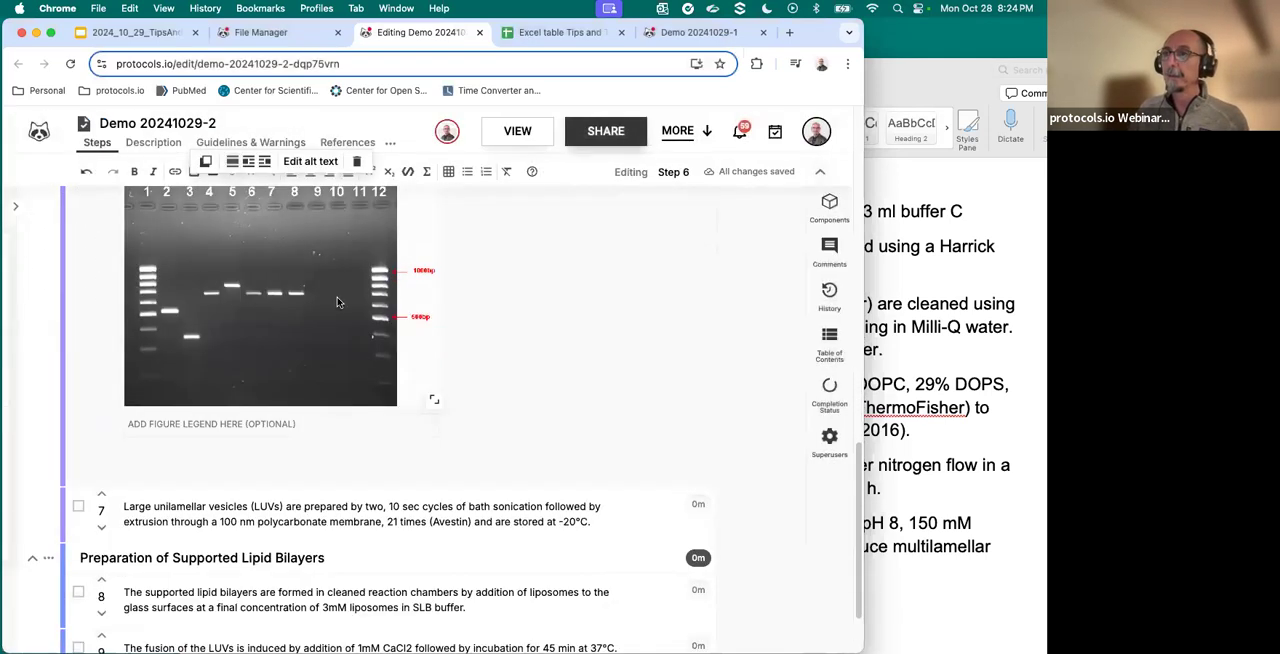
- Add a new line below the text of step 7 and bring the YouTube PCR video page into the browser window
left_click(596, 522)
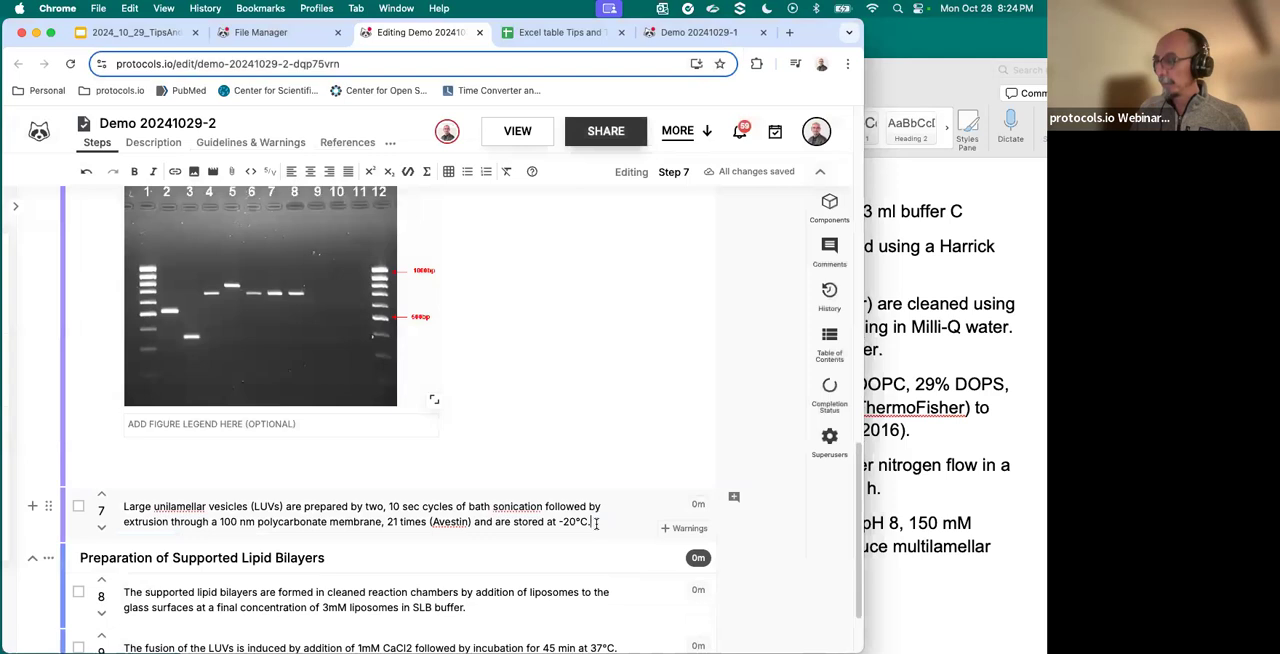
key("Return")
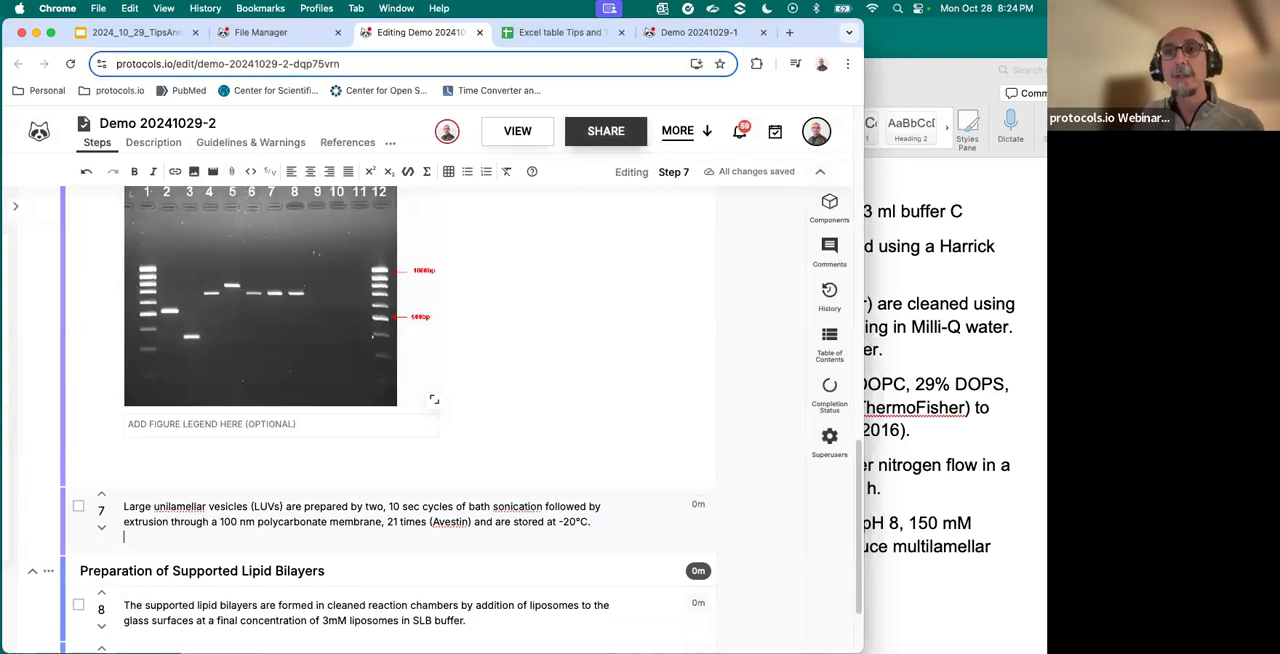
left_click_drag(571, 5, 495, 42)
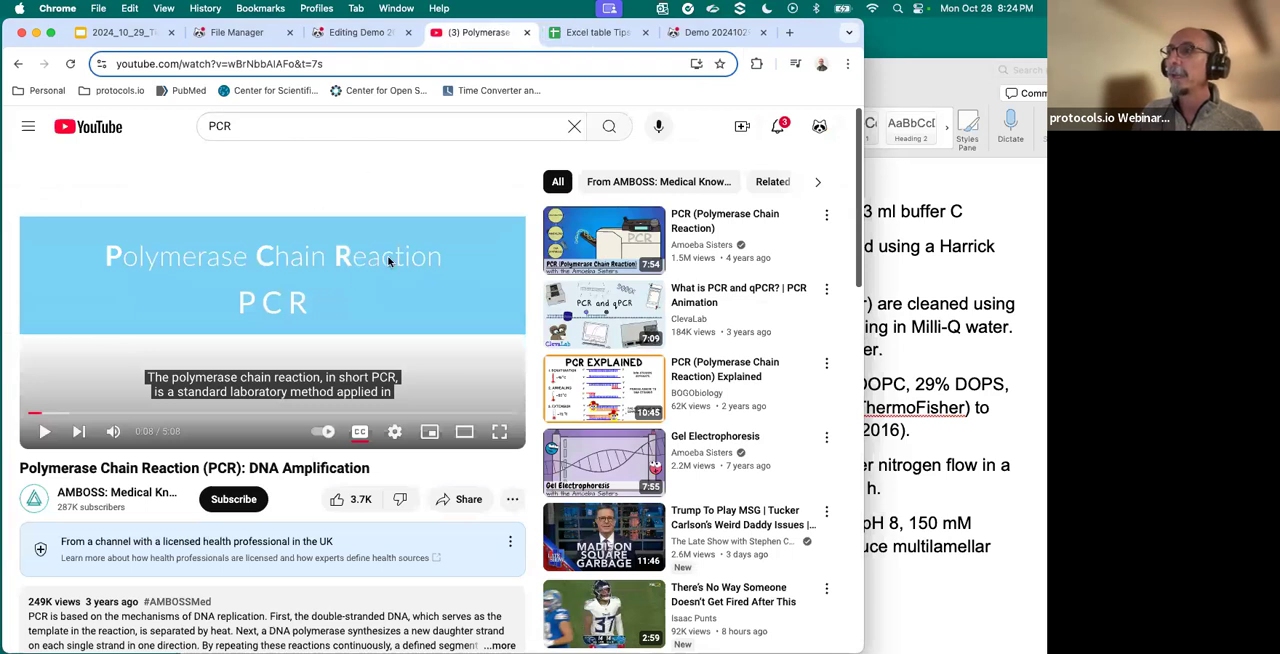
- Play the YouTube video Polymerase Chain Reaction (PCR): DNA Amplification, skip ahead to about 1:01 and pause it
left_click(45, 431)
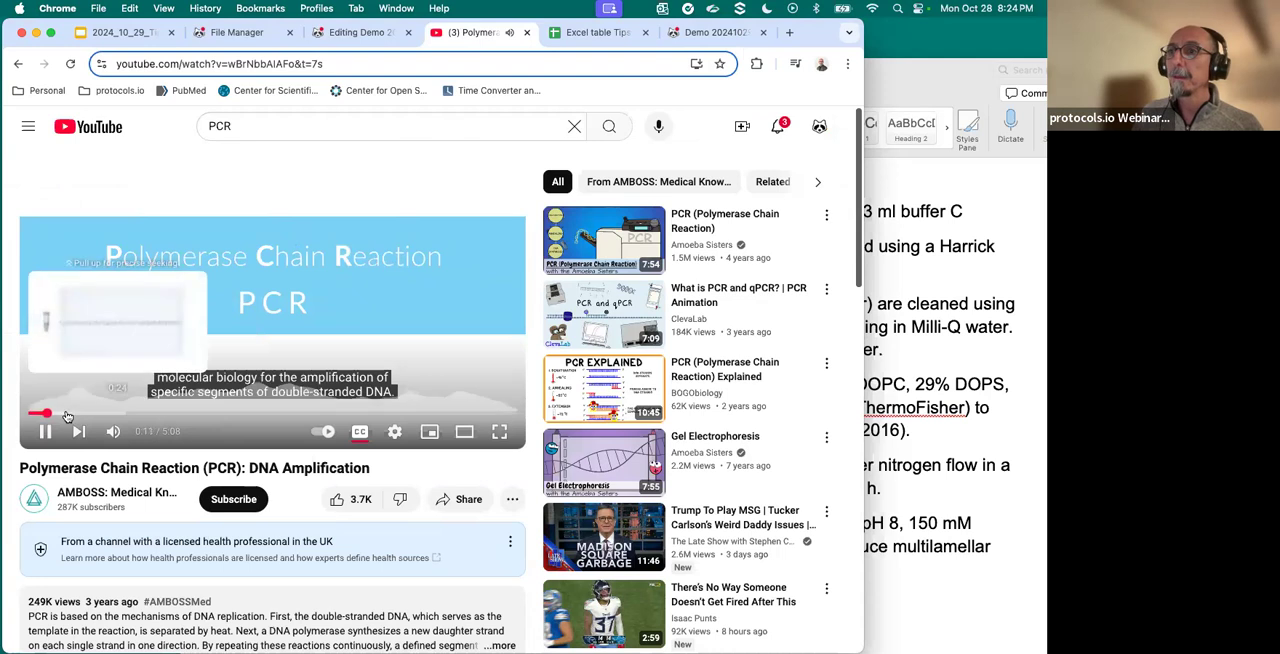
left_click(66, 413)
left_click(112, 413)
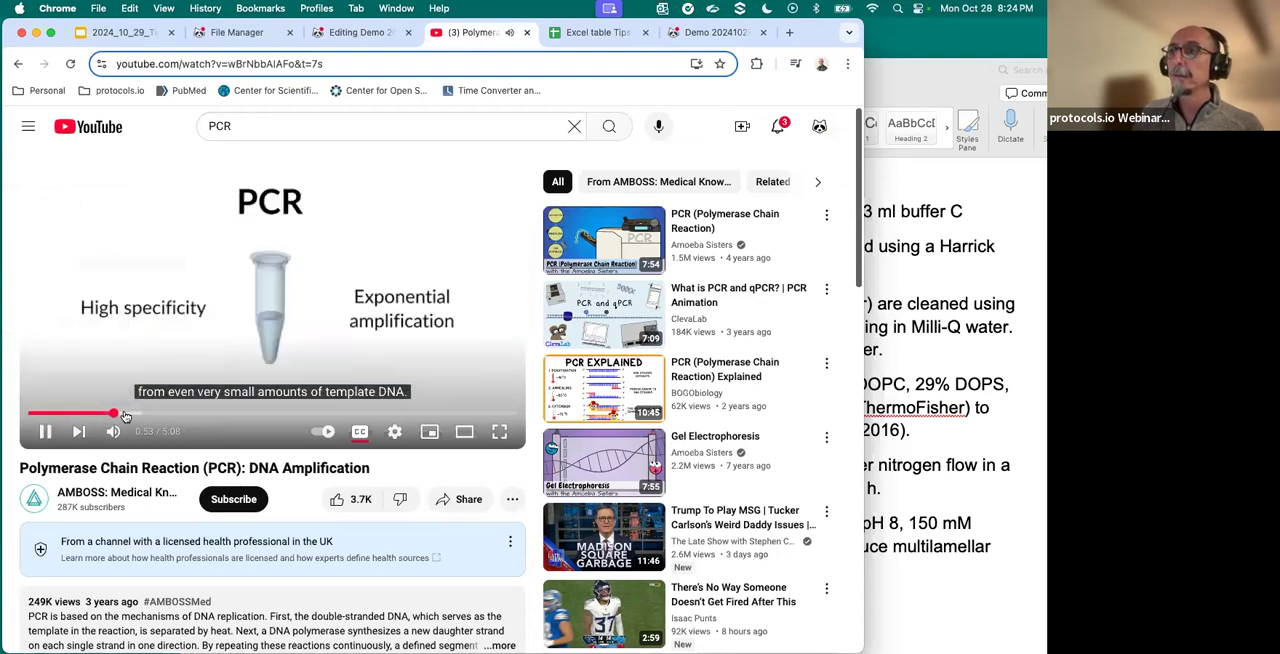
left_click(124, 413)
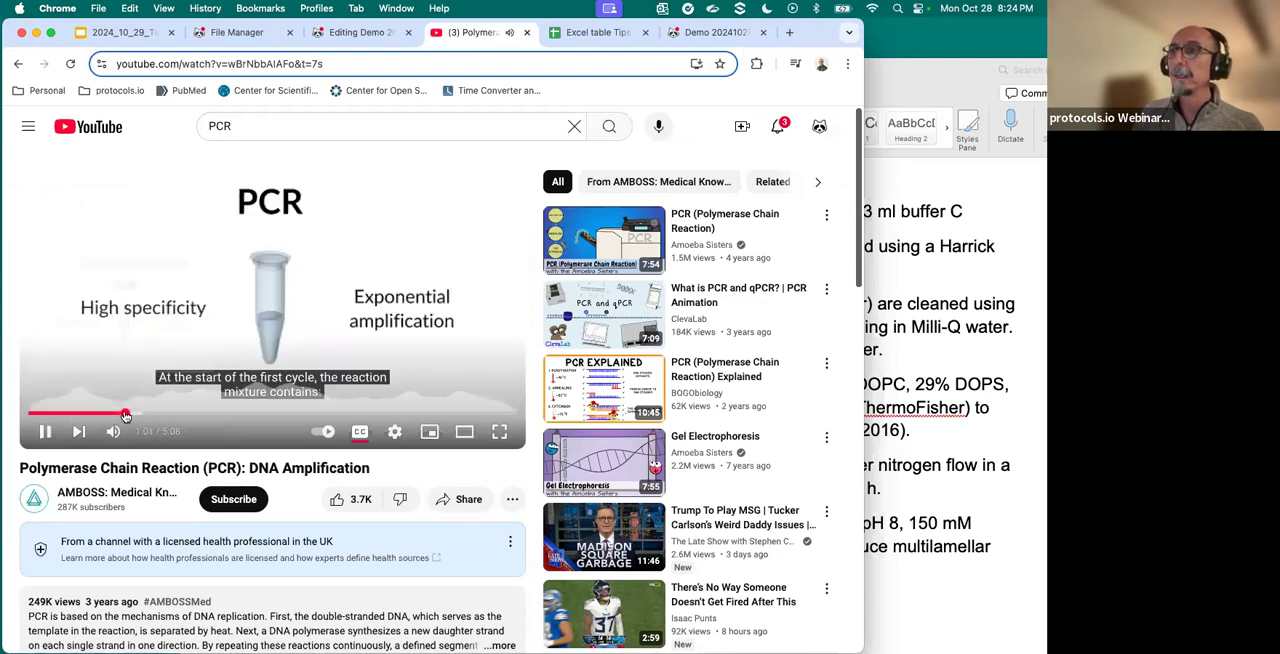
left_click(44, 435)
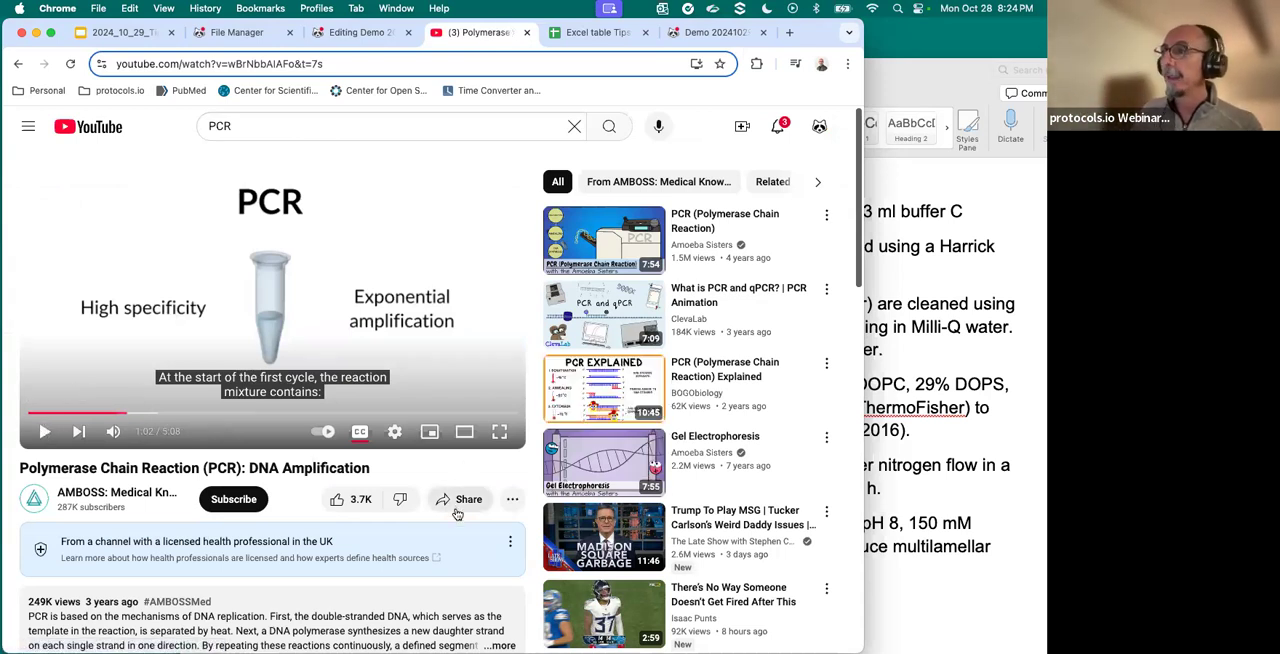
- Copy the embed code of the YouTube PCR video from its sharing options
left_click(456, 502)
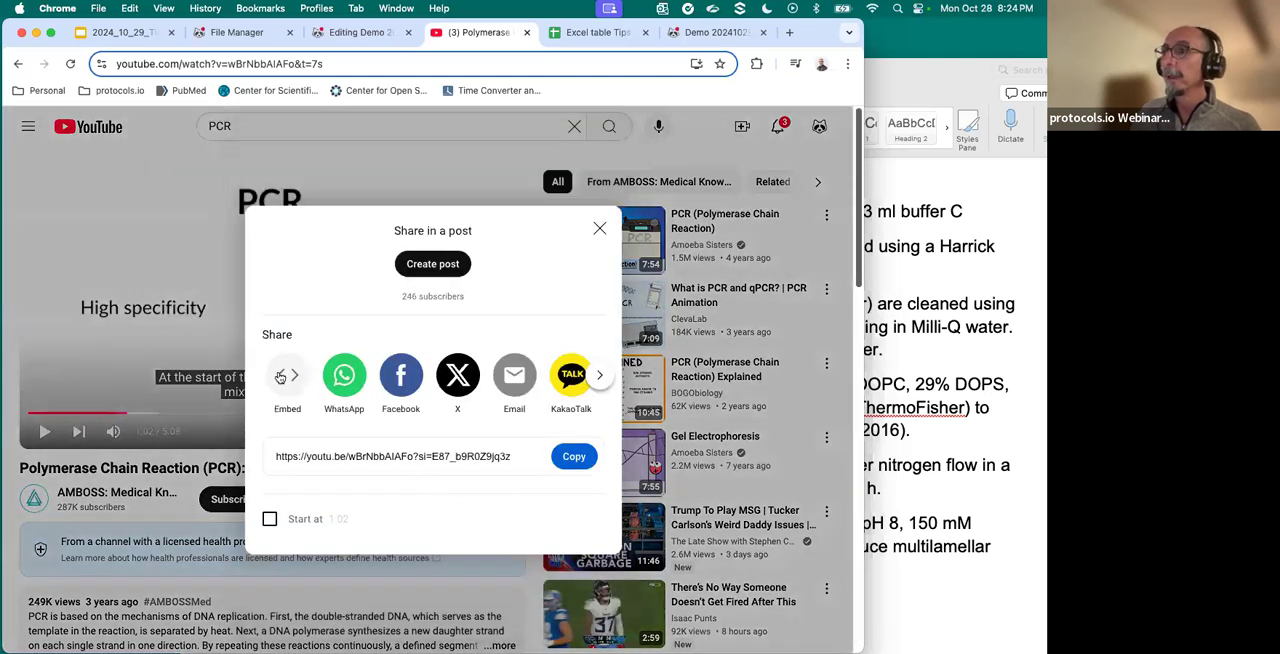
left_click(287, 374)
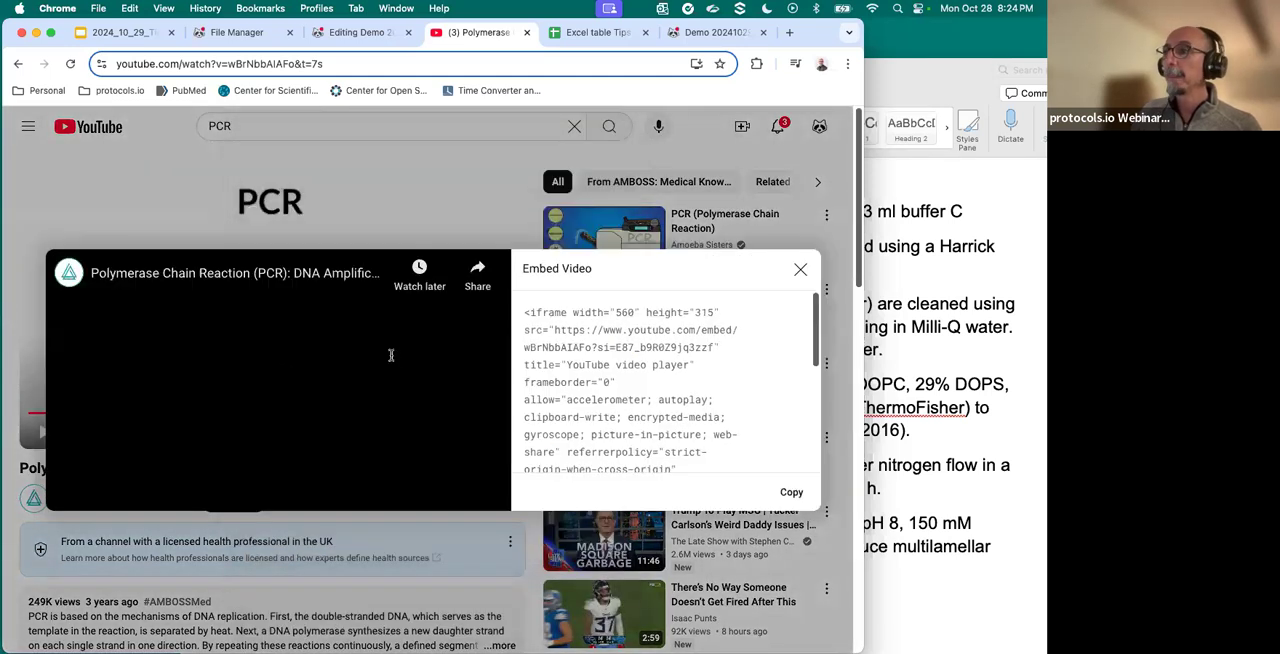
left_click(791, 491)
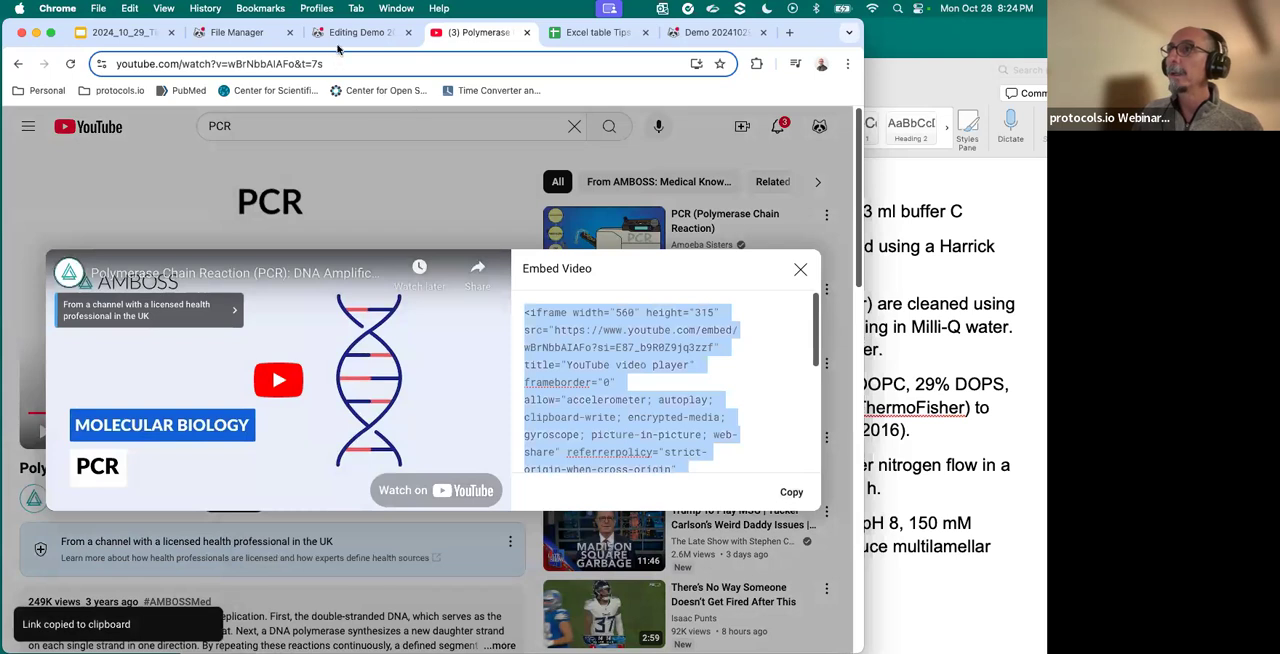
- Return to the Demo 20241029-2 editor and embed the PCR video below the text of step 7 using the copied code
left_click(346, 37)
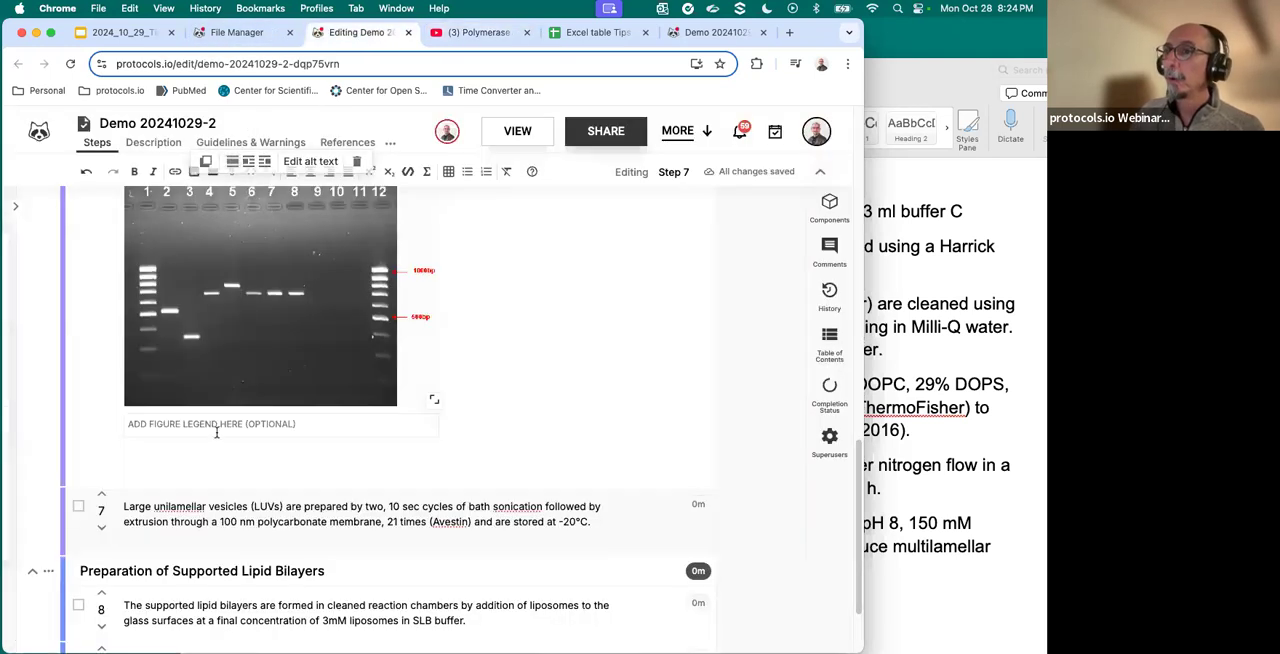
scroll(237, 480, "down", 2)
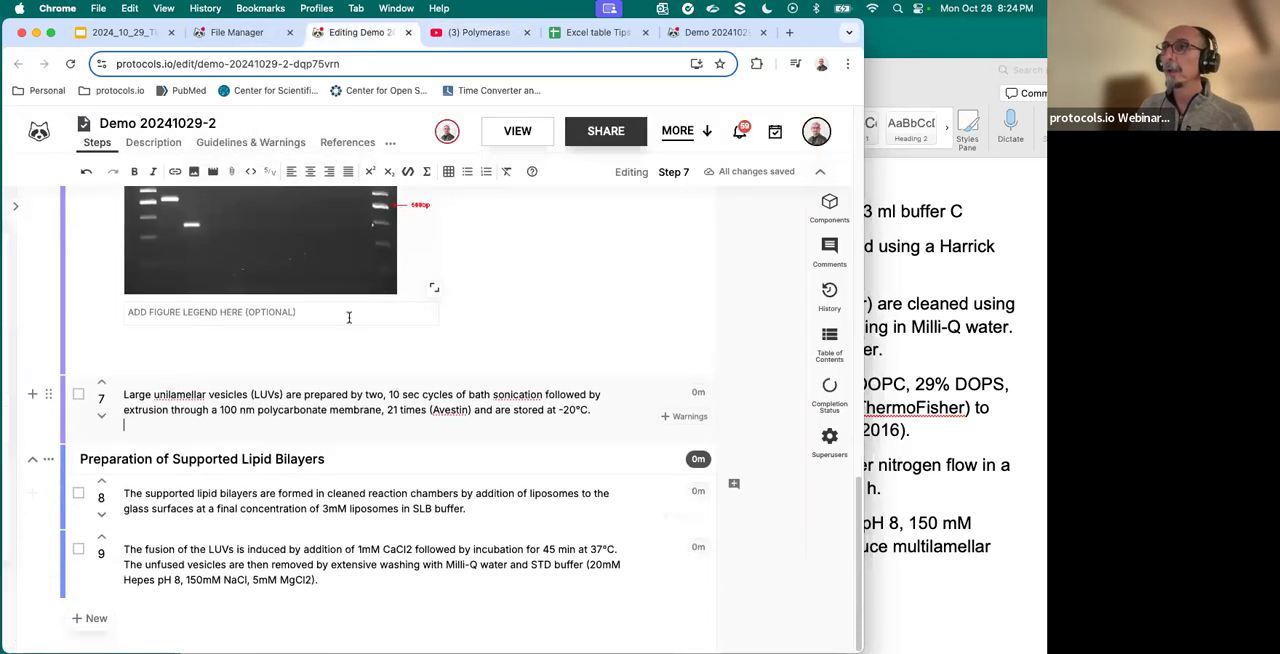
left_click(213, 172)
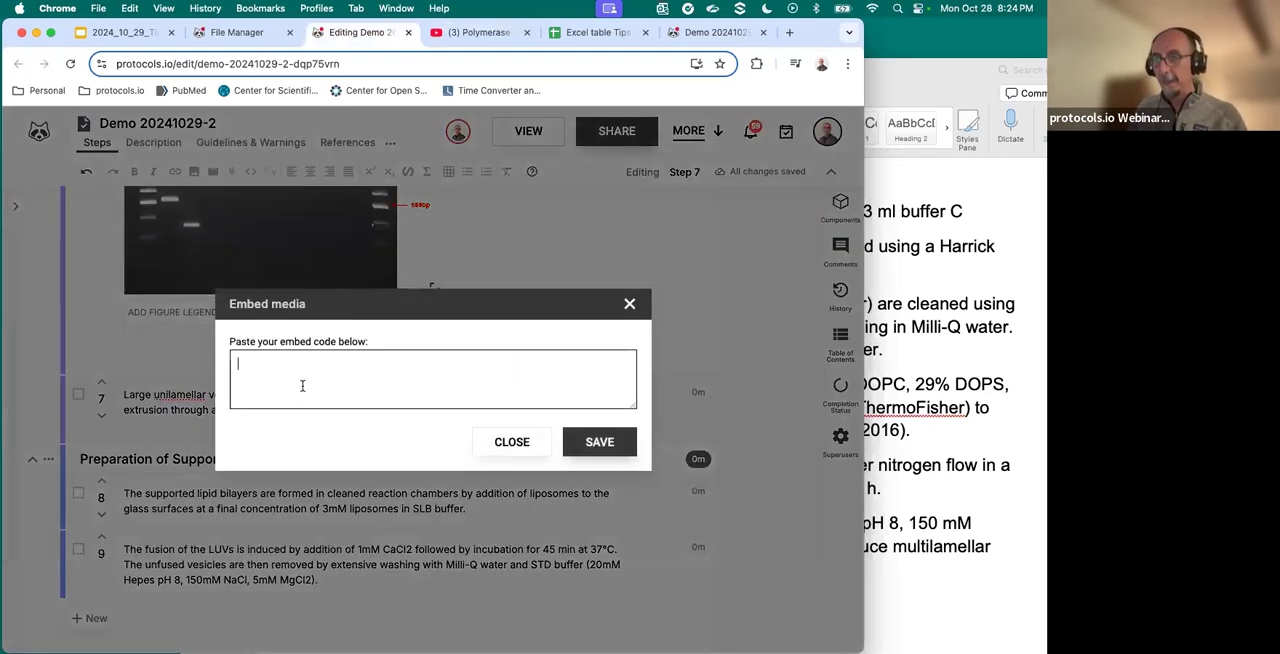
key("super+v")
left_click(590, 445)
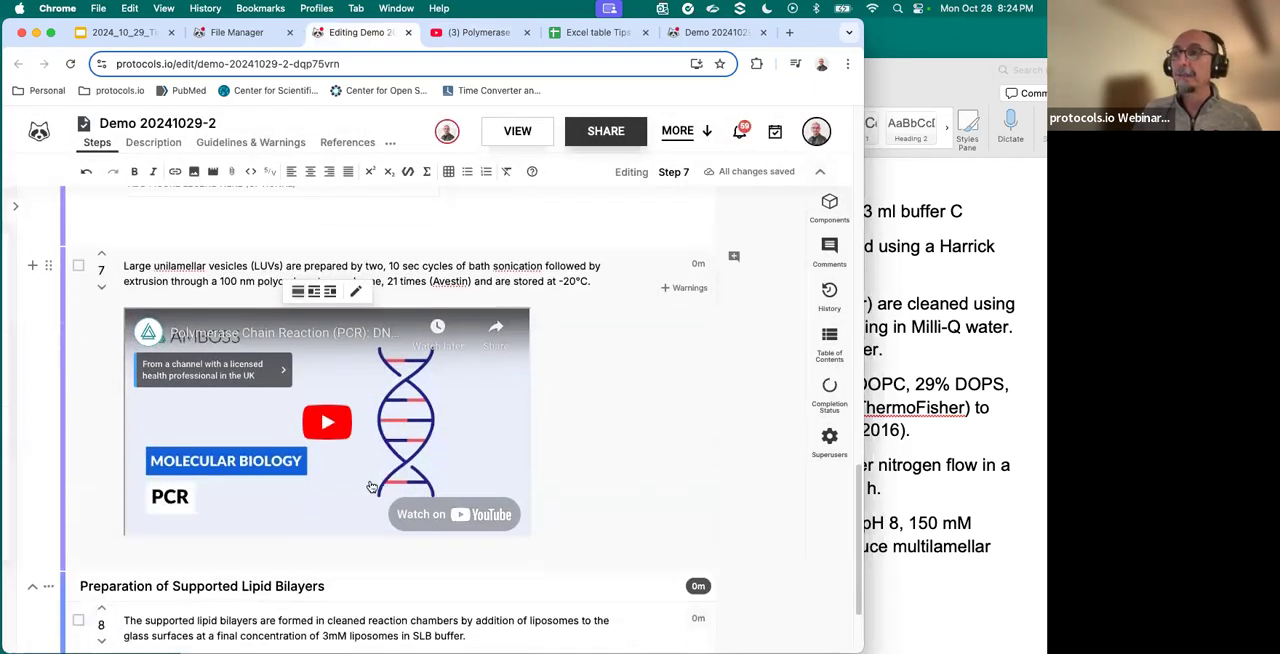
- Play the embedded PCR video in step 7 briefly and pause it
left_click(321, 428)
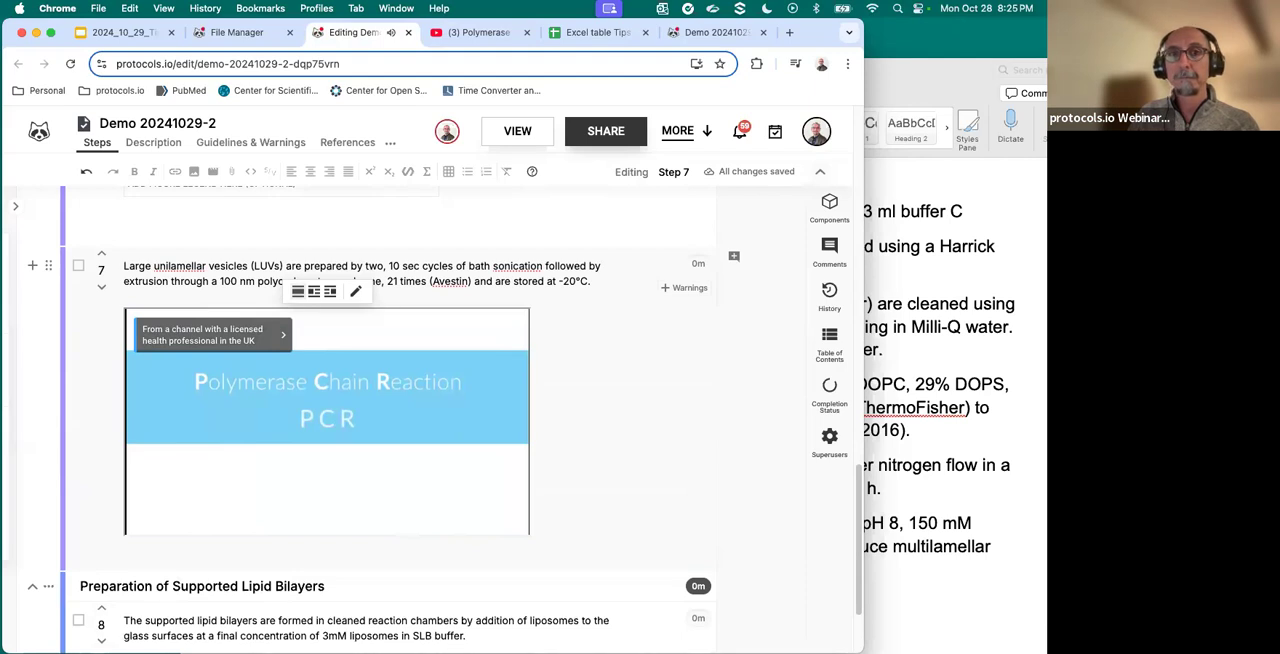
mouse_move(151, 525)
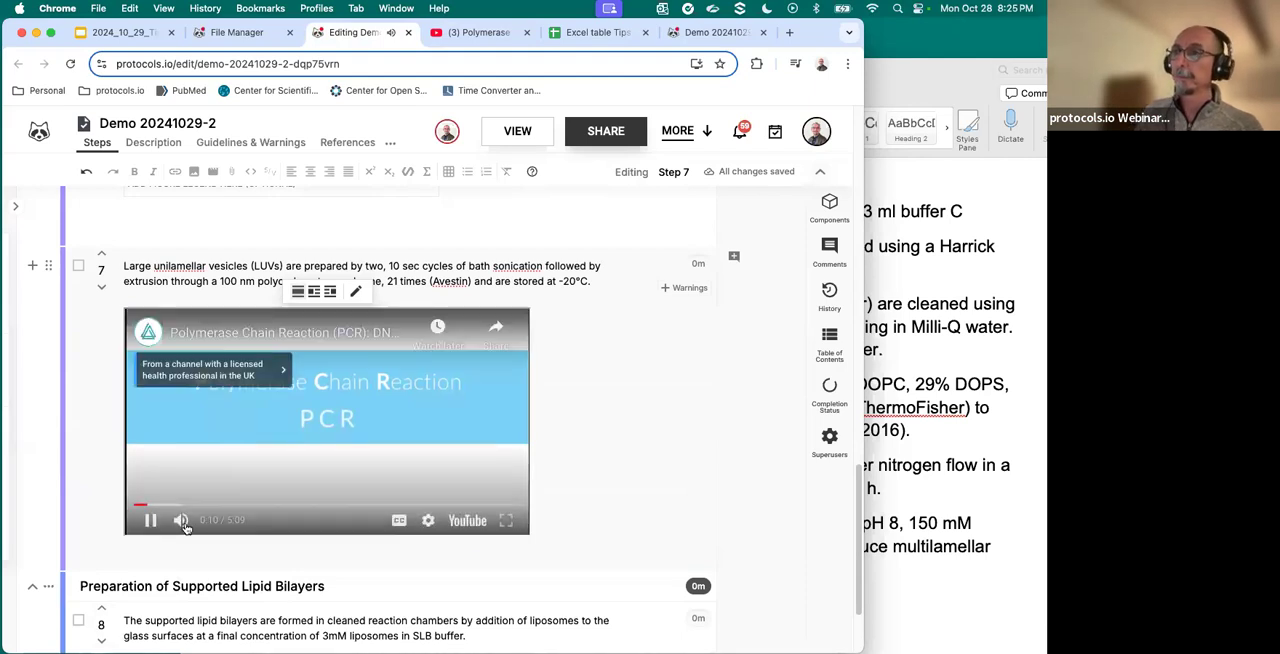
left_click(151, 521)
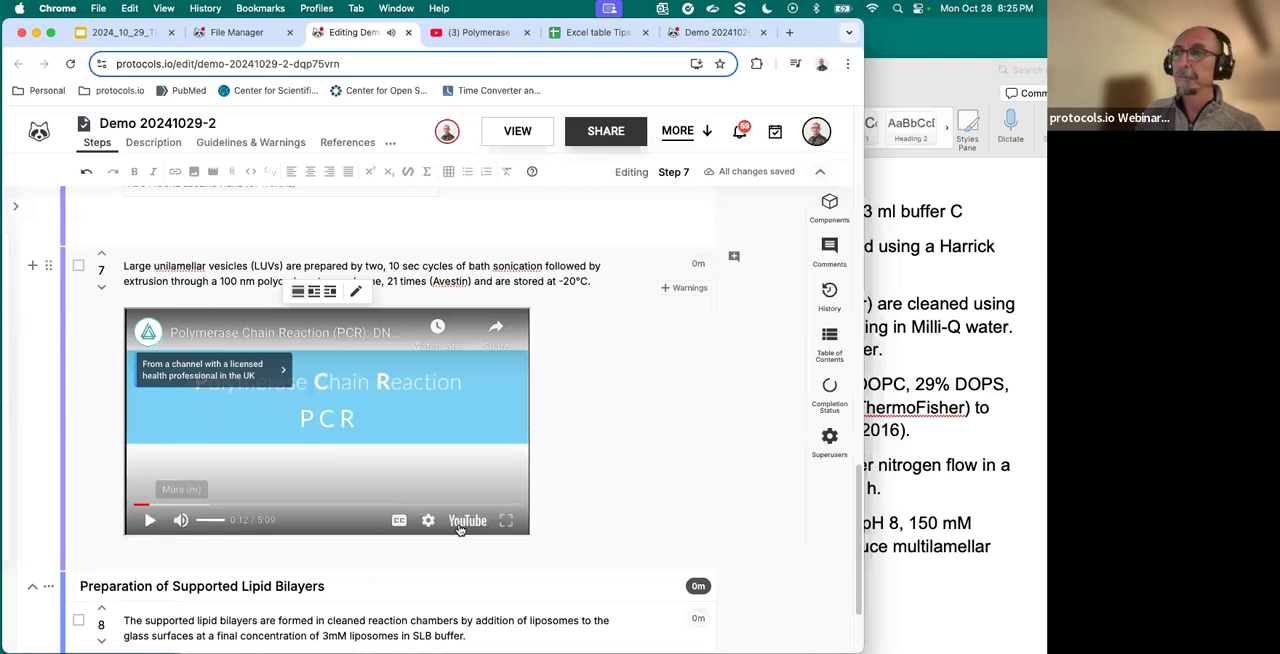
- Add a step case after step 9 with the title Cardiac tissue and the short title Heart
scroll(460, 530, "down", 3)
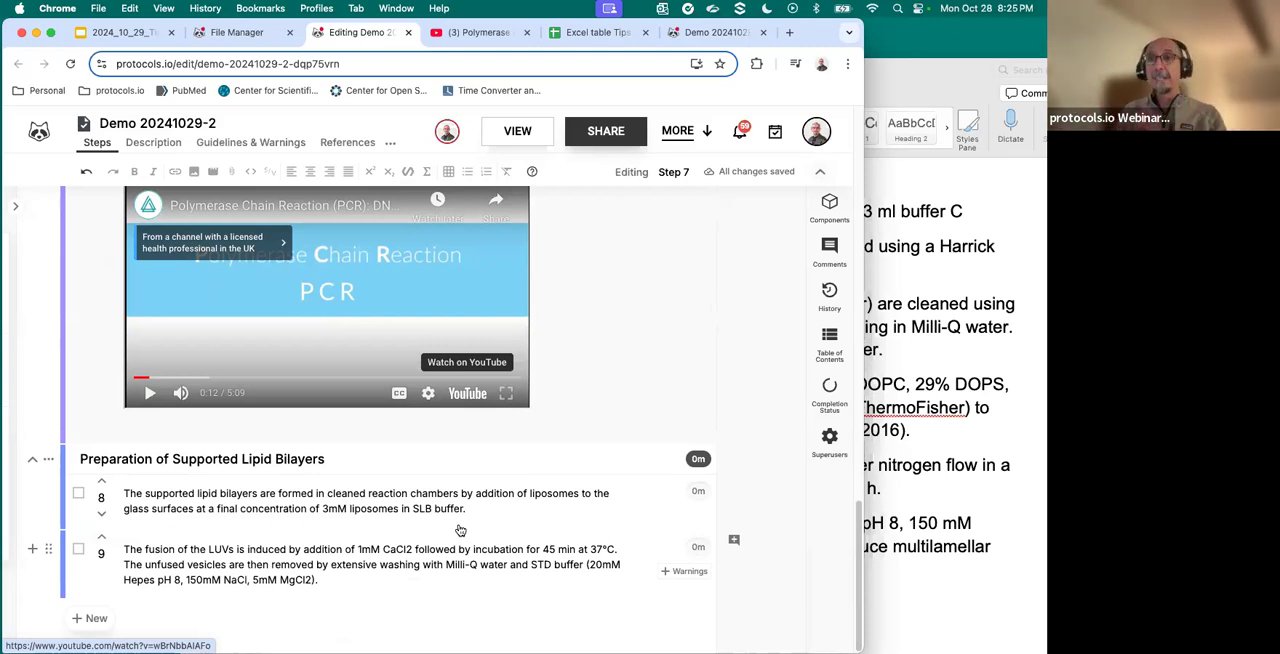
left_click(341, 581)
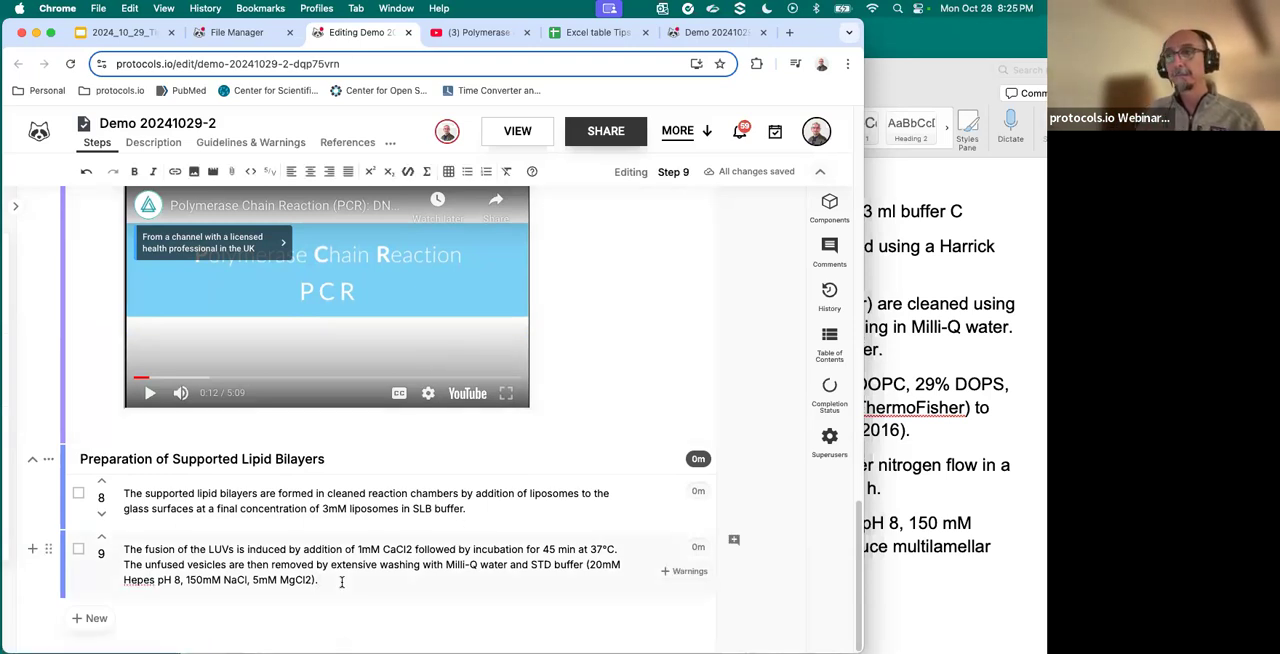
left_click(90, 619)
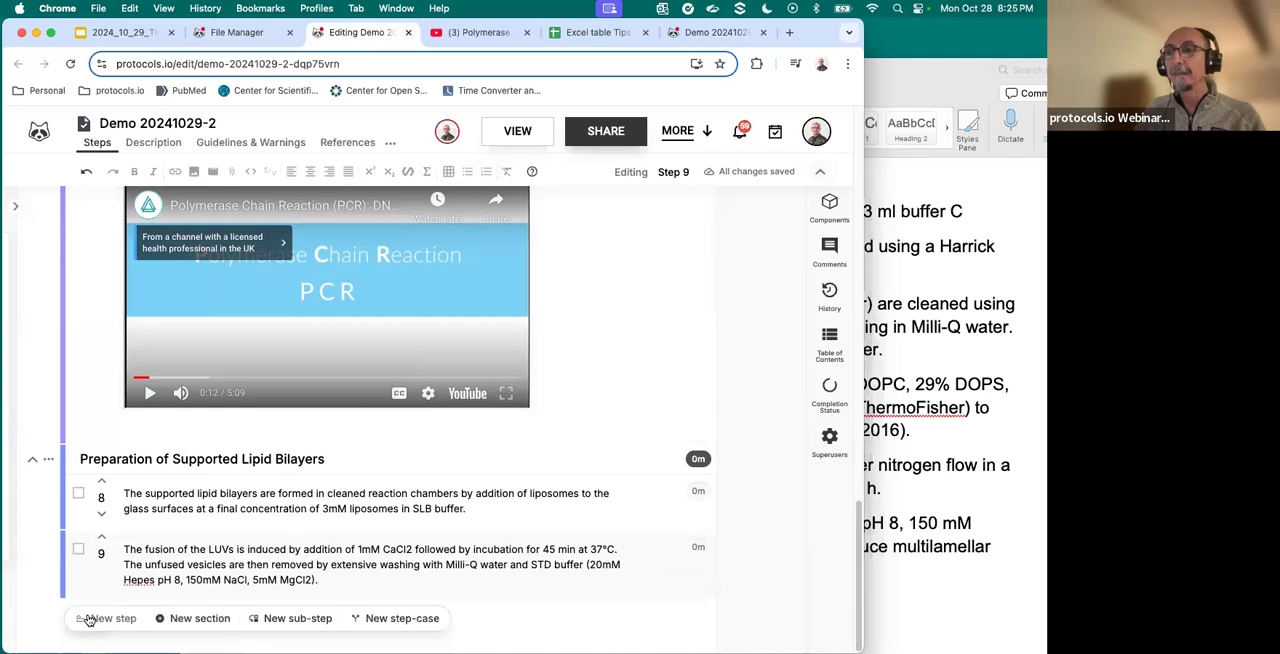
left_click(402, 618)
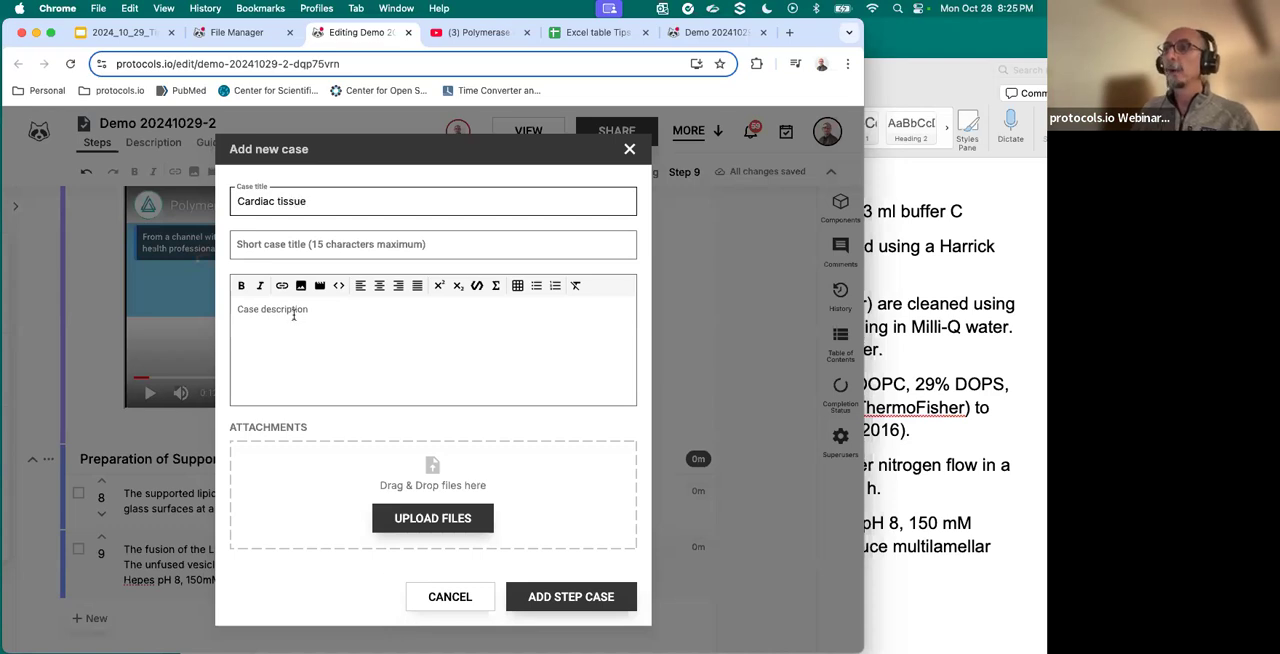
left_click(281, 250)
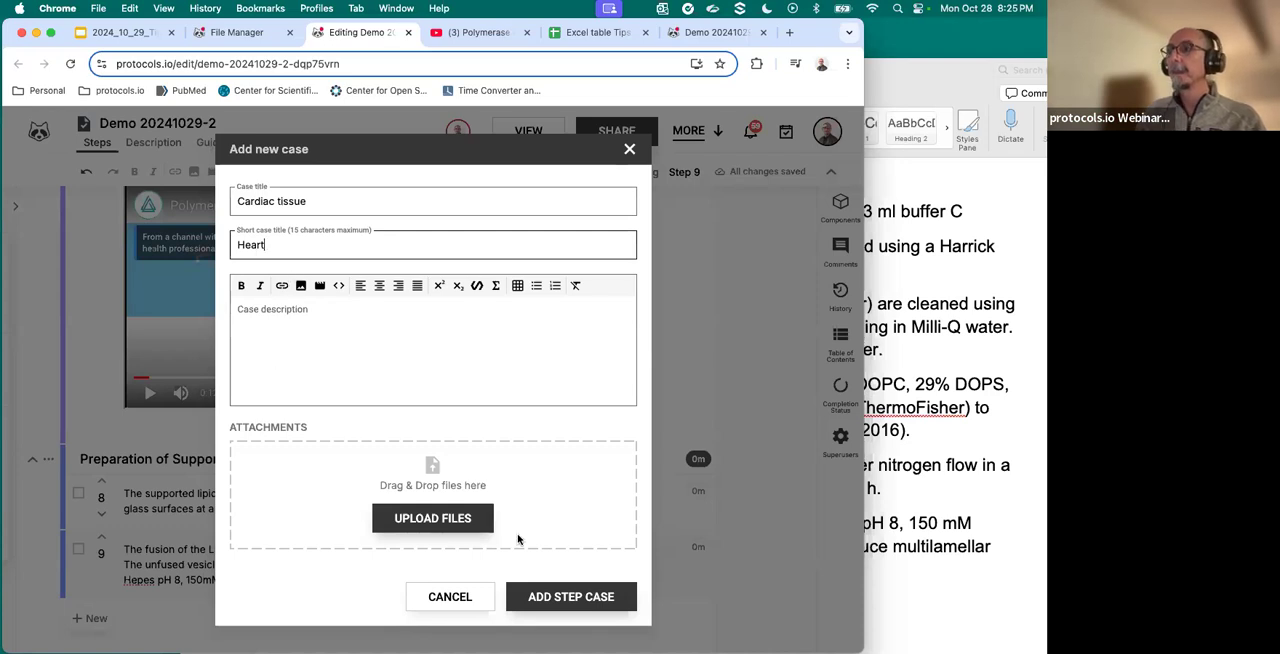
left_click(562, 596)
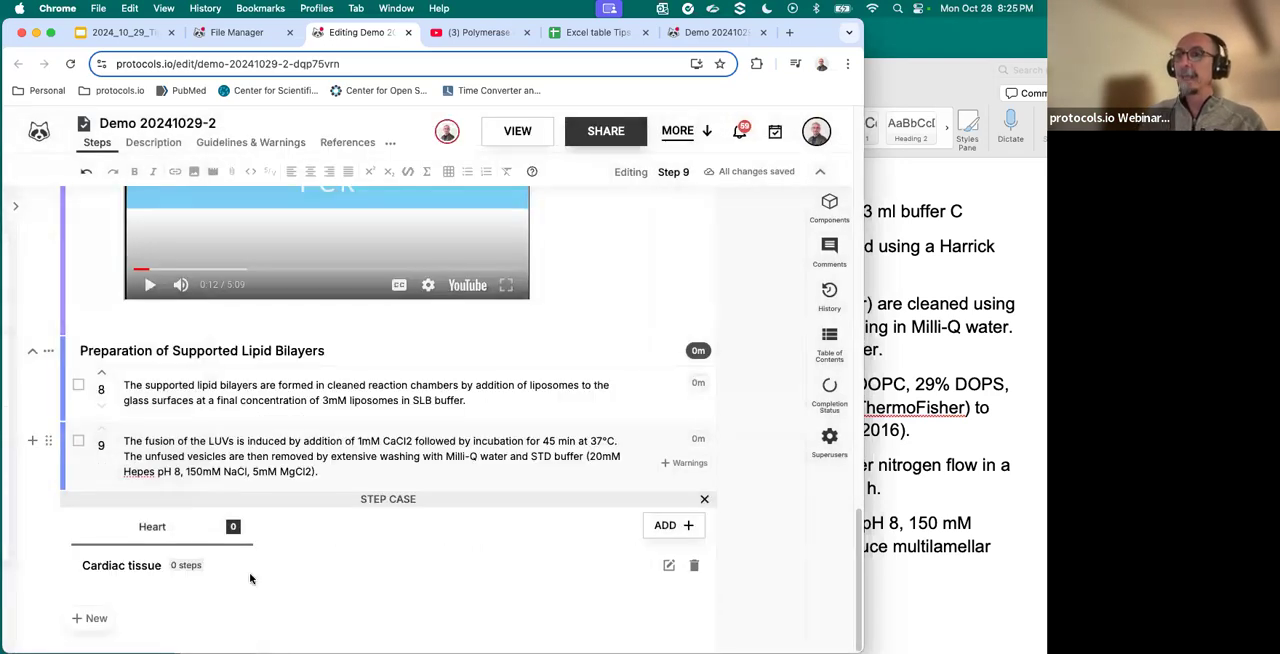
- Add two steps to the Heart case with the descriptions "Heart step 1" and "Heart Step 2"
left_click(95, 619)
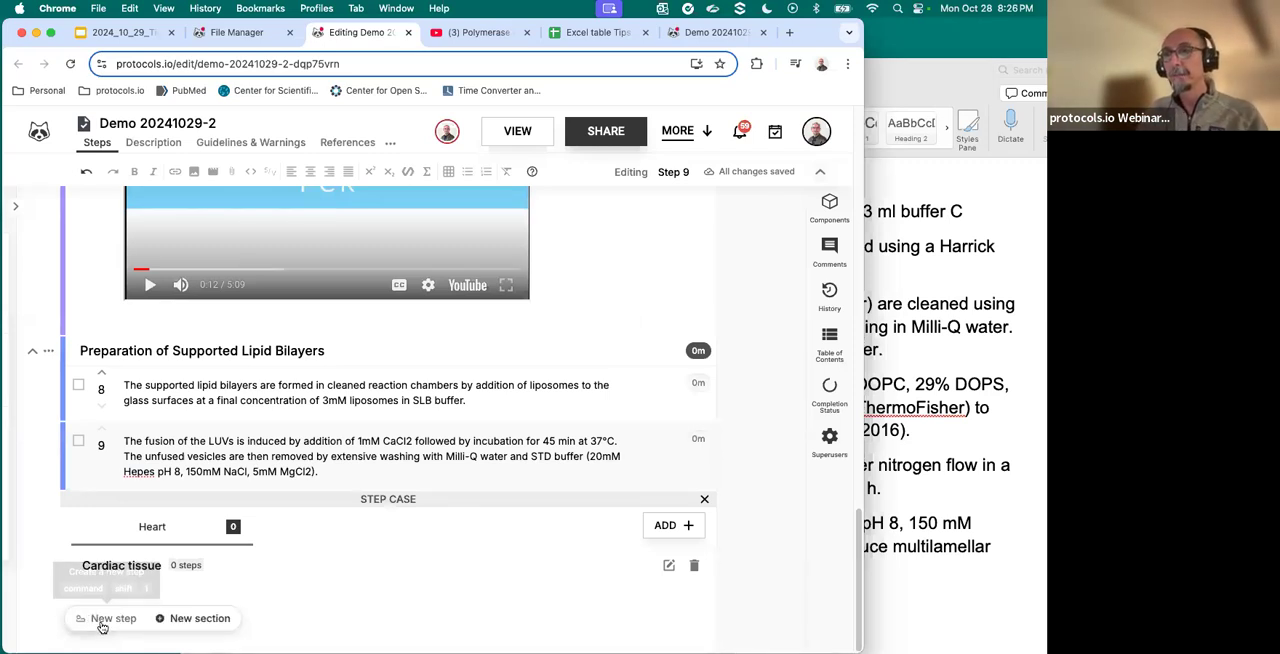
left_click(104, 619)
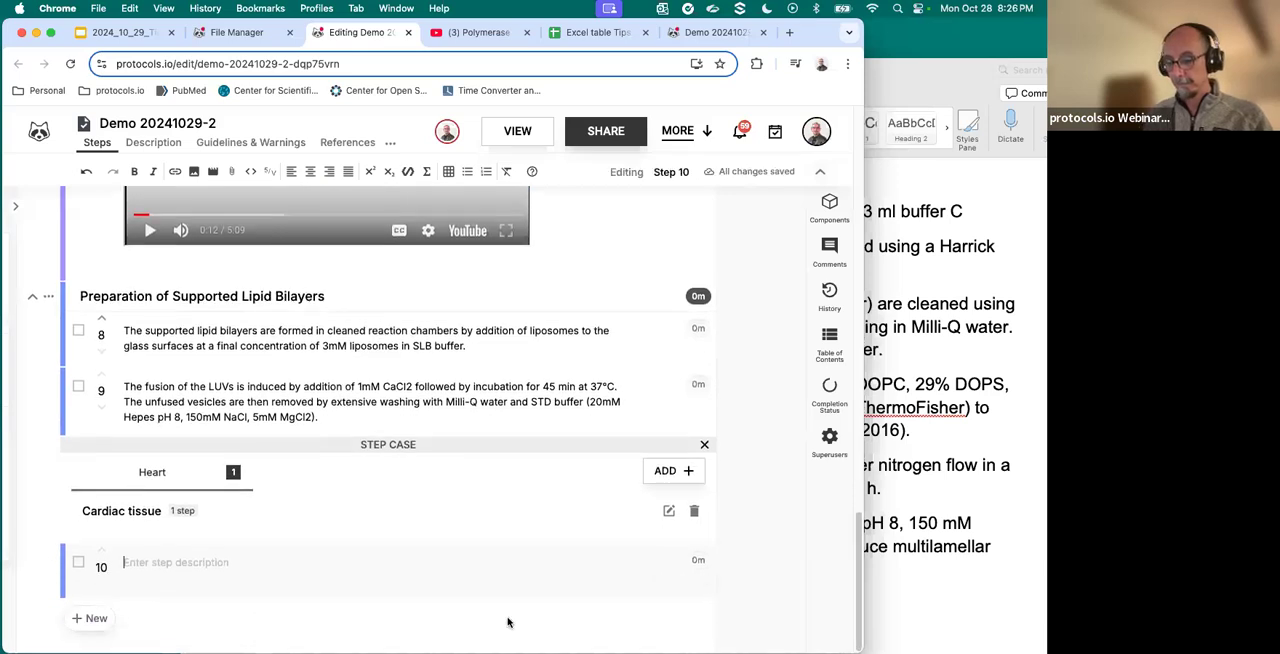
type("Heart step 1")
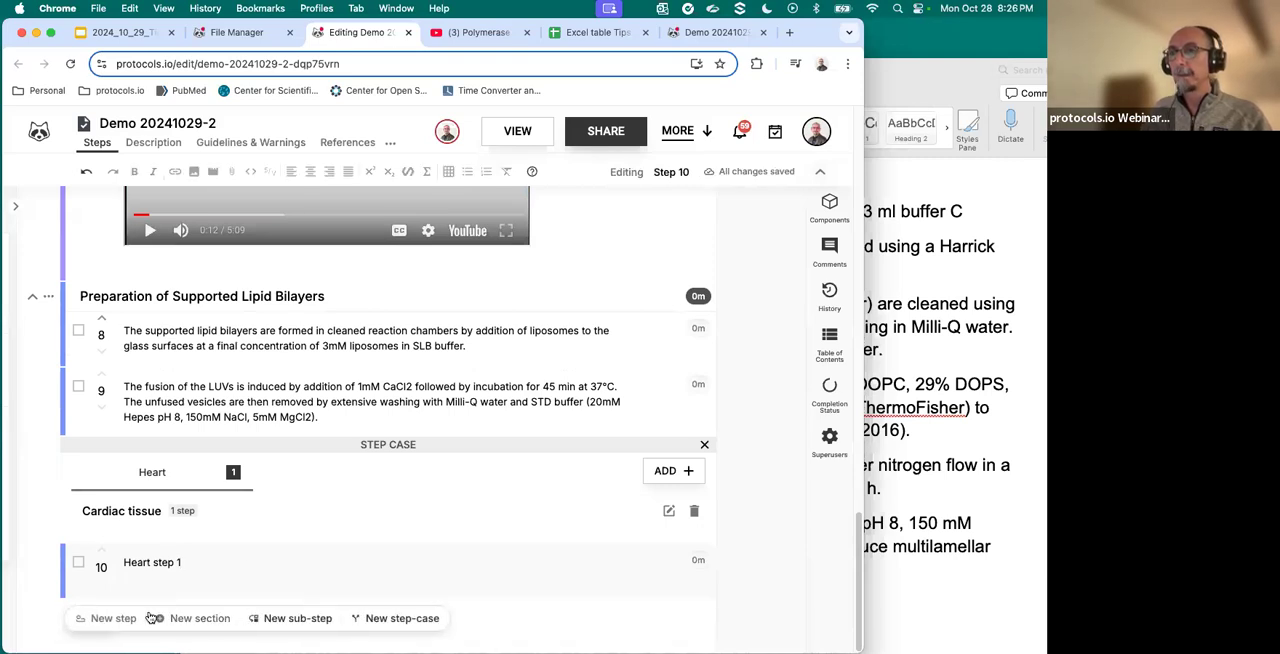
left_click(140, 618)
type("Heart Step 2")
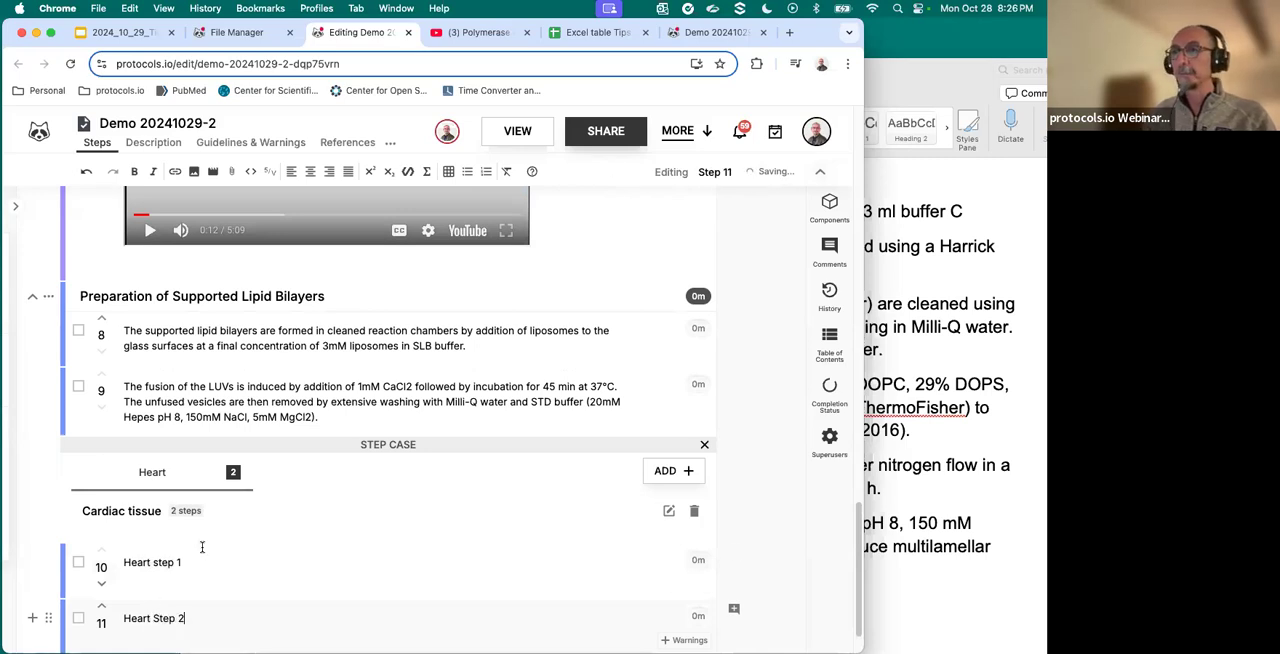
- Add a second case to the step case with the title Lung tissue and the short title Lung
scroll(202, 547, "down", 1)
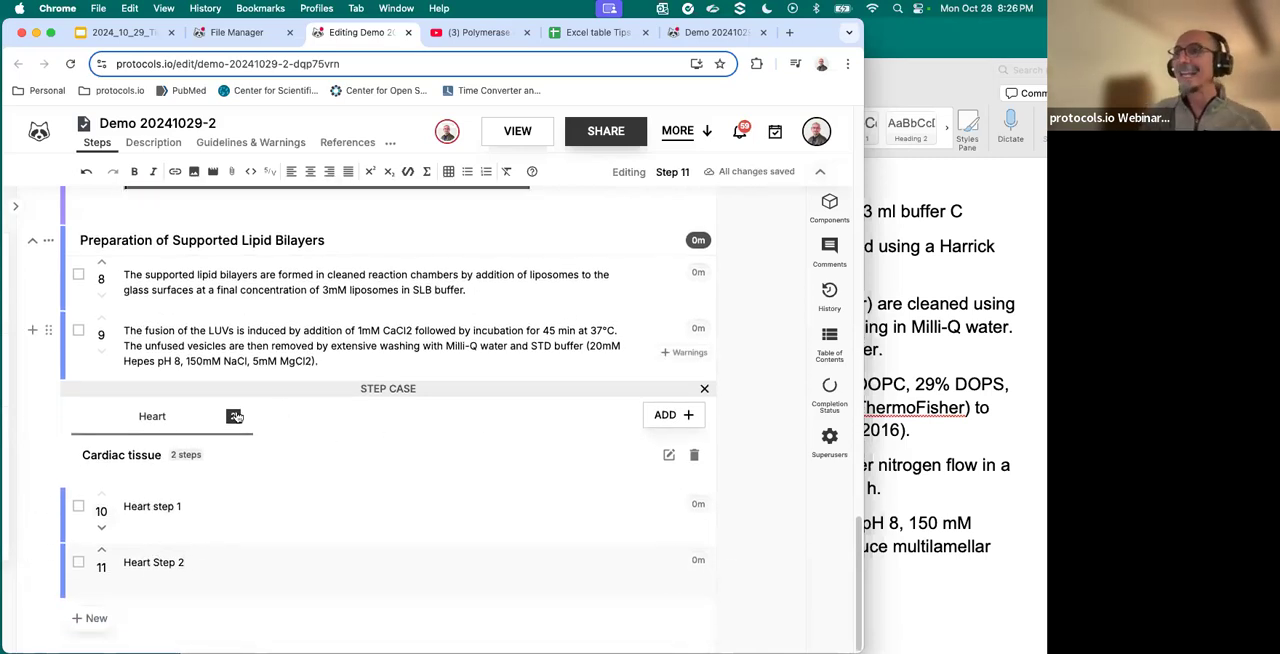
left_click(660, 414)
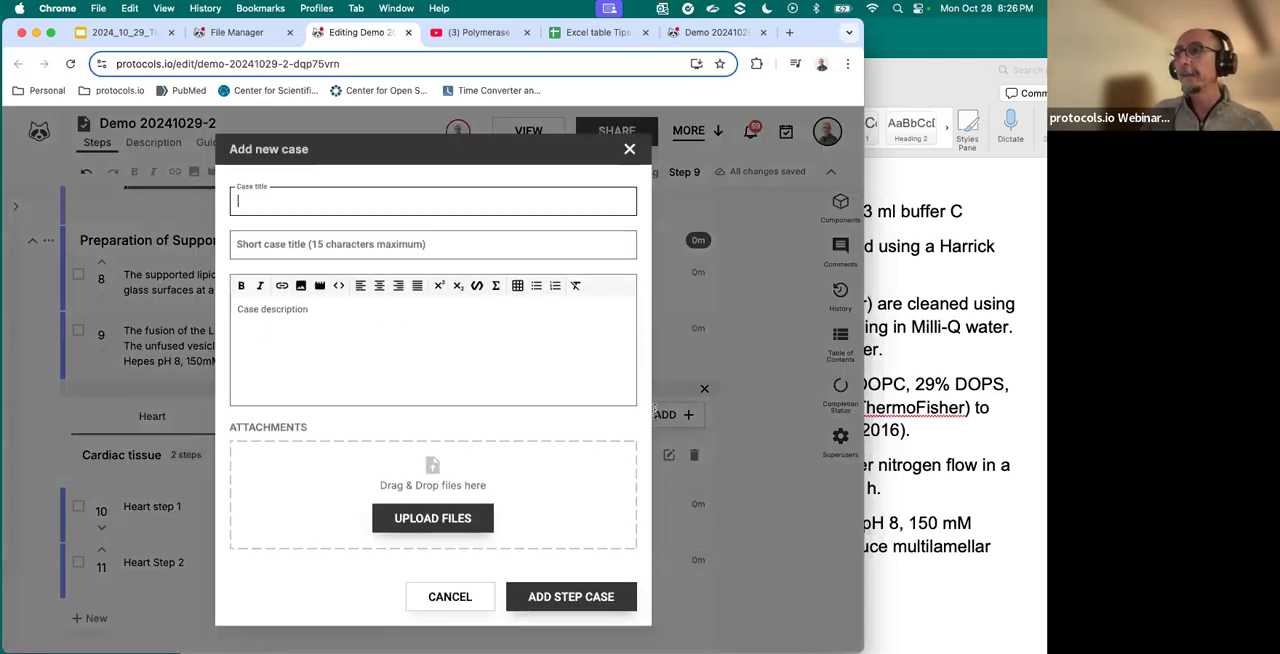
type("Lung tissue")
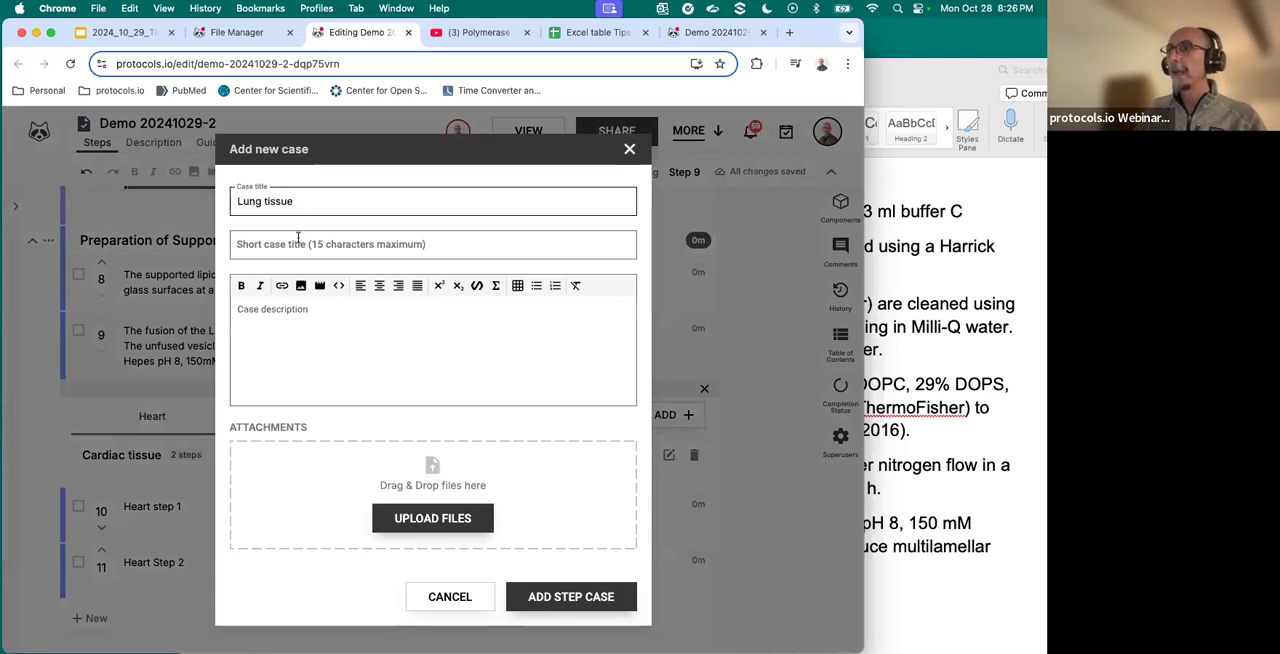
left_click(298, 237)
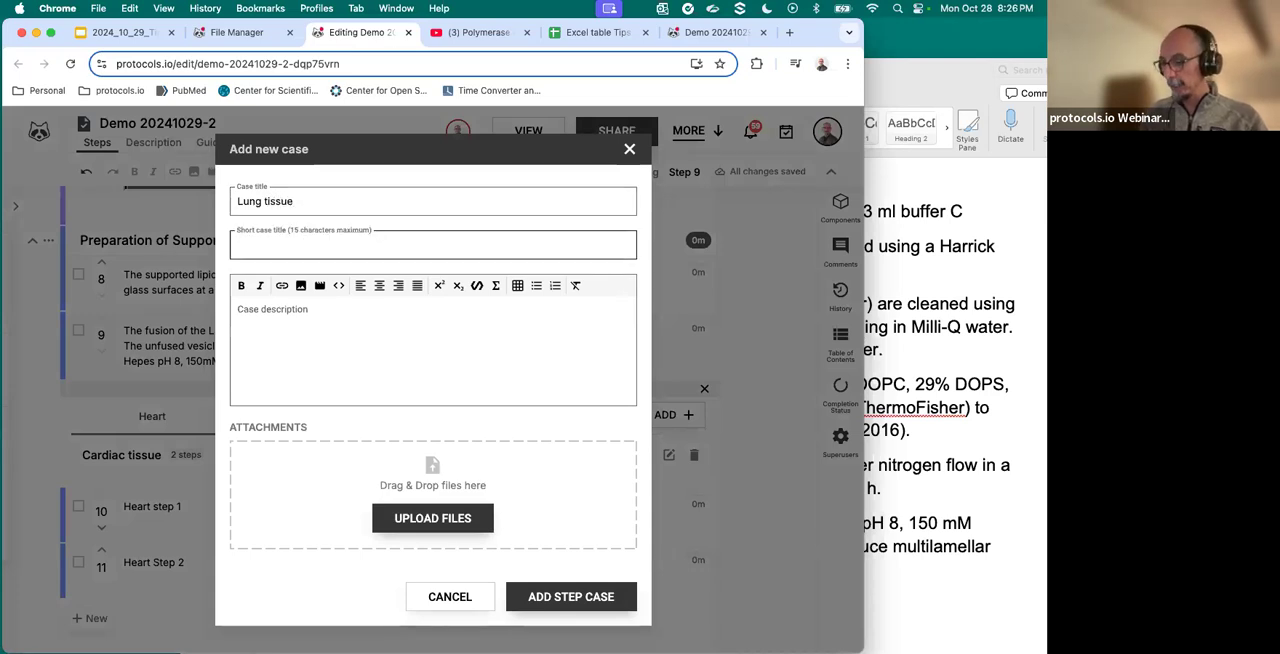
left_click(565, 594)
left_click(152, 527)
scroll(160, 520, "down", 1)
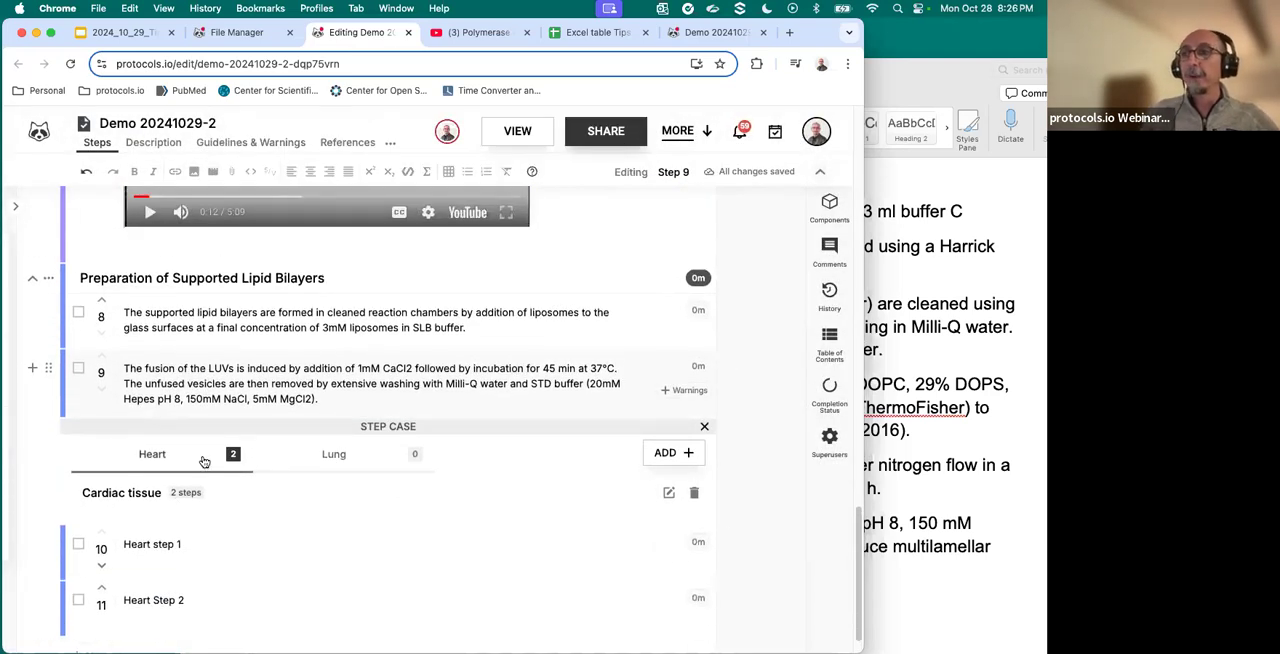
- Add two steps to the Lung case with the descriptions "Lung step 1" and "Lung step 2"
left_click(328, 453)
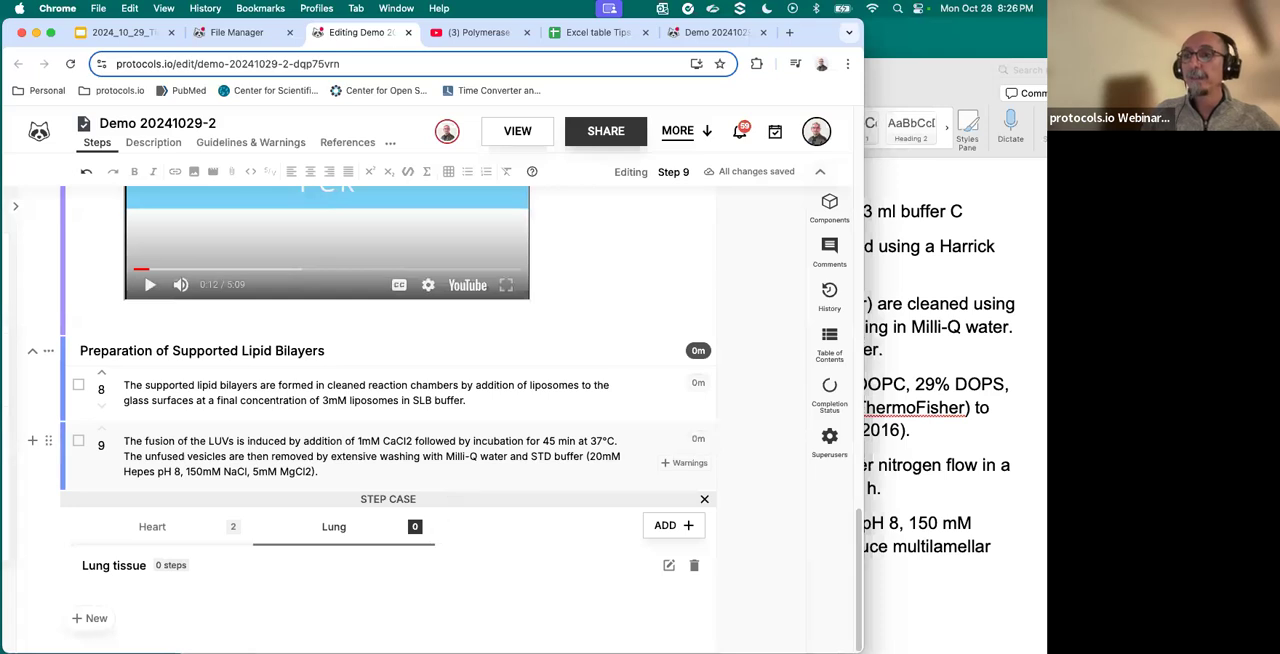
left_click(95, 617)
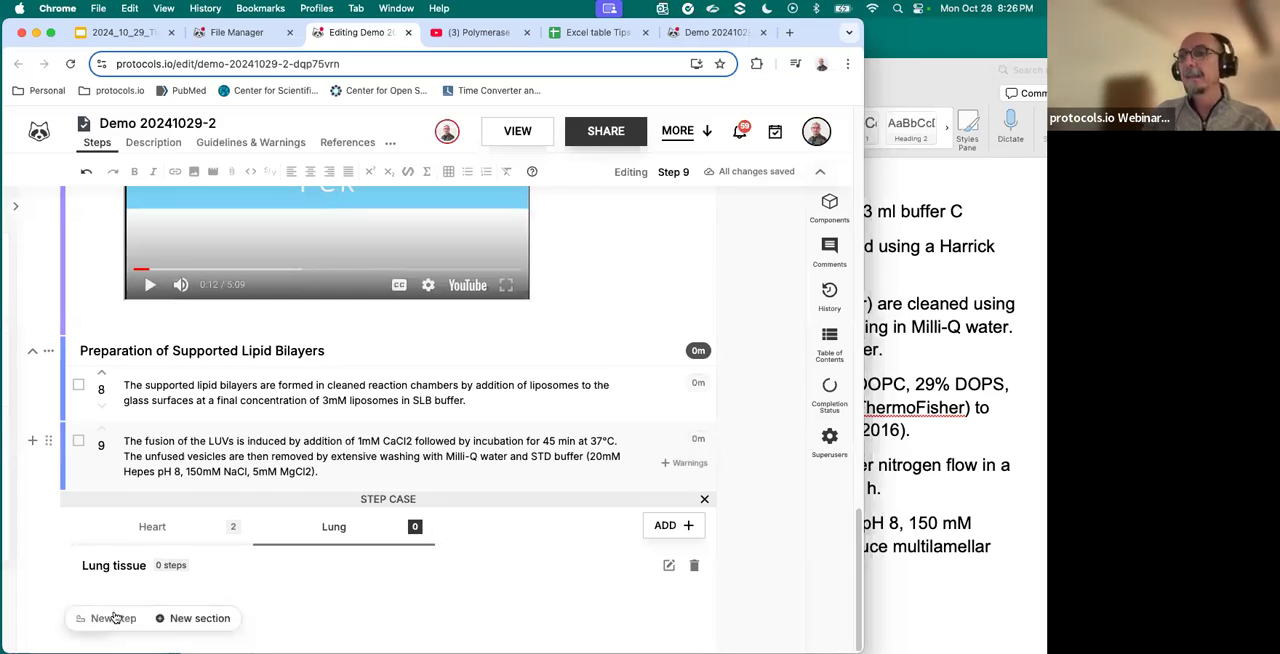
left_click(113, 618)
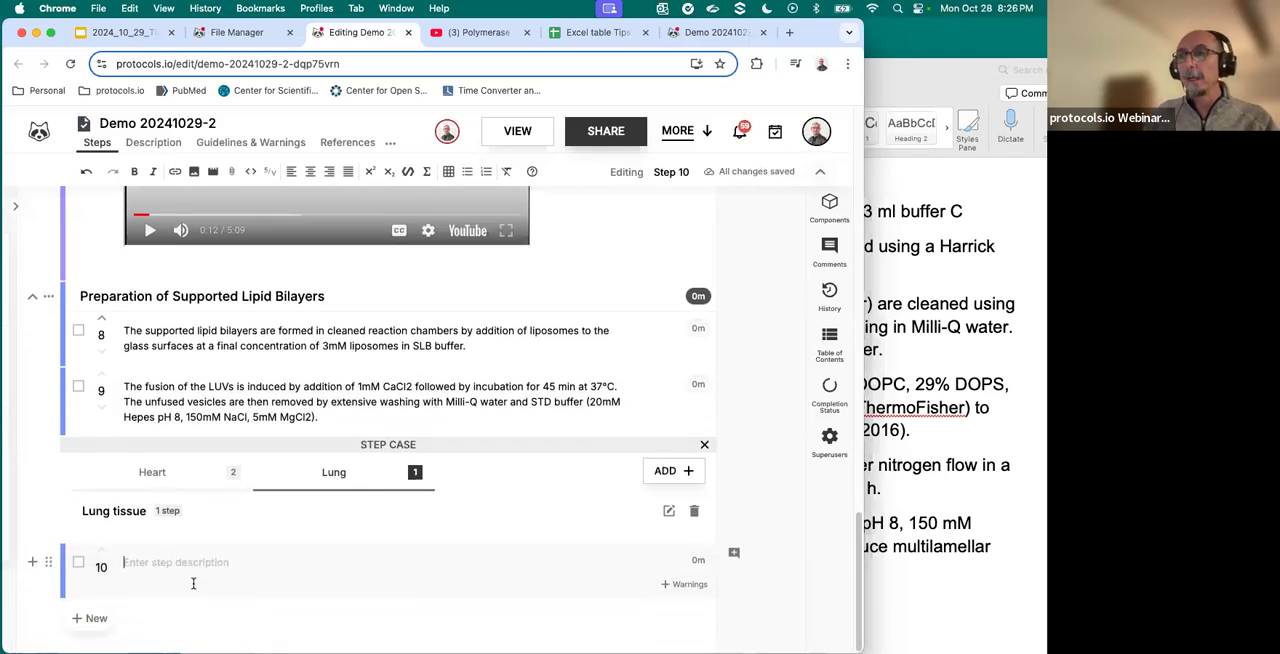
type("Lung step 1")
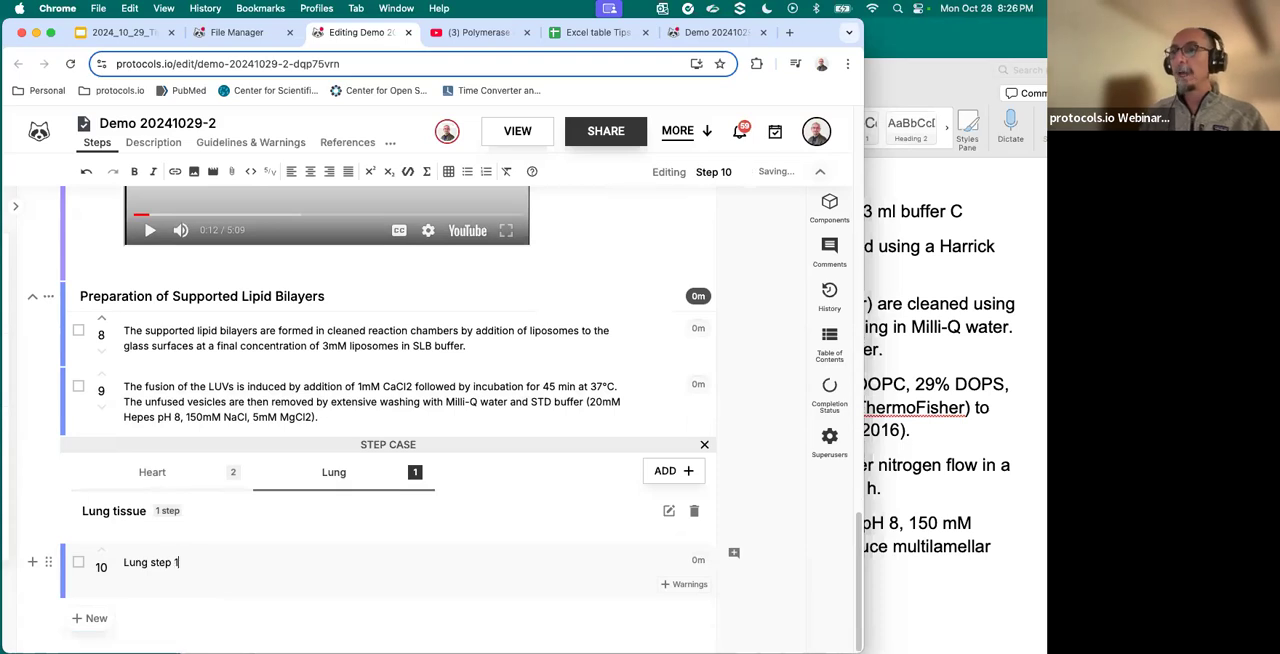
left_click(32, 562)
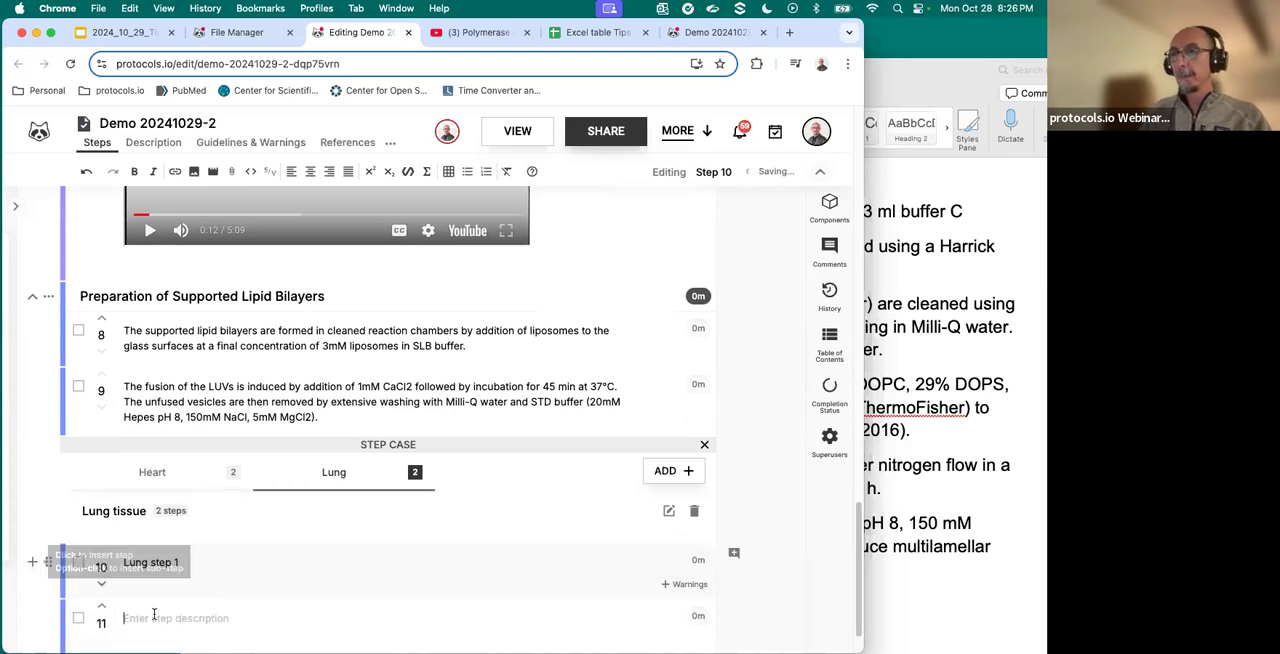
type("Lung")
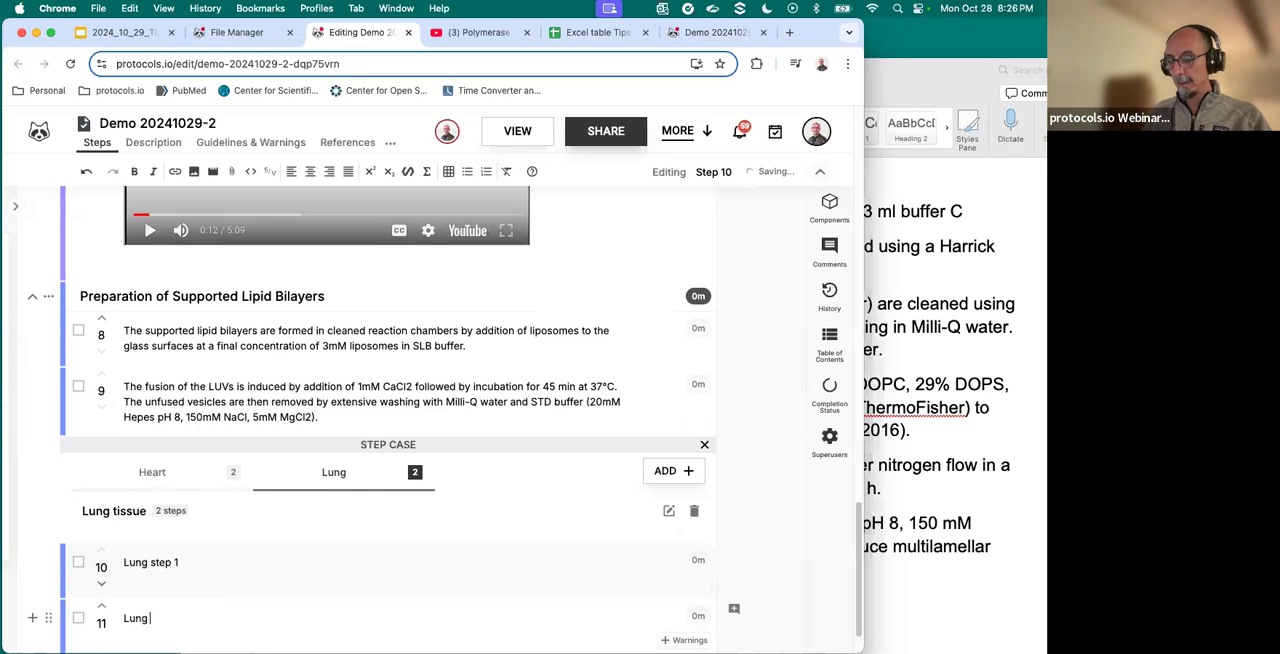
type(" step 2")
- Add a third step "Lung step 3" to the Lung case and switch between the Heart and Lung cases to compare their steps
scroll(60, 590, "down", 1)
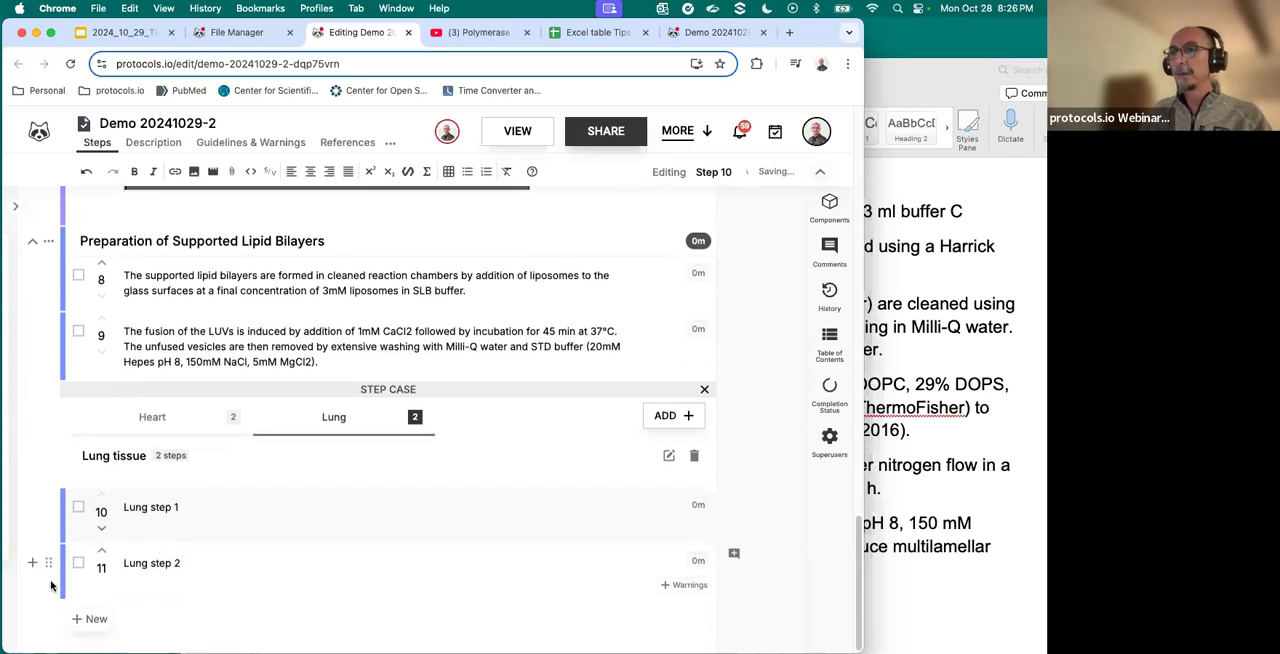
left_click(33, 564)
type("Lung step 3")
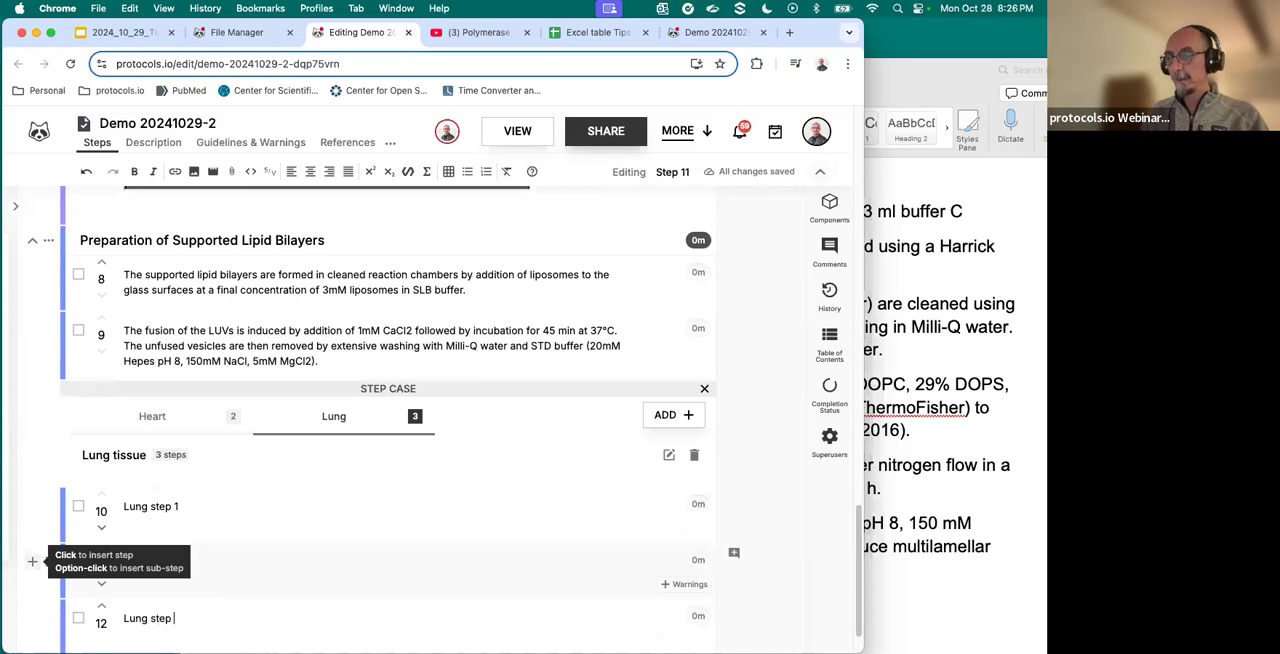
left_click(155, 415)
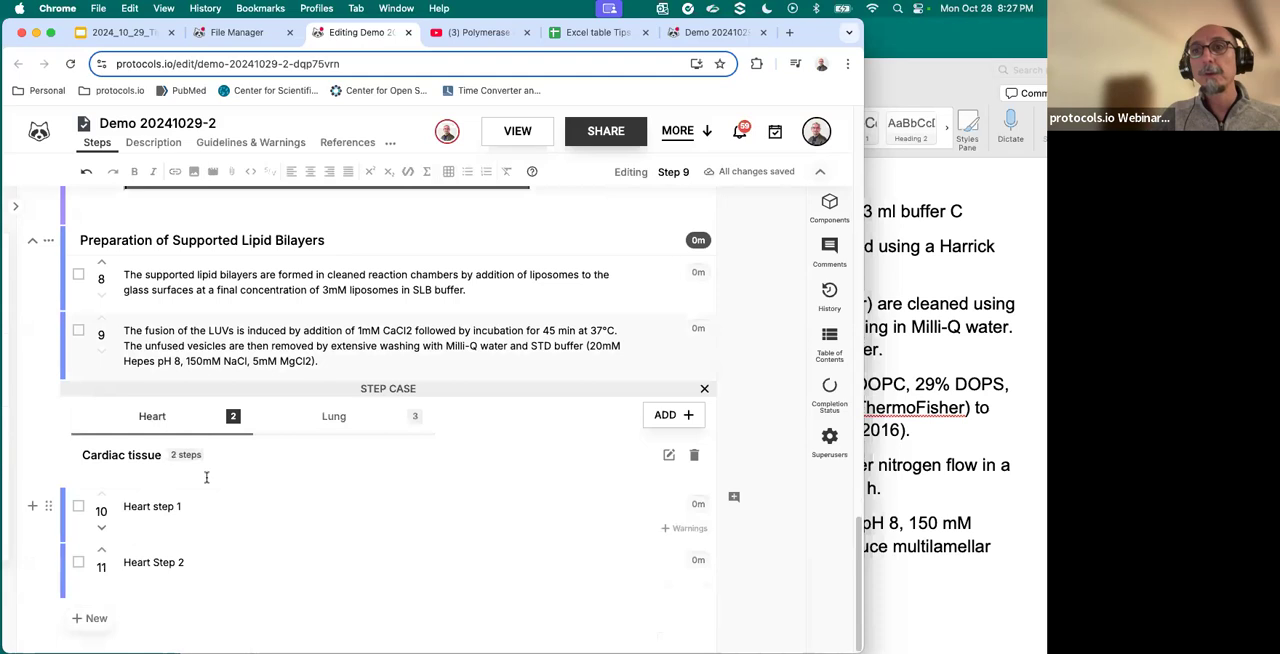
left_click(323, 422)
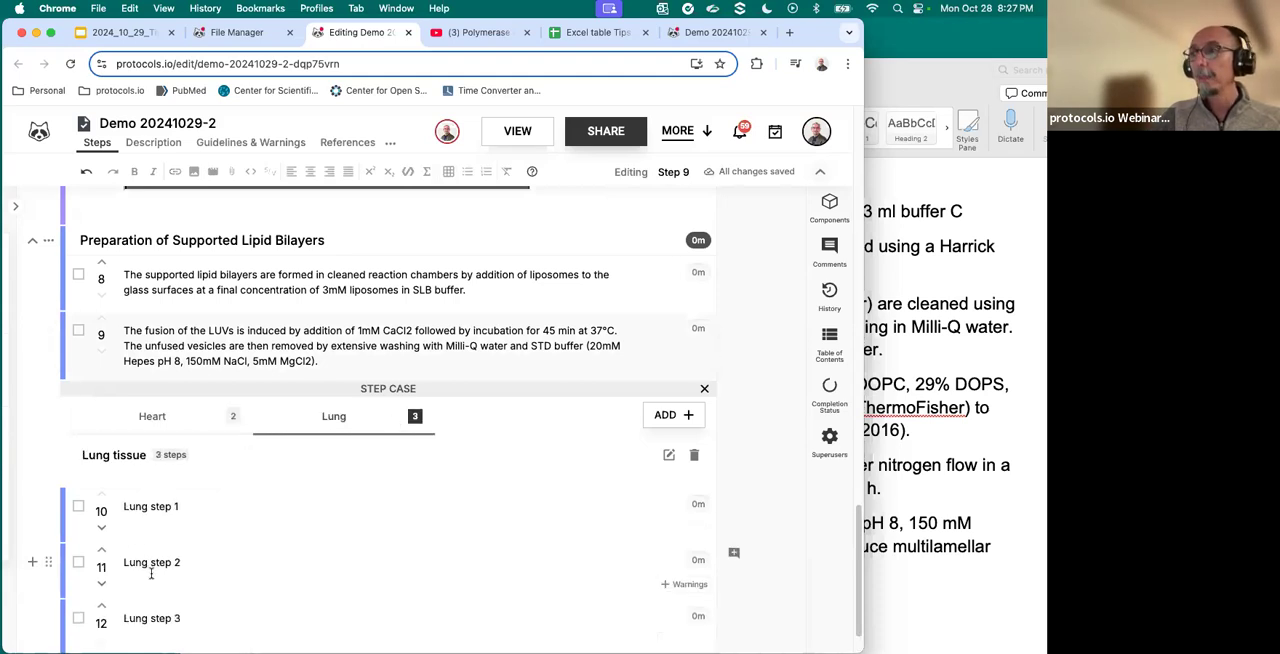
- Add a third case to the step case with the title Liver tissue and the short title Liver
scroll(480, 440, "down", 1)
left_click(686, 377)
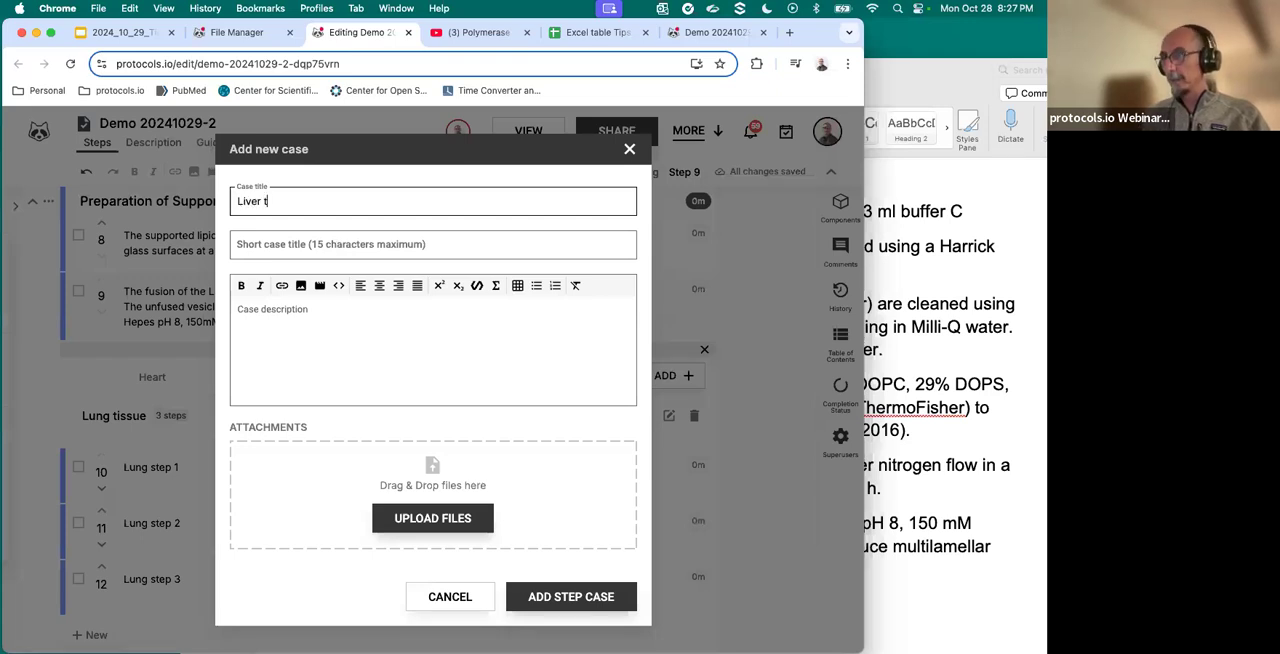
left_click(298, 241)
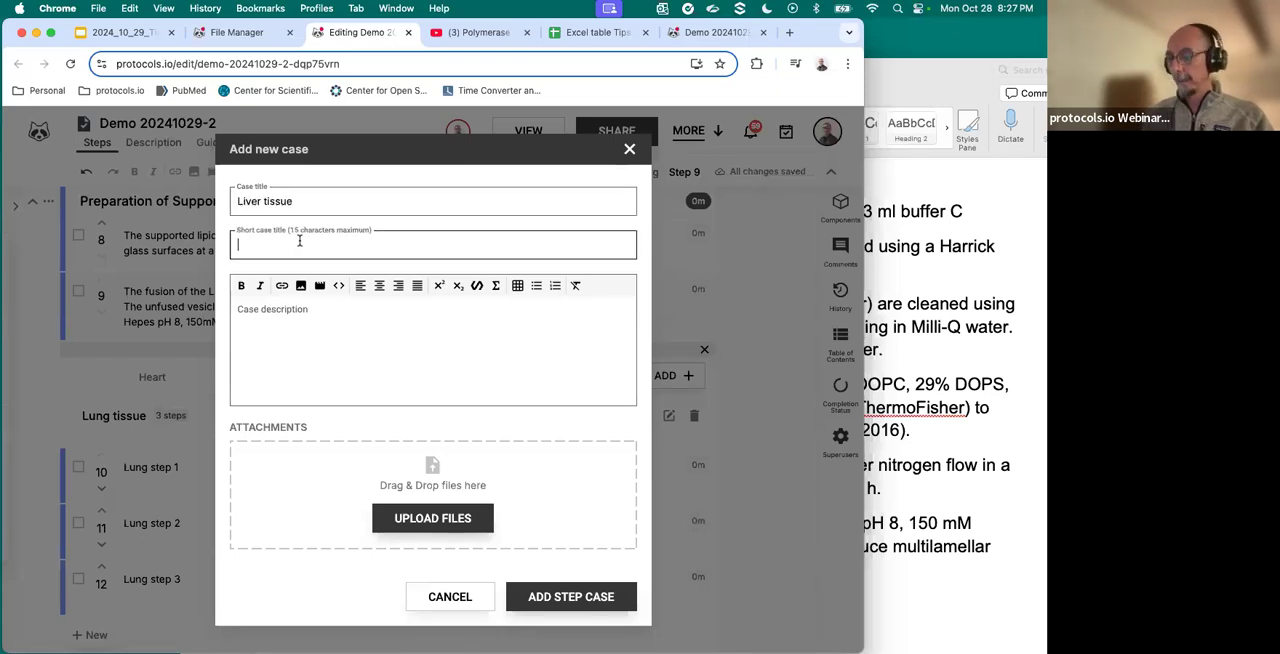
type("Liver")
left_click(566, 596)
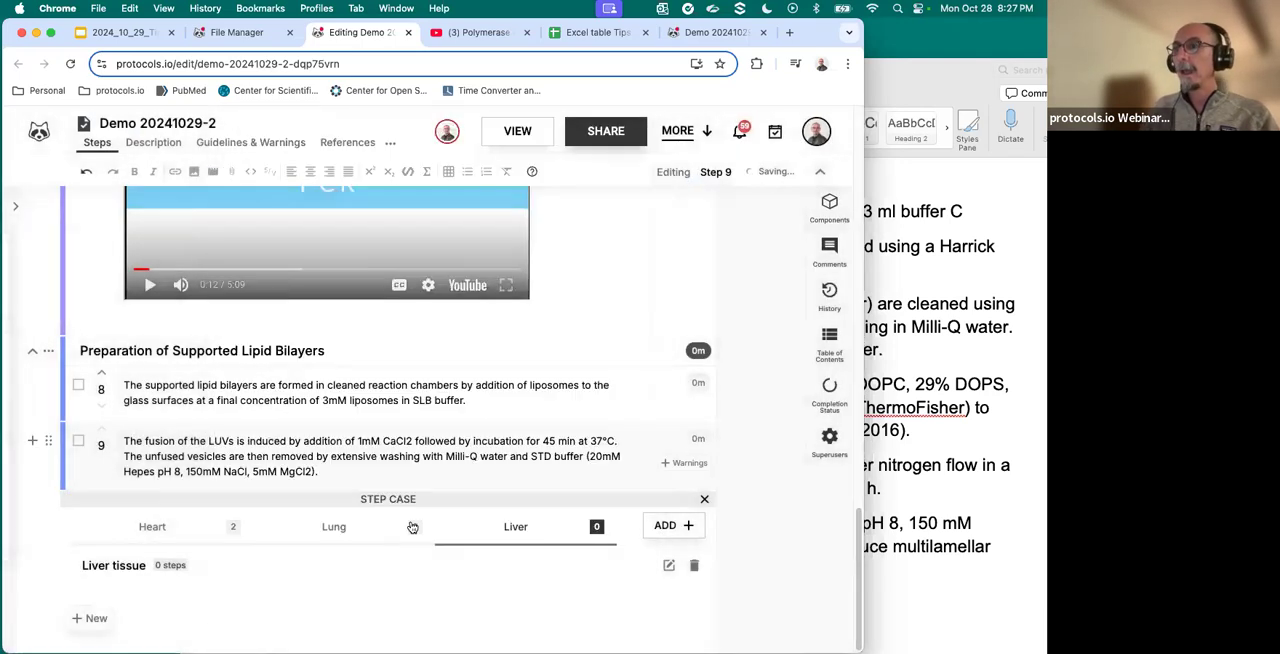
- Switch back and forth between the Heart, Lung and Liver cases in the editor, ending on Liver
left_click(150, 528)
left_click(300, 529)
left_click(158, 531)
left_click(330, 528)
left_click(515, 530)
- Open the protocol in view mode and briefly show its table of contents
left_click(517, 131)
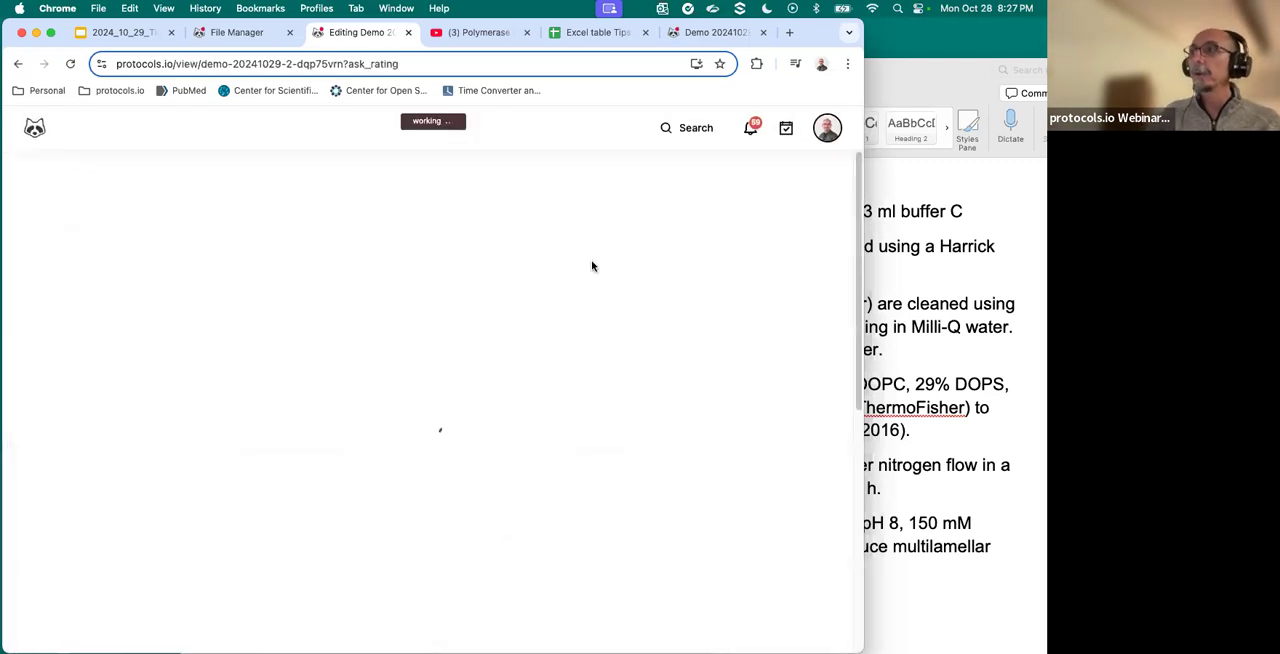
left_click(657, 275)
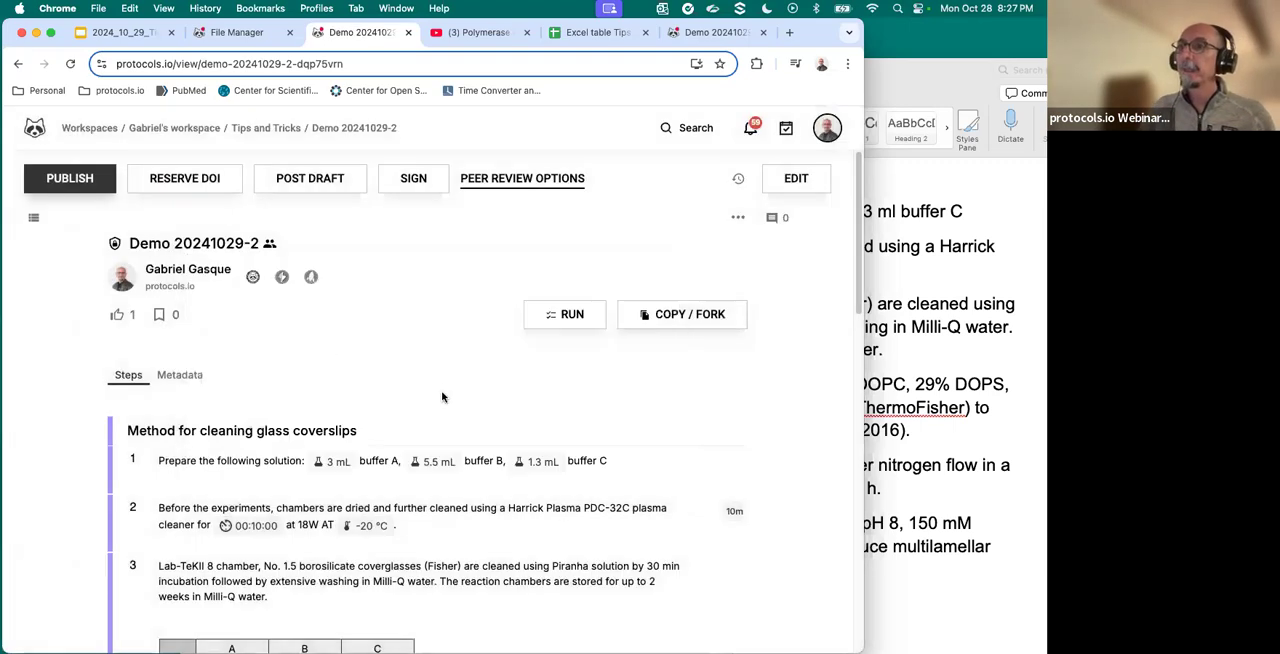
scroll(337, 335, "down", 3)
scroll(309, 313, "down", 5)
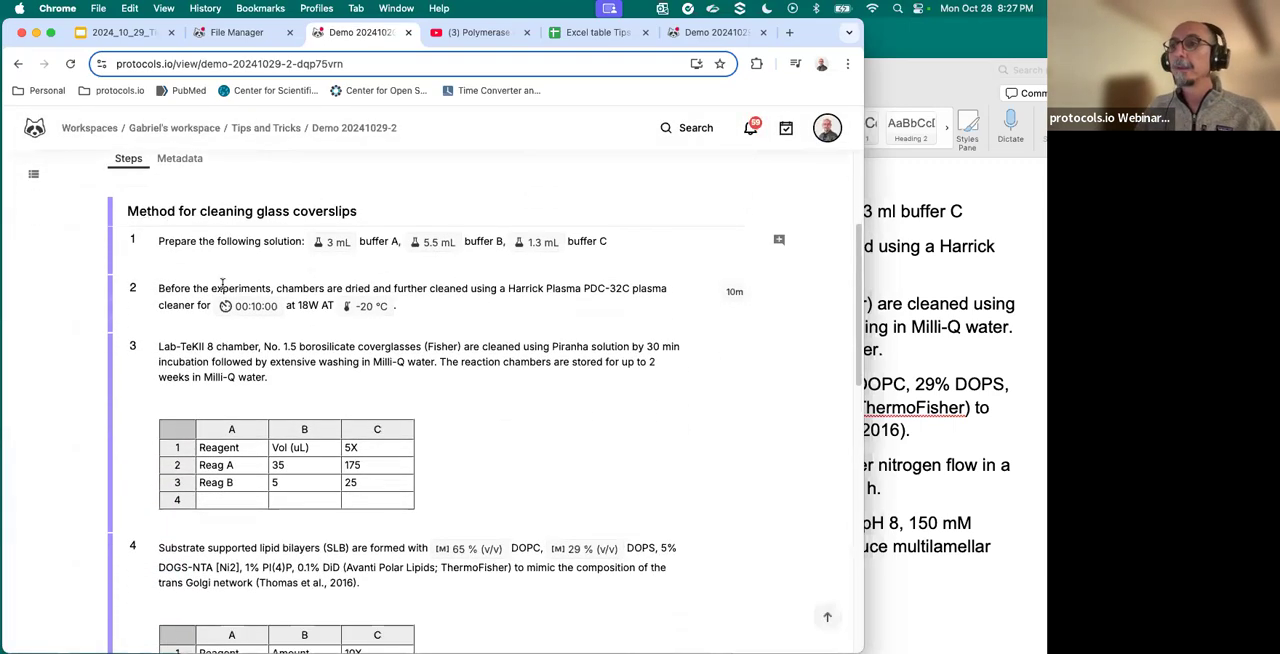
scroll(145, 426, "down", 5)
left_click(33, 174)
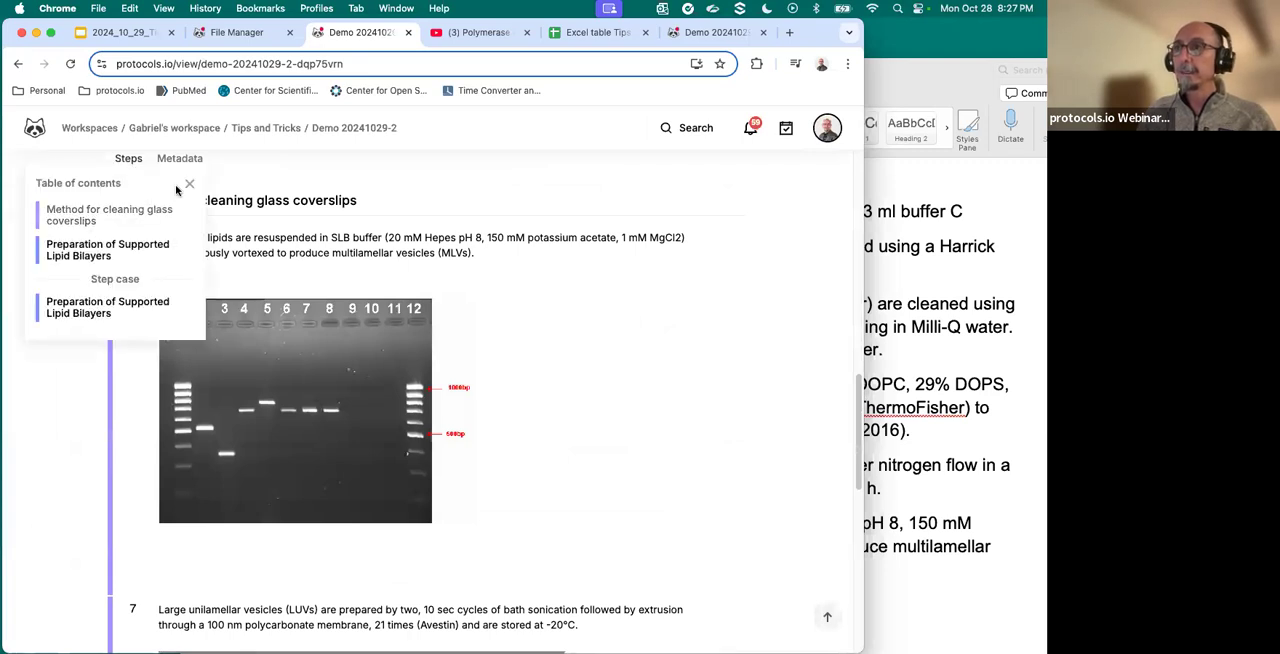
left_click(191, 185)
scroll(412, 303, "up", 15)
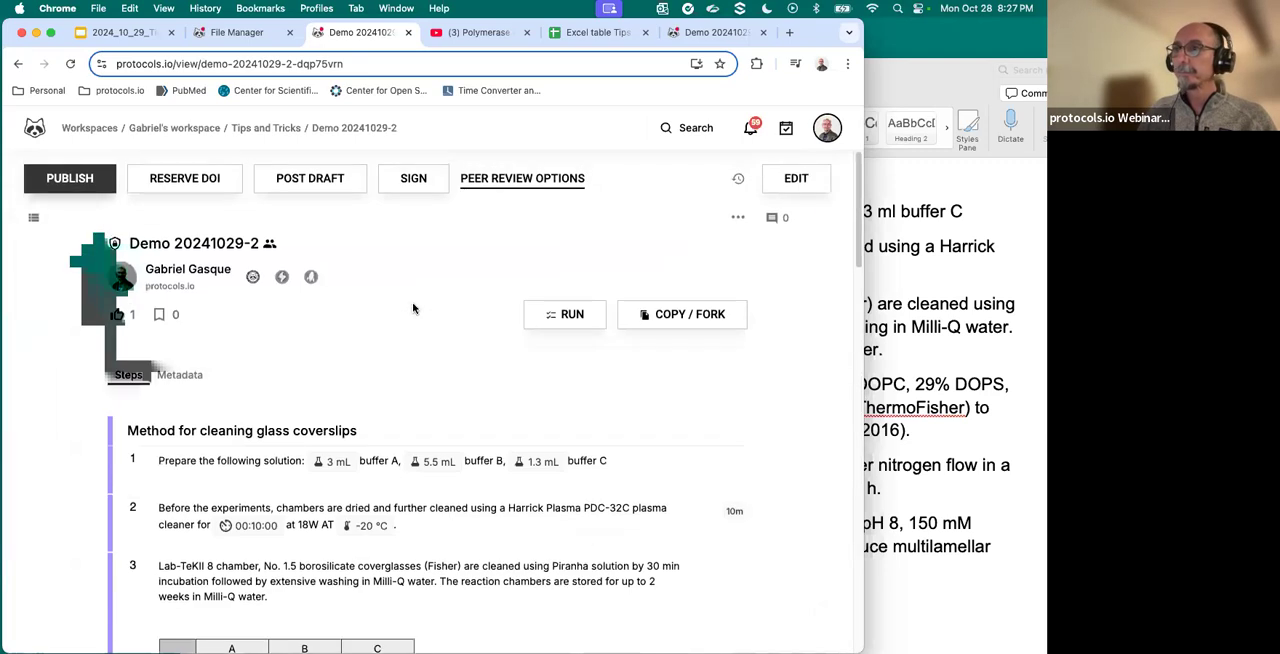
- Review the protocol's components, tables and gel image, and briefly play and pause the embedded PCR video in step 7
scroll(413, 308, "down", 5)
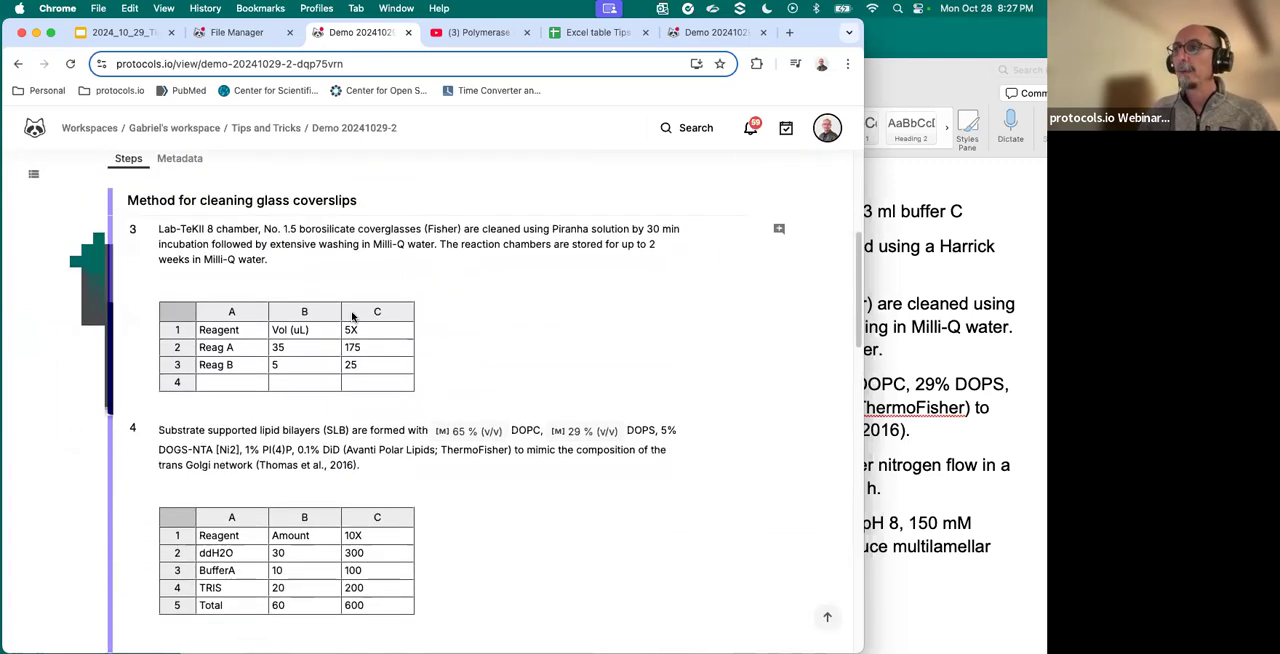
scroll(375, 400, "up", 4)
scroll(300, 350, "down", 3)
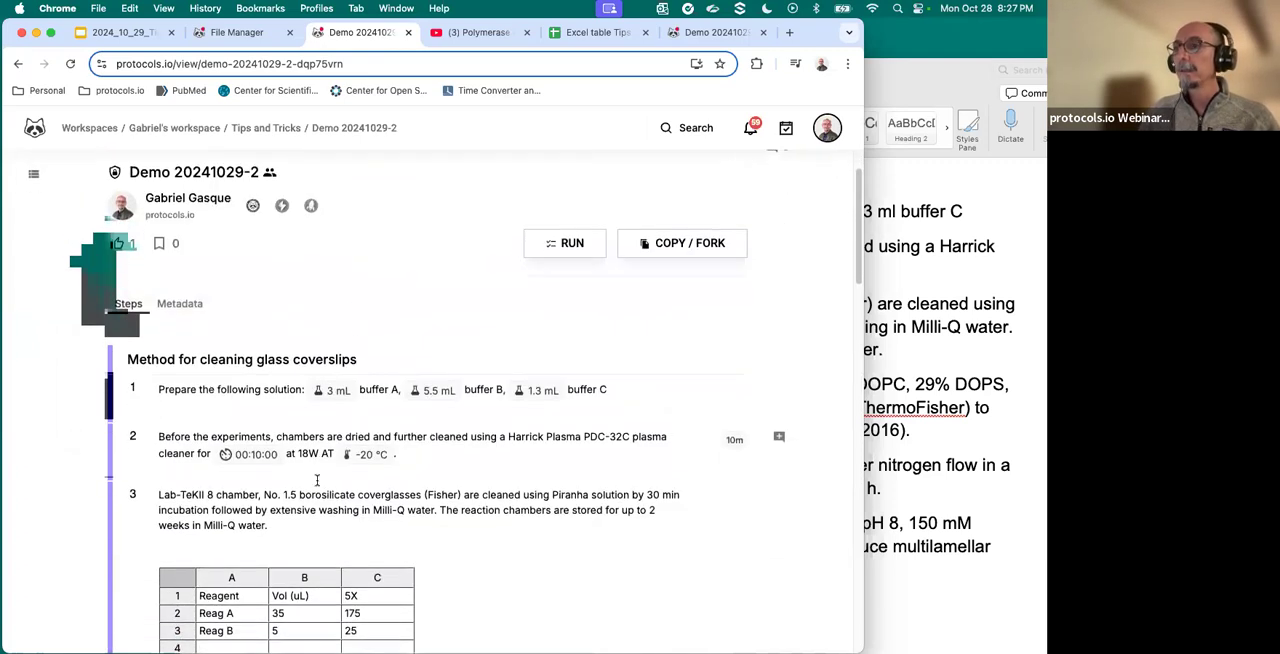
scroll(255, 272, "up", 2)
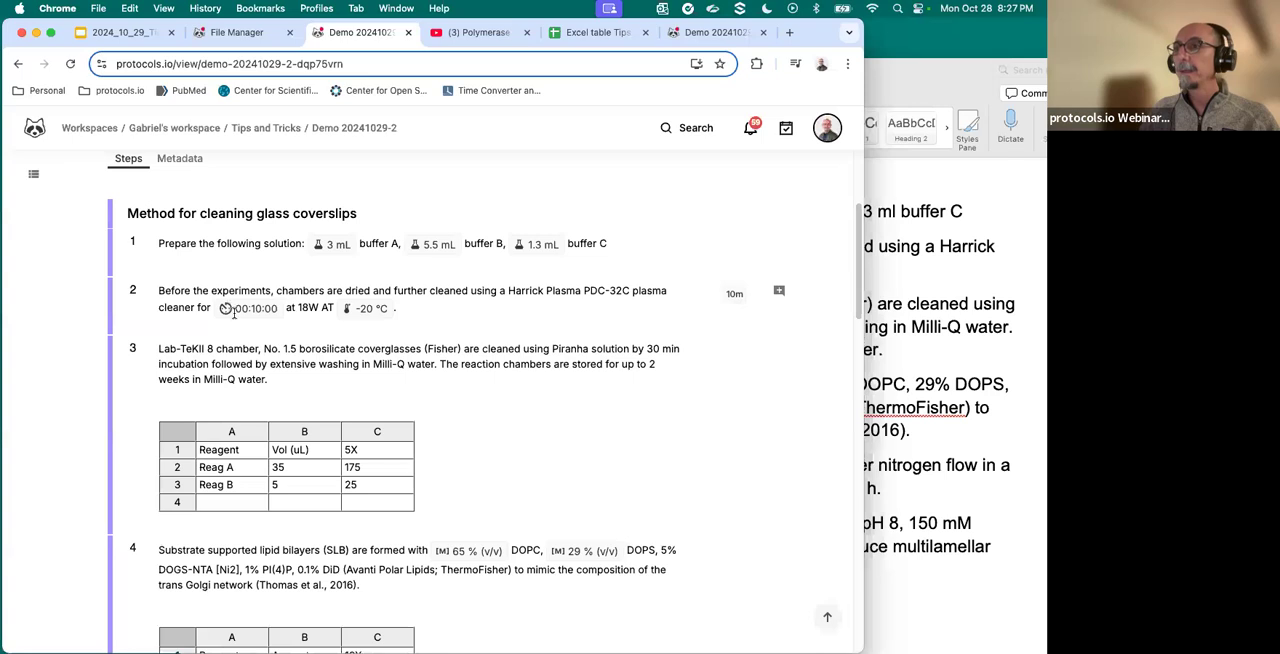
scroll(232, 310, "down", 8)
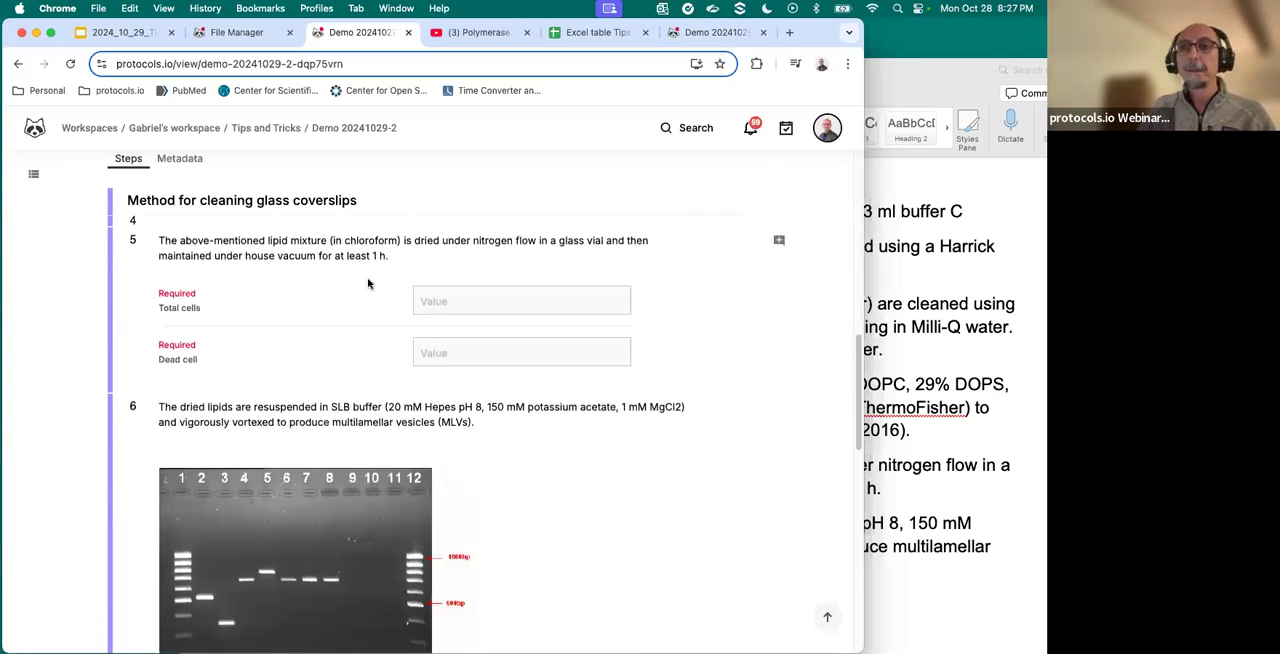
scroll(388, 311, "down", 5)
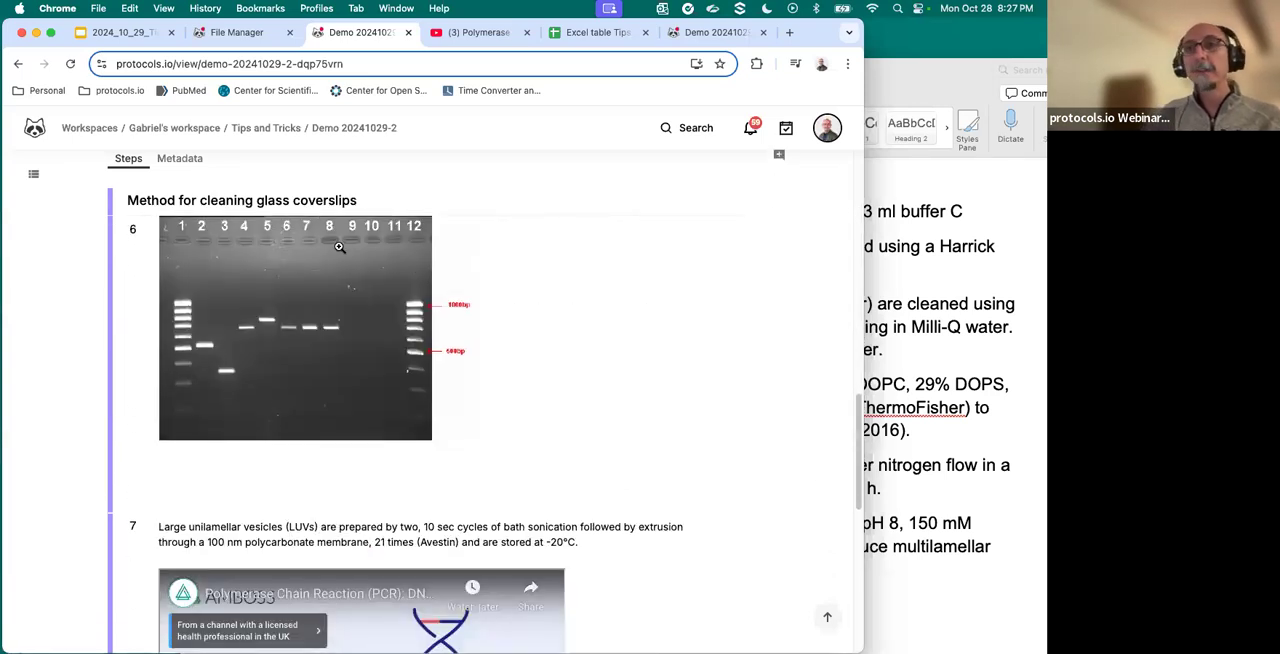
left_click(222, 508)
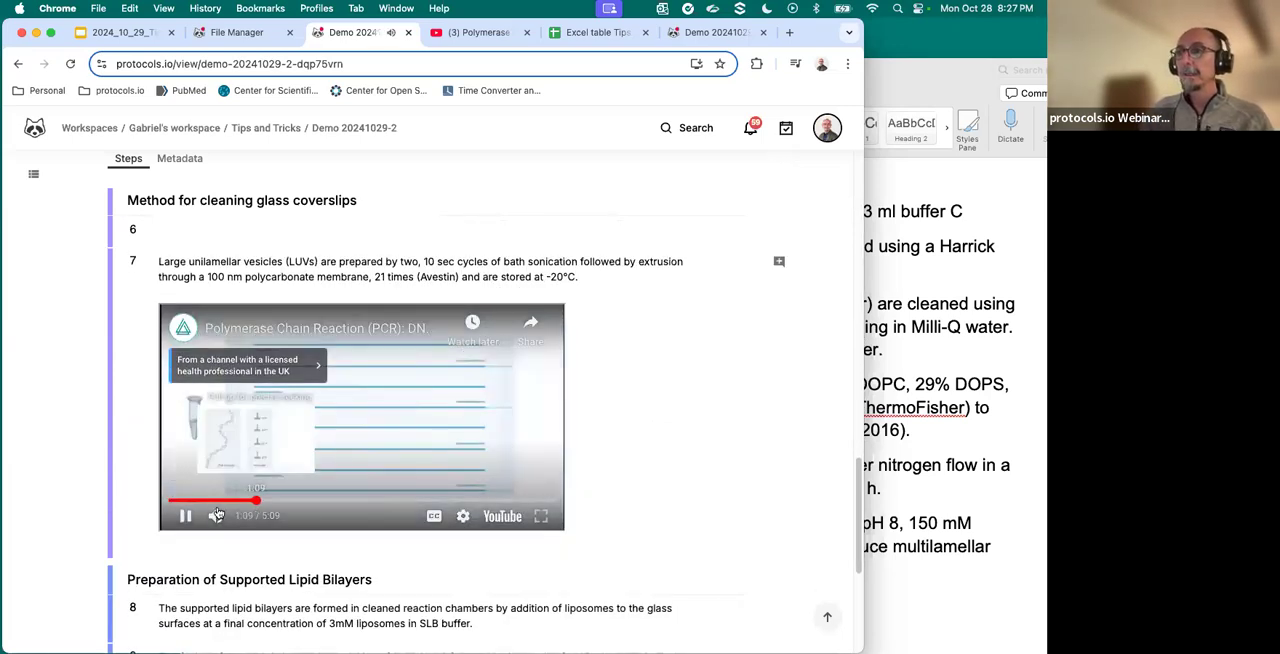
left_click(184, 527)
- Choose the Lung case and the Liver case in turn in the step case below step 9 of the viewed protocol
scroll(303, 527, "down", 5)
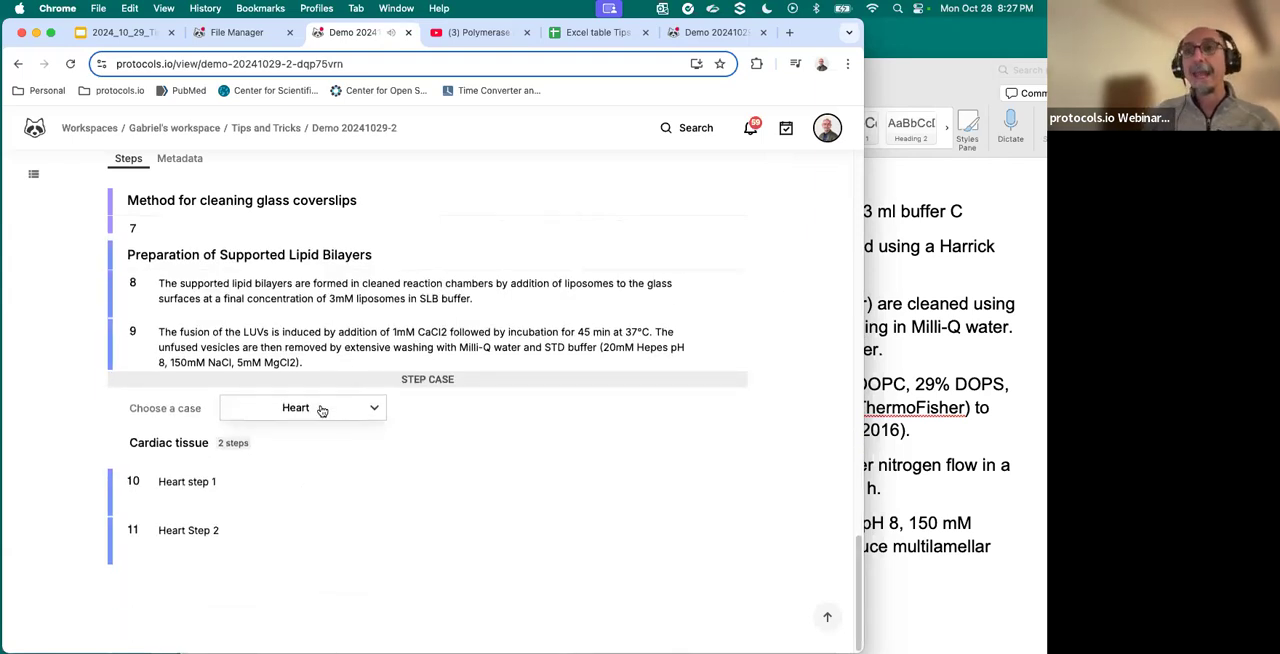
left_click(322, 410)
left_click(183, 467)
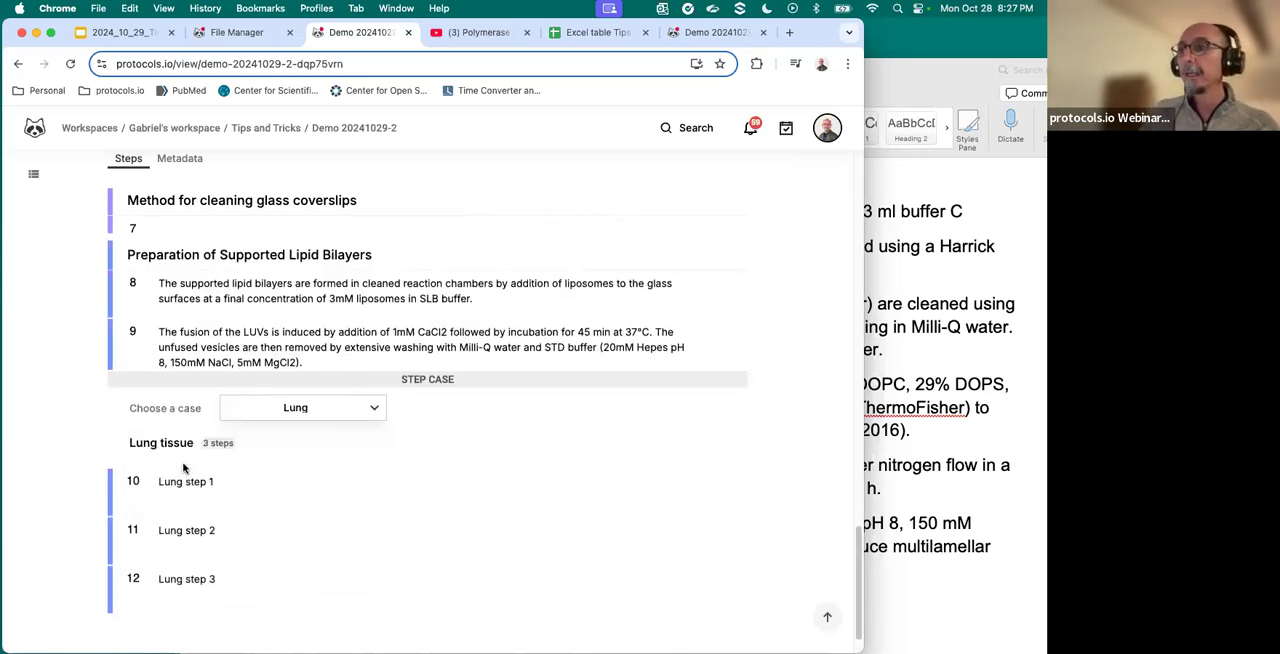
left_click(295, 409)
left_click(285, 497)
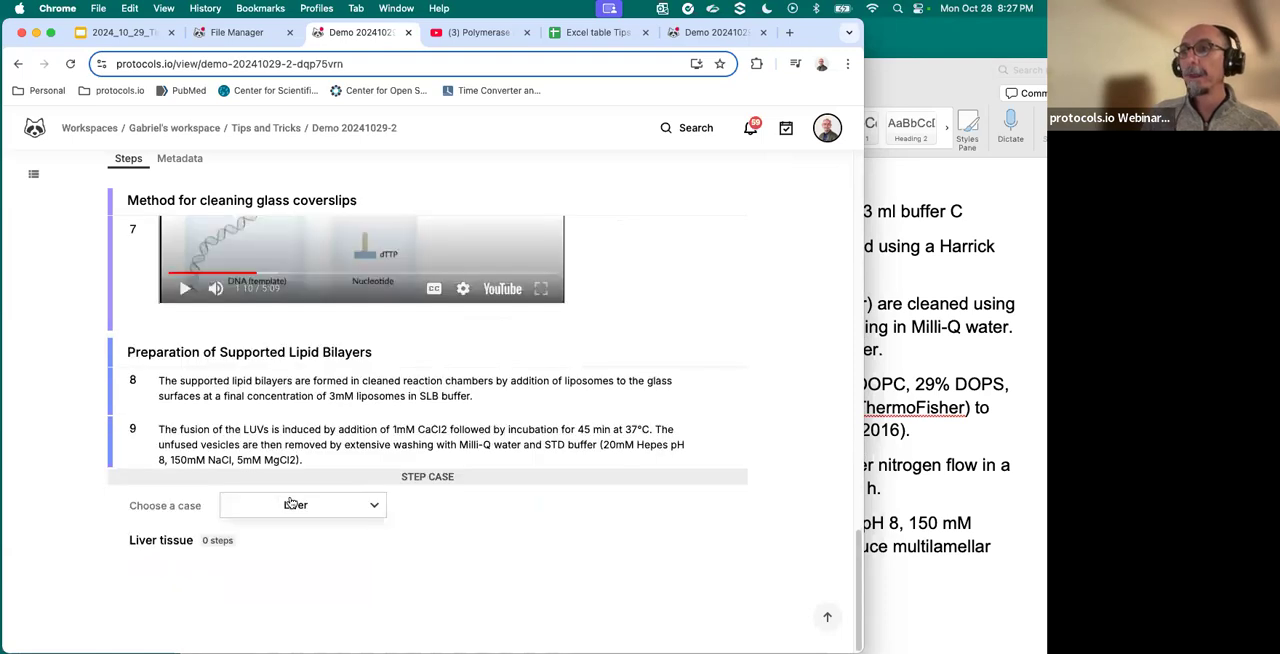
- Return to the File Manager showing the Tips and Tricks folder
scroll(323, 510, "up", 10)
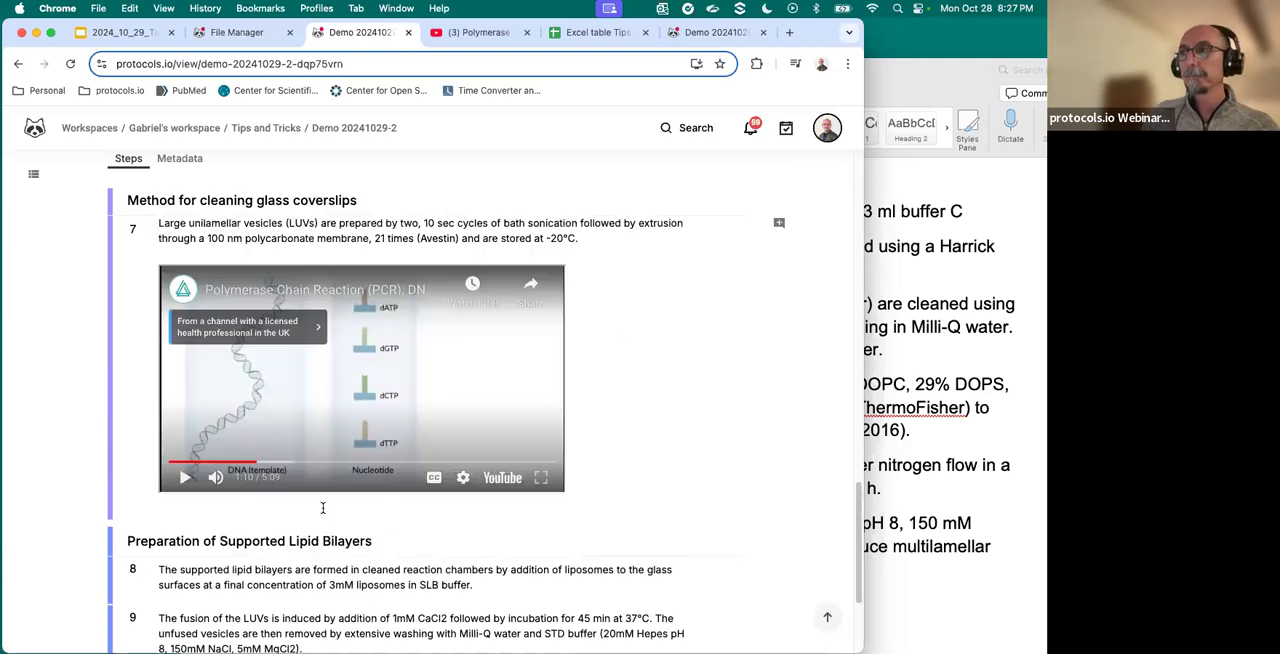
scroll(330, 487, "up", 10)
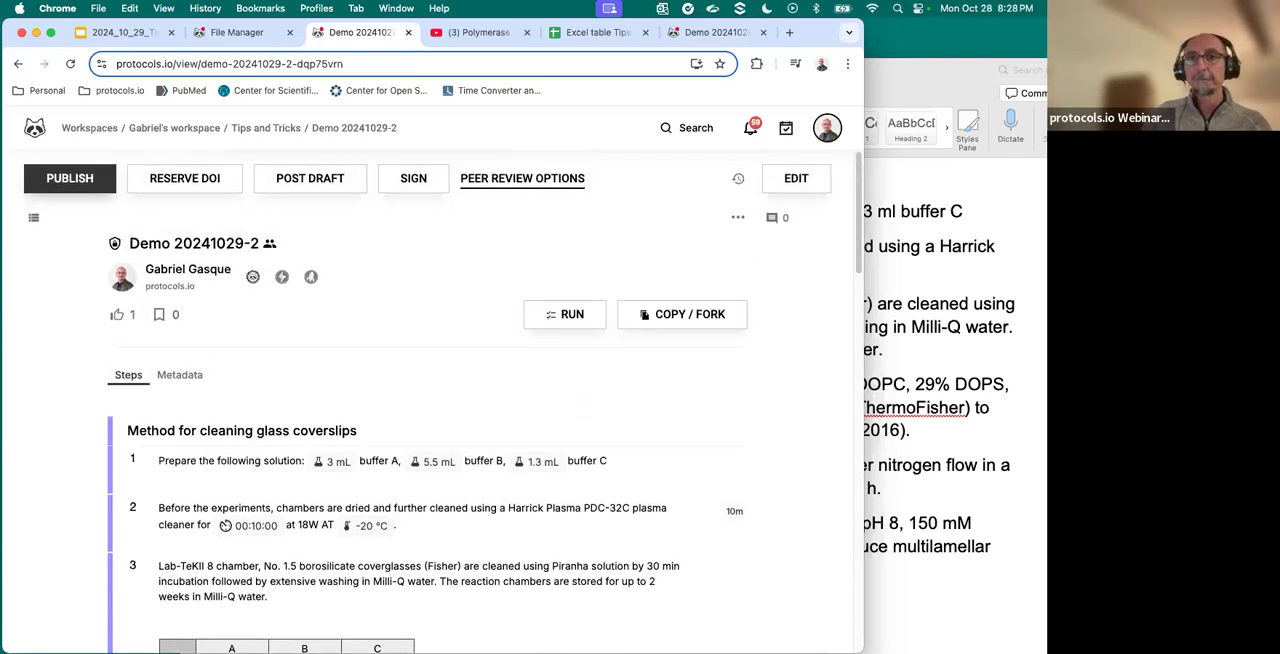
left_click(238, 34)
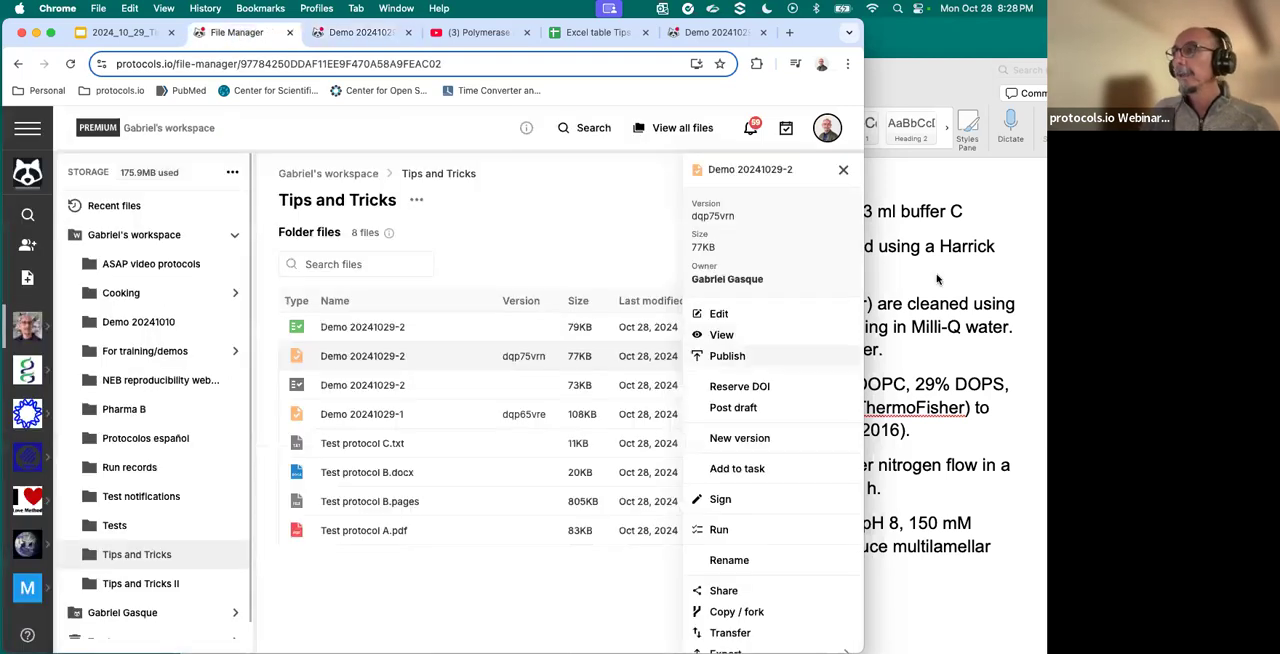
- Create a new version of the Demo 20241029-2 protocol (dqp75vrn) in the Tips and Tricks folder
left_click(843, 170)
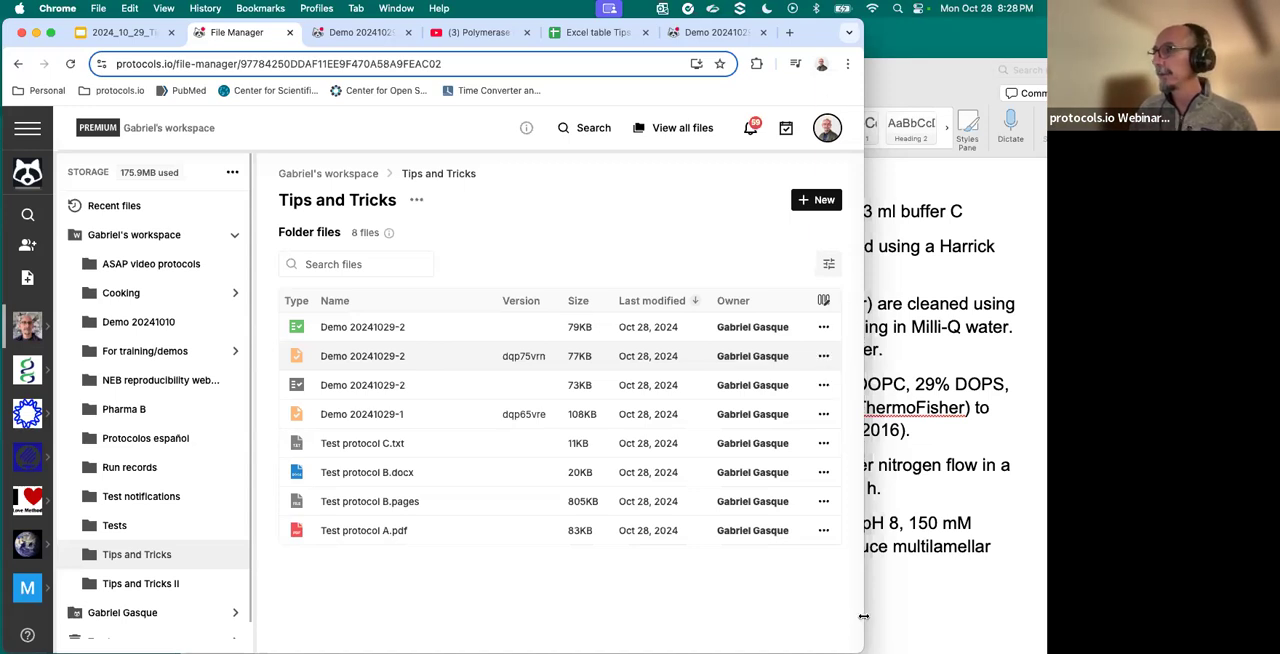
left_click_drag(863, 617, 1045, 617)
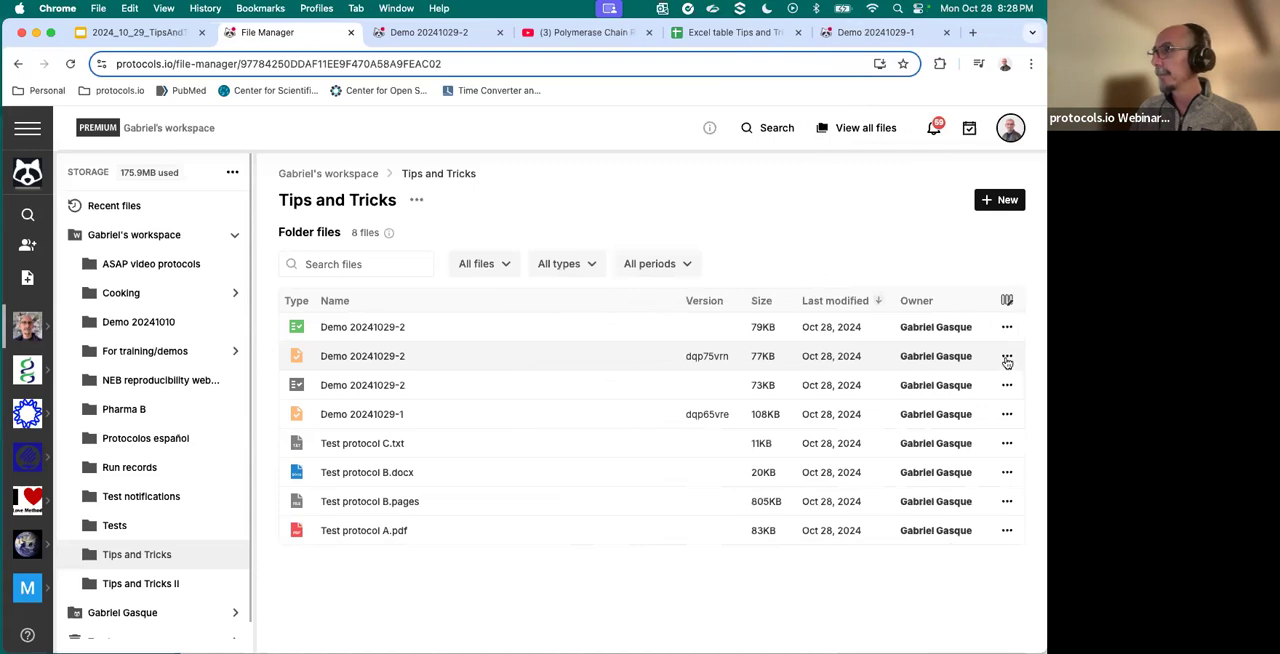
left_click(1007, 358)
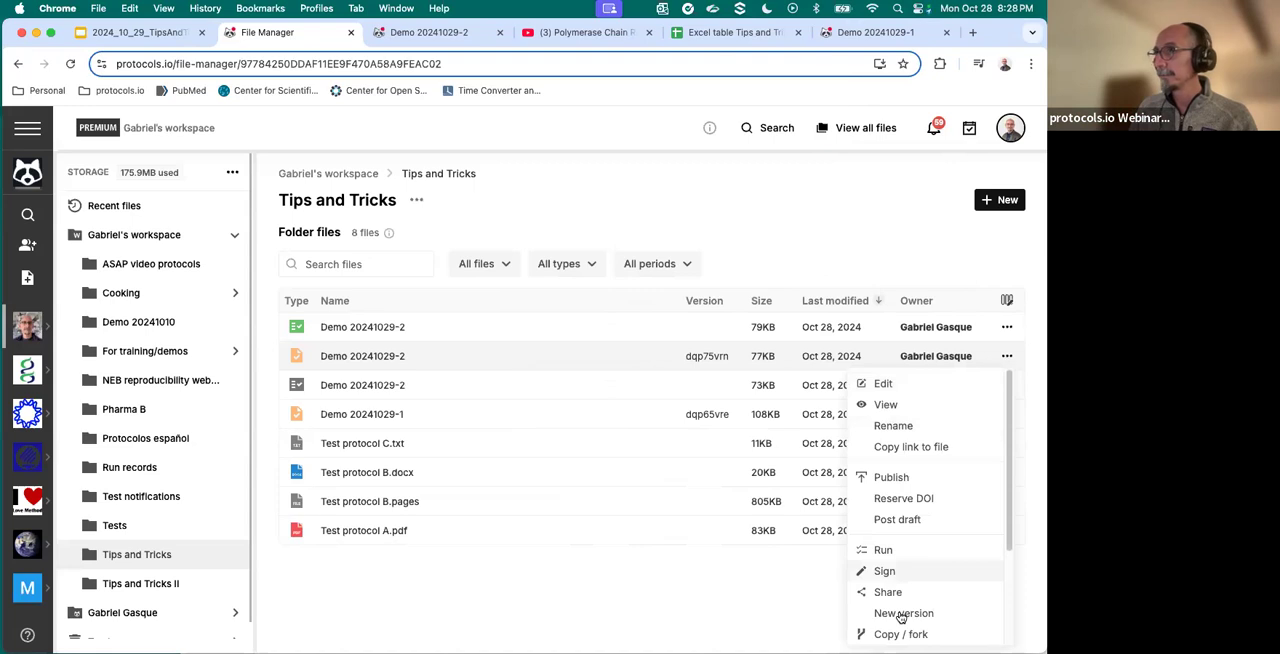
left_click(898, 614)
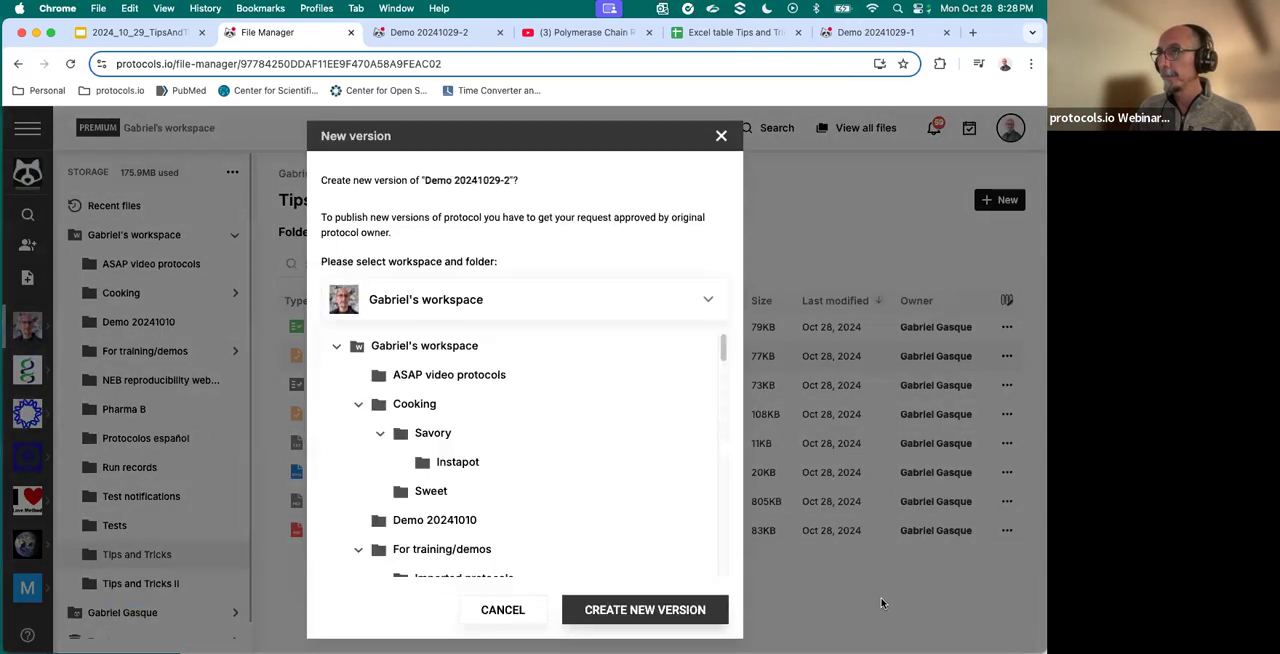
scroll(620, 543, "down", 10)
scroll(621, 543, "down", 1)
scroll(619, 540, "up", 4)
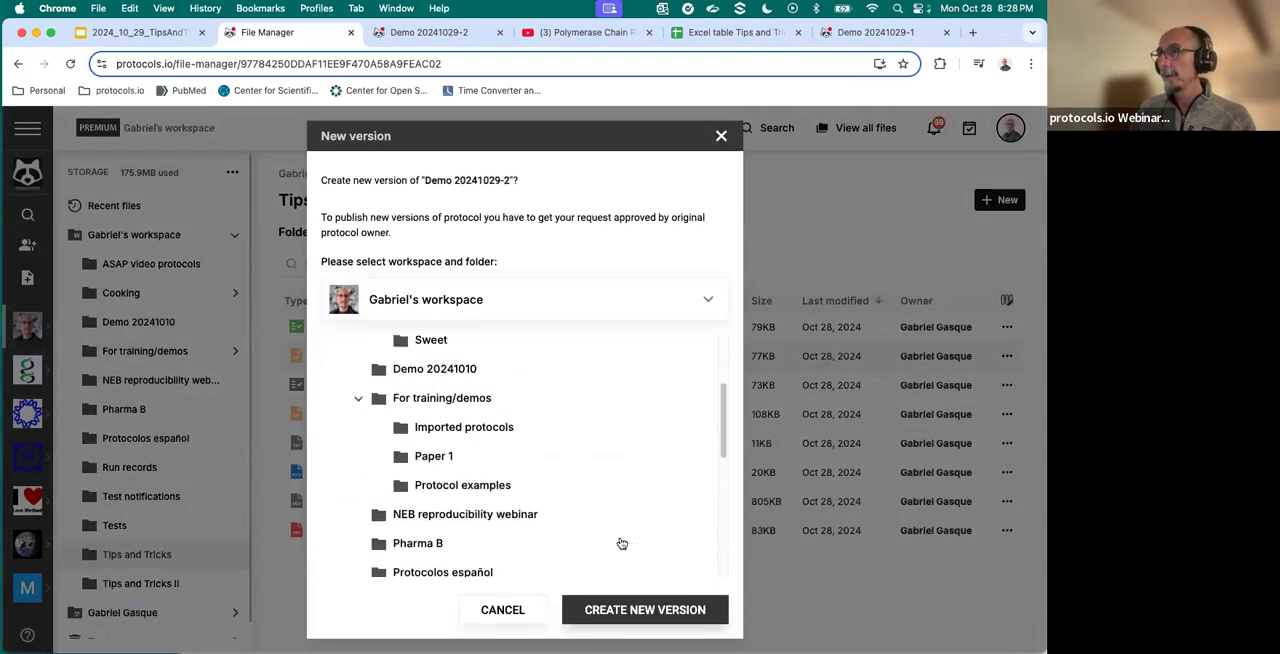
scroll(616, 535, "down", 2)
scroll(613, 526, "up", 4)
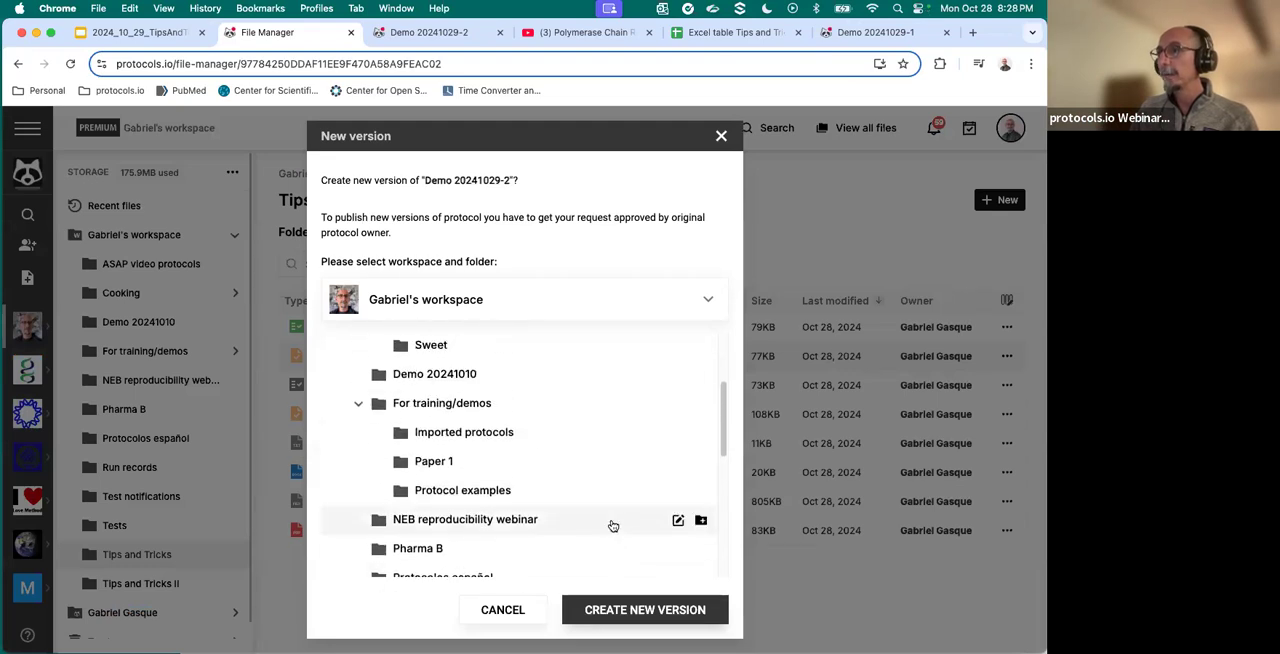
scroll(612, 524, "up", 2)
scroll(612, 522, "down", 9)
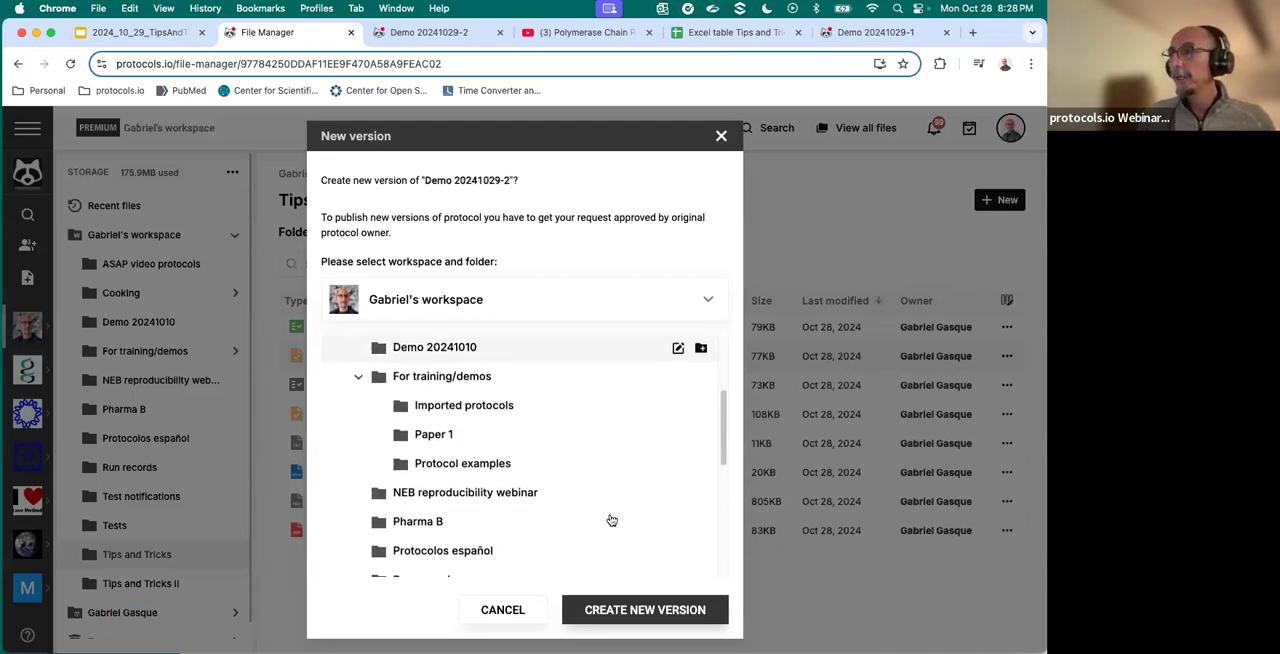
scroll(610, 520, "down", 3)
left_click(486, 478)
left_click(683, 612)
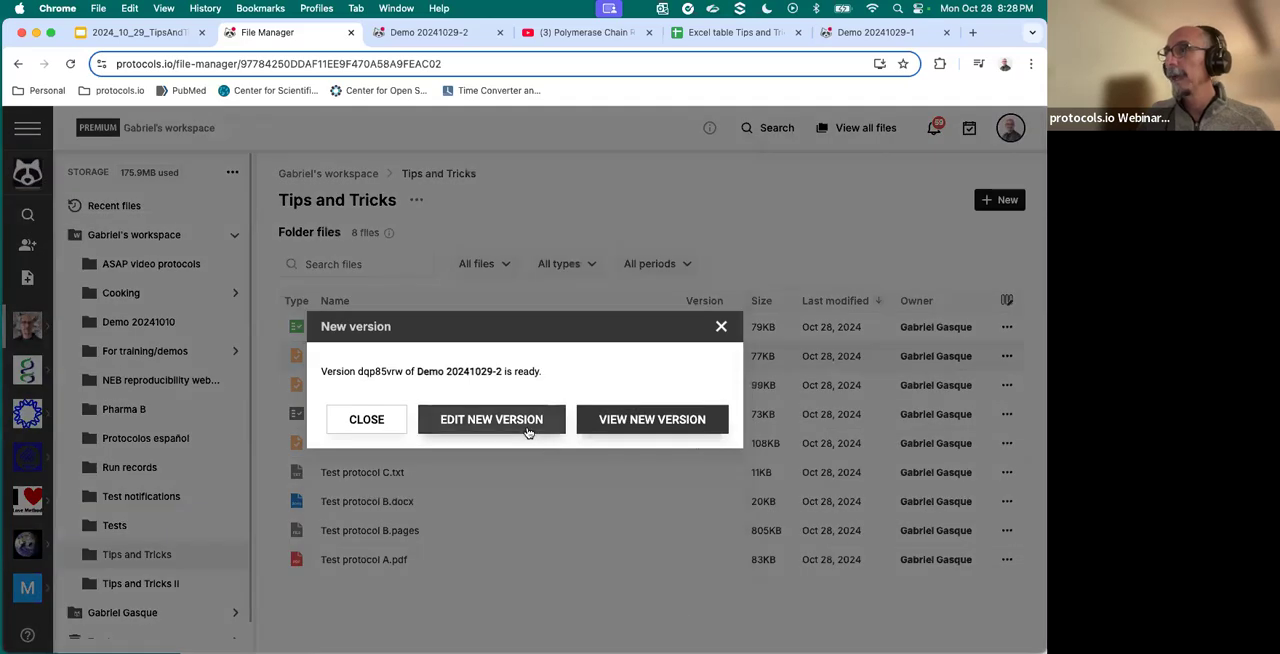
- Open the new version for editing and change its title to "Demo 20241029-2 - V2"
left_click(527, 430)
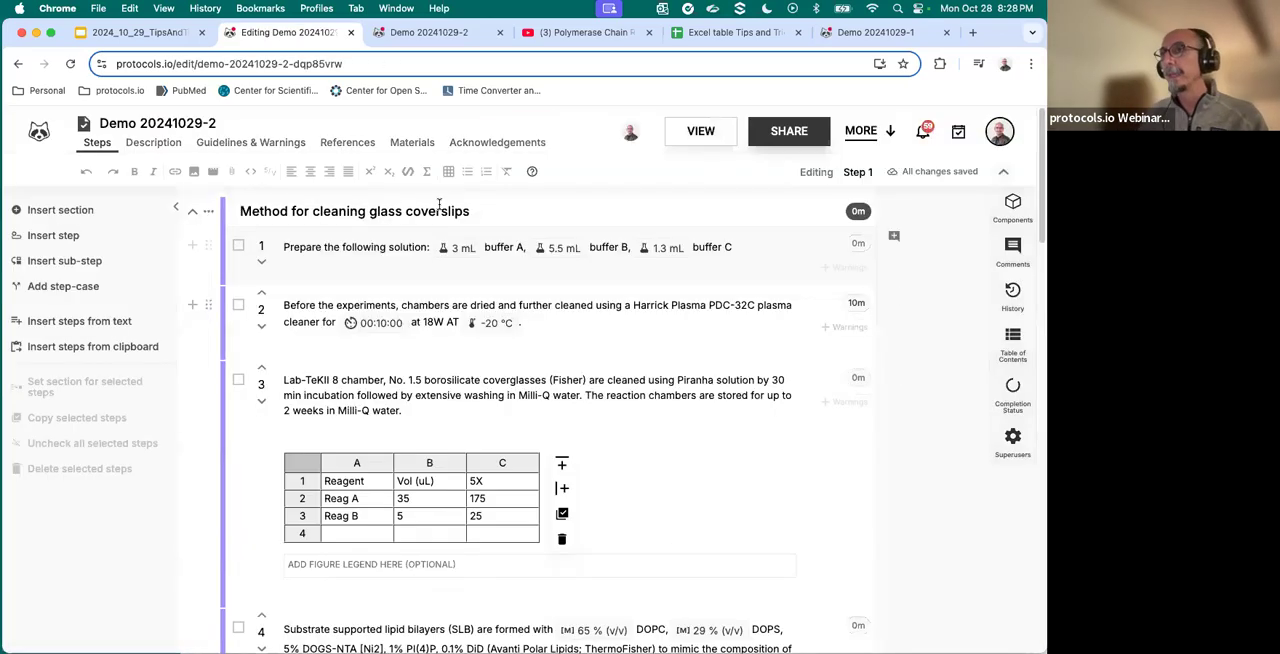
left_click(245, 120)
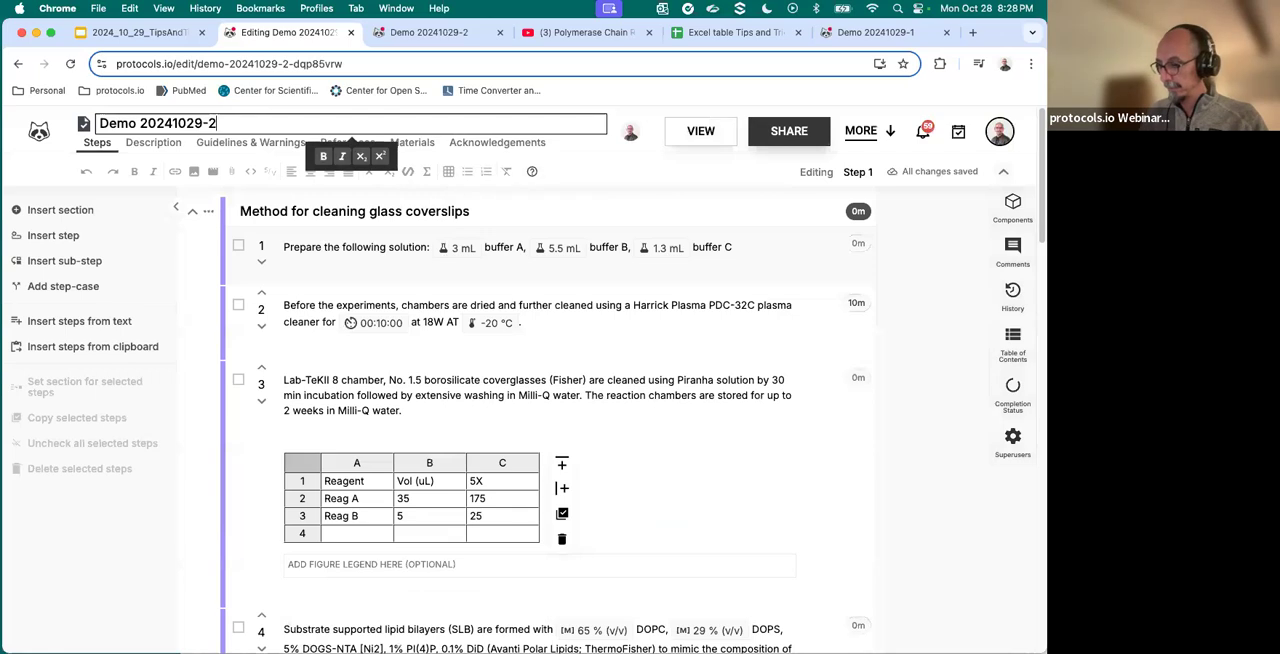
type("- V2")
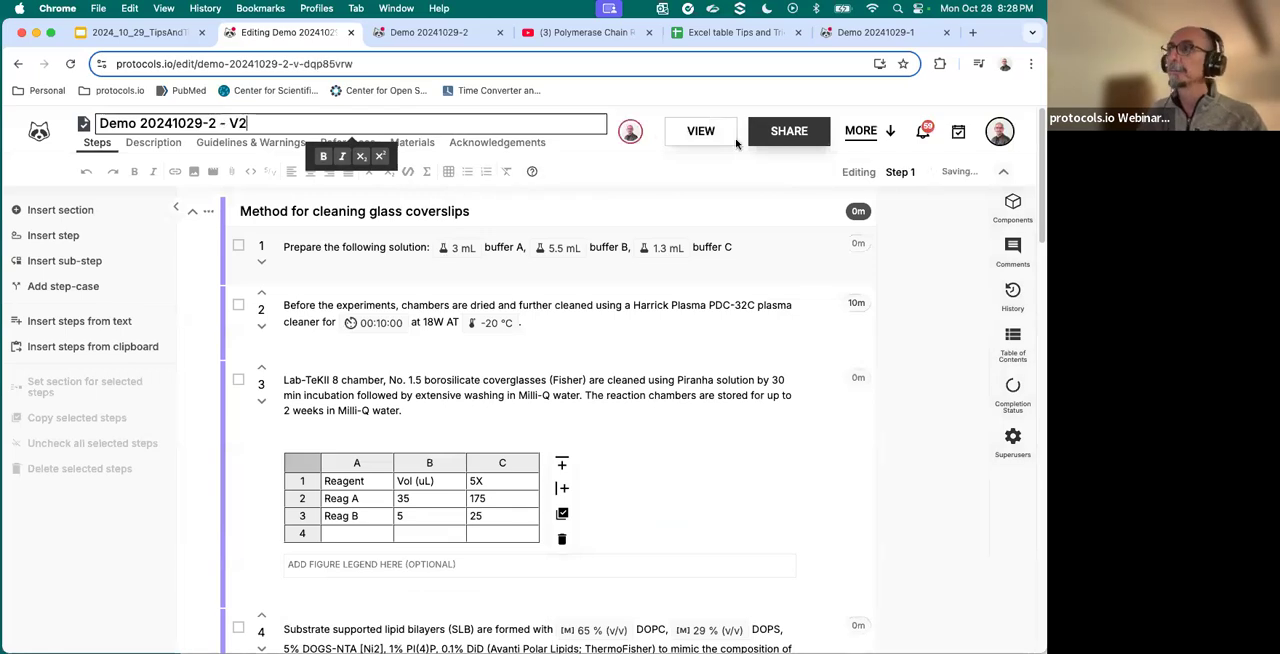
- View the V2 protocol, switch to version dqp75vrn and back to dqp85vrw, and show the version list again
left_click(716, 134)
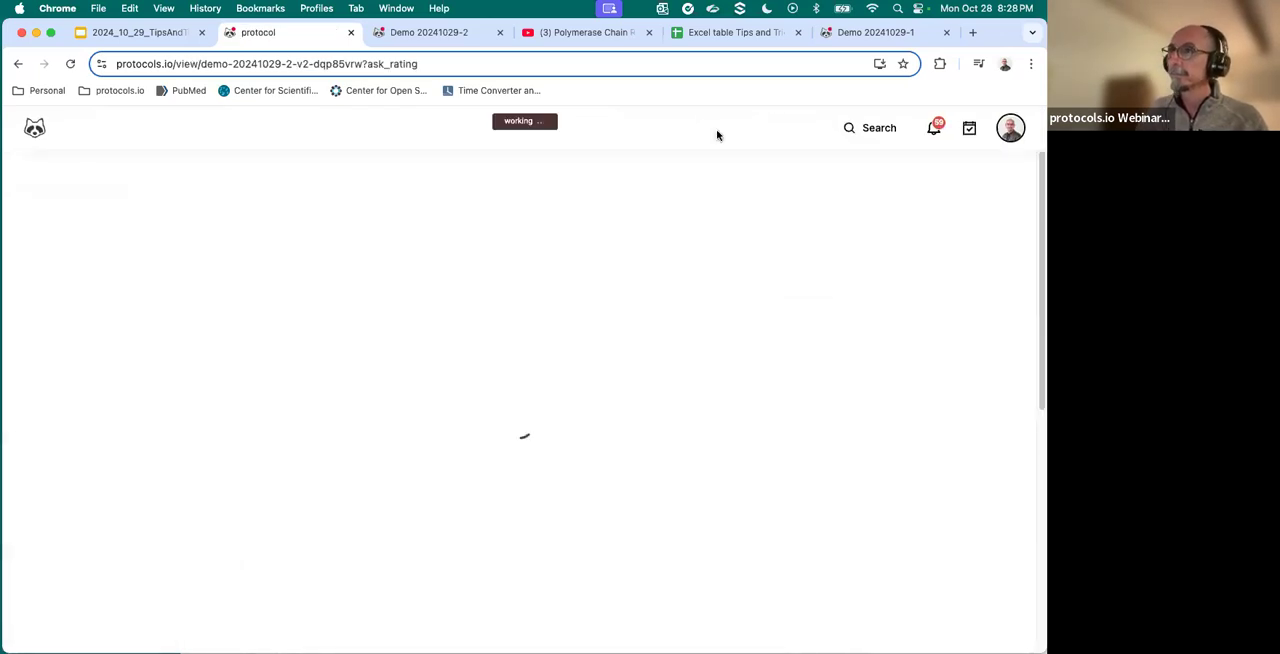
left_click(757, 276)
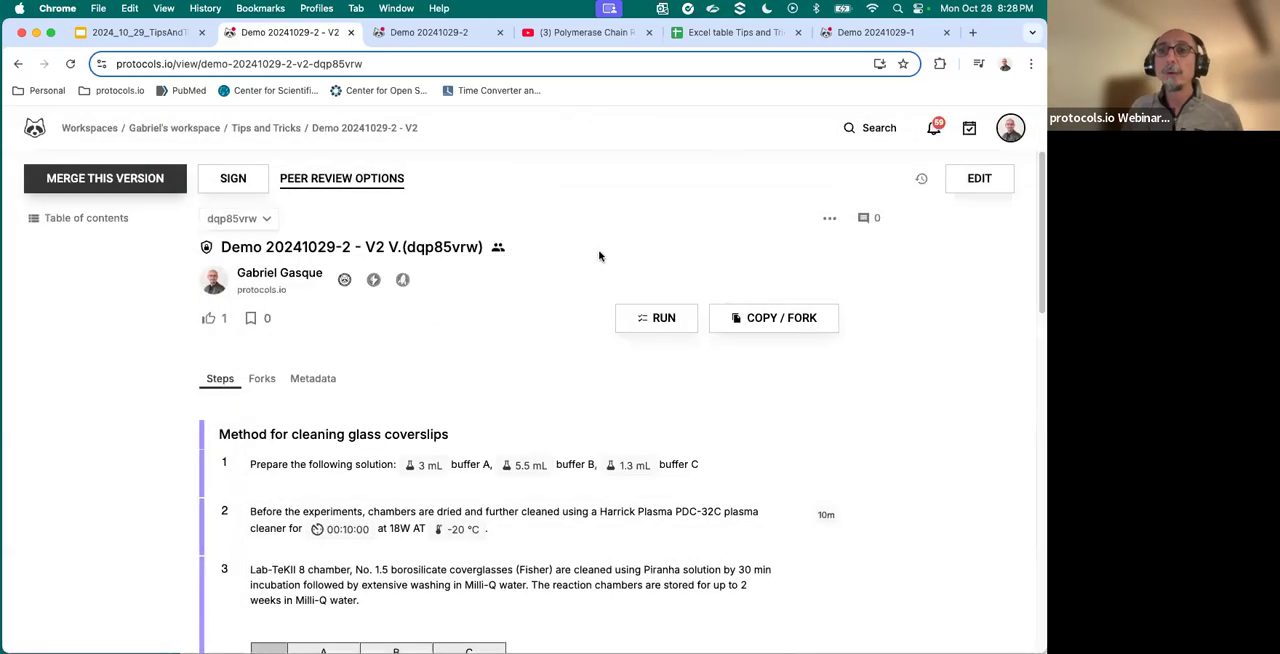
left_click(264, 222)
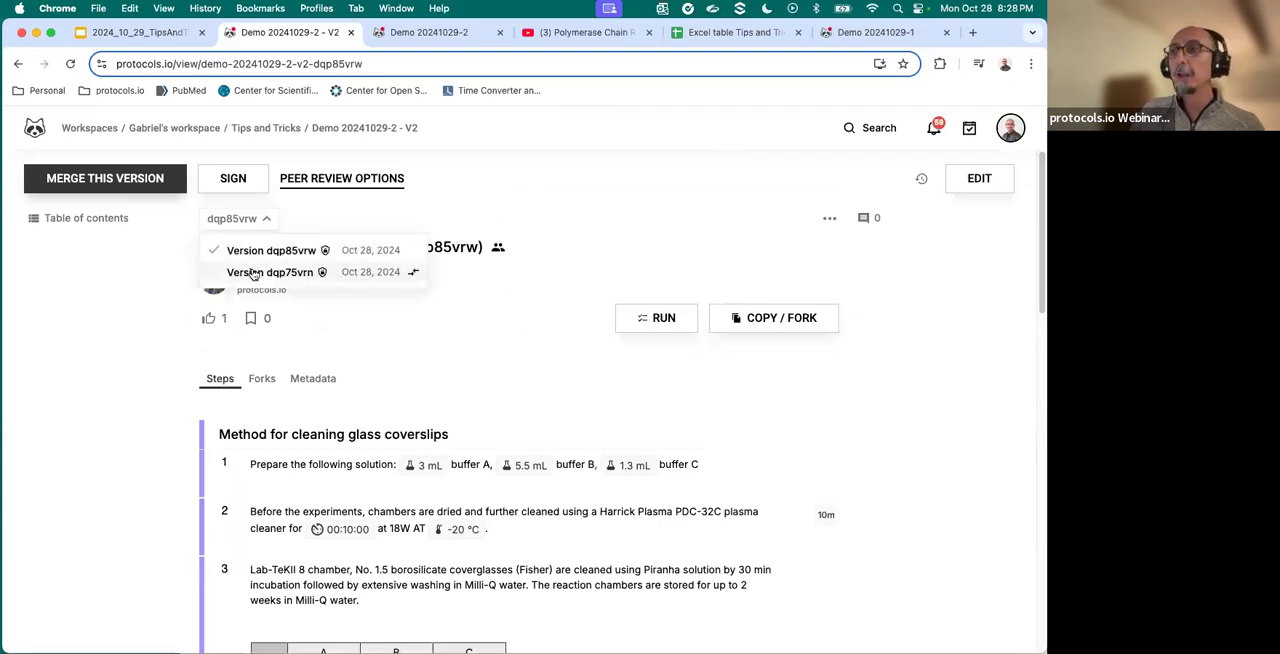
left_click(254, 276)
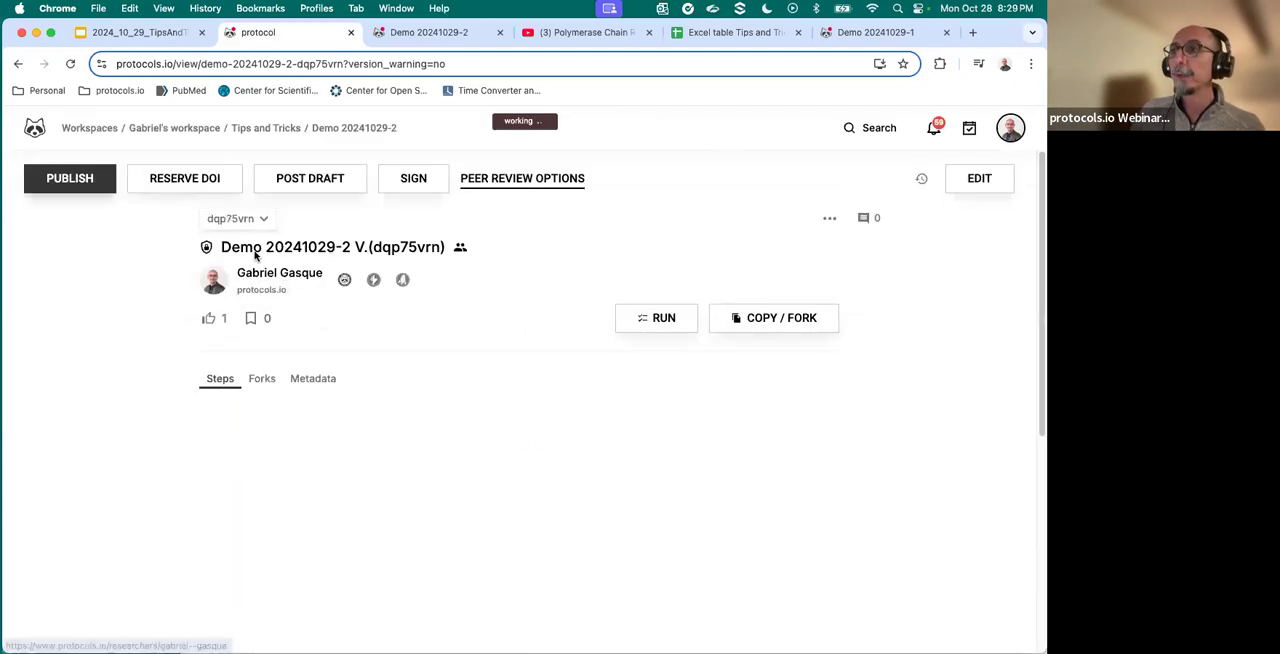
left_click(254, 222)
left_click(256, 250)
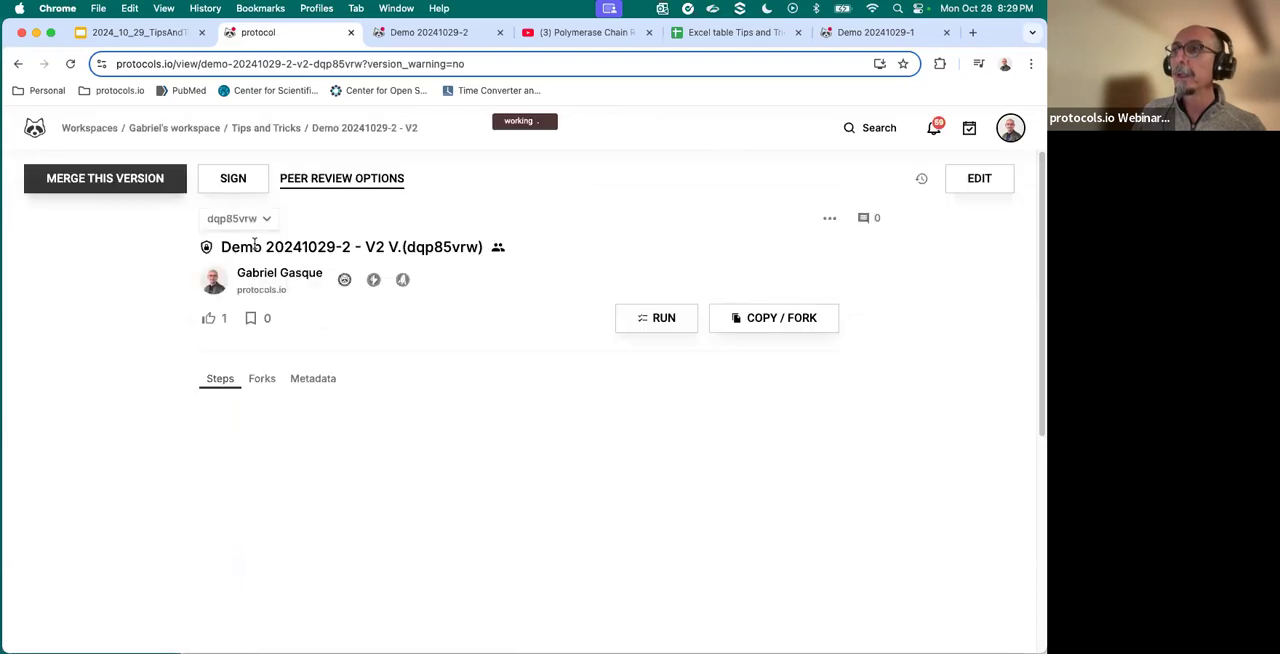
left_click(250, 220)
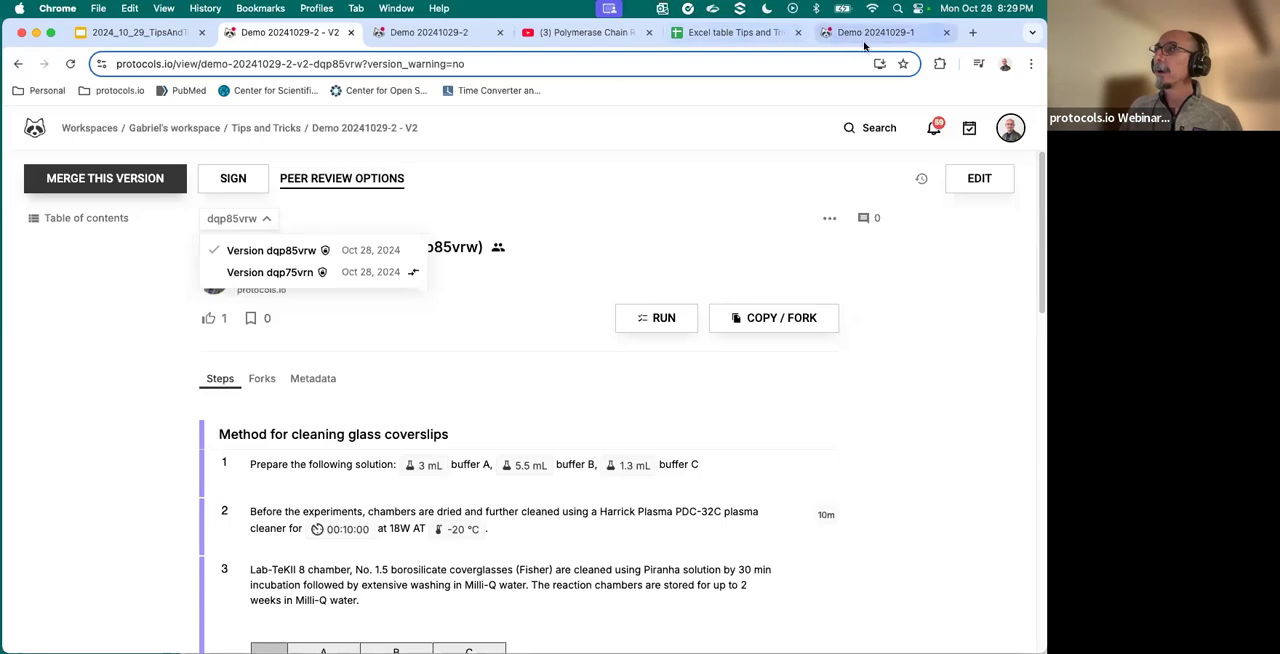
- Open the Tips and Tricks folder of the File Manager in a new browser tab and view the details of Demo 20241029-2 and its V2
left_click(975, 34)
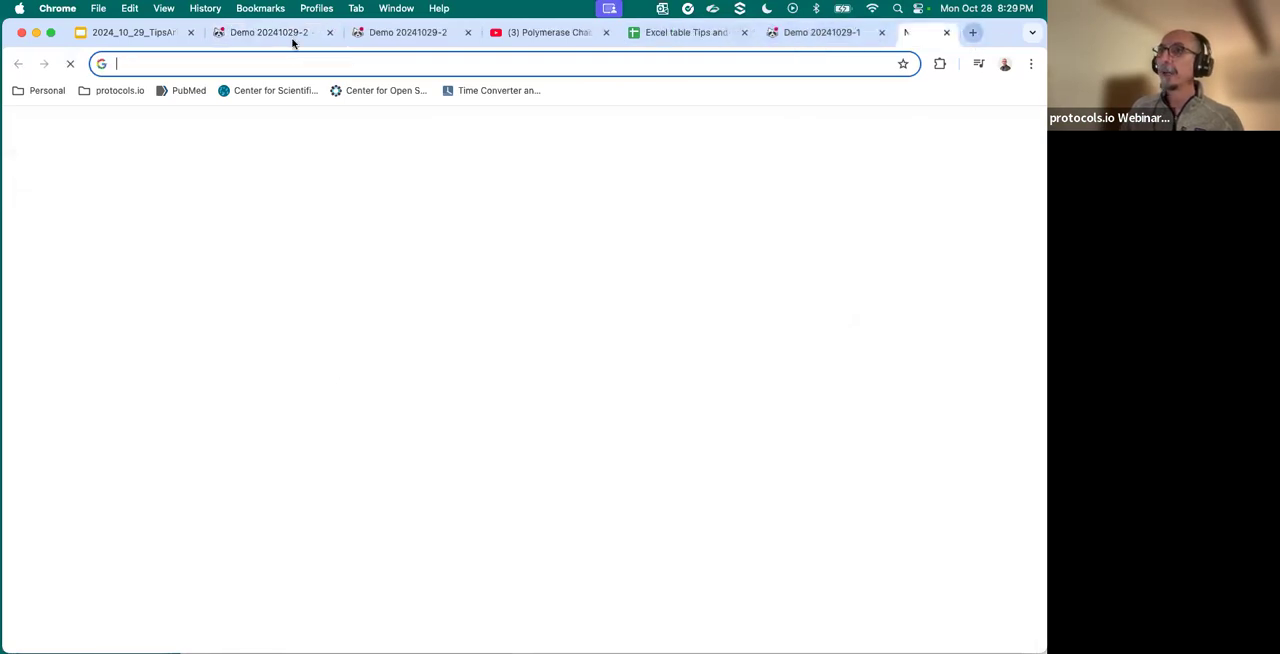
left_click(119, 91)
mouse_move(117, 119)
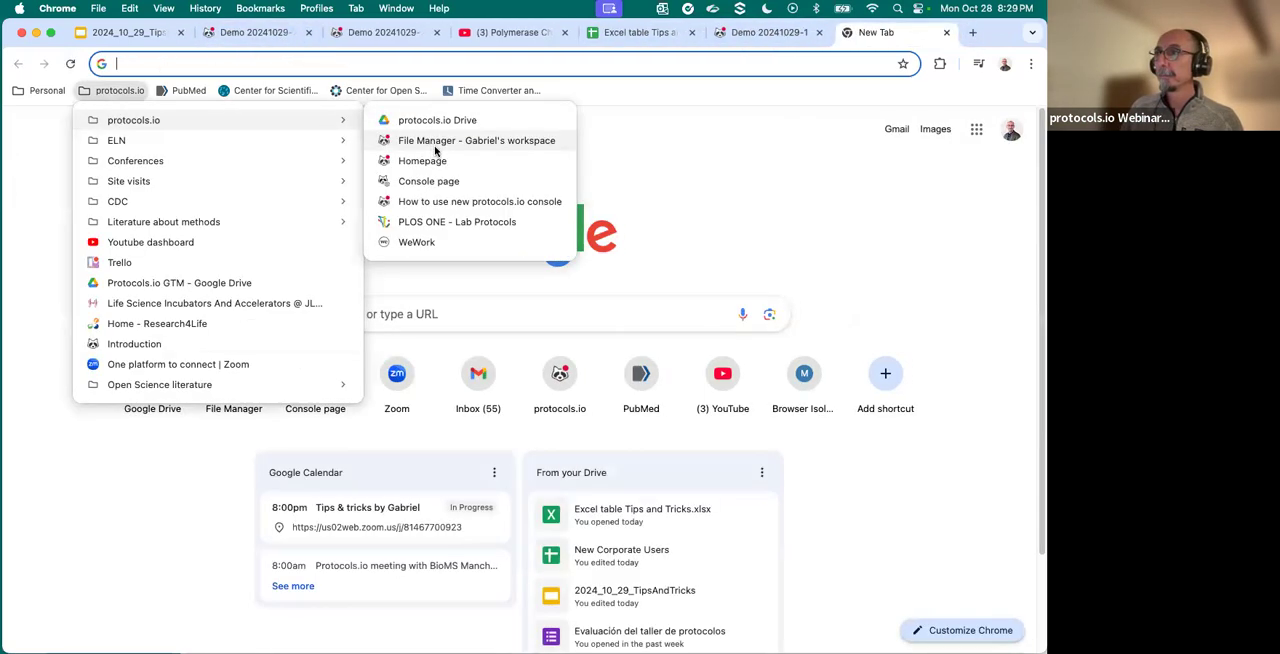
left_click(434, 143)
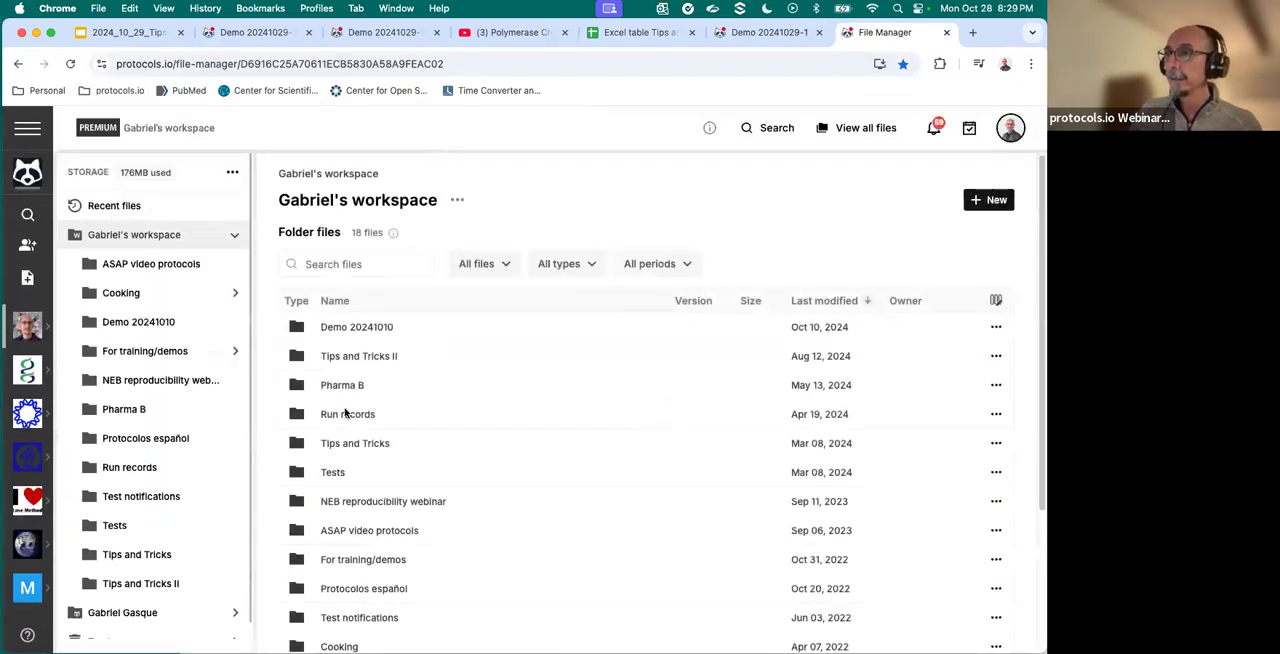
scroll(348, 530, "down", 3)
scroll(352, 501, "up", 3)
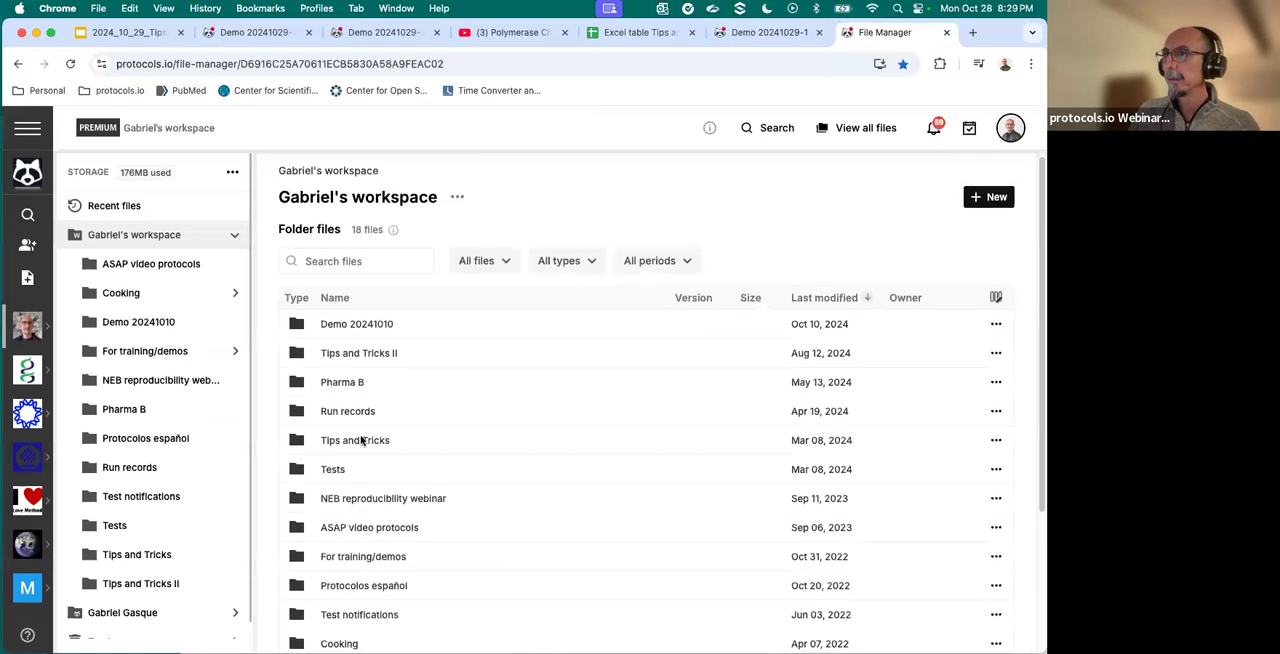
left_click(360, 443)
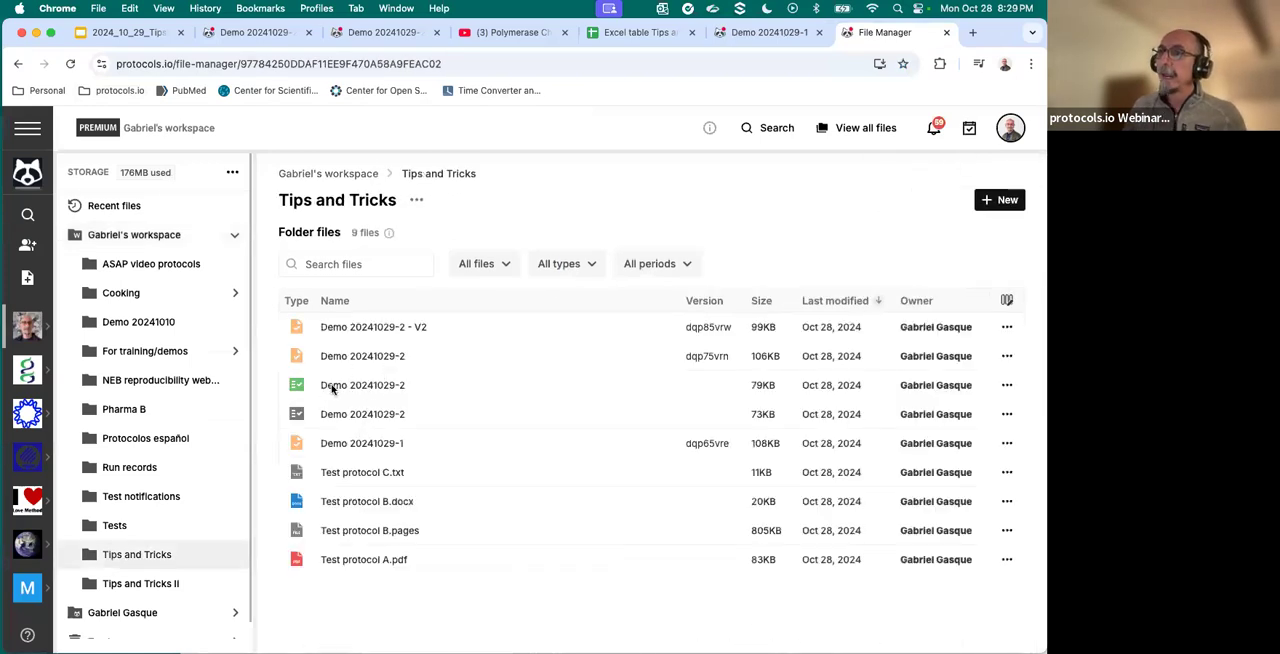
left_click(366, 356)
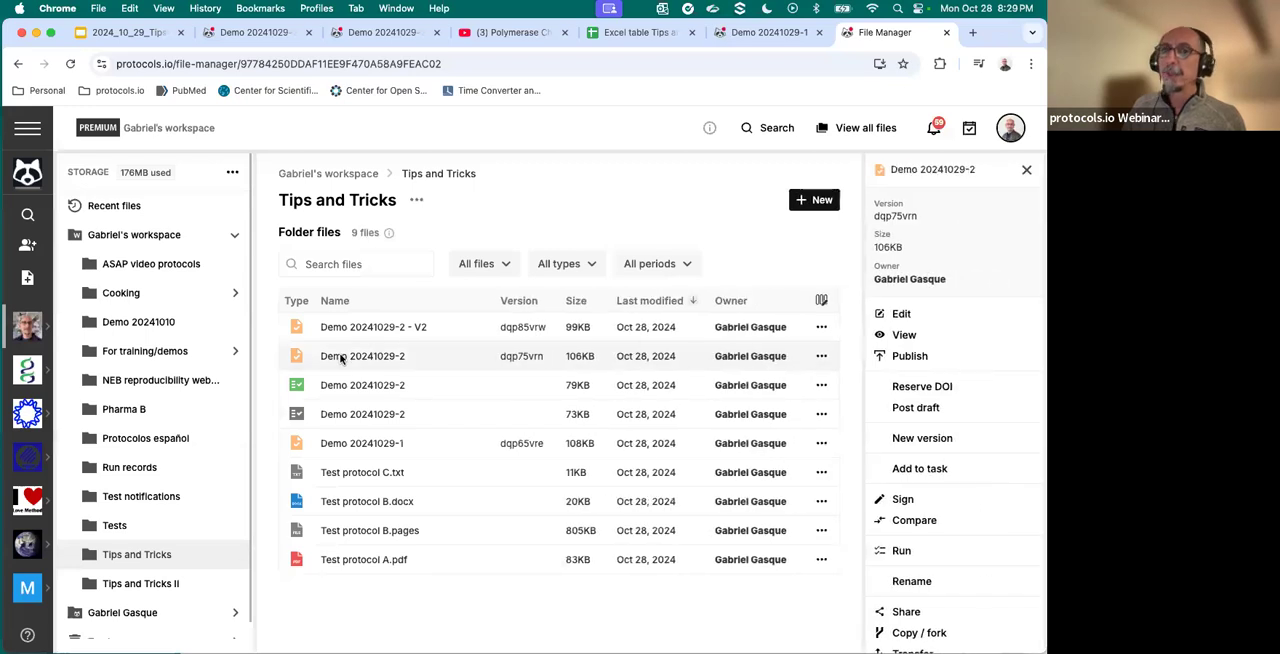
left_click(390, 327)
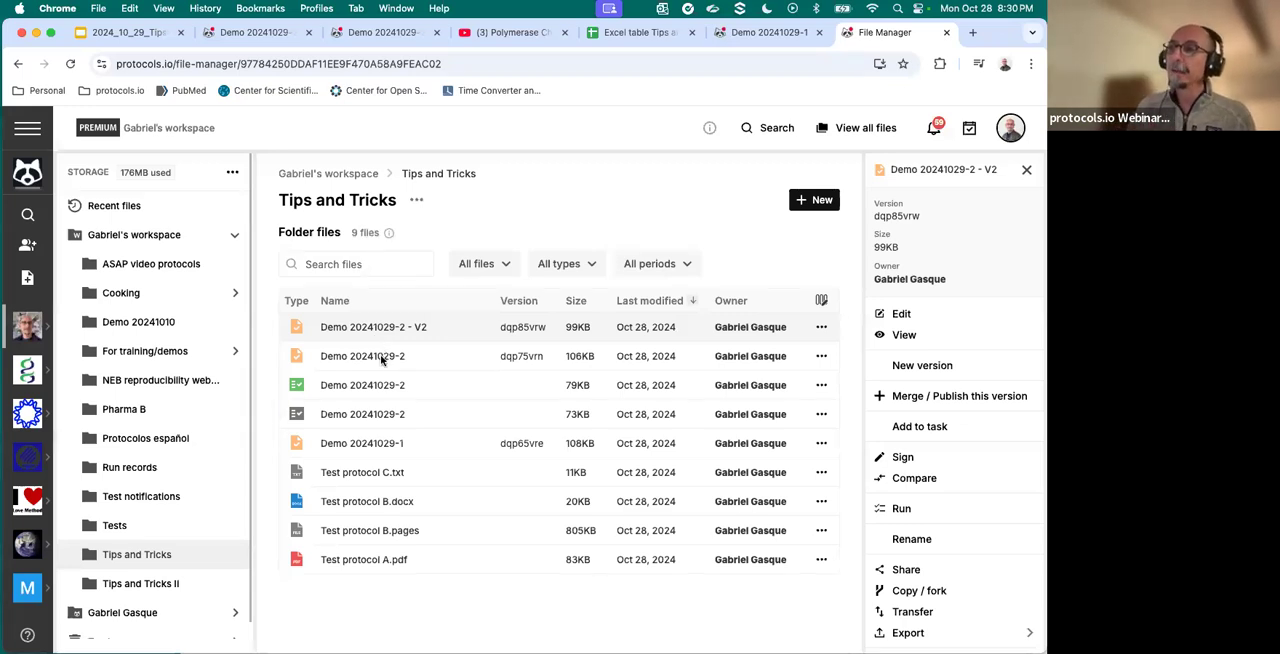
- Fork the original Demo 20241029-2 protocol into the Tips and Tricks folder under the name "Demo 20241029-2 - fork 1"
left_click(381, 361)
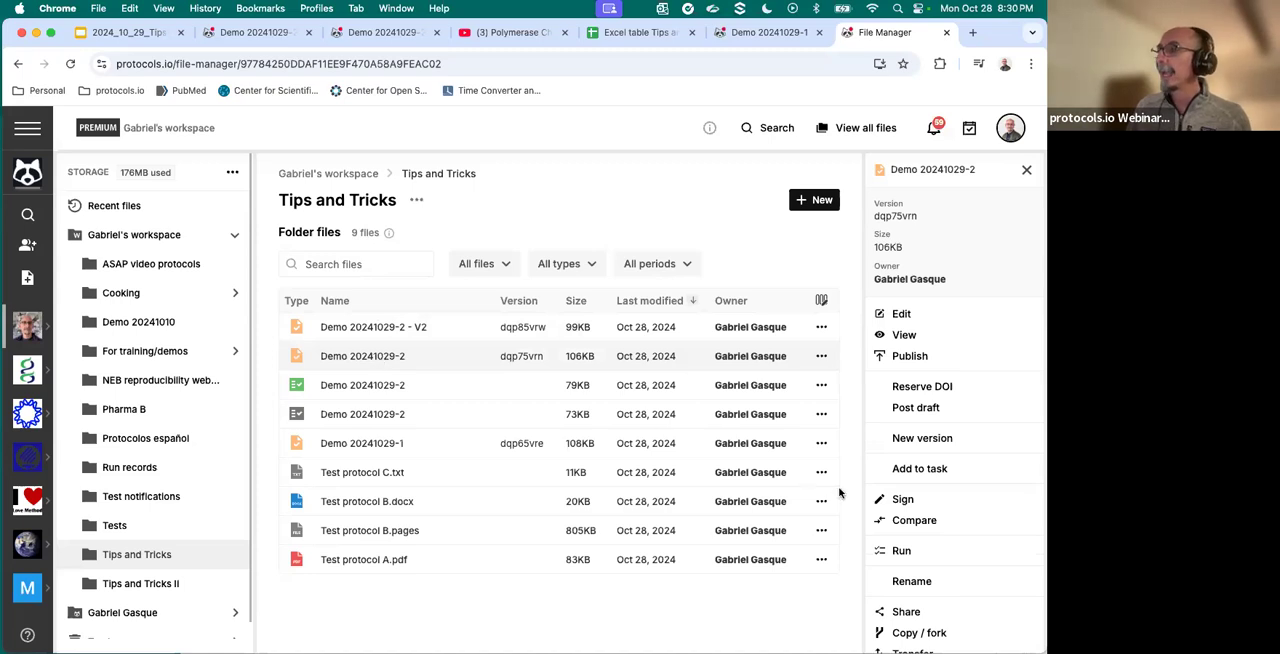
left_click(912, 634)
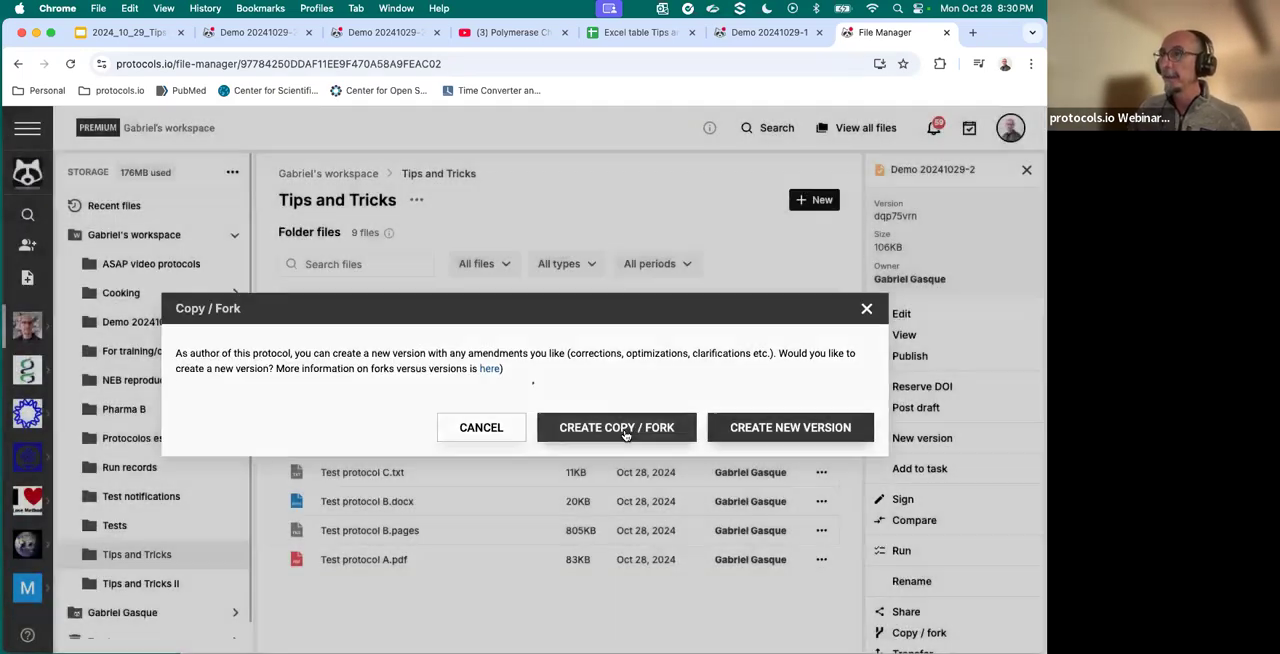
left_click(624, 434)
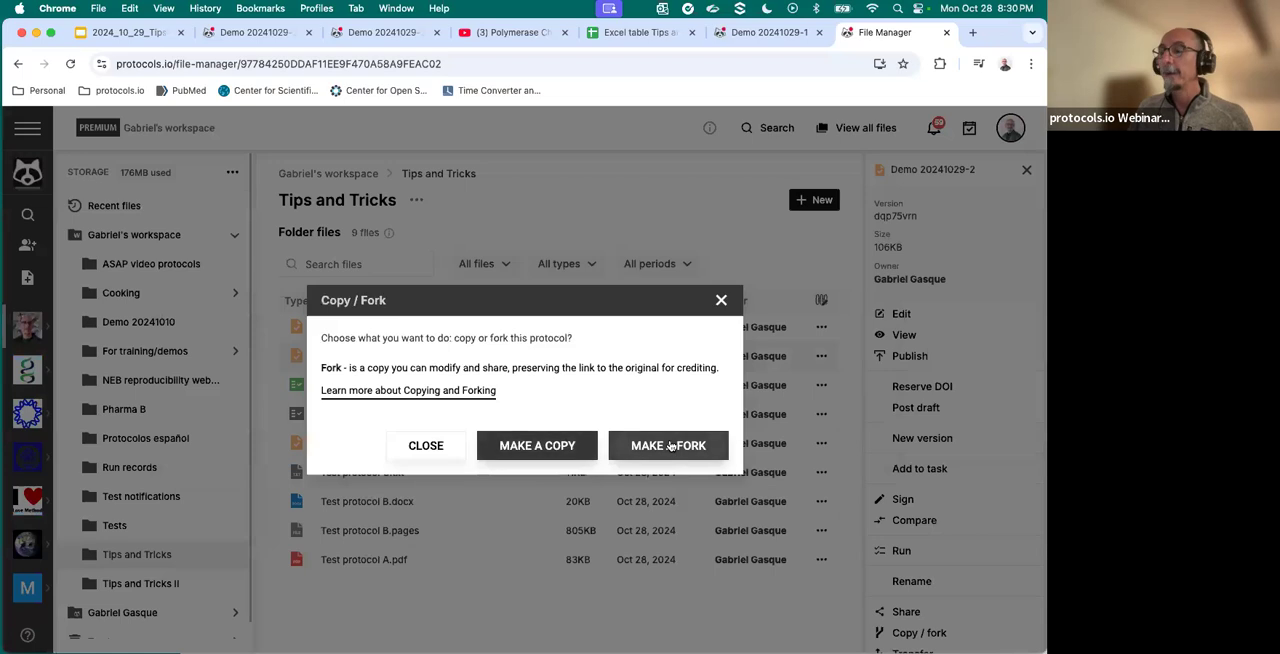
left_click(670, 446)
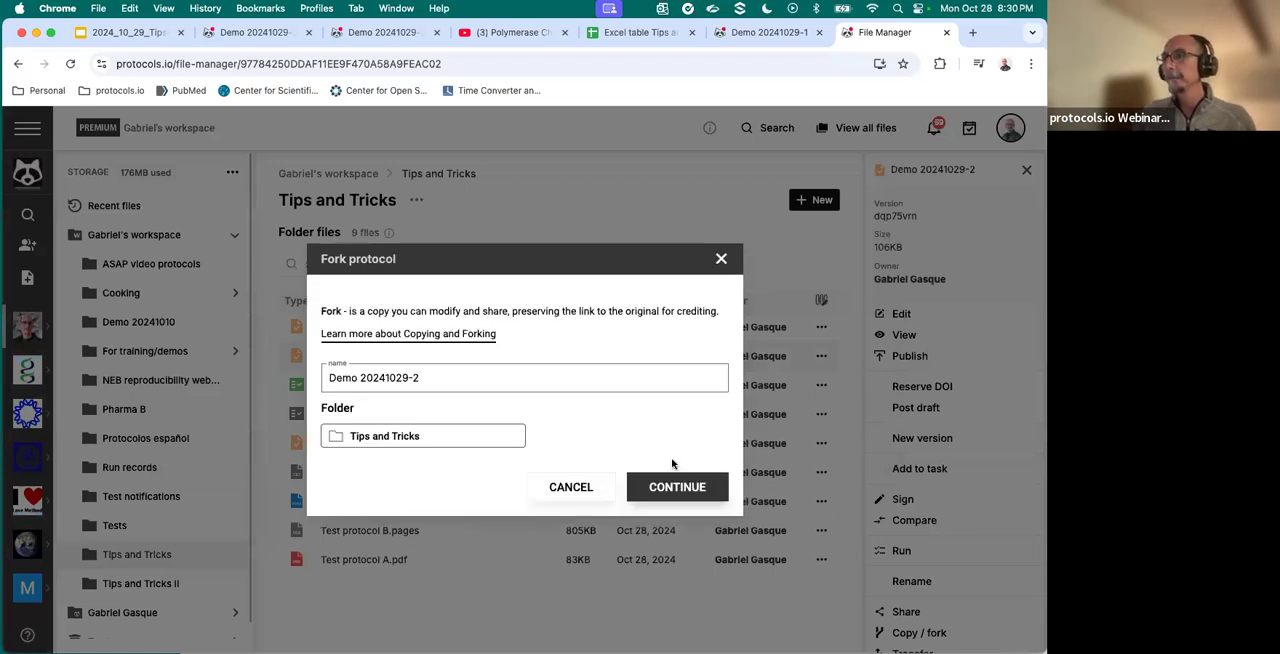
left_click(453, 376)
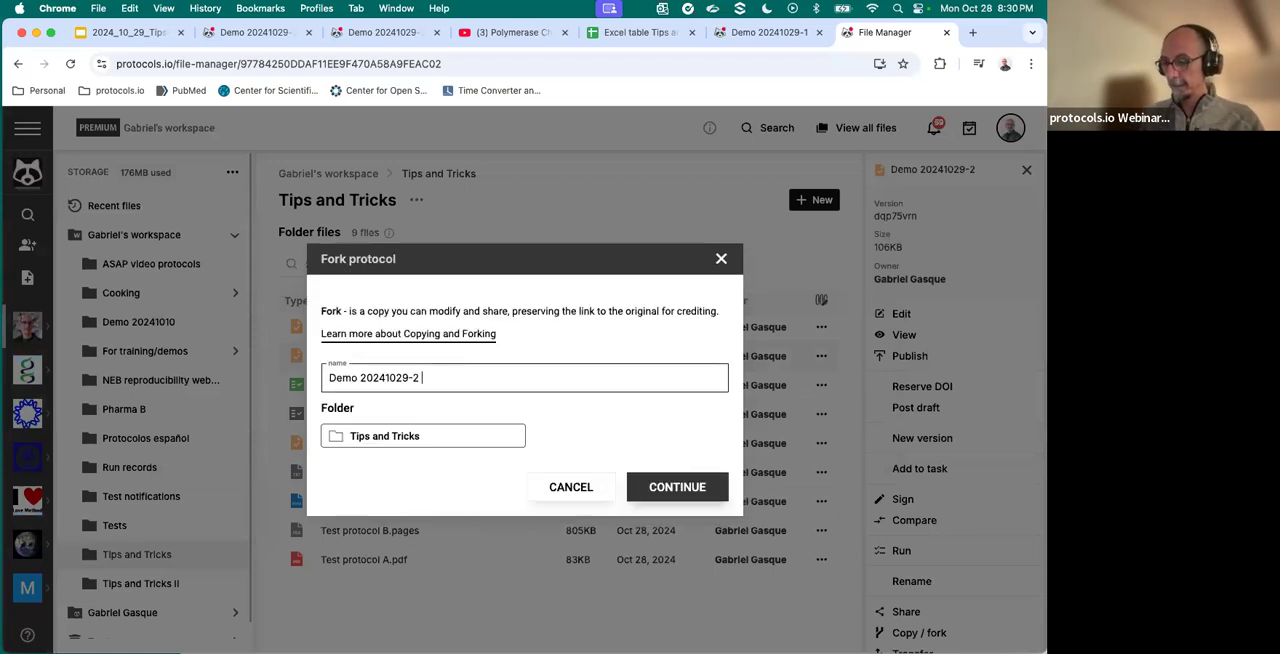
type("- fork 1")
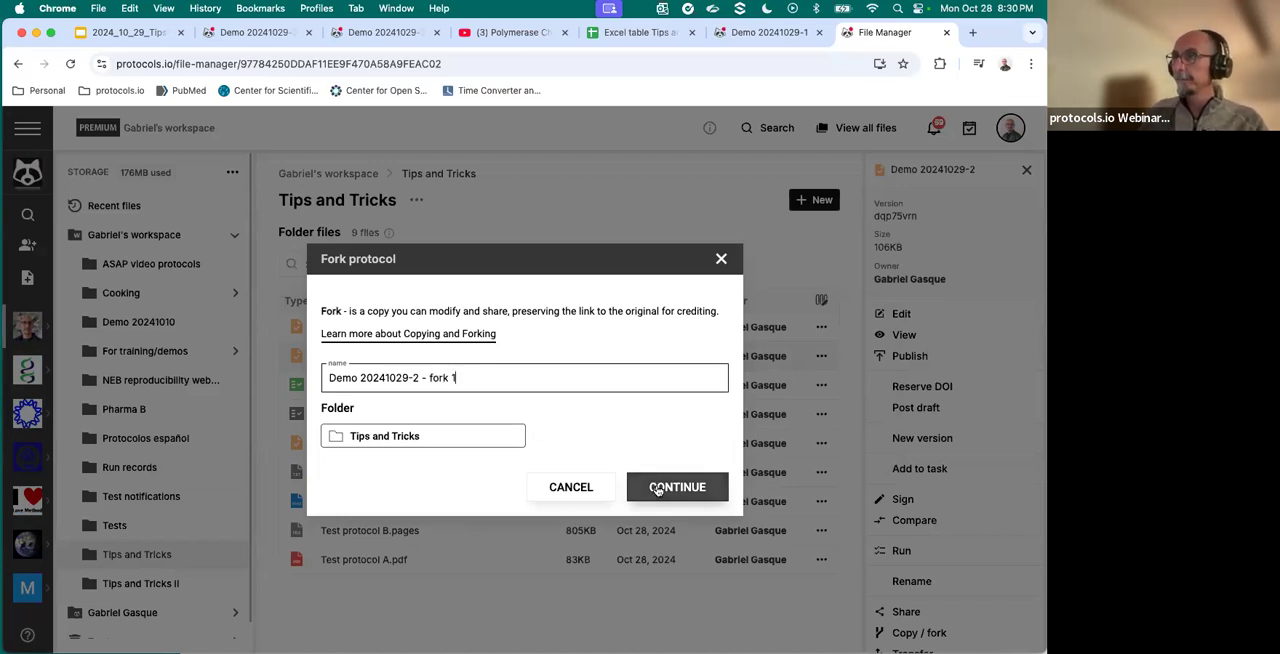
left_click(657, 489)
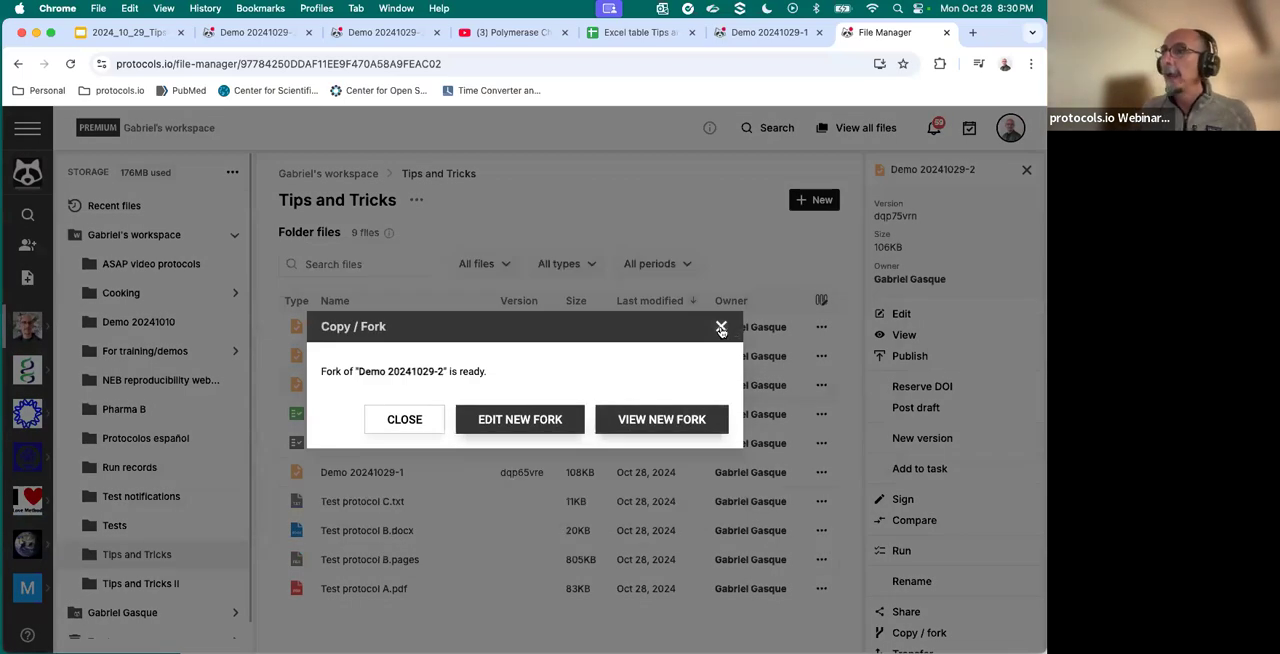
left_click(721, 327)
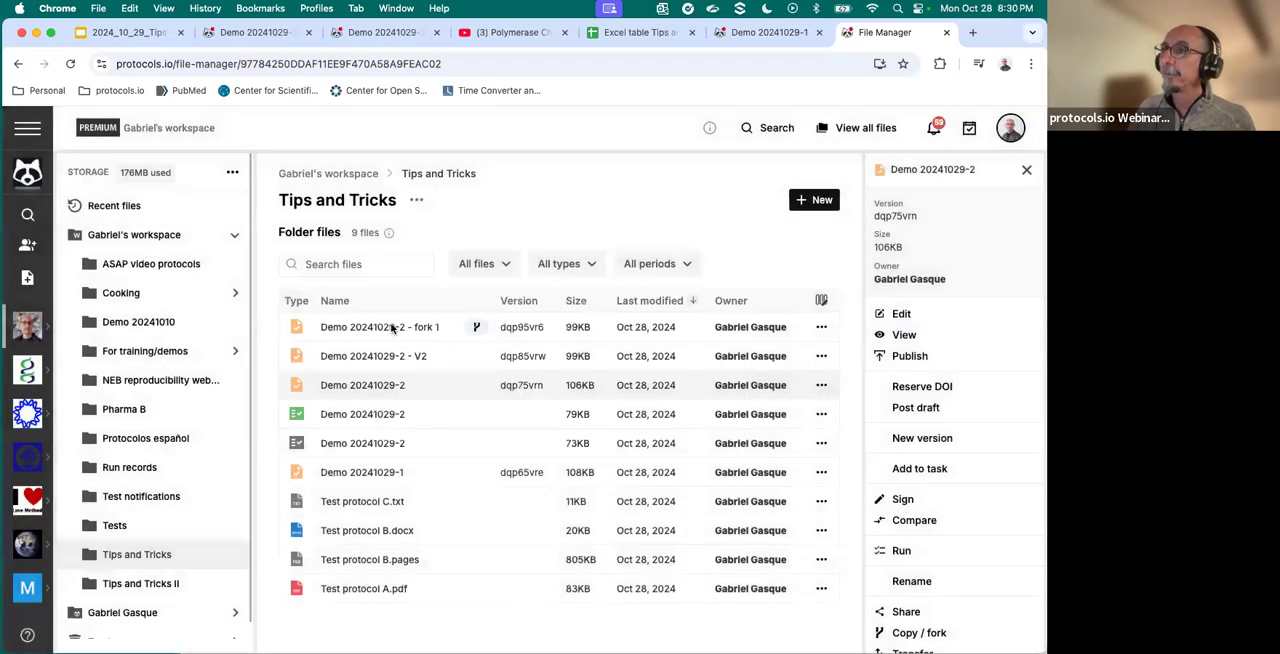
- Open the protocol Demo 20241029-2 - fork 1 and switch it from editing to view mode
mouse_move(477, 330)
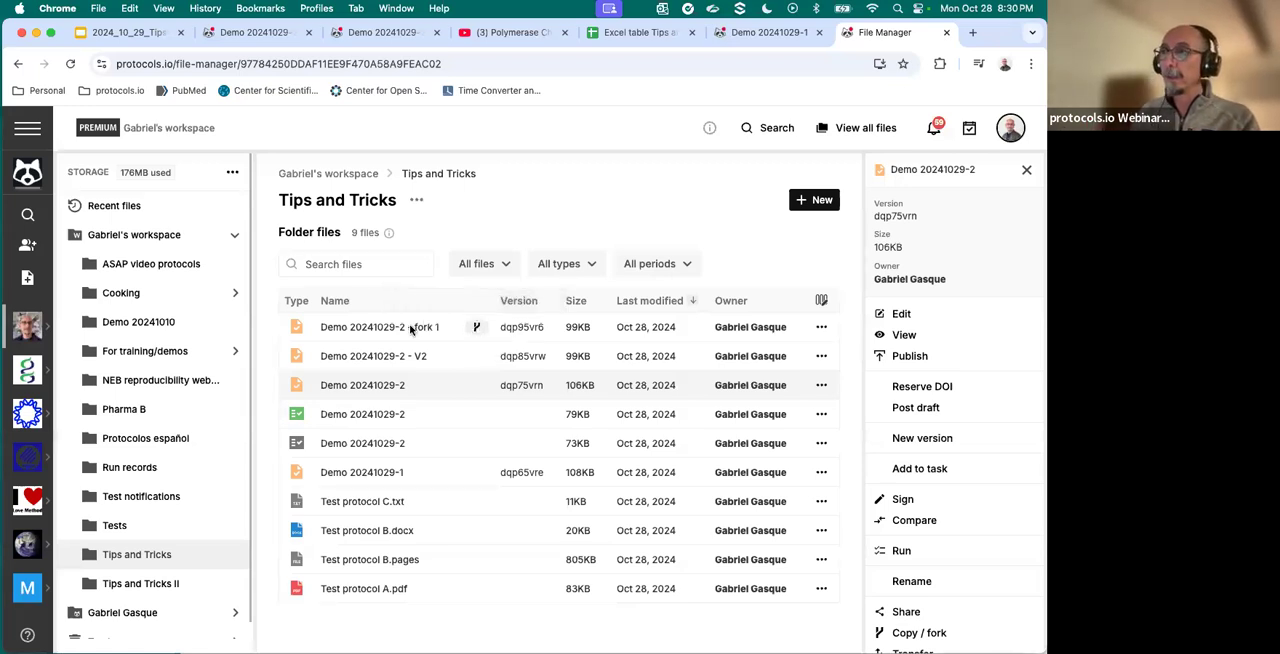
left_click(409, 331)
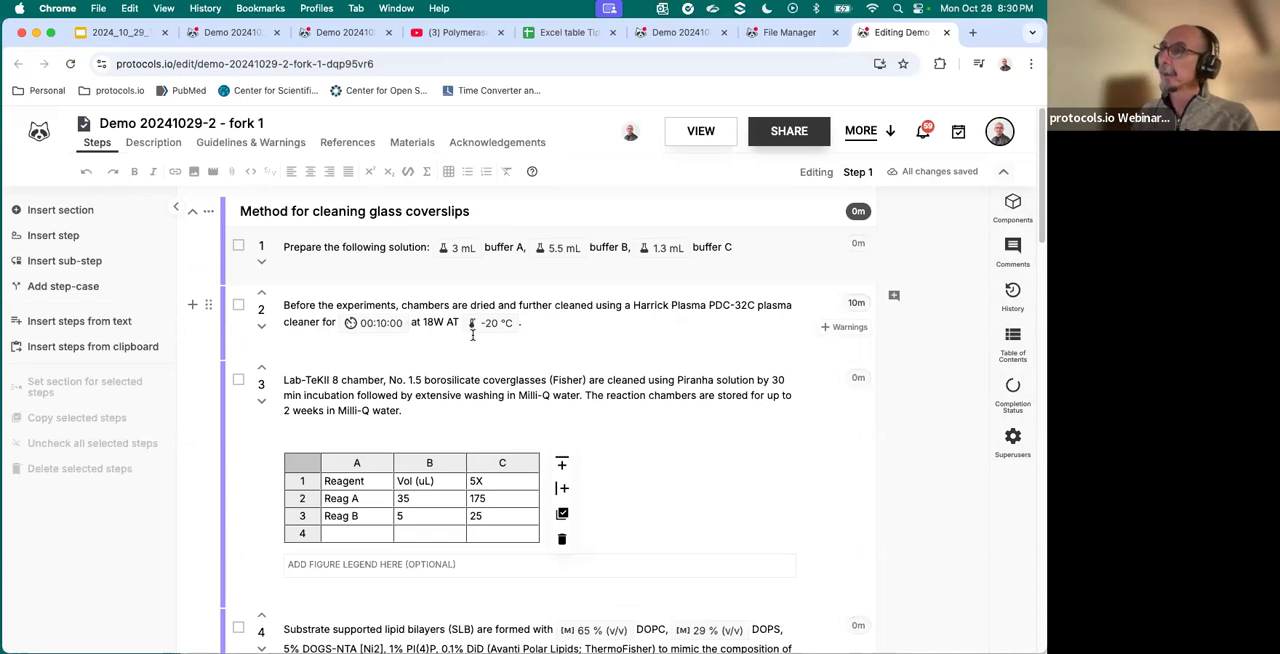
left_click(711, 143)
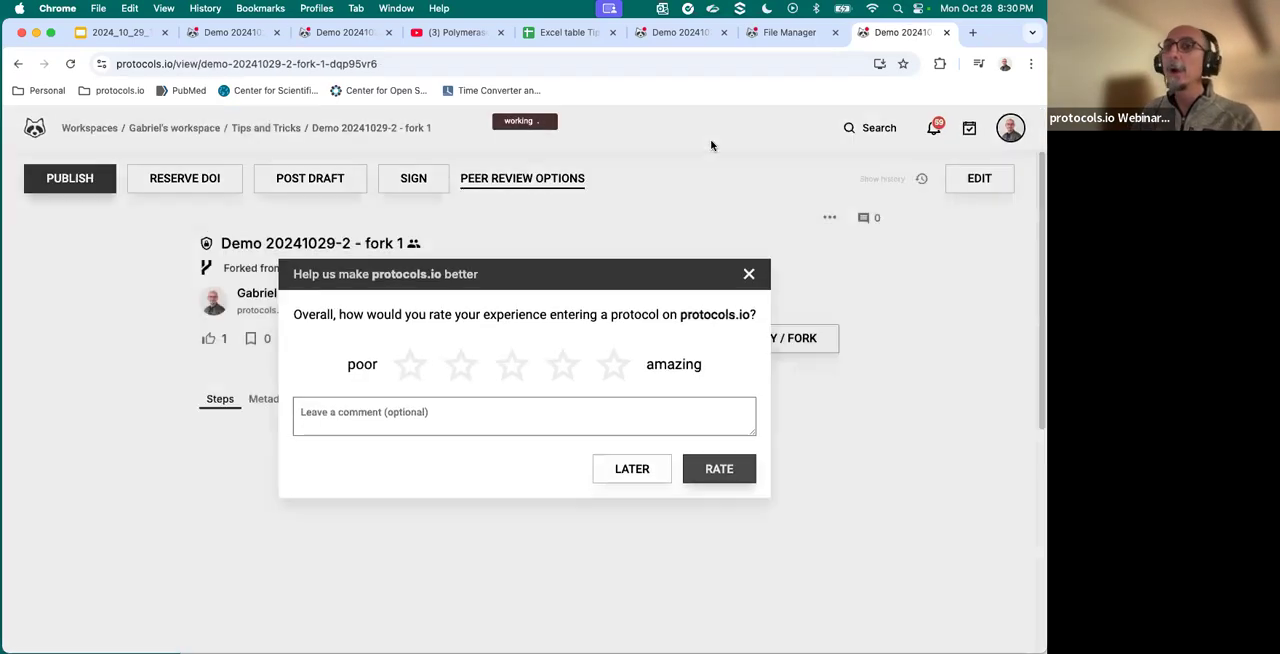
- Dismiss the experience rating request and start the Compare function for the protocol Demo 20241029-2 - fork 1
left_click(748, 274)
left_click(829, 218)
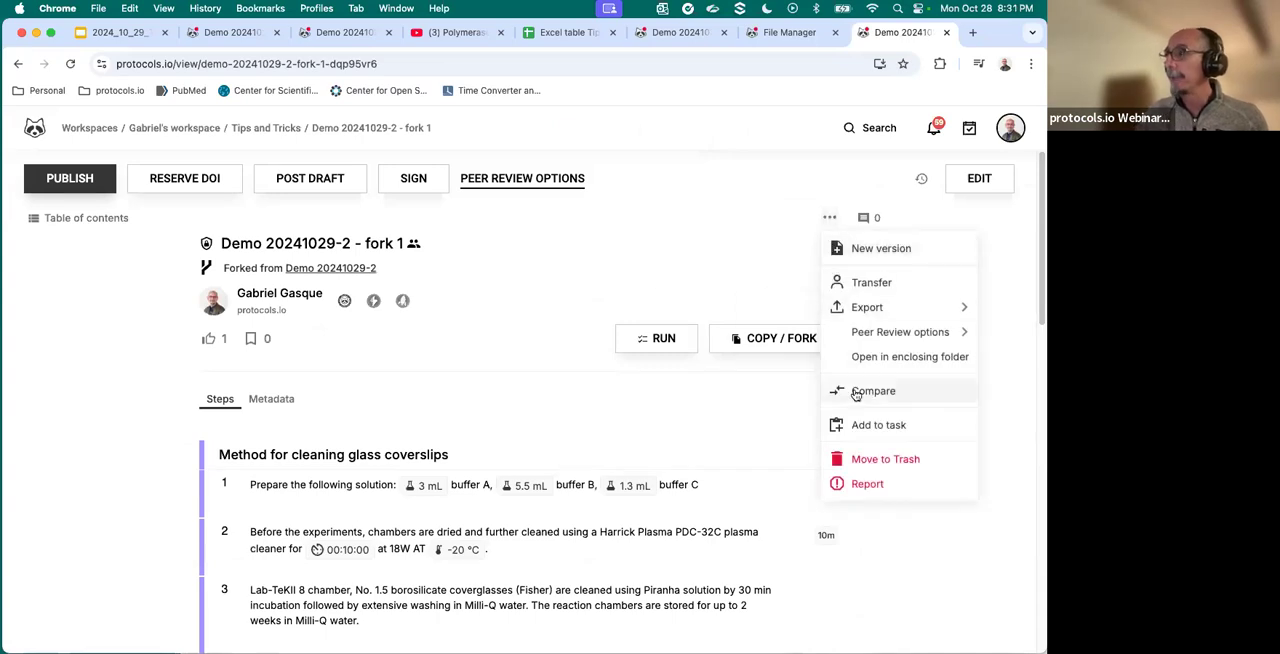
left_click(870, 391)
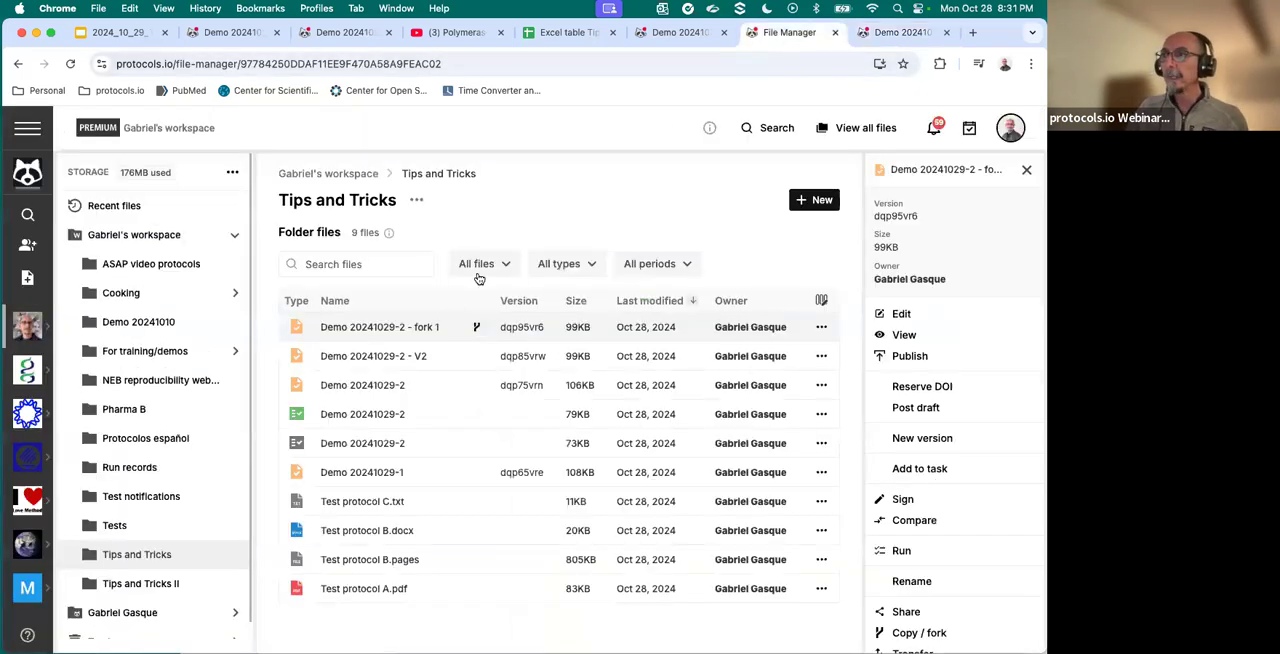
- View the details of Demo 20241029-2 - V2 and the fork information of Demo 20241029-2 - fork 1 in the File Manager
left_click(397, 362)
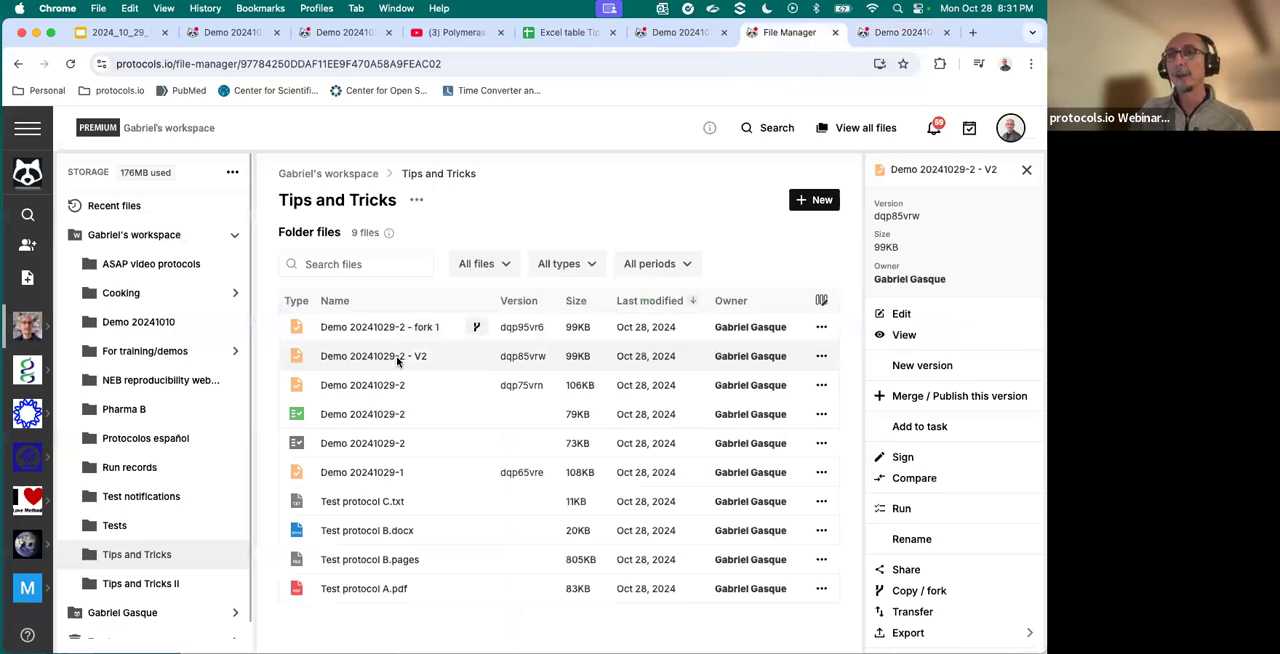
left_click(474, 329)
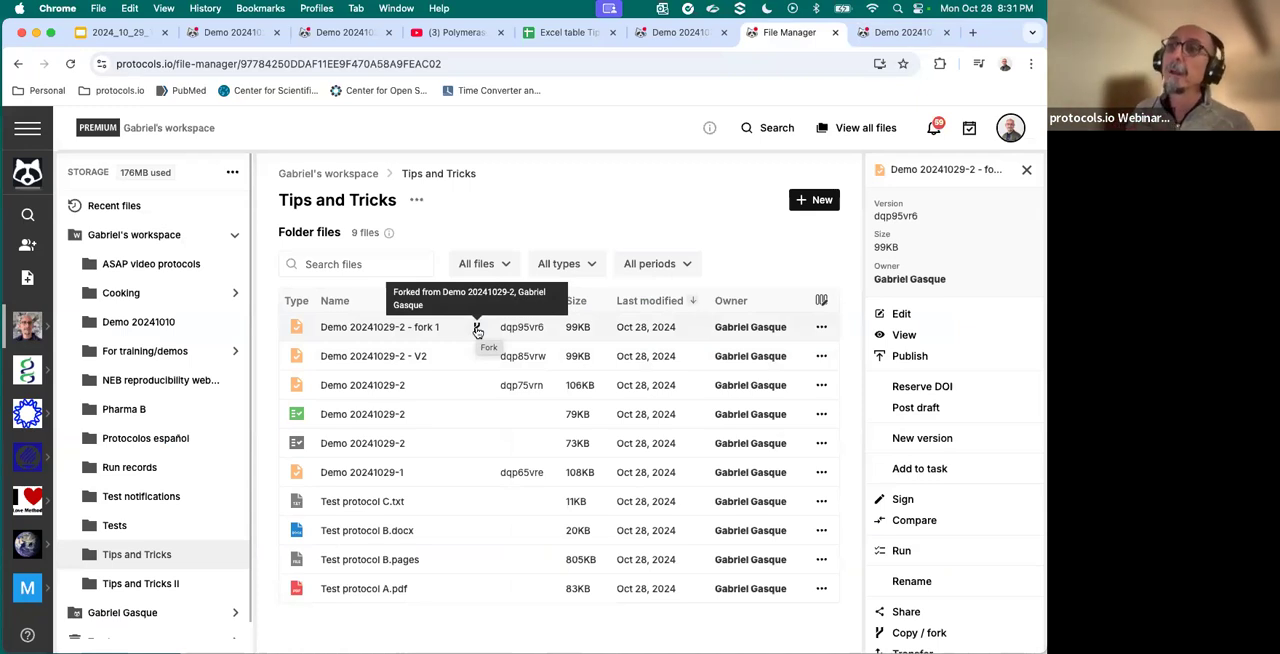
- Search protocols.io for "COVID" and open the Lung COVID publication
left_click(29, 215)
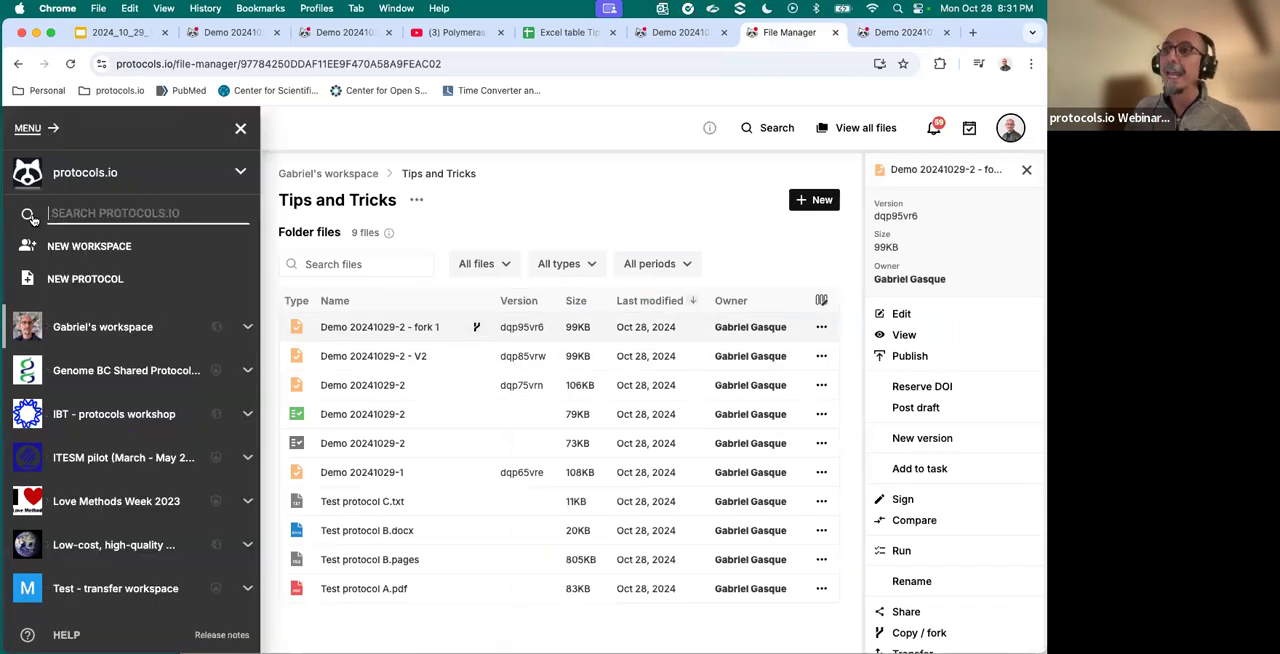
type("COVID")
key("Return")
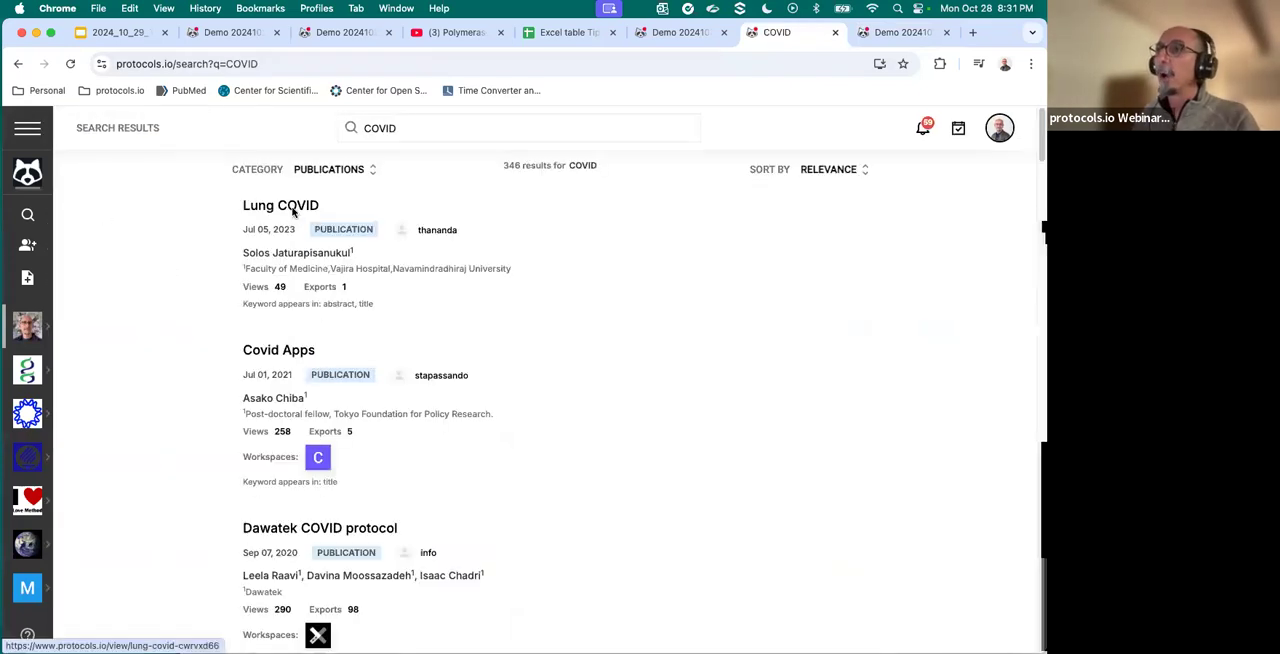
left_click(291, 213)
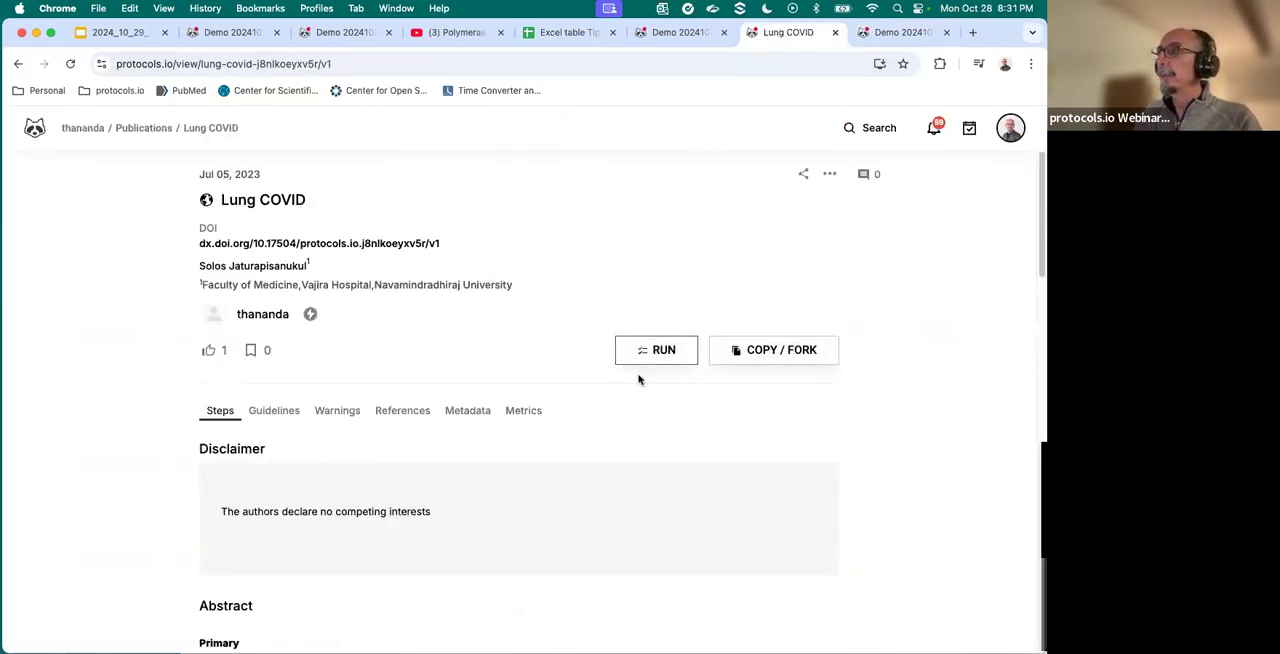
- Show the Copy / Fork choices for the Lung COVID protocol and close them without choosing one
scroll(686, 377, "down", 1)
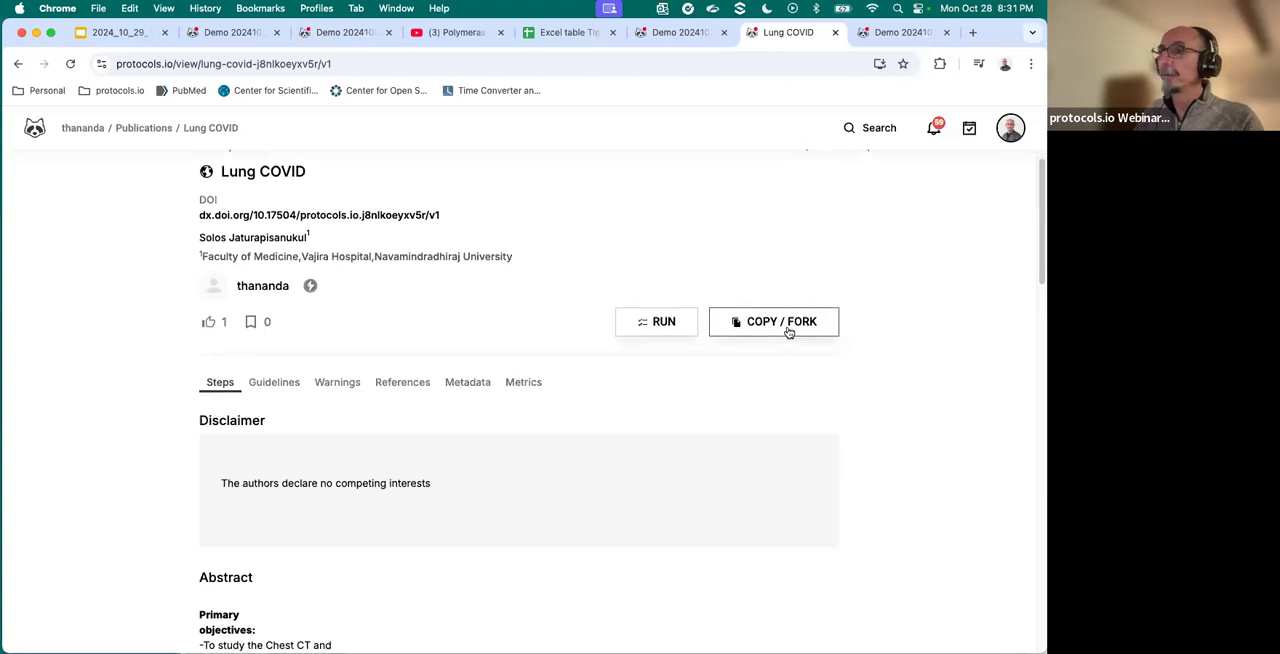
scroll(789, 335, "down", 3)
left_click(790, 232)
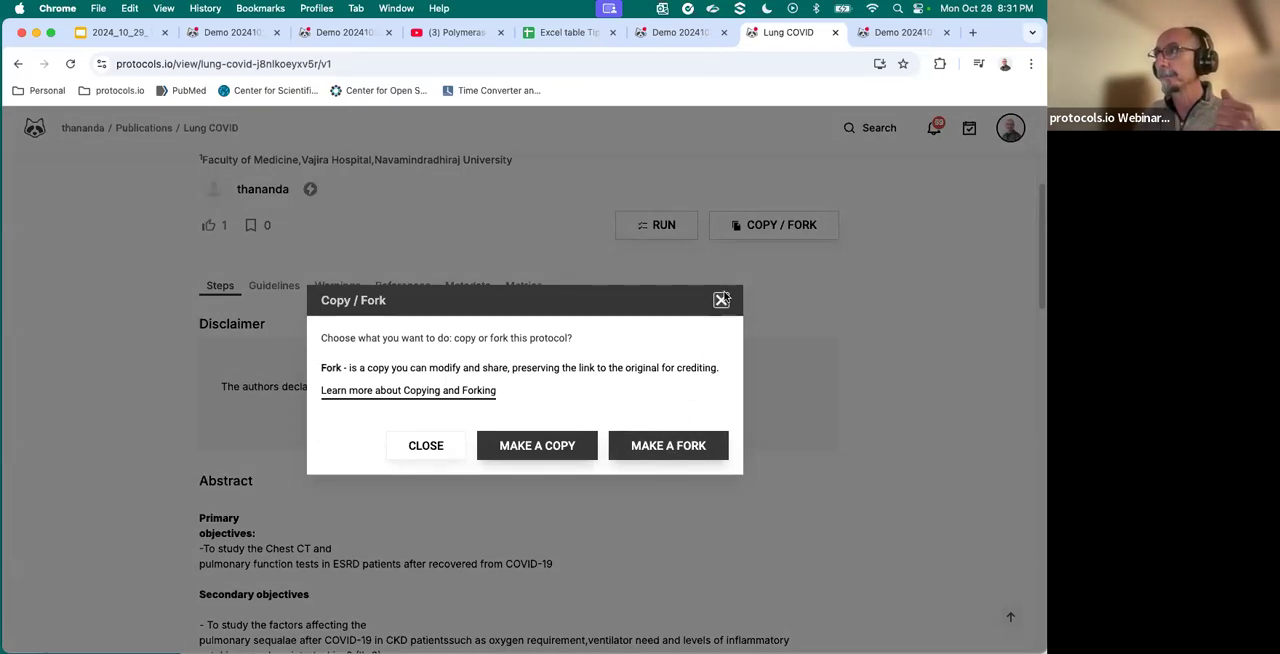
left_click(721, 300)
- Open the File Manager in a new browser tab and go to the Tips and Tricks folder
left_click(708, 30)
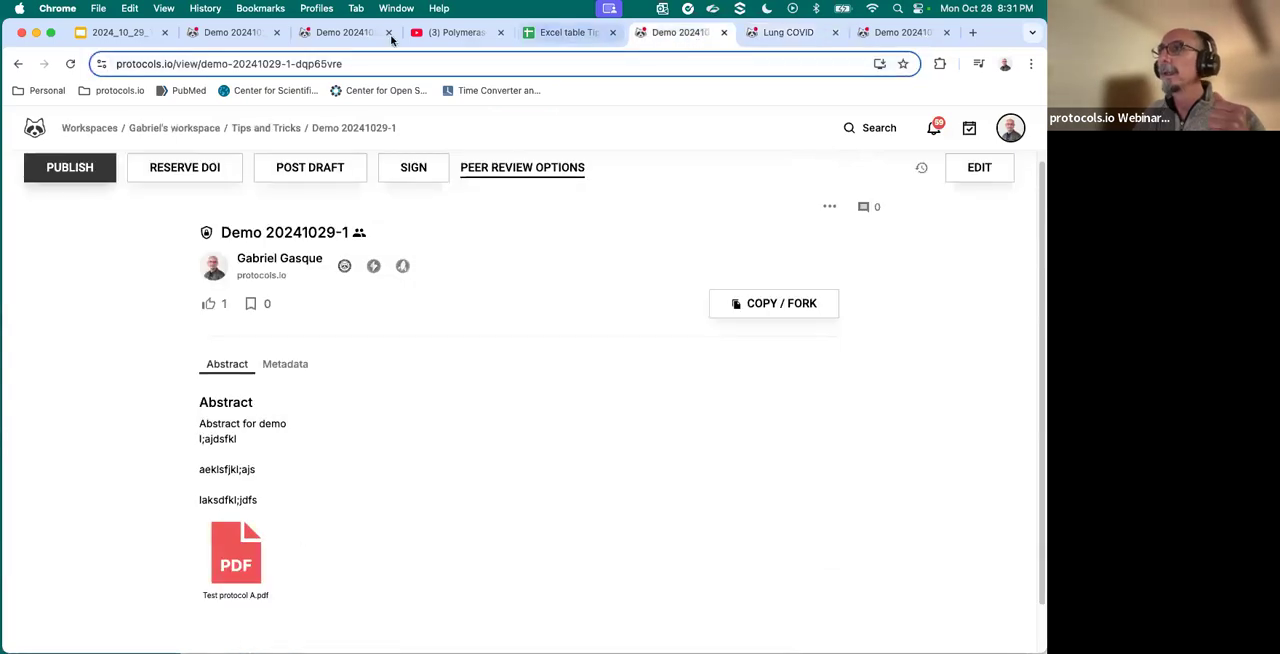
key("super+t")
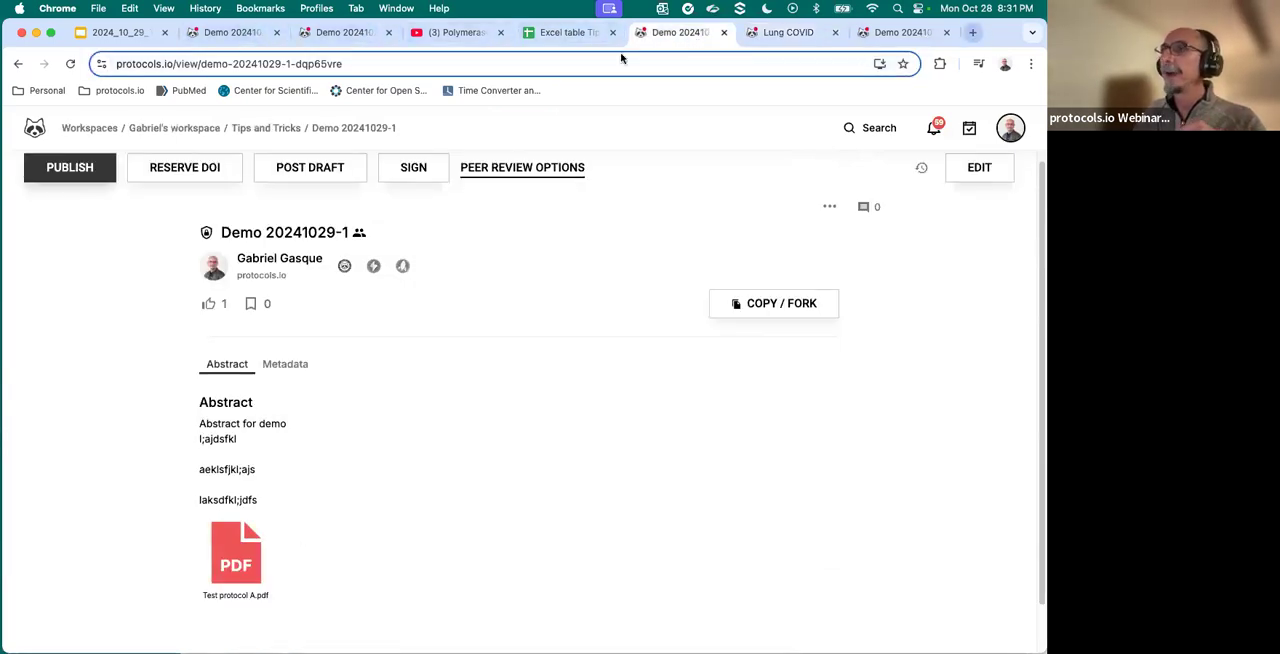
left_click(136, 92)
mouse_move(140, 120)
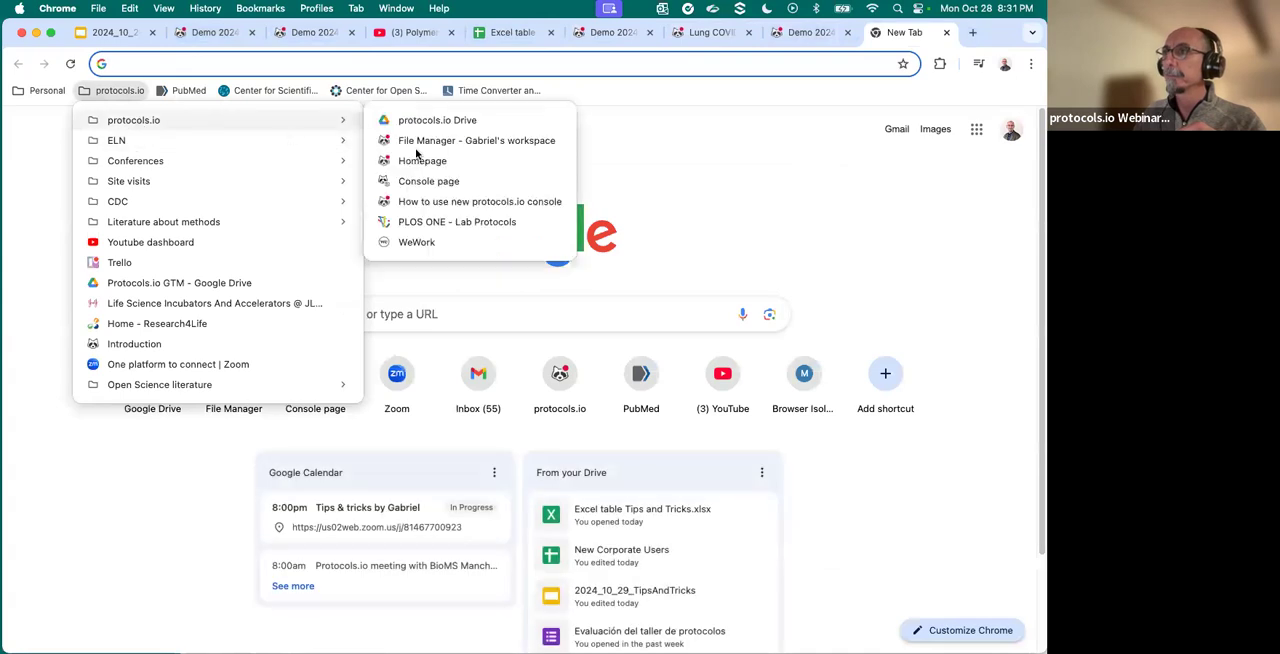
left_click(426, 145)
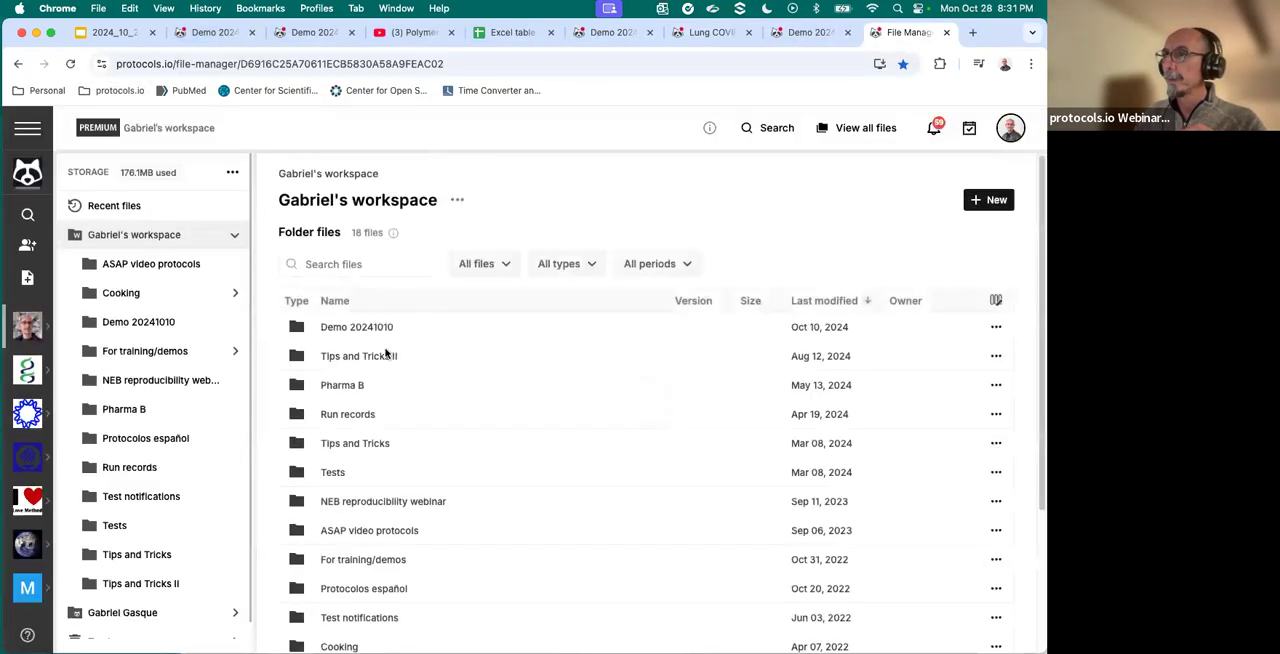
scroll(350, 418, "down", 2)
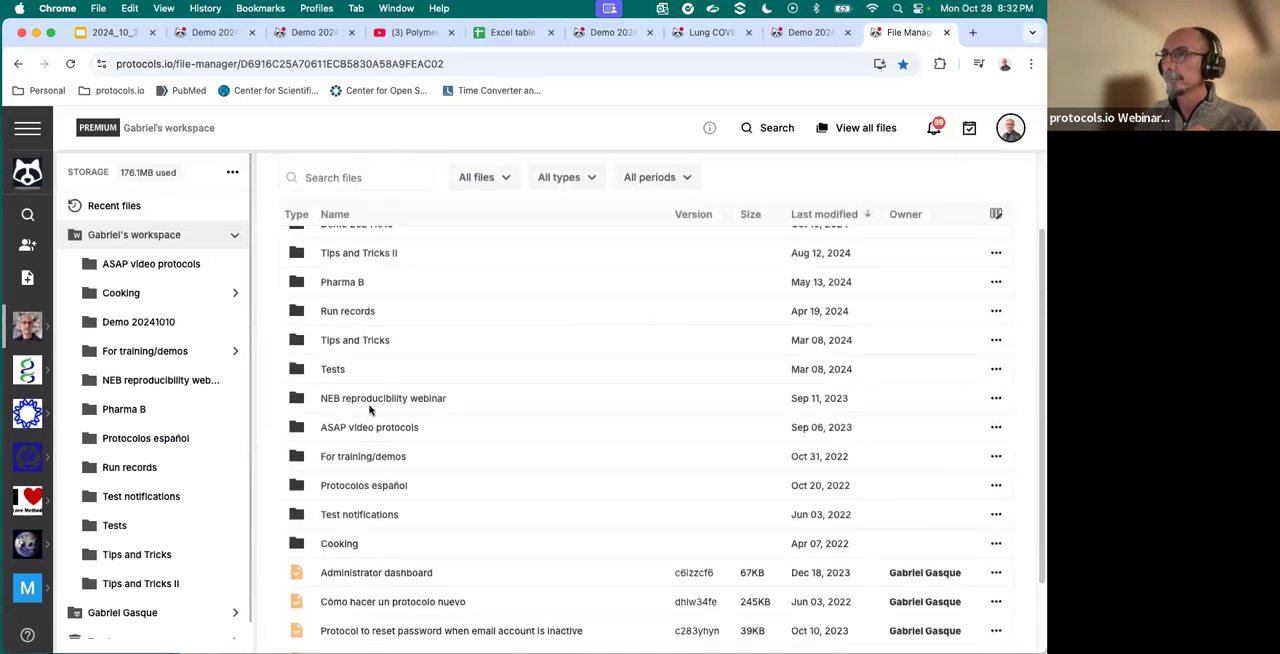
double_click(378, 340)
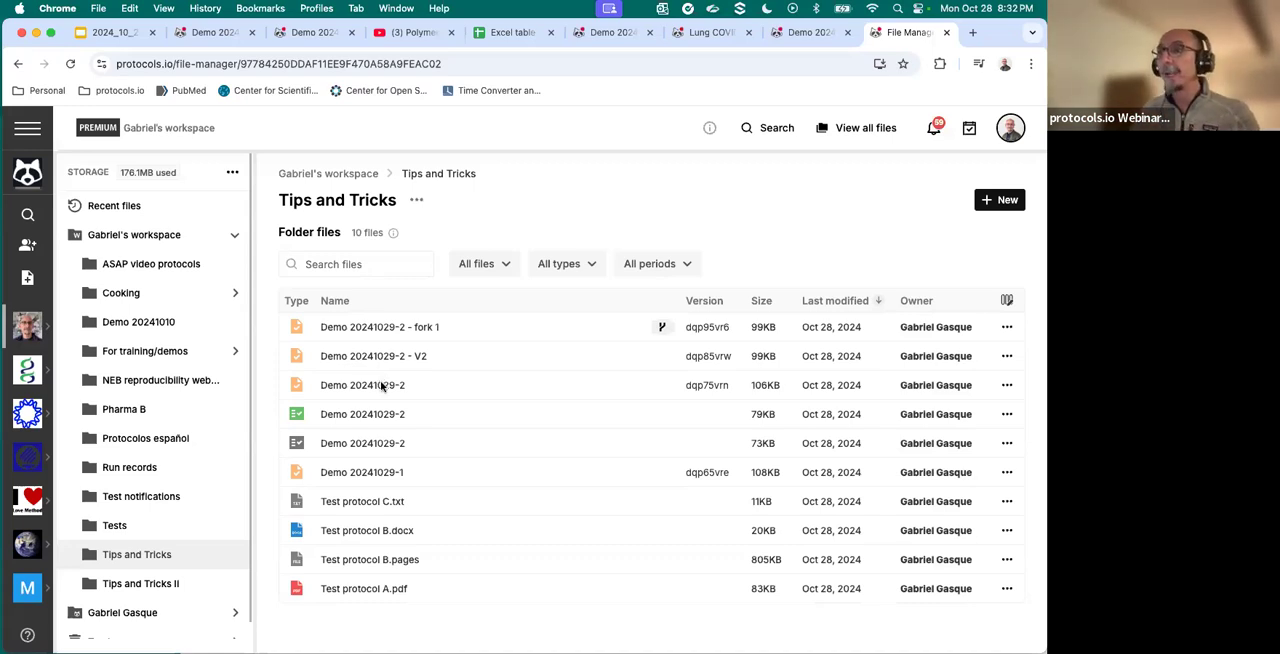
- Copy the original Demo 20241029-2 into the Tips and Tricks folder as "Demo 20241029-2 - copy", then close the copy notice
left_click(381, 385)
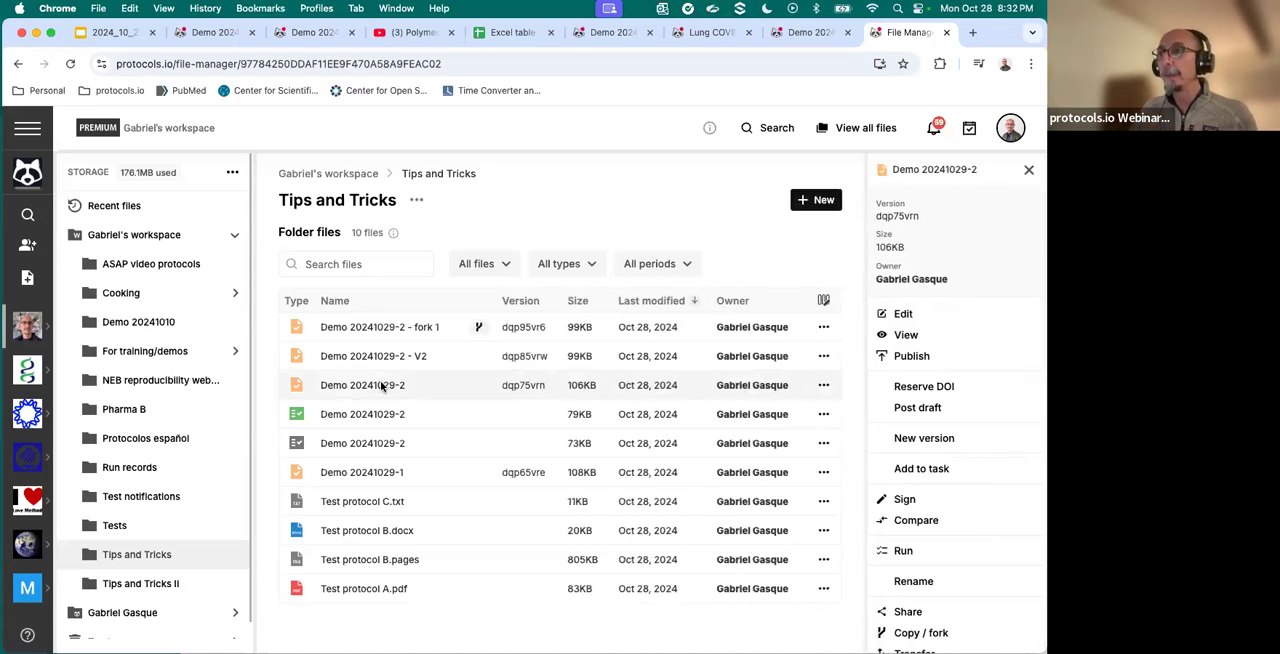
left_click(919, 632)
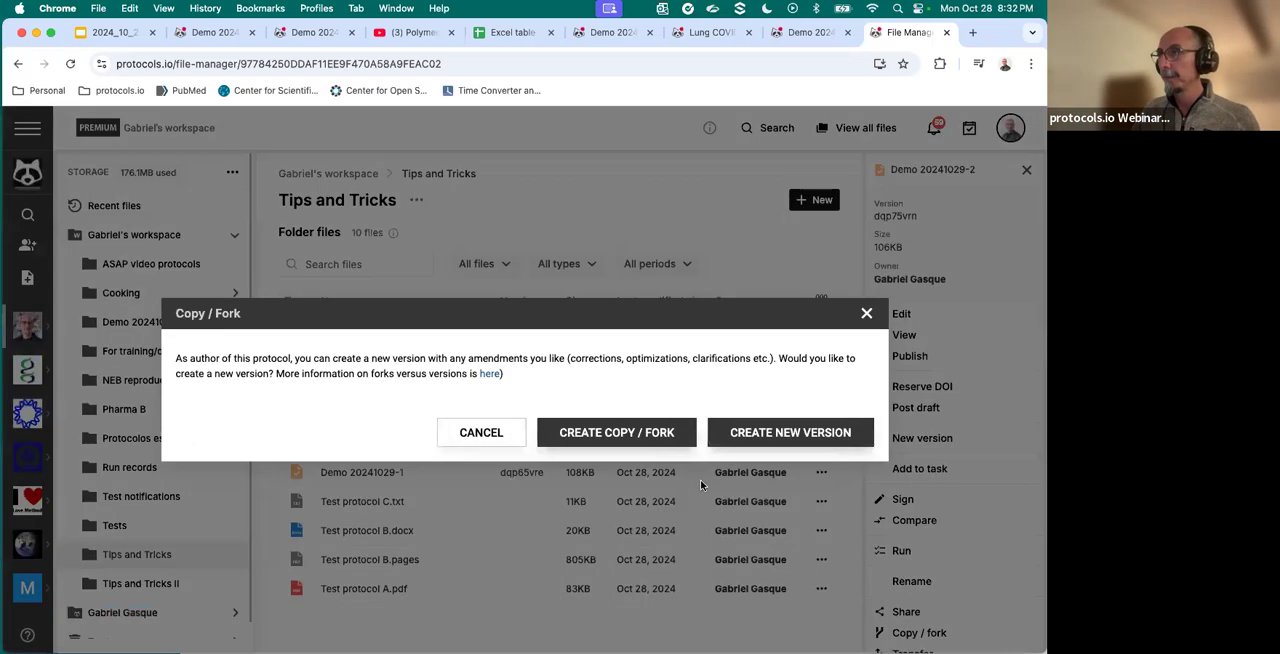
left_click(632, 440)
left_click(565, 446)
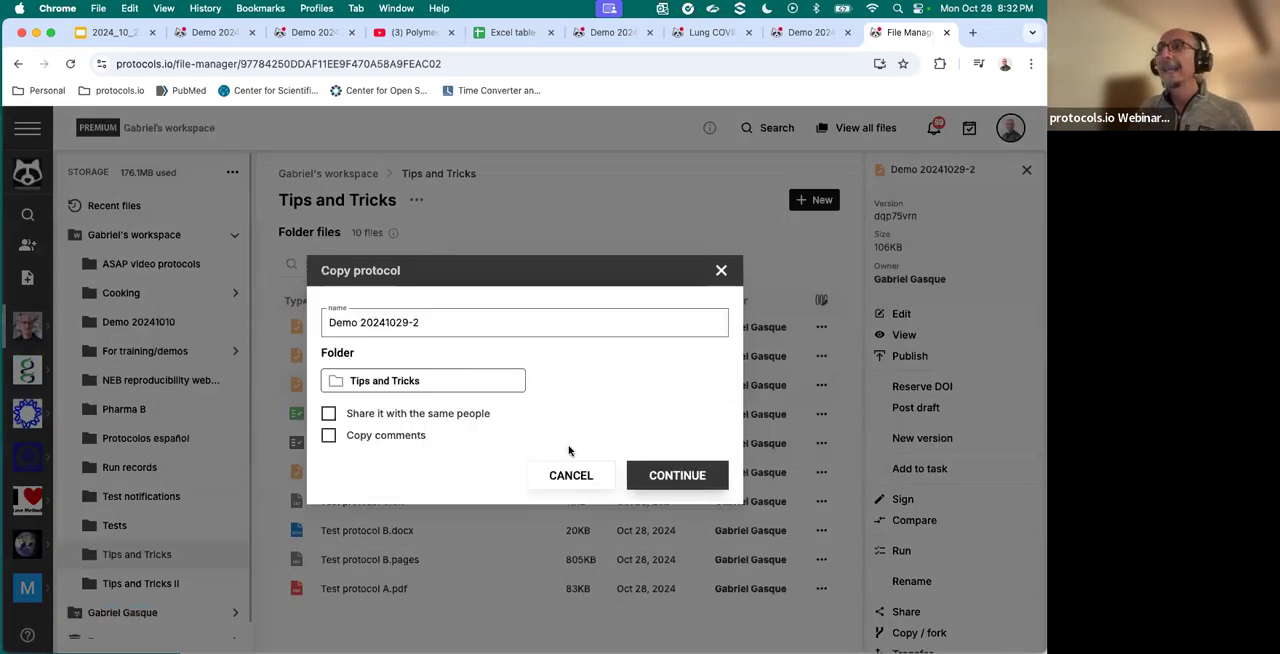
left_click(448, 321)
type("- copy")
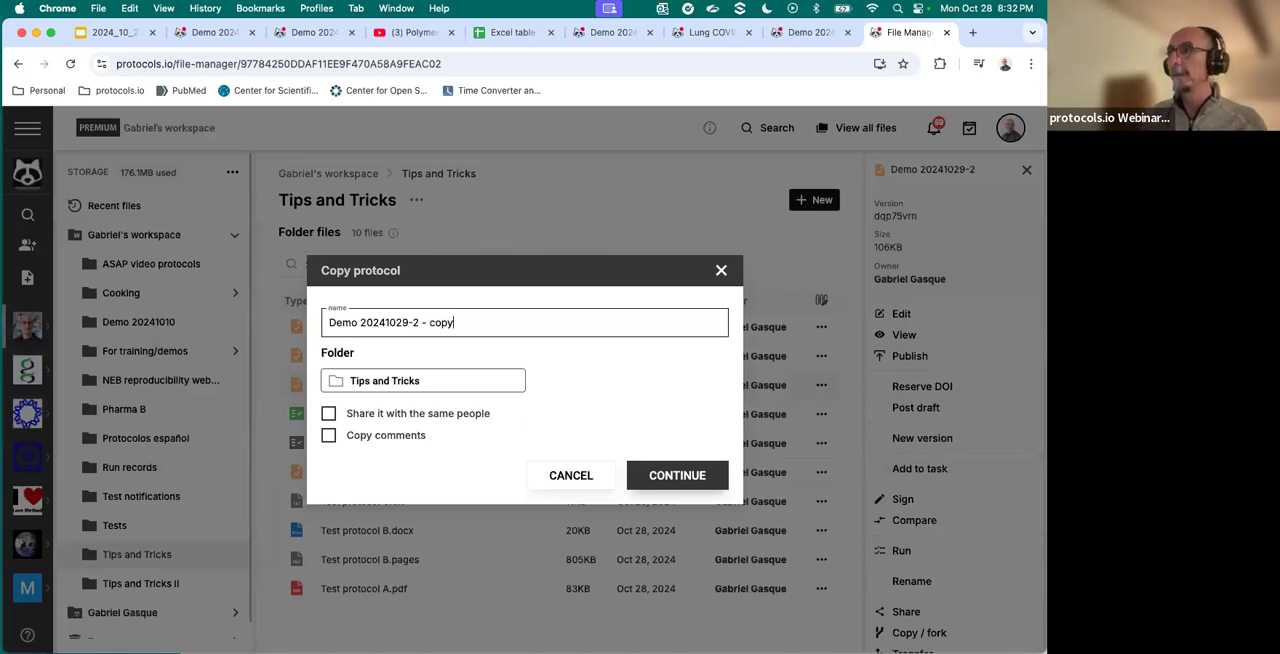
double_click(436, 322)
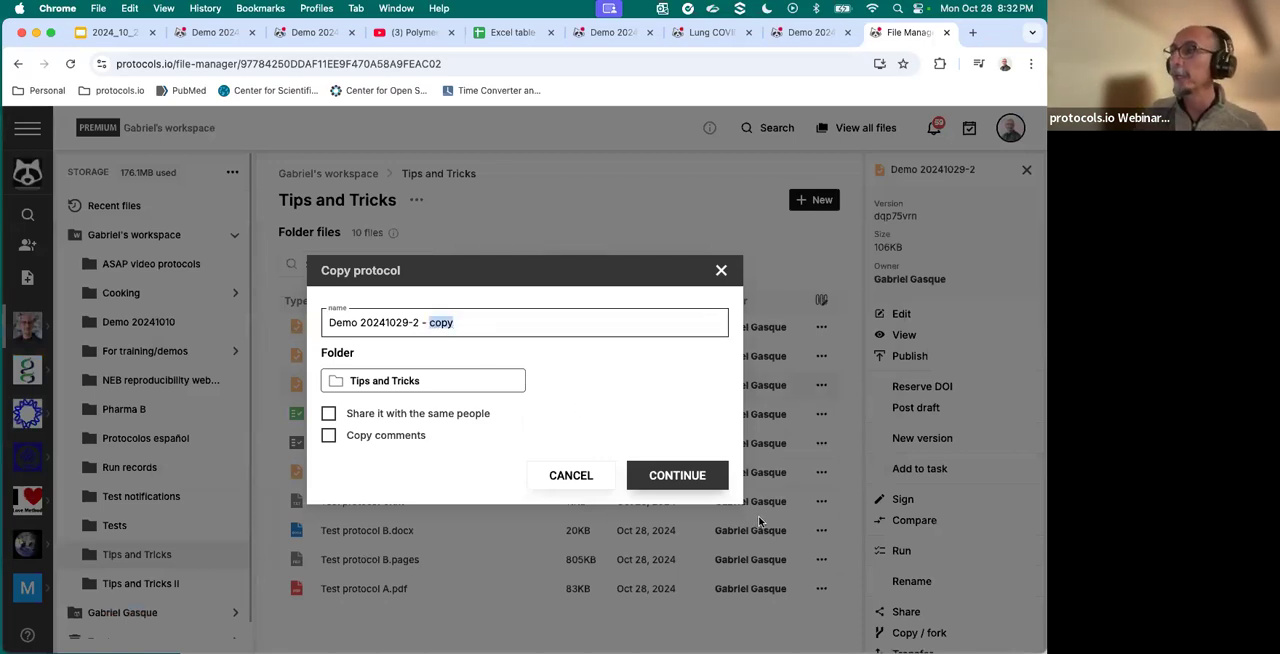
left_click(677, 476)
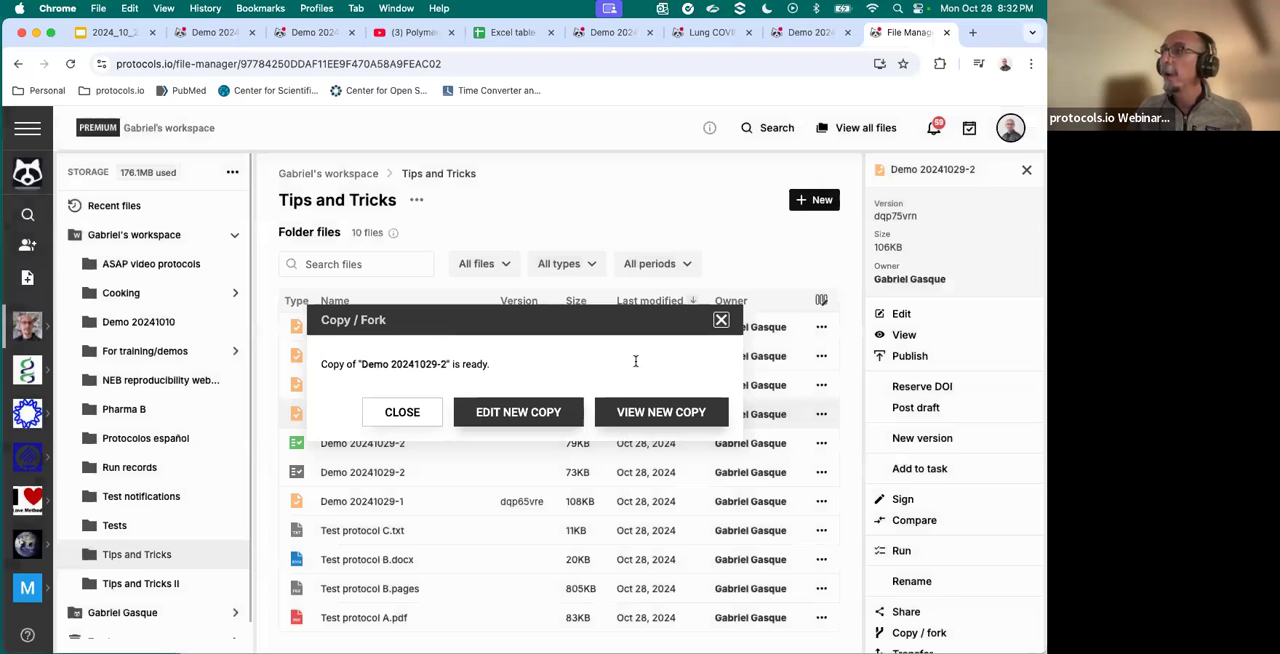
left_click(716, 318)
left_click(717, 316)
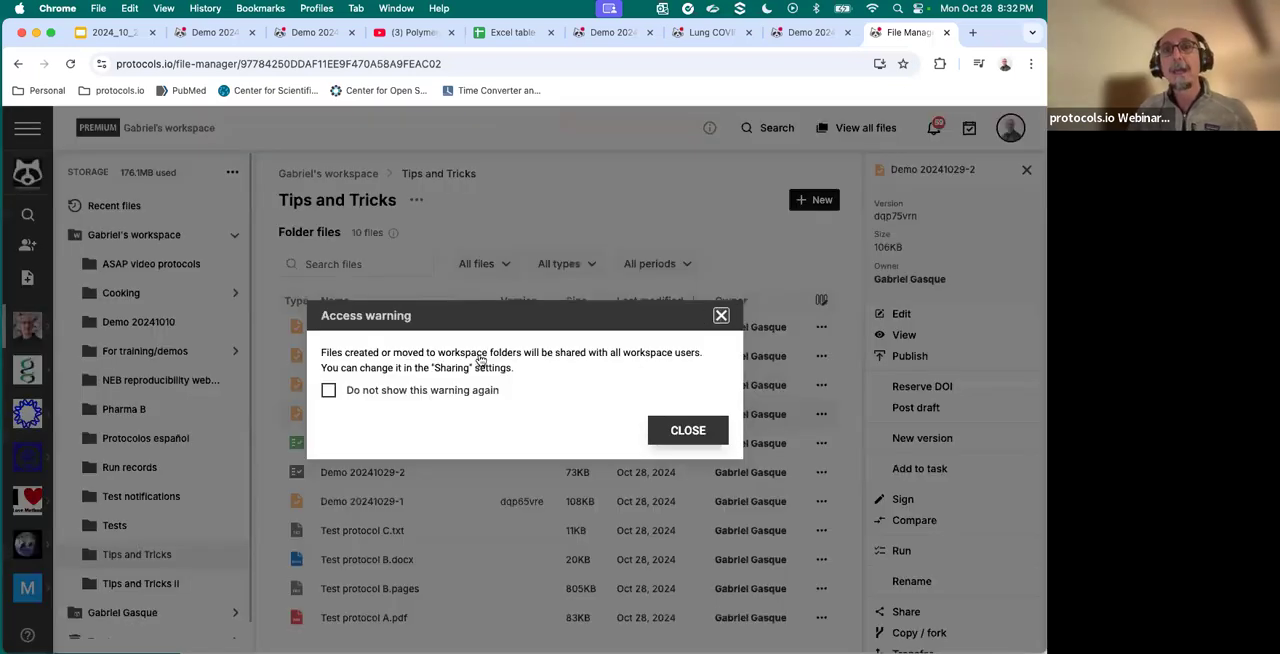
- Dismiss the access warning and view the details of the copy, fork 1 and V2 of Demo 20241029-2
mouse_move(478, 359)
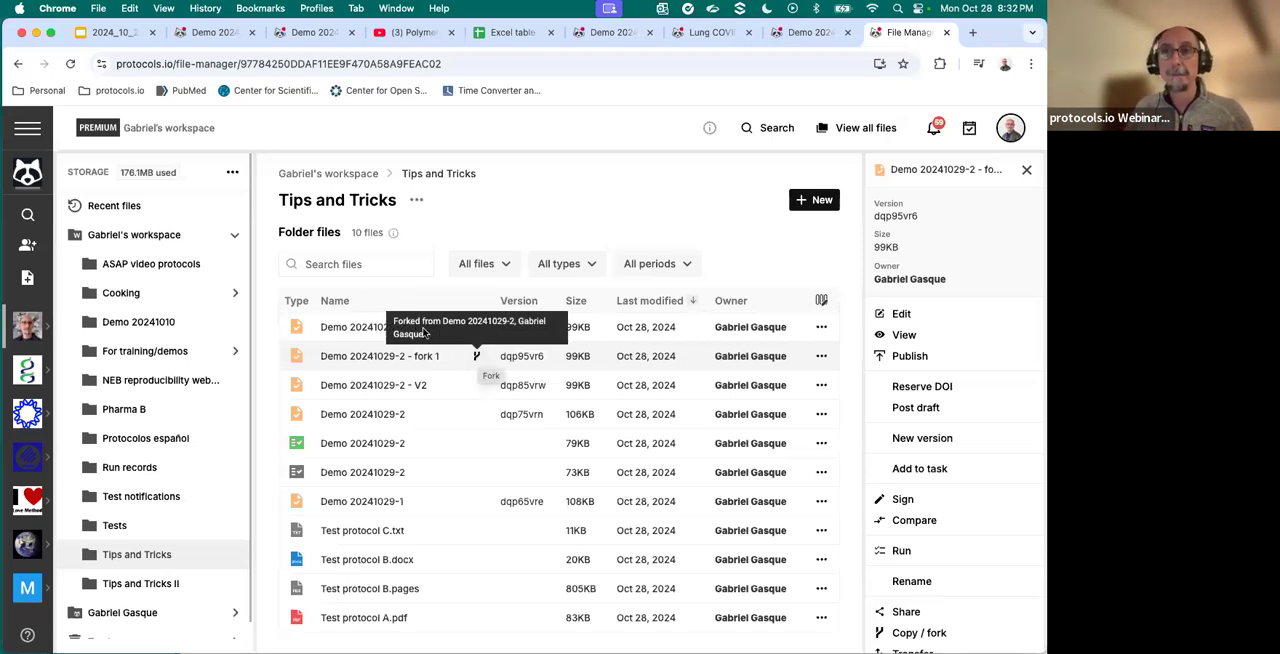
left_click(424, 333)
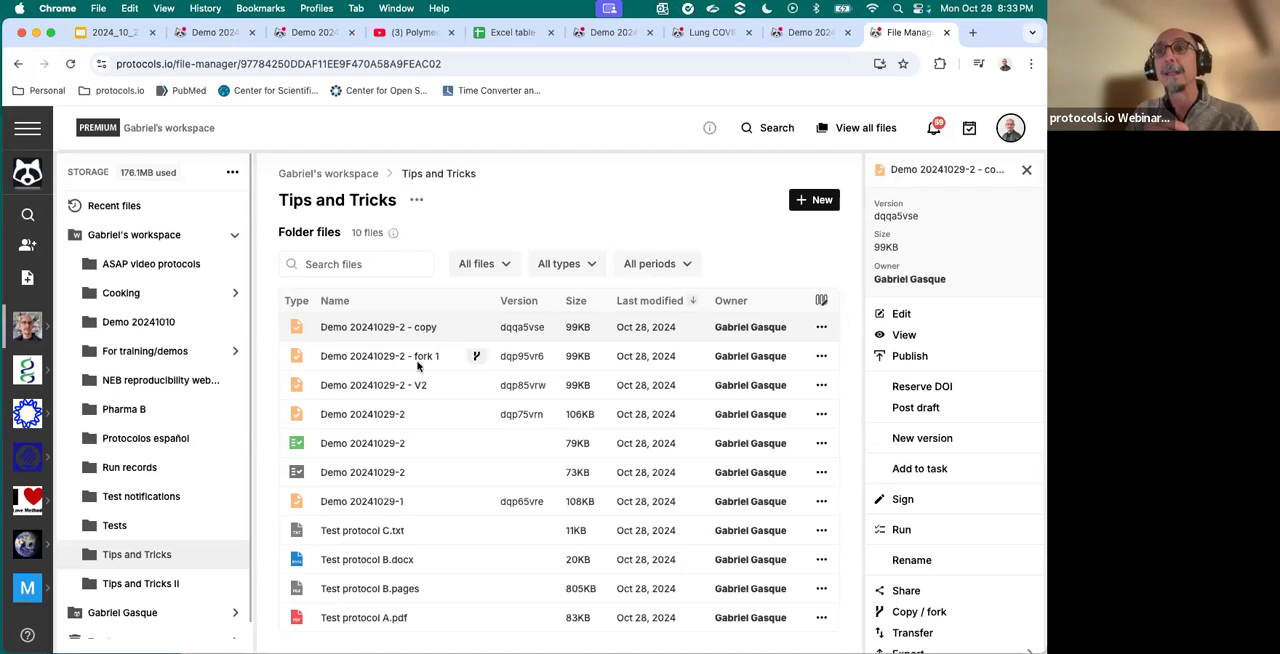
left_click(403, 388)
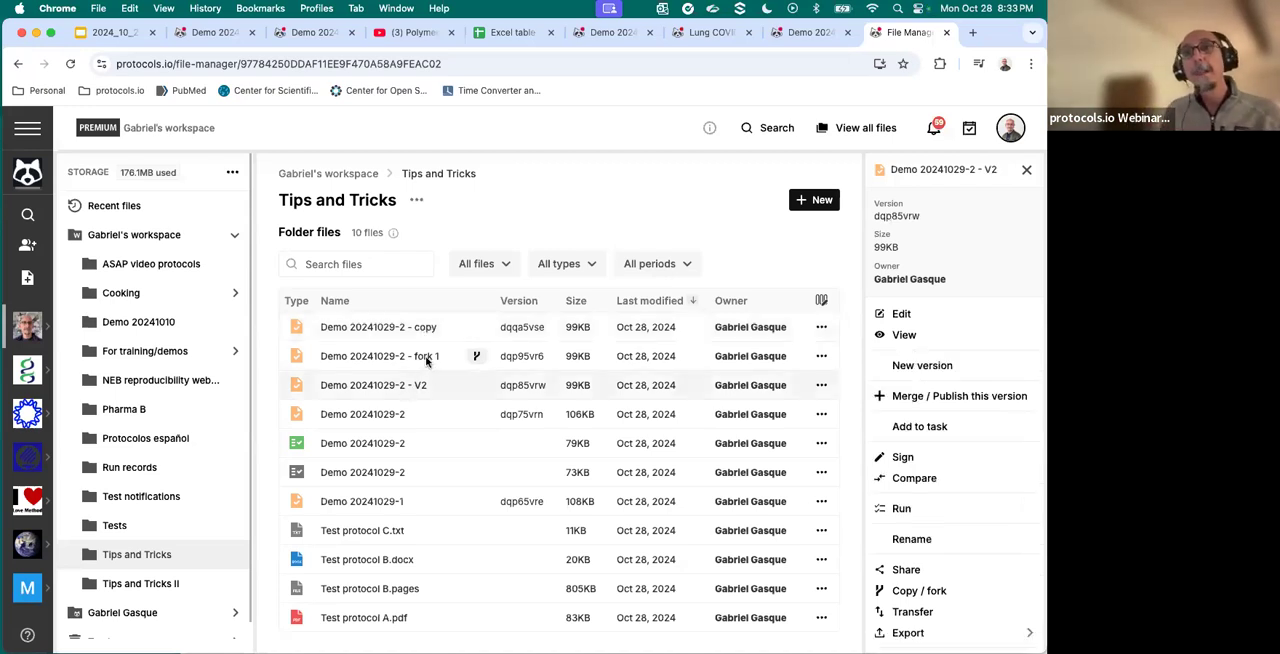
left_click(426, 362)
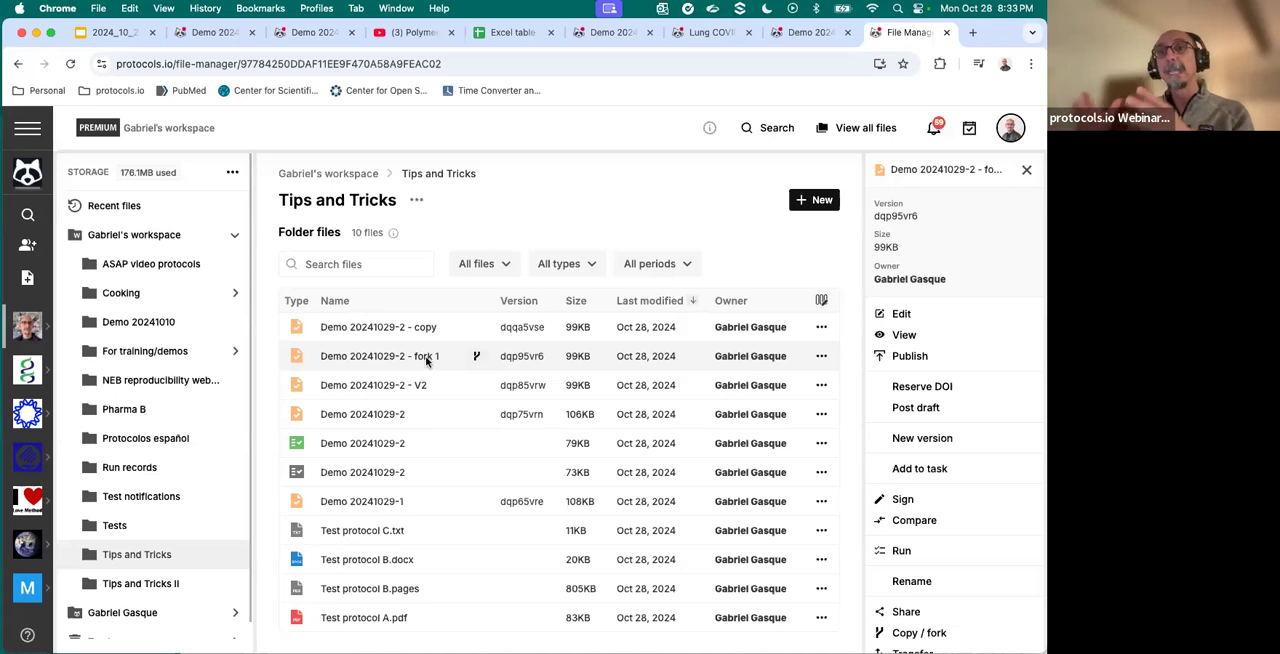
left_click(378, 330)
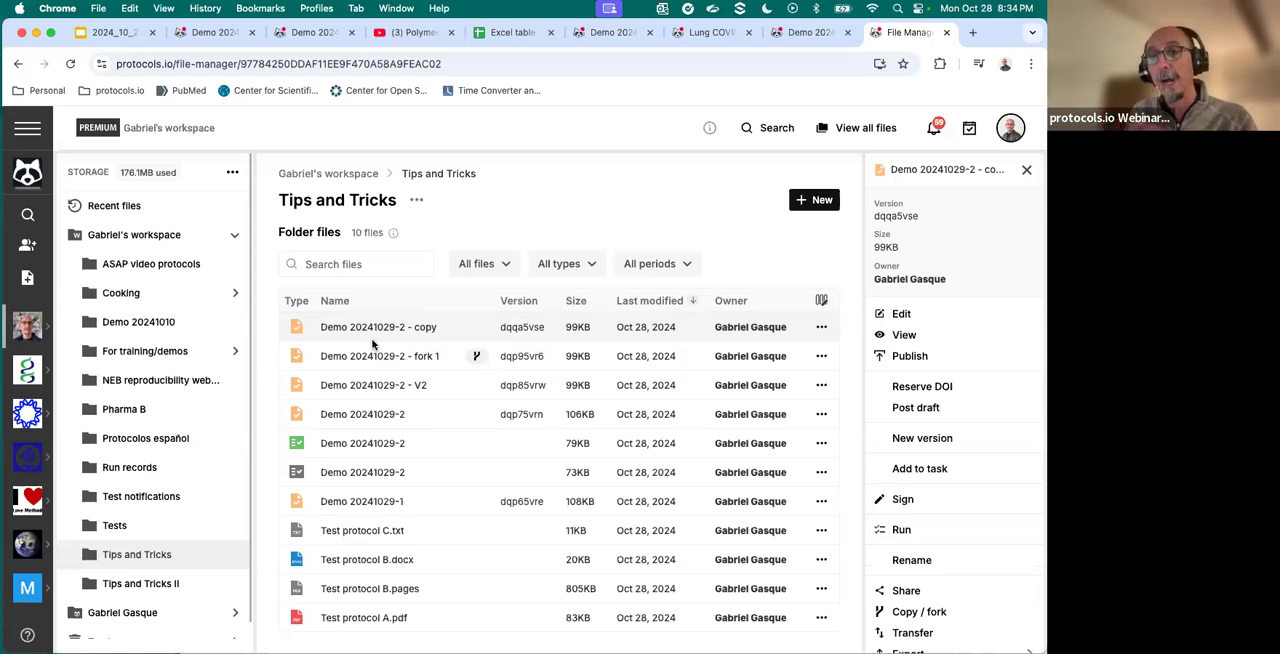
- Create a new collection in the Tips and Tricks folder
left_click(815, 201)
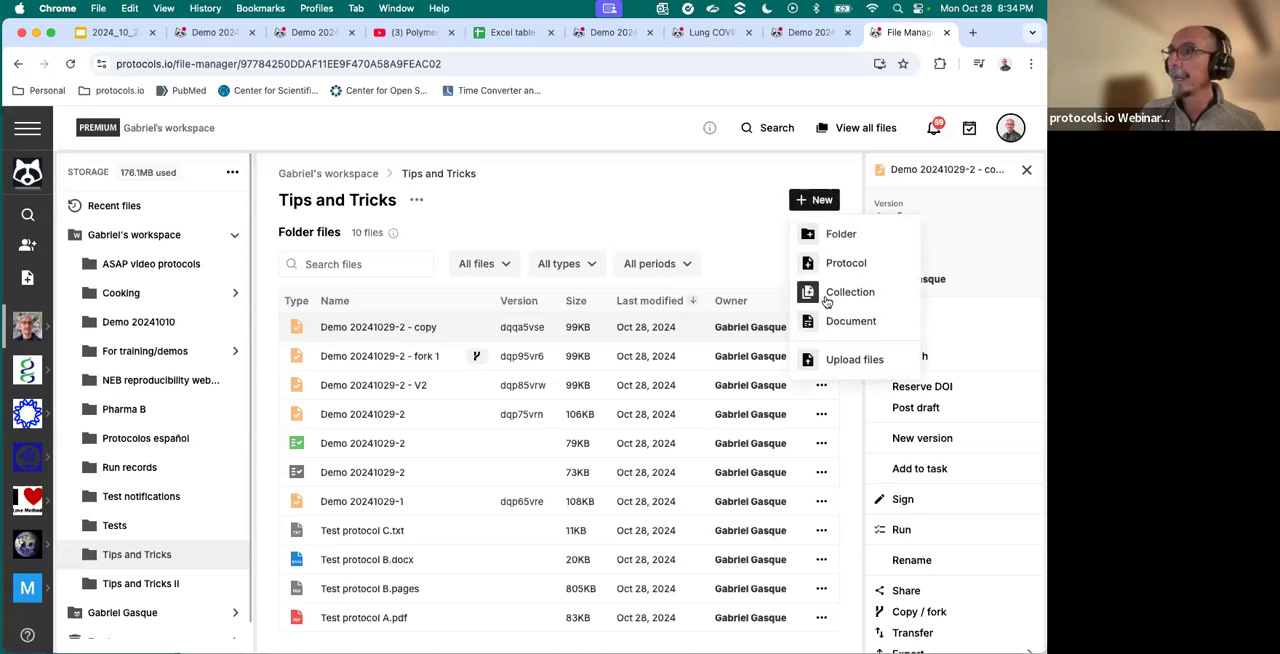
left_click(826, 300)
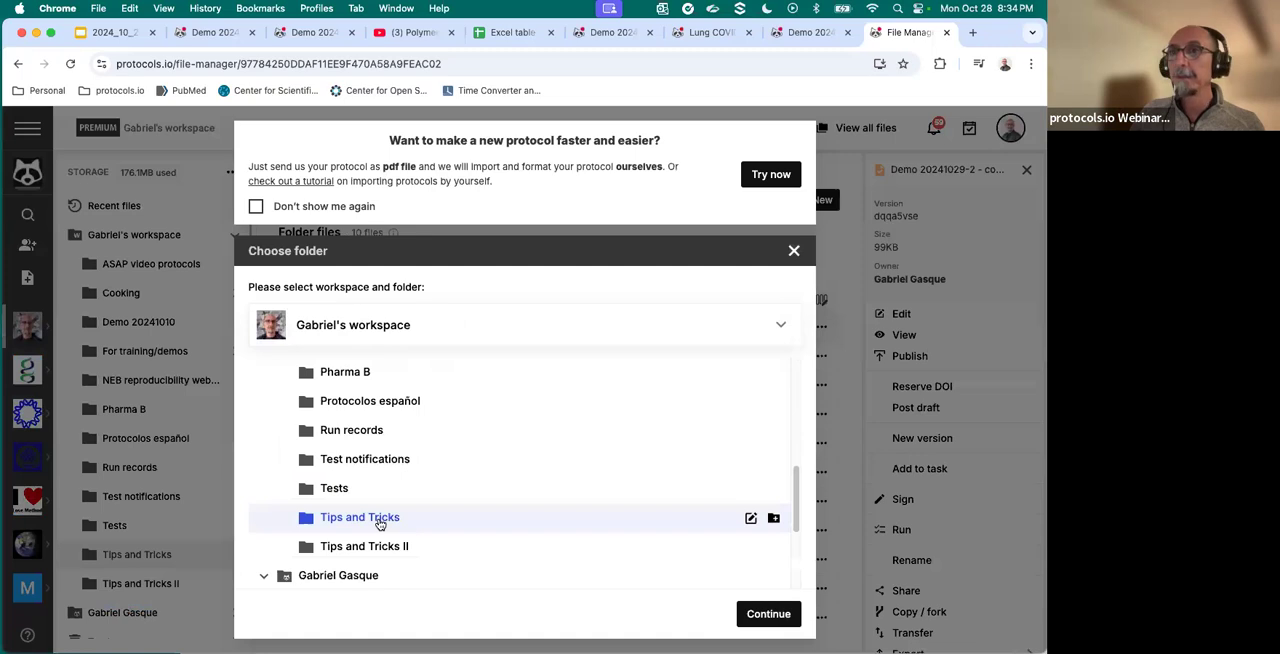
left_click(764, 615)
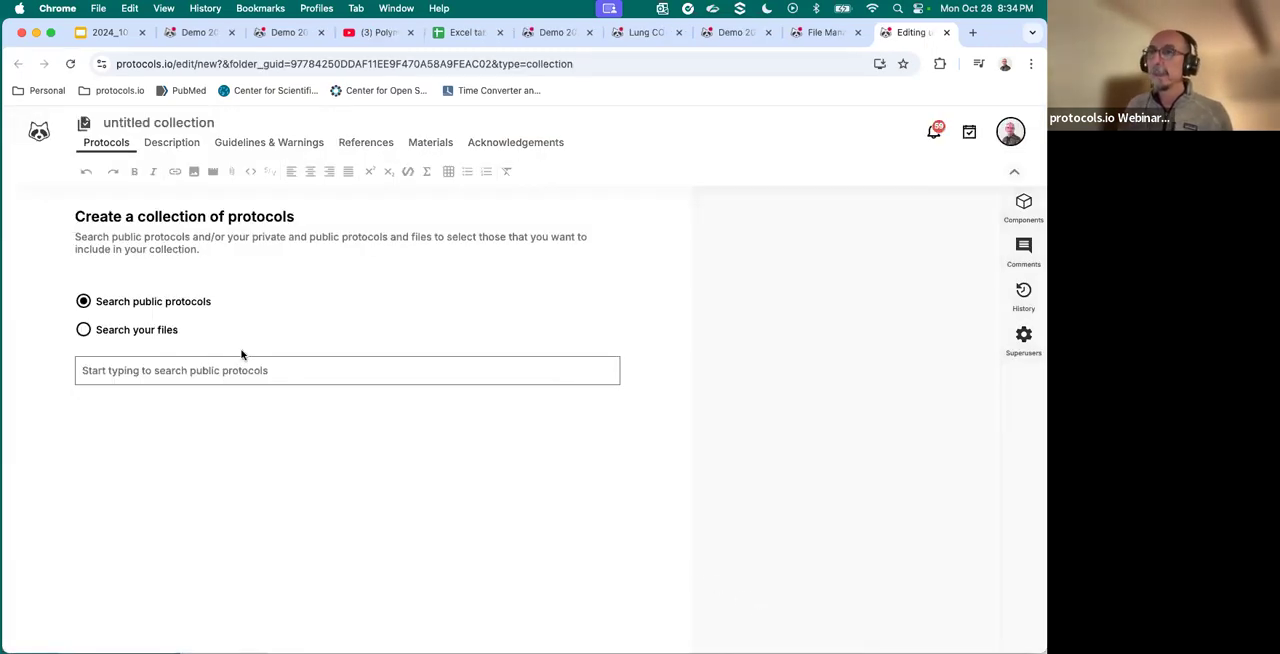
- Search your own files for "Demo 2024" and add Demo 20241029-2 to the collection
left_click(85, 333)
left_click(138, 362)
type("De")
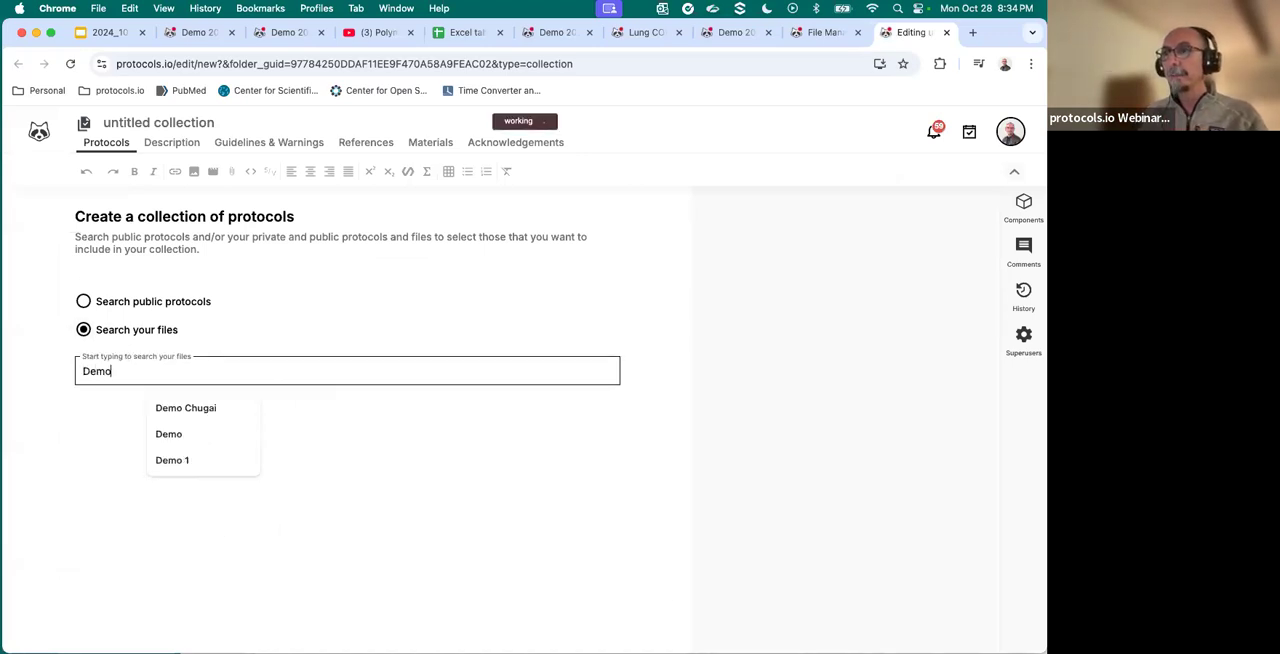
type("mo")
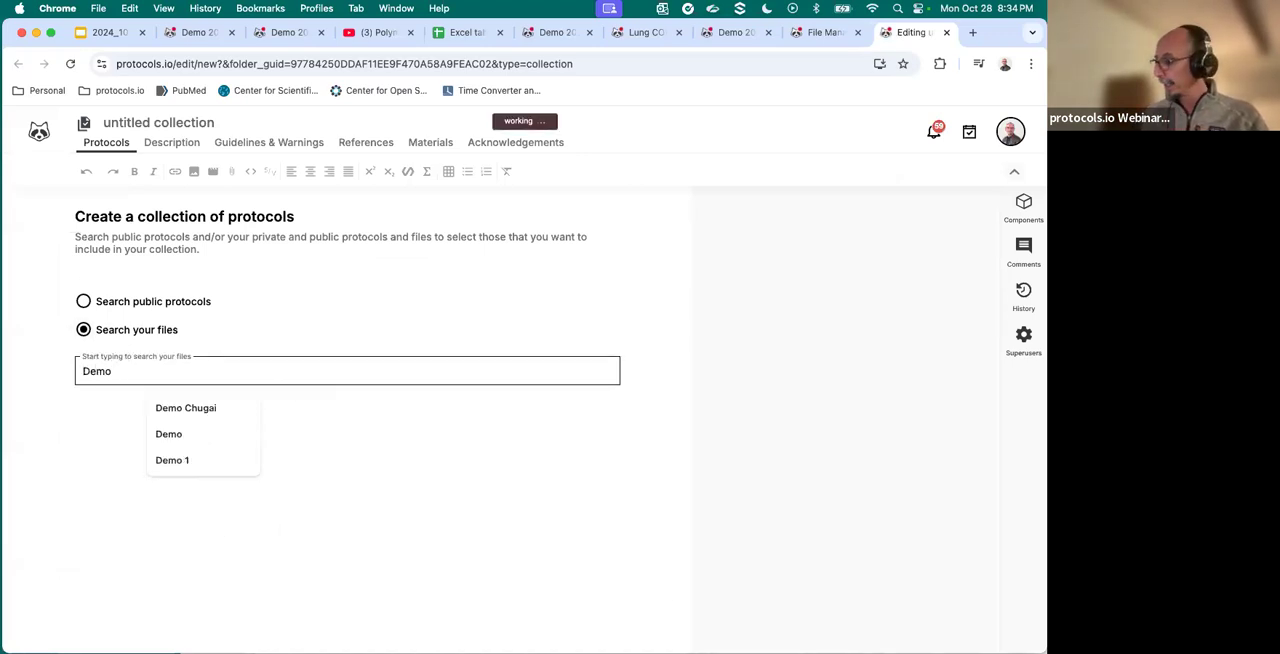
type(" 2024")
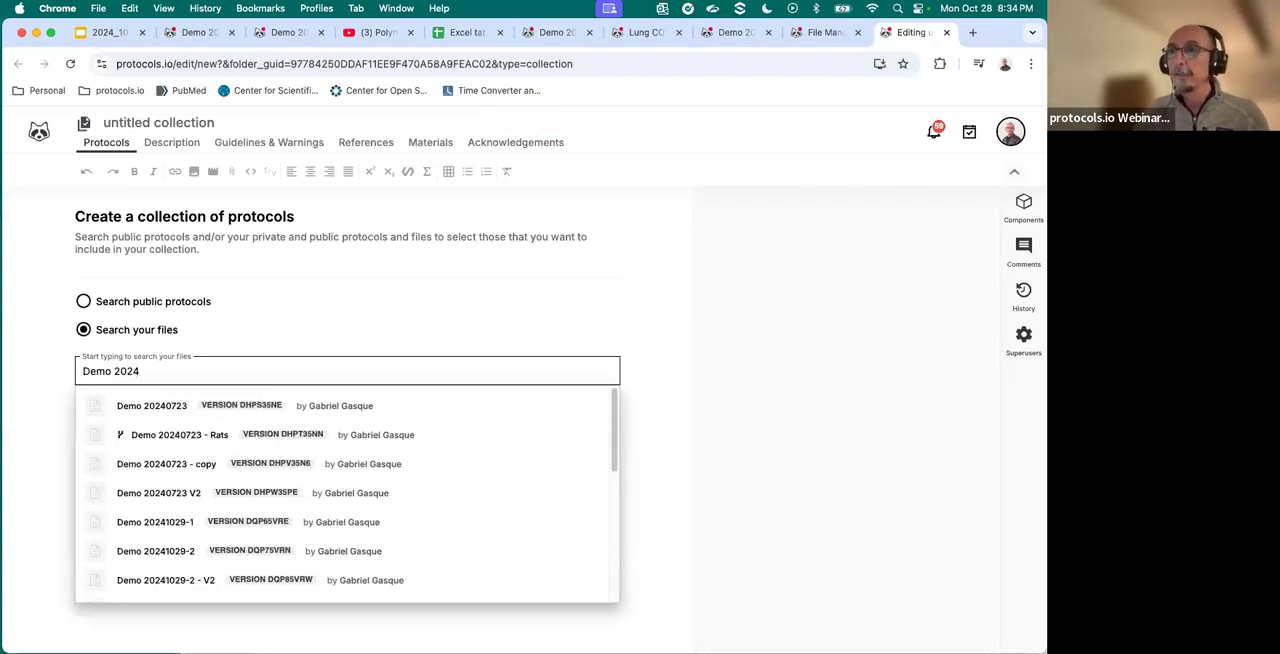
left_click(159, 551)
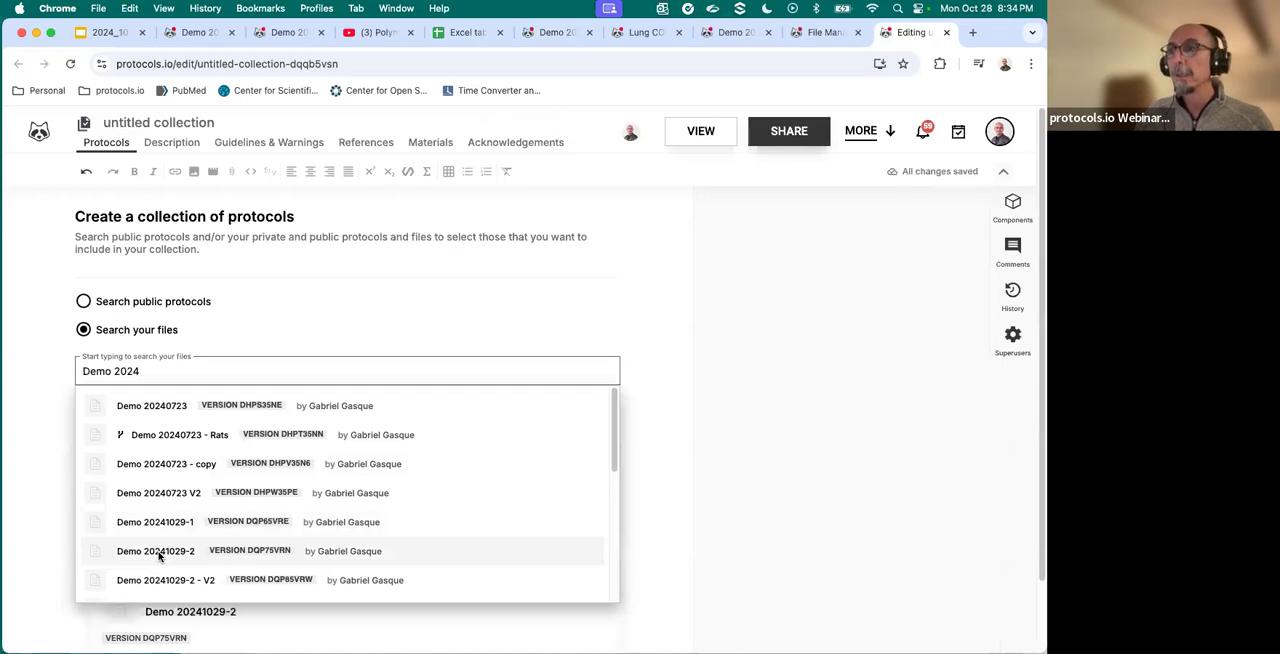
- Add Demo 20241029-2 - V2, Demo 20241029-2 - fork 1 and Demo 20241029-1 from the file search results to the collection
scroll(159, 558, "down", 1)
left_click(158, 557)
scroll(169, 512, "up", 1)
scroll(170, 514, "up", 1)
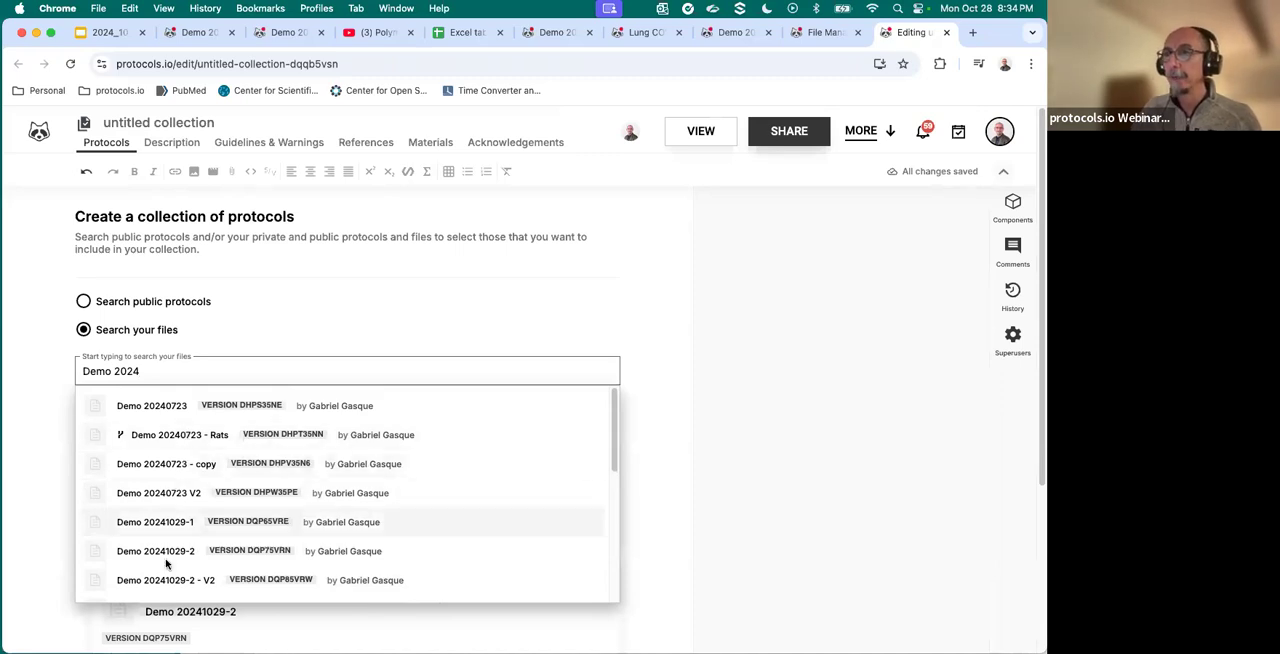
scroll(168, 583, "down", 3)
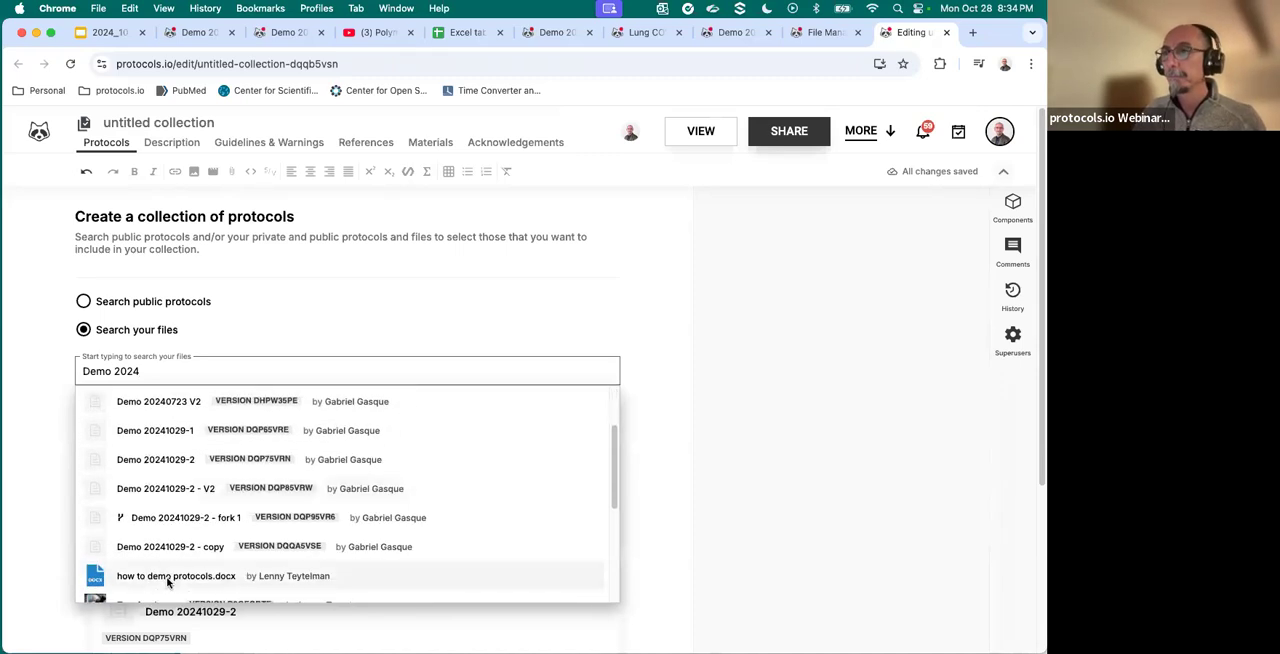
scroll(168, 583, "up", 3)
scroll(168, 583, "down", 3)
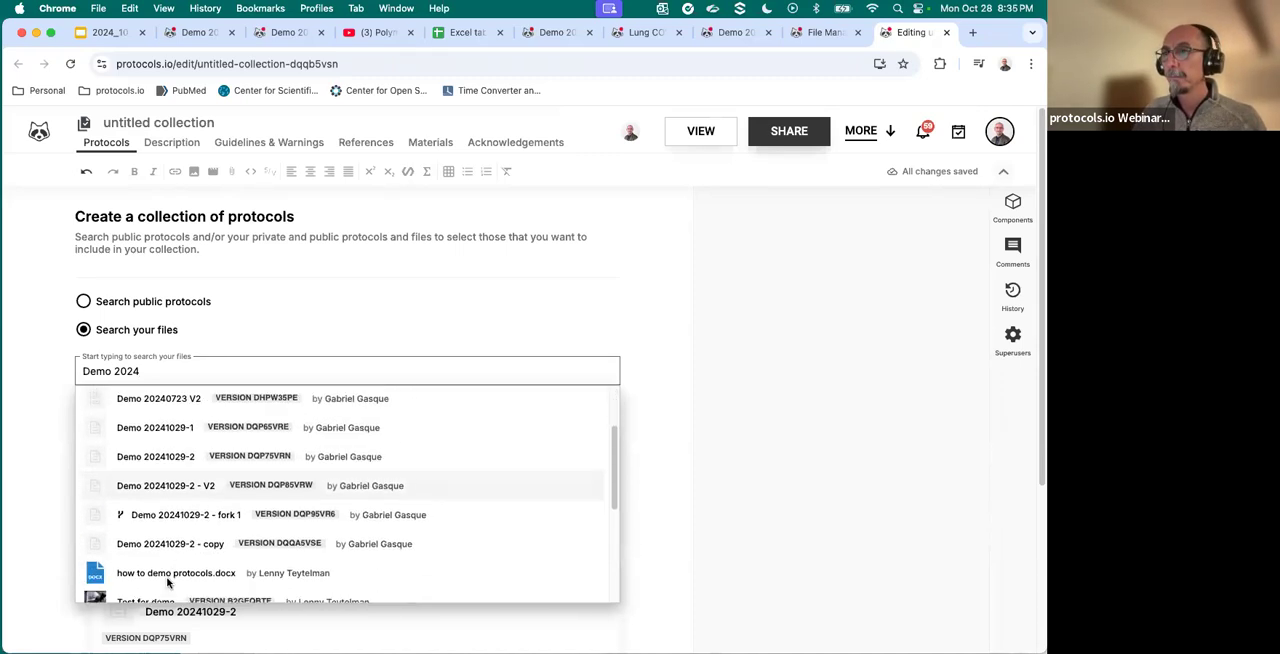
left_click(879, 208)
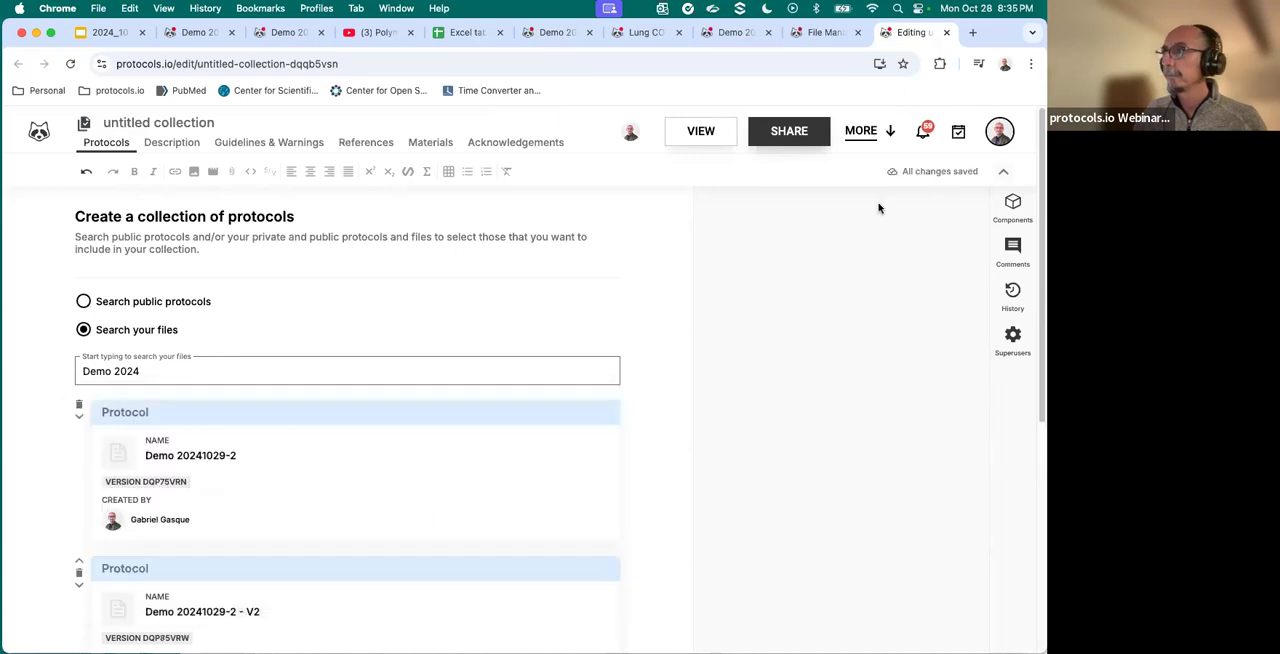
left_click(579, 363)
scroll(880, 366, "down", 1)
left_click(879, 367)
scroll(290, 320, "down", 2)
scroll(272, 342, "down", 3)
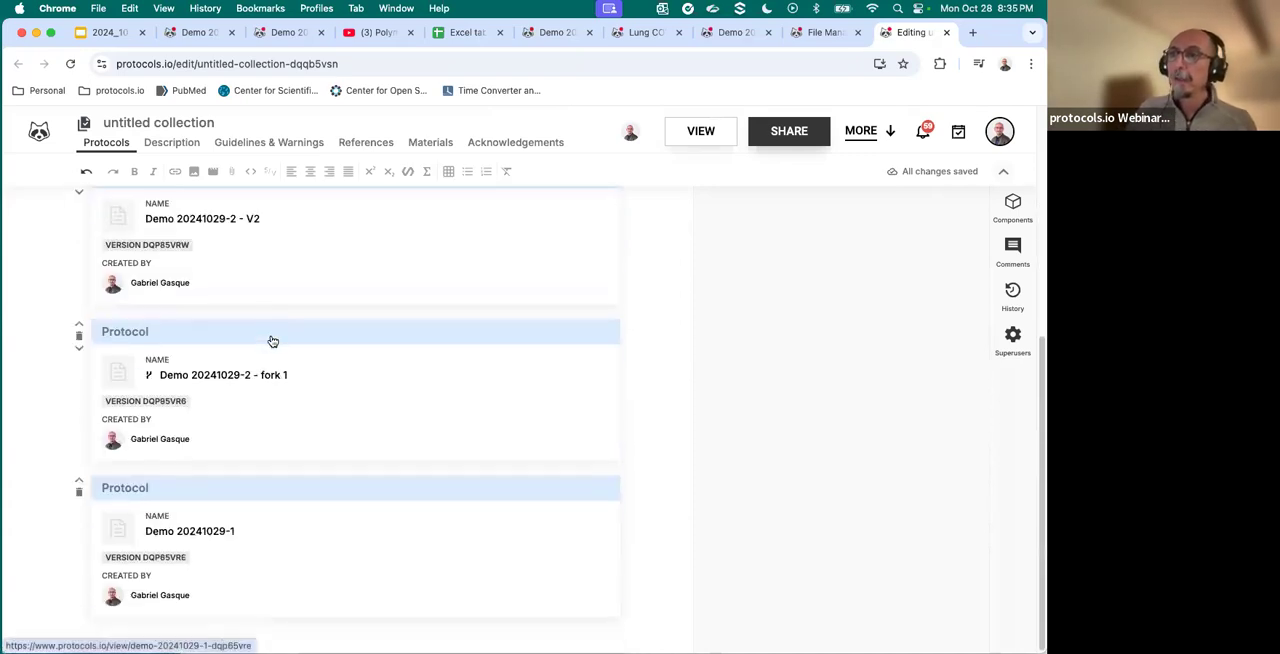
- Reorder the collection's protocols so that Demo 20241029-1 comes first, followed by Demo 20241029-2
scroll(254, 371, "up", 3)
scroll(254, 378, "up", 1)
scroll(251, 380, "down", 3)
scroll(200, 385, "up", 3)
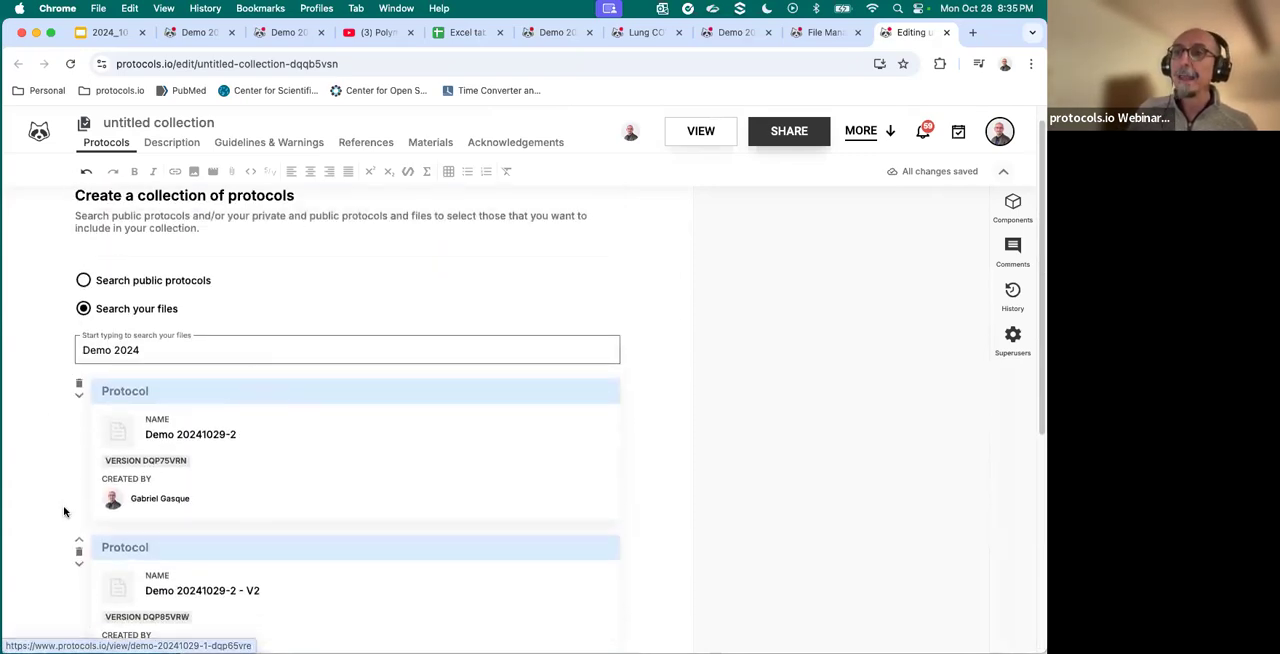
left_click(78, 395)
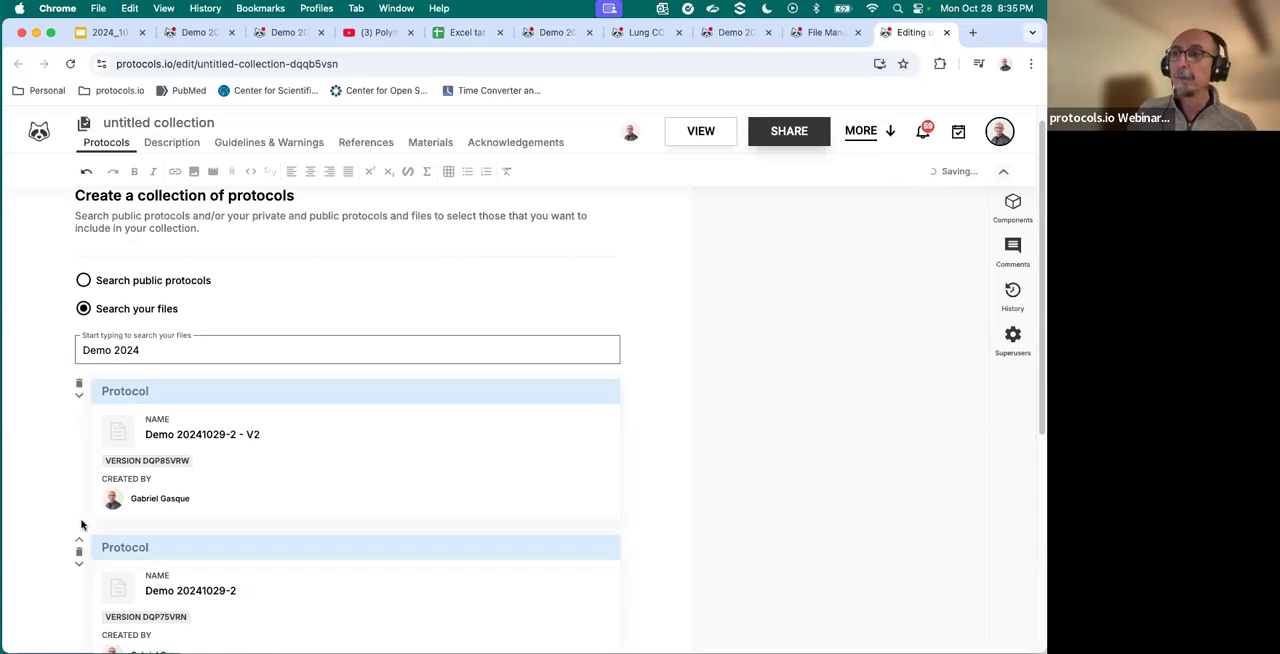
left_click(79, 539)
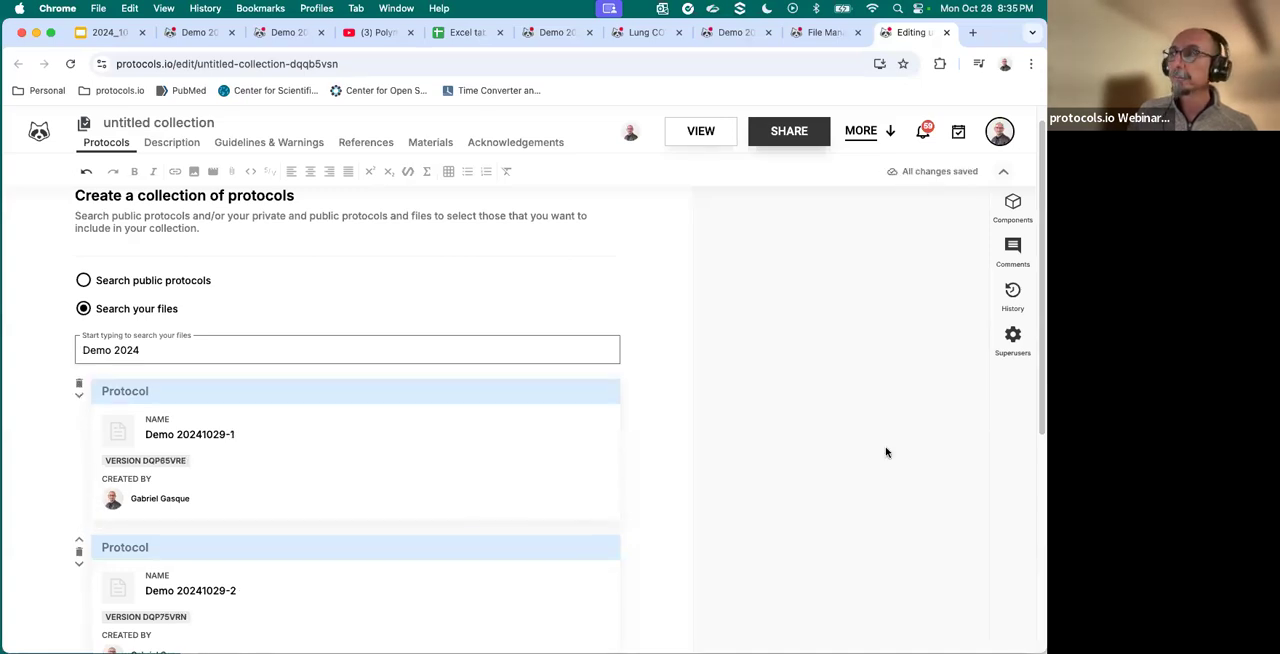
scroll(886, 453, "up", 1)
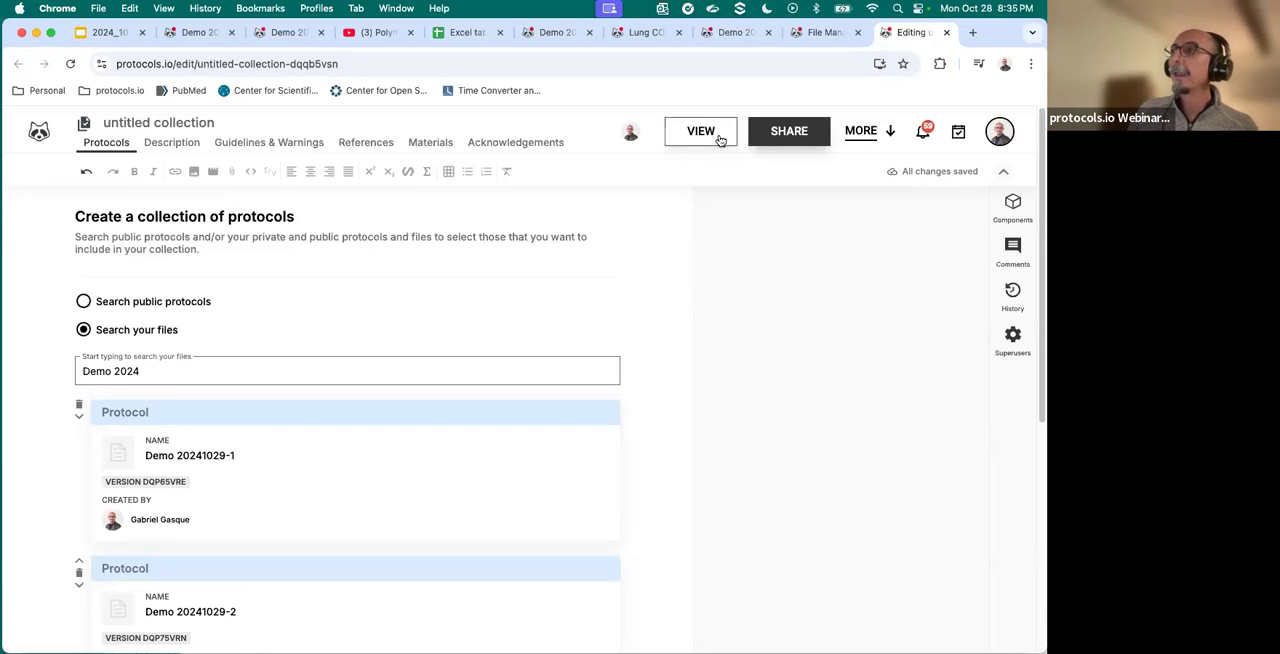
- Open the collection's description section and title the collection "Collection of protocols for demo"
left_click(190, 149)
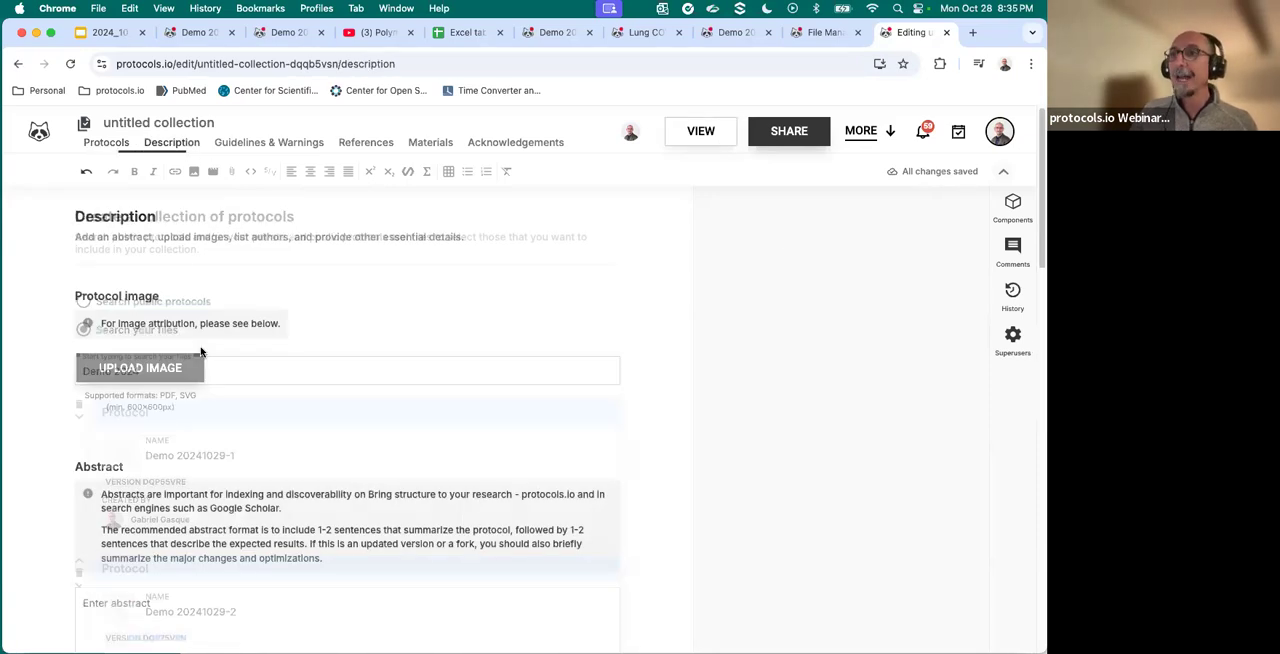
left_click(146, 120)
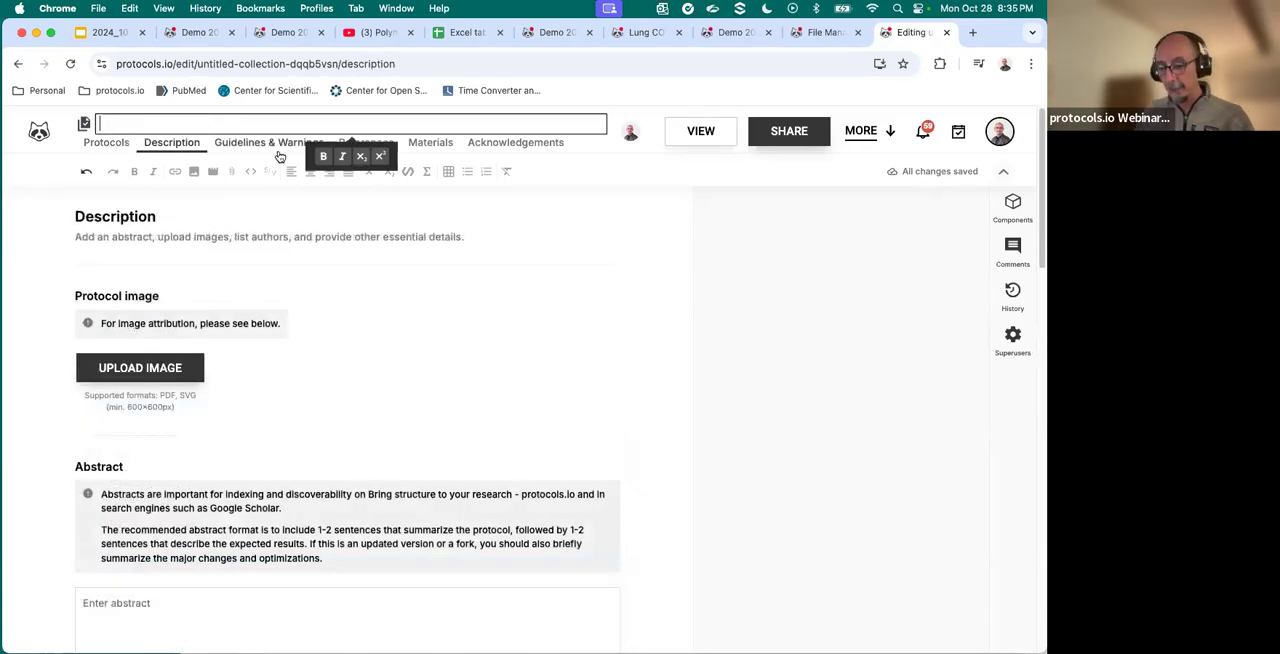
type("Collectiuon")
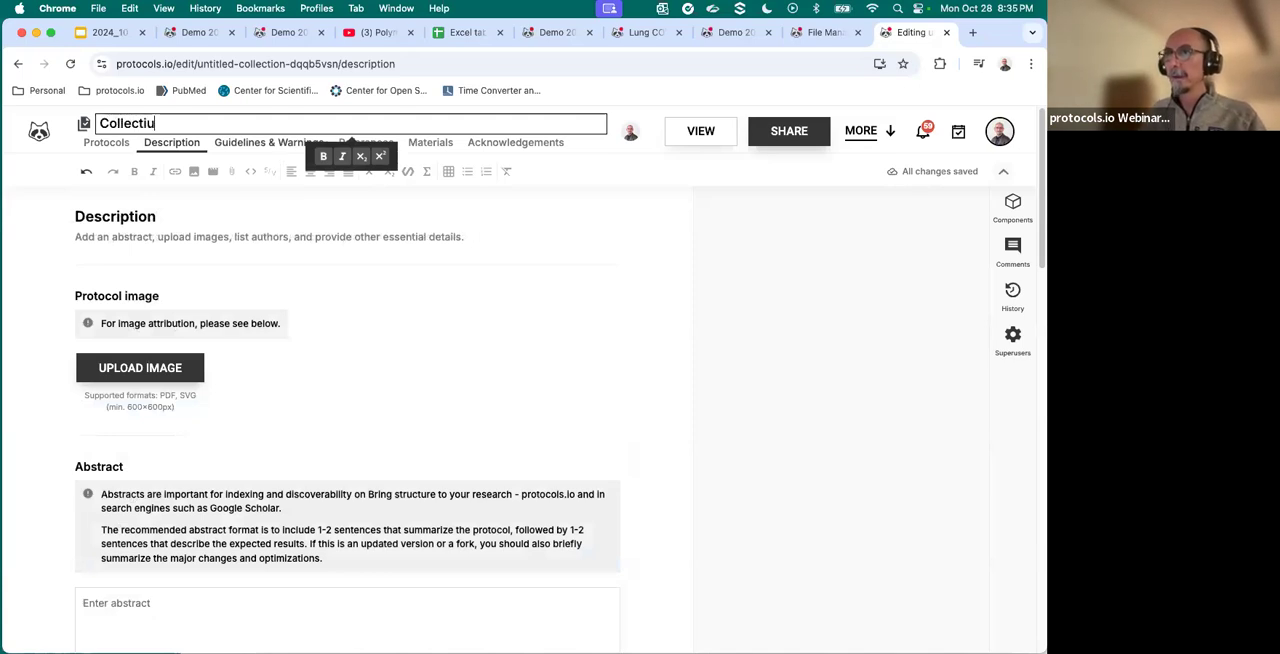
key("BackSpace")
key("BackSpace")
key("BackSpace")
type("on ")
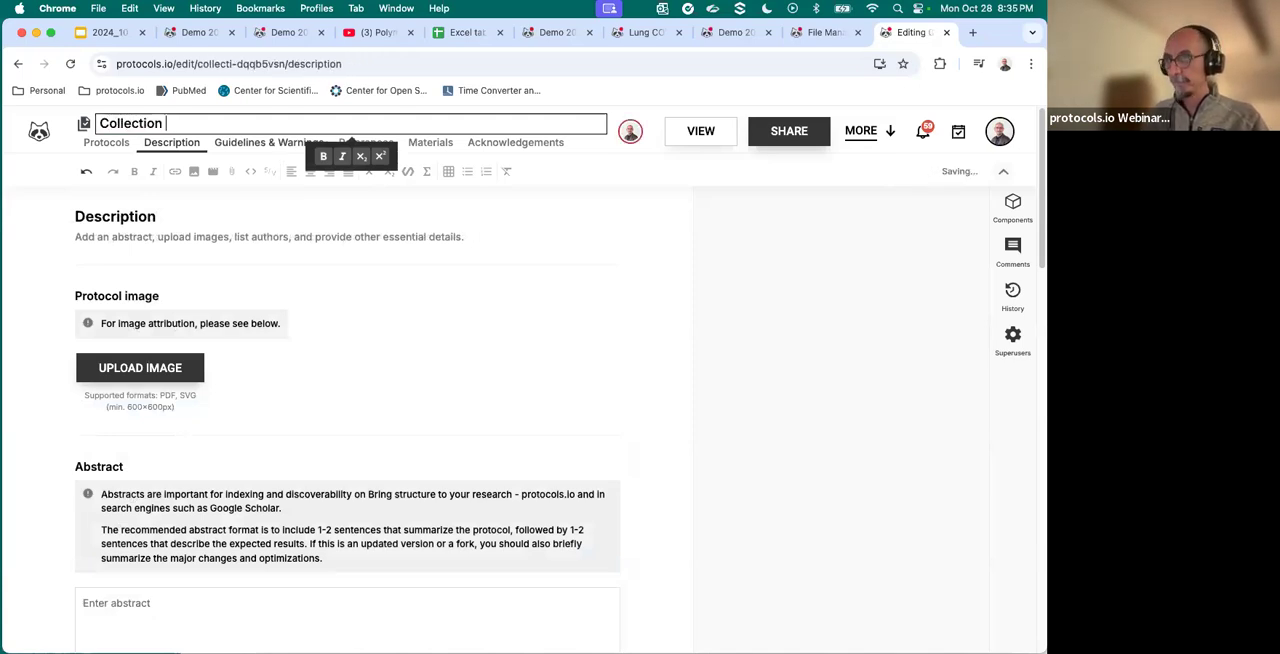
type("of protocols")
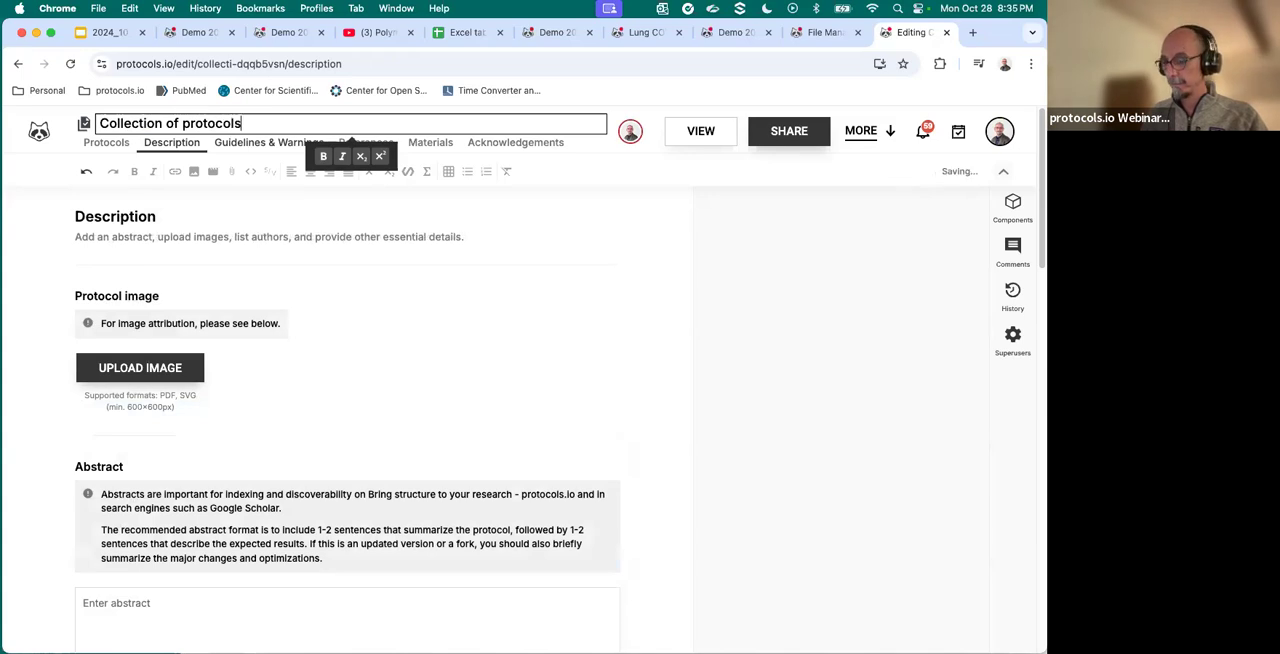
type(" for demo")
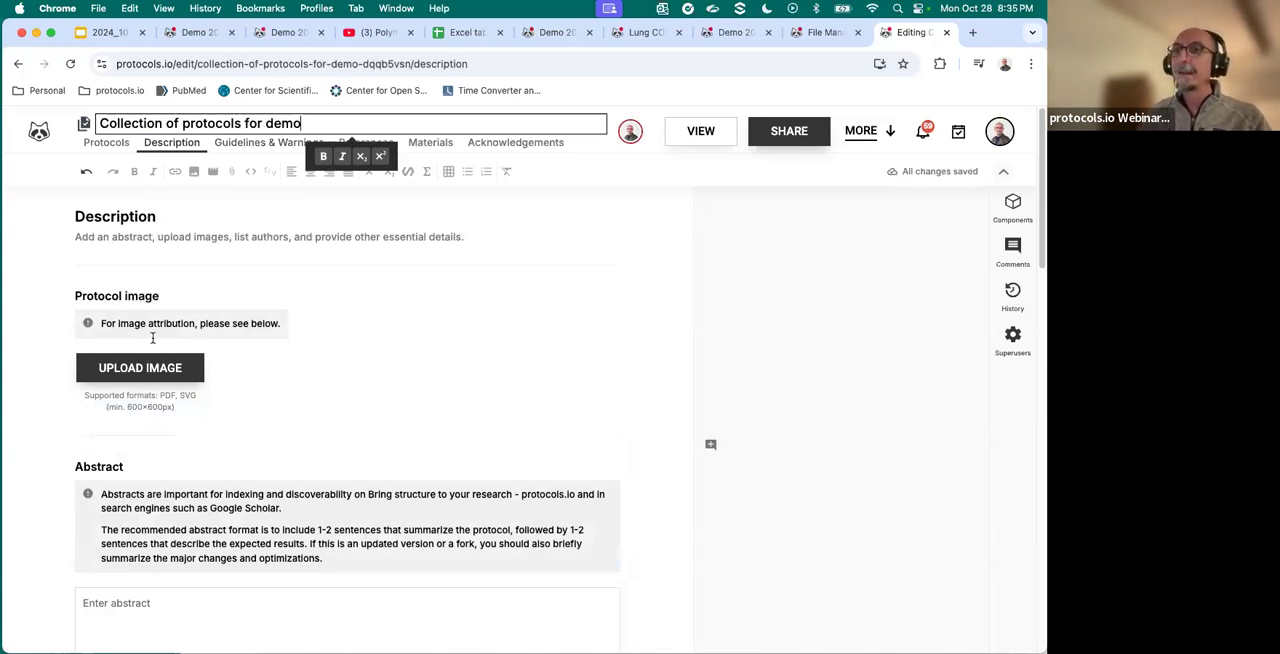
- Enter "This collection gathers protocols for demo" as the collection's abstract
scroll(155, 383, "down", 3)
left_click(155, 365)
type("This collec")
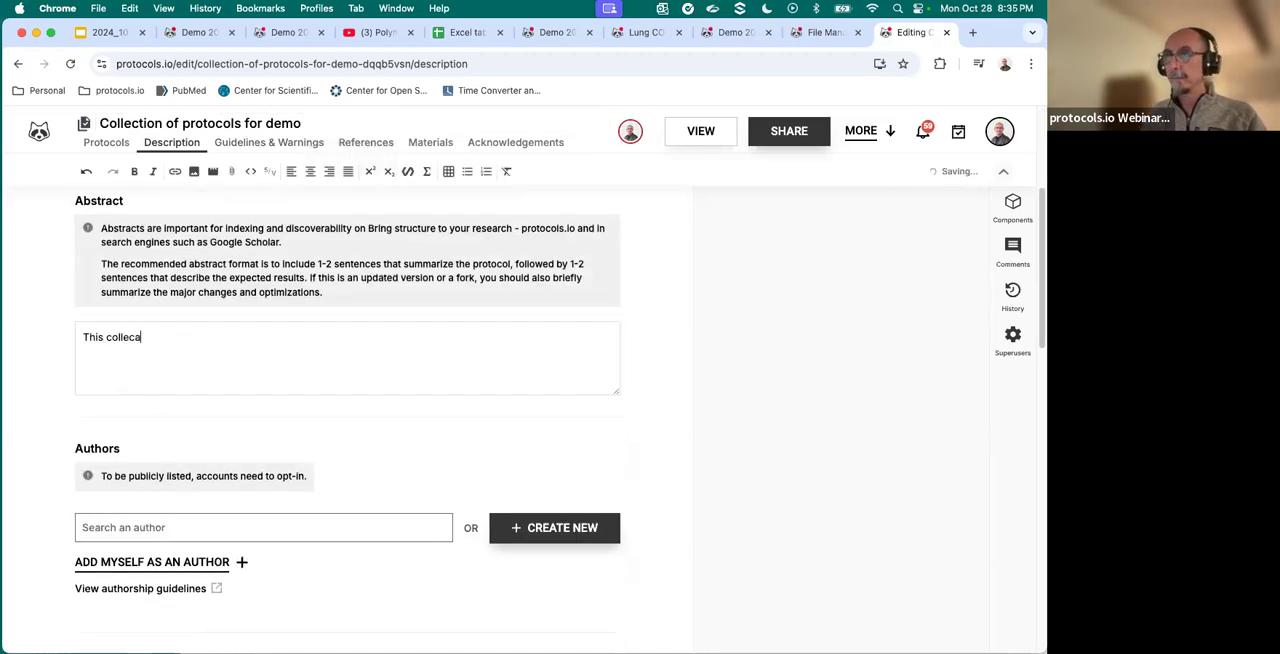
type("tion g")
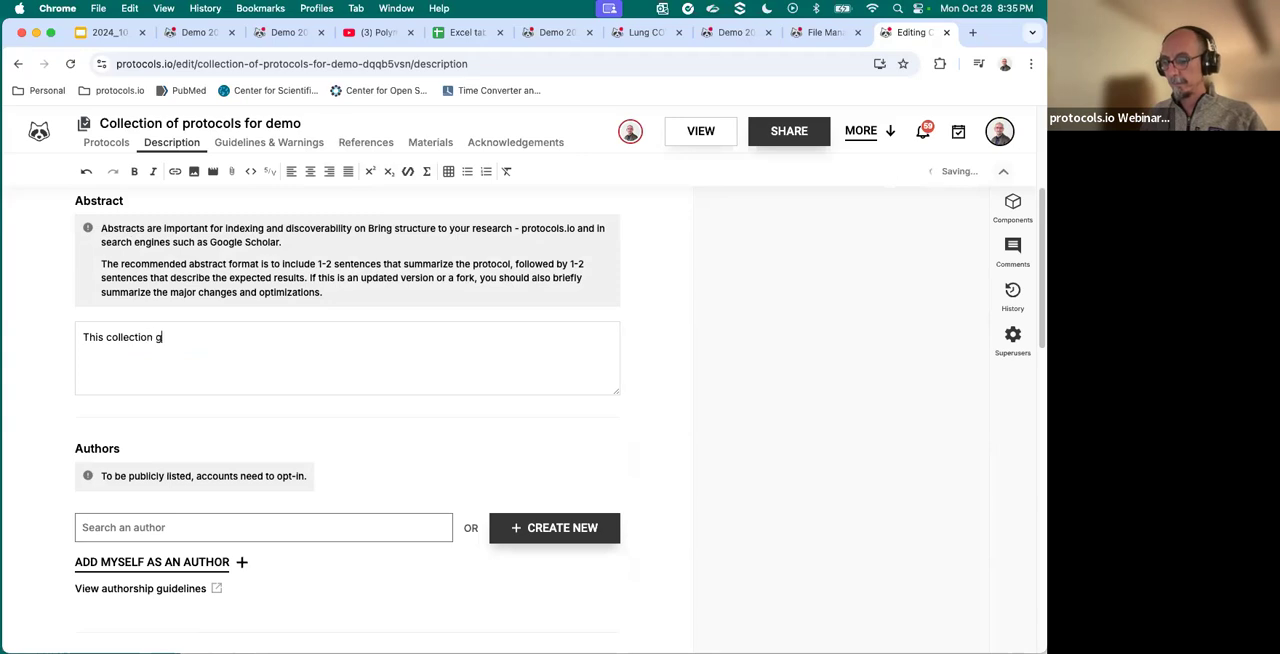
type("athers p")
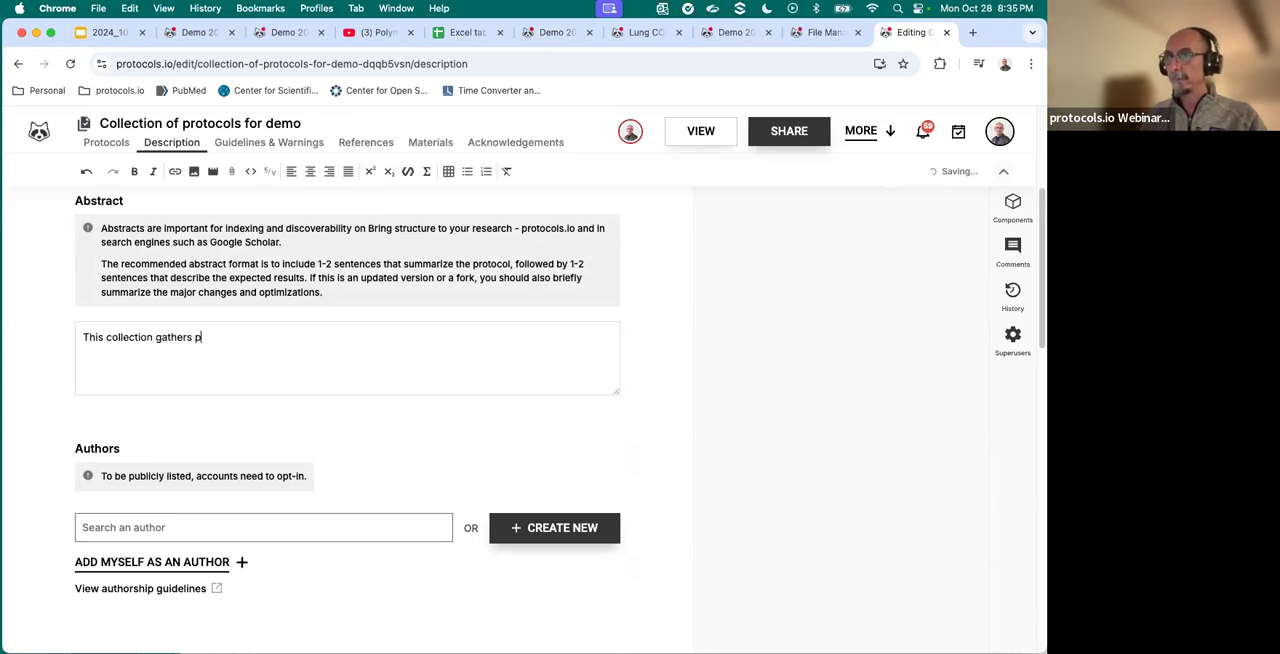
type("rotocols for demo")
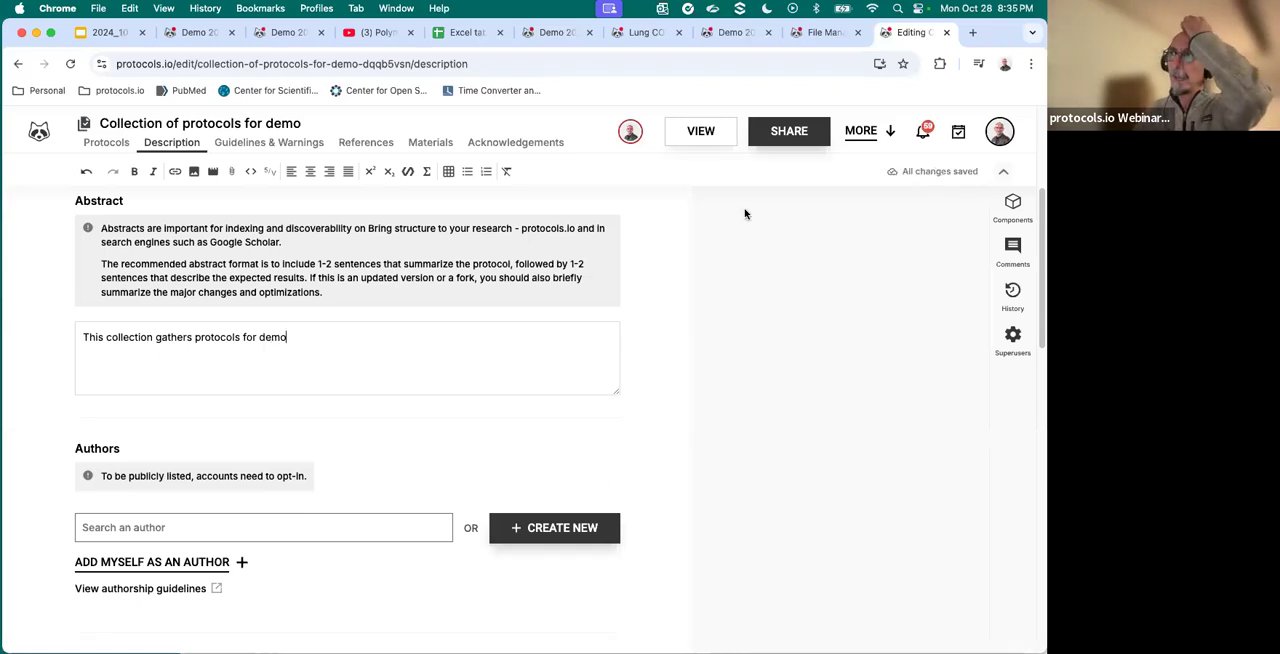
- View the finished collection page, dismiss the rating request and look through its abstract and listed protocols
left_click(711, 146)
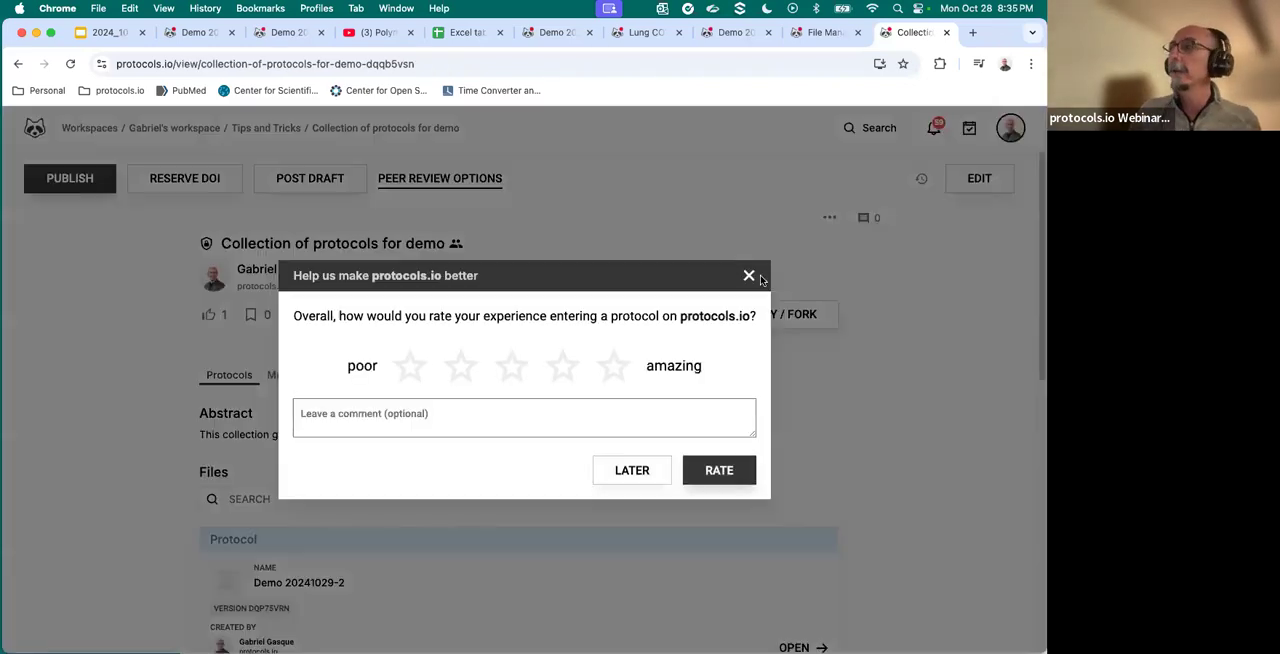
left_click(748, 277)
scroll(548, 374, "down", 3)
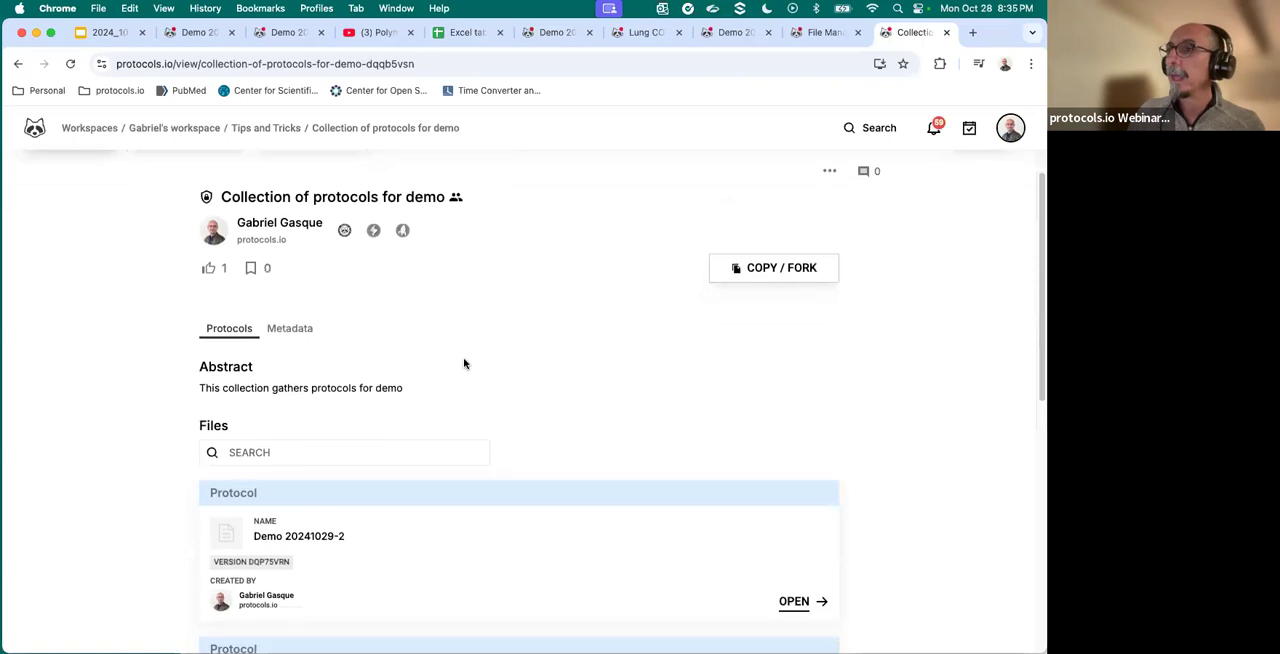
scroll(455, 330, "down", 3)
scroll(311, 437, "down", 5)
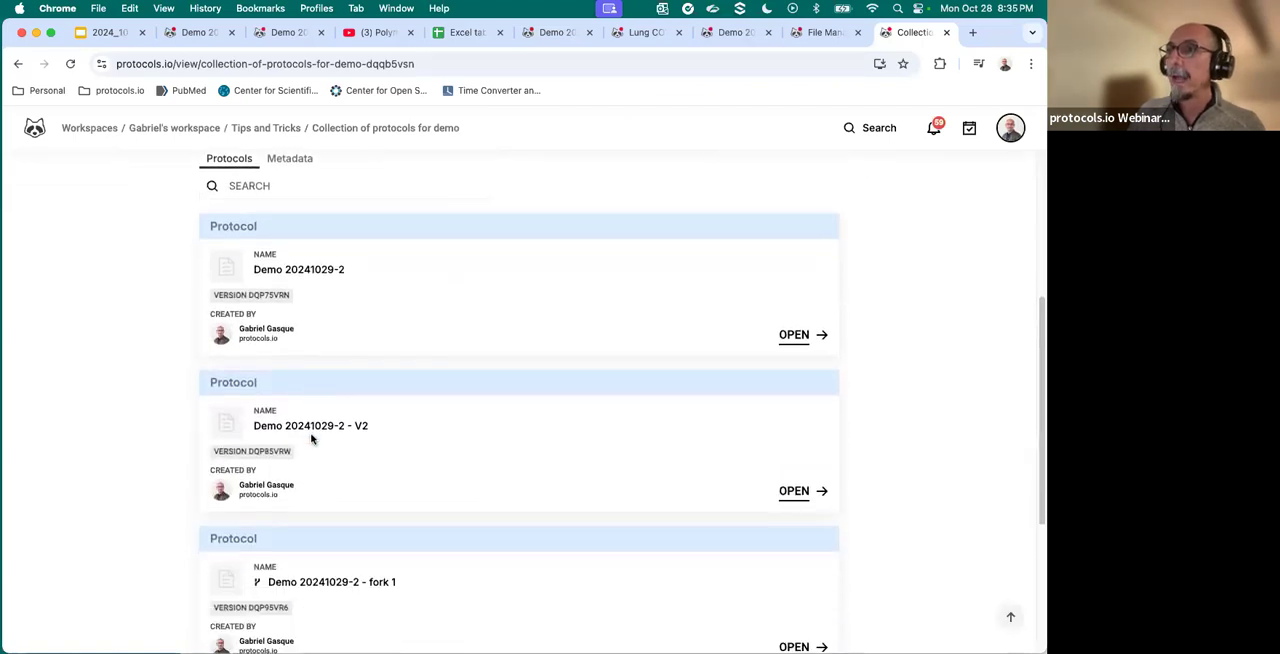
scroll(311, 437, "down", 3)
scroll(314, 443, "up", 10)
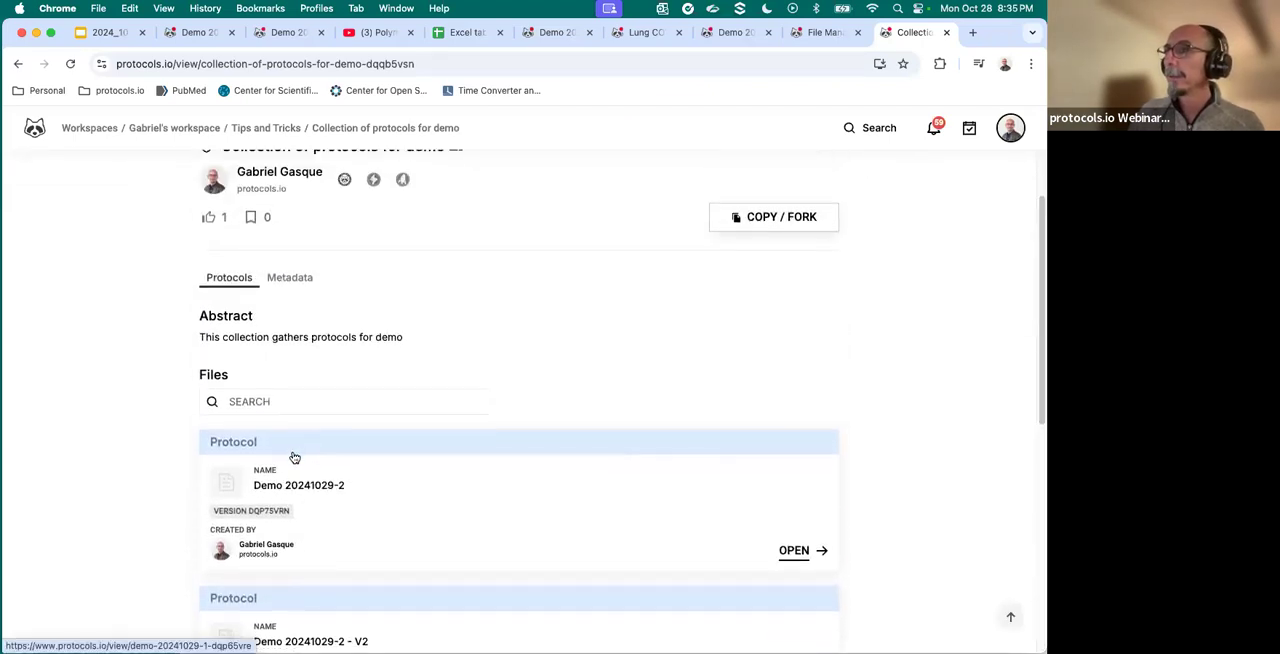
- Open Demo 20241029-2 from the collection, look over its page, and switch to the already open Demo 20241029-1
left_click(296, 462)
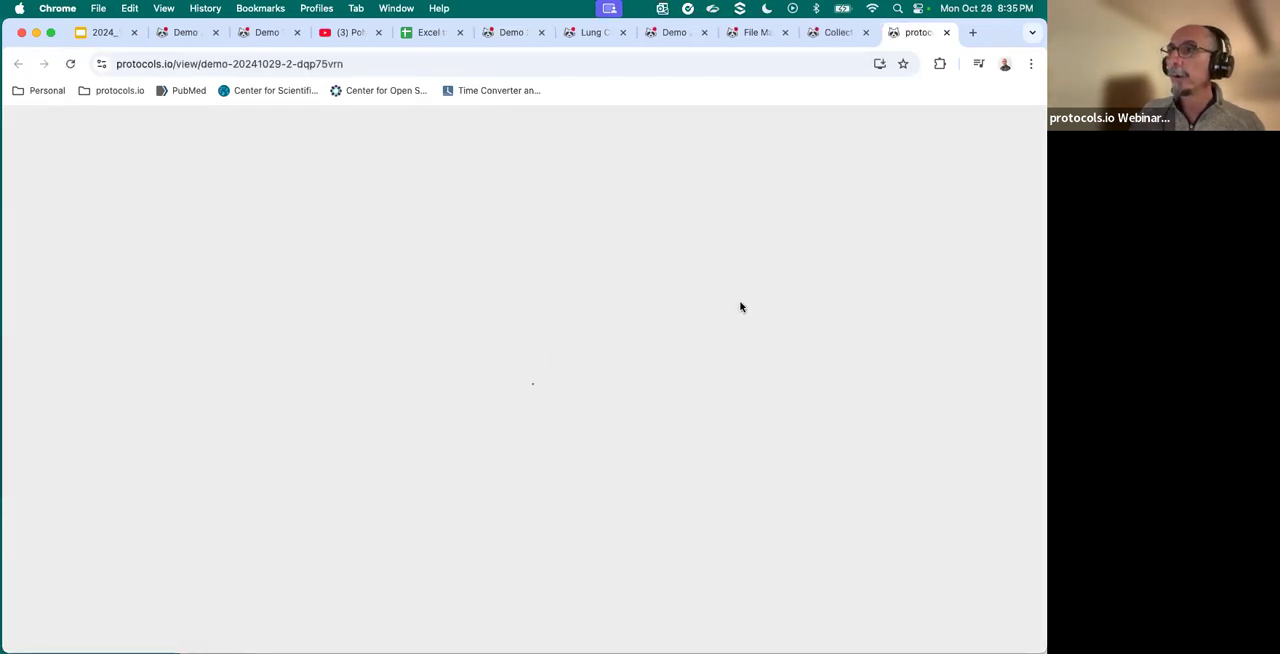
scroll(640, 365, "down", 5)
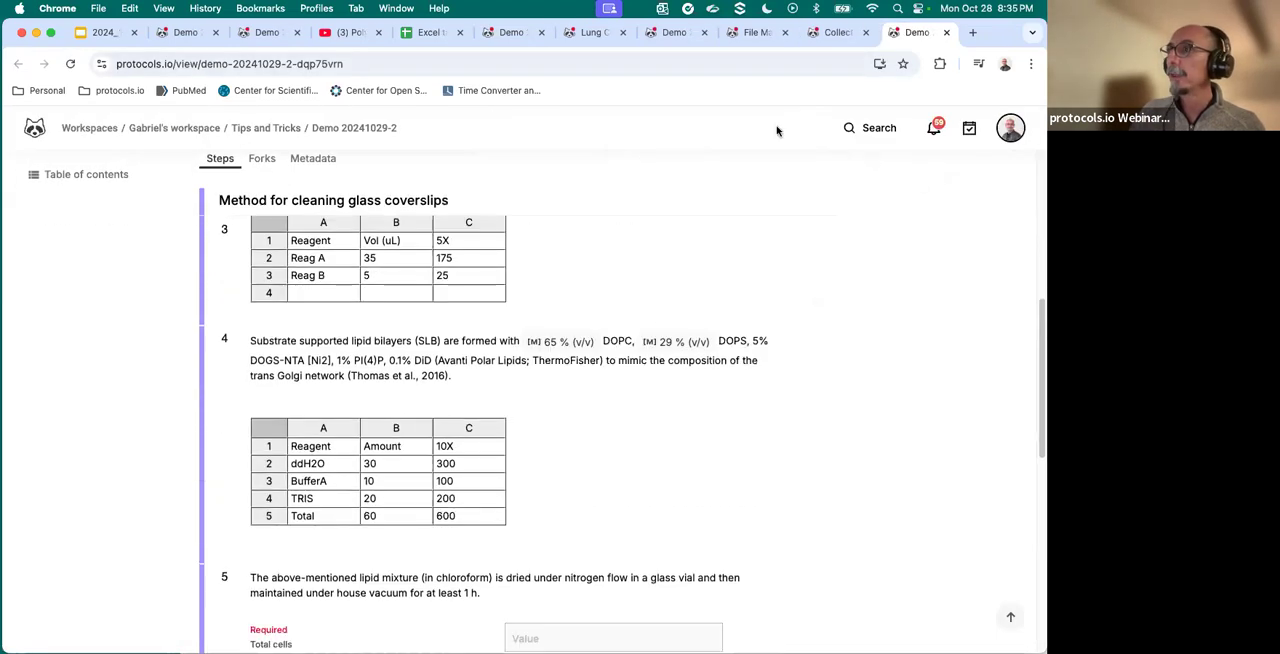
scroll(628, 370, "up", 5)
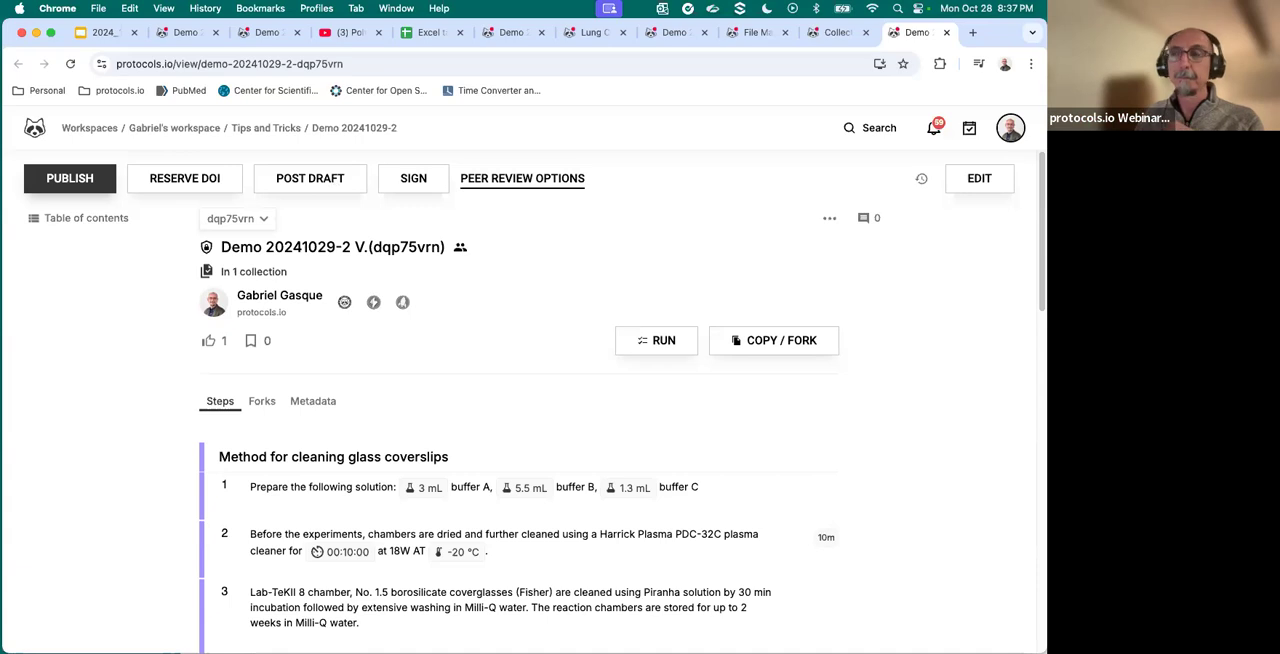
left_click(510, 33)
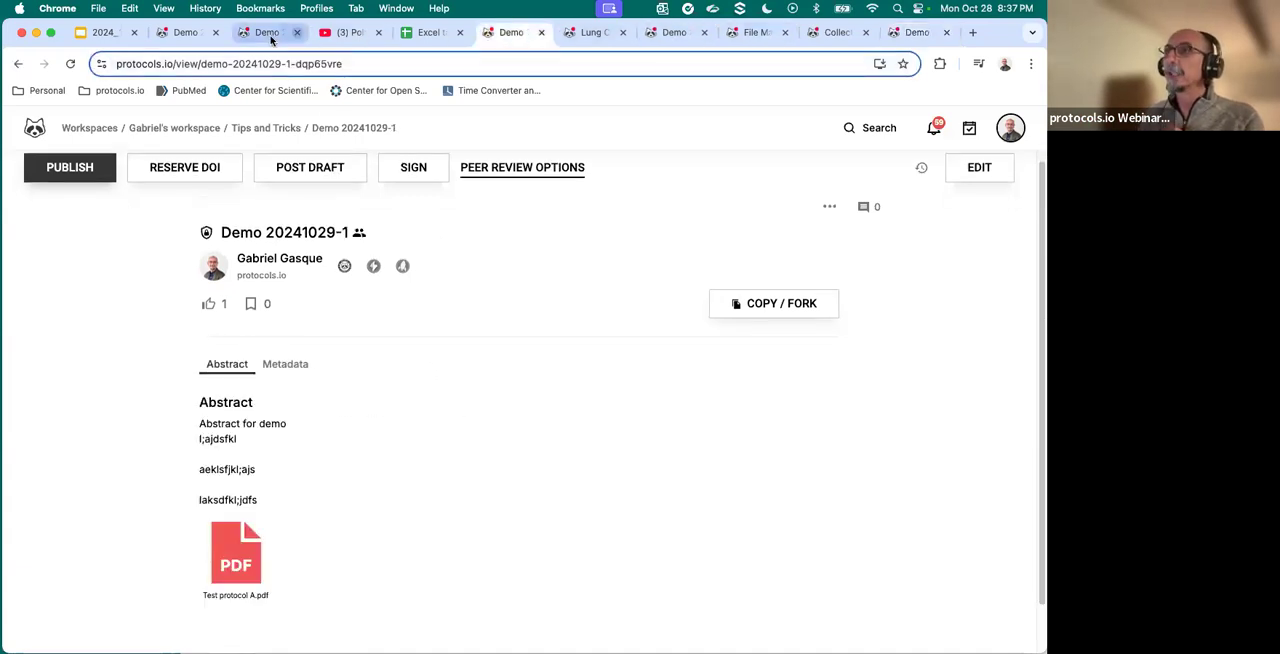
- Open the personal workspace's file manager from the protocols.io bookmarks in a new browser tab and look through its folders
left_click(970, 33)
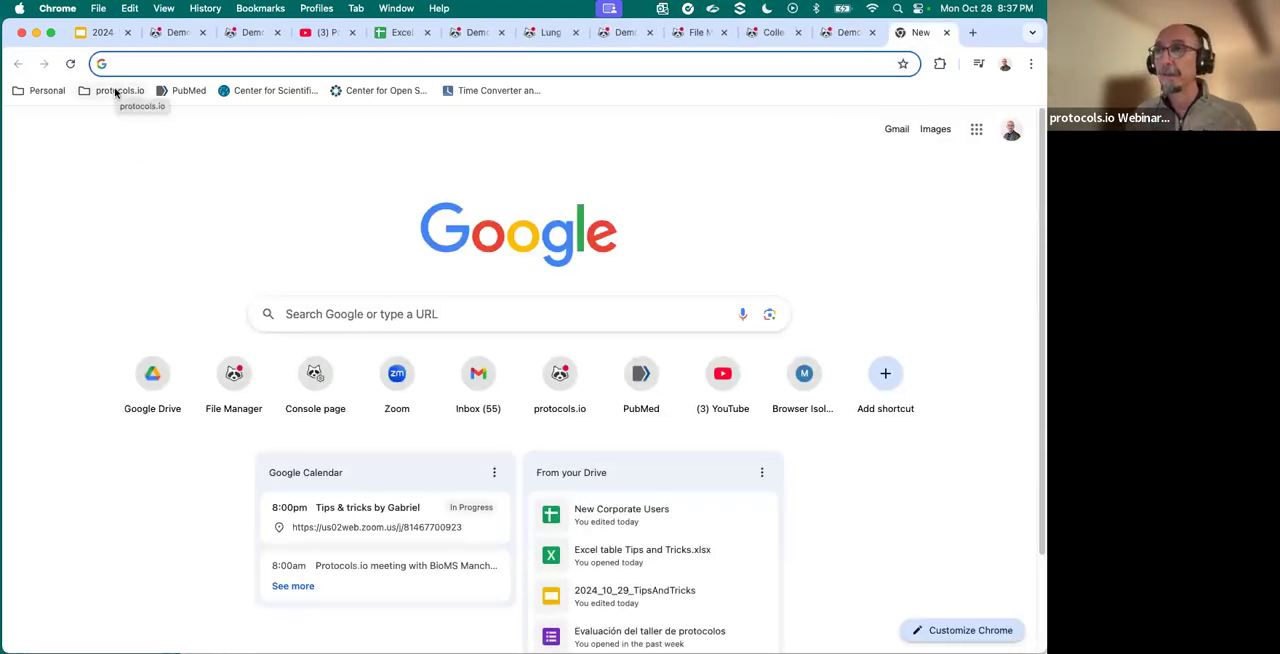
left_click(116, 92)
mouse_move(300, 120)
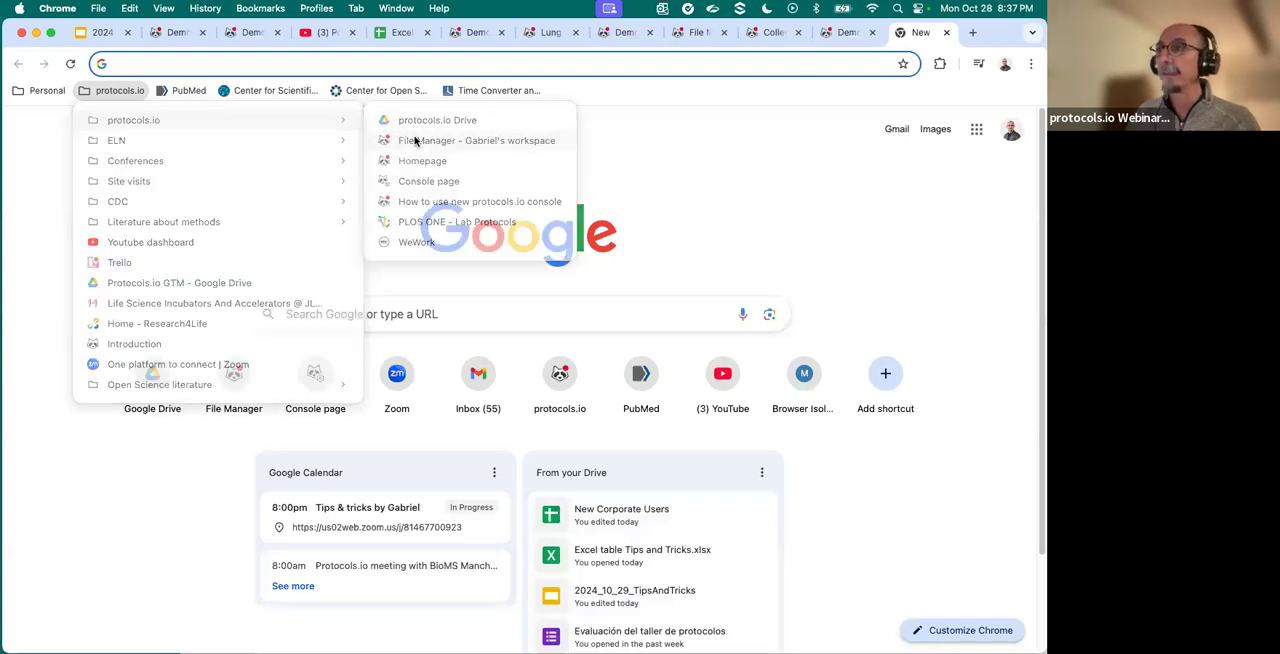
left_click(415, 141)
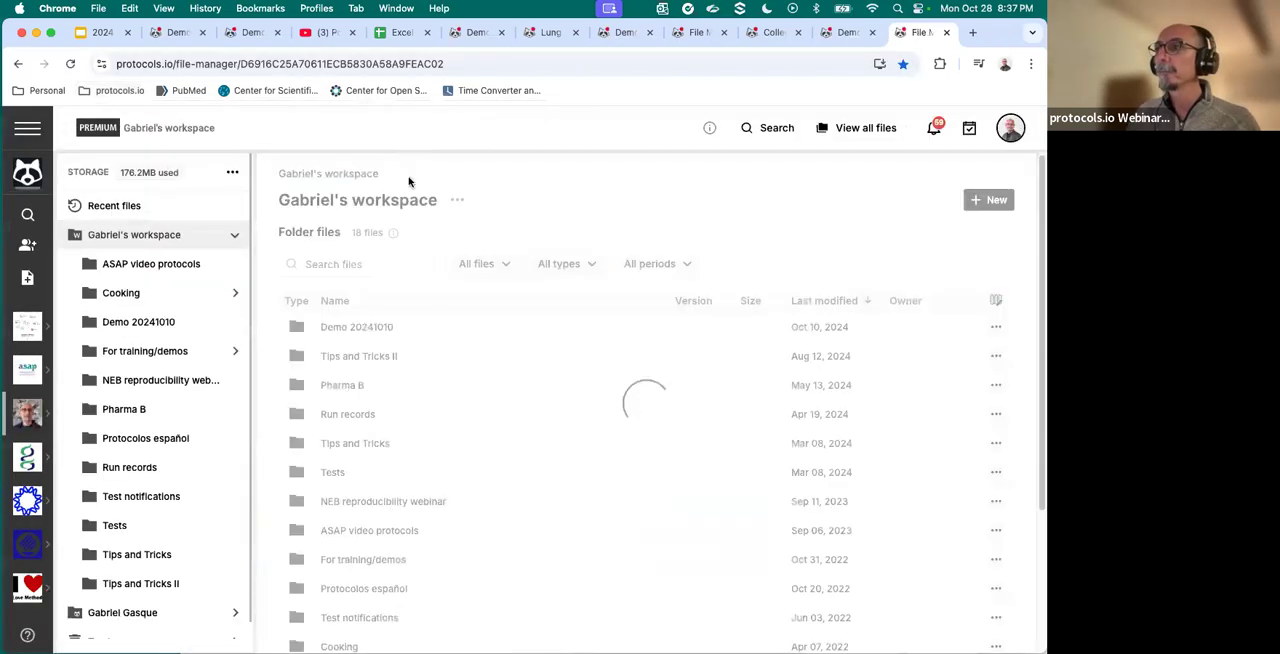
scroll(352, 562, "down", 3)
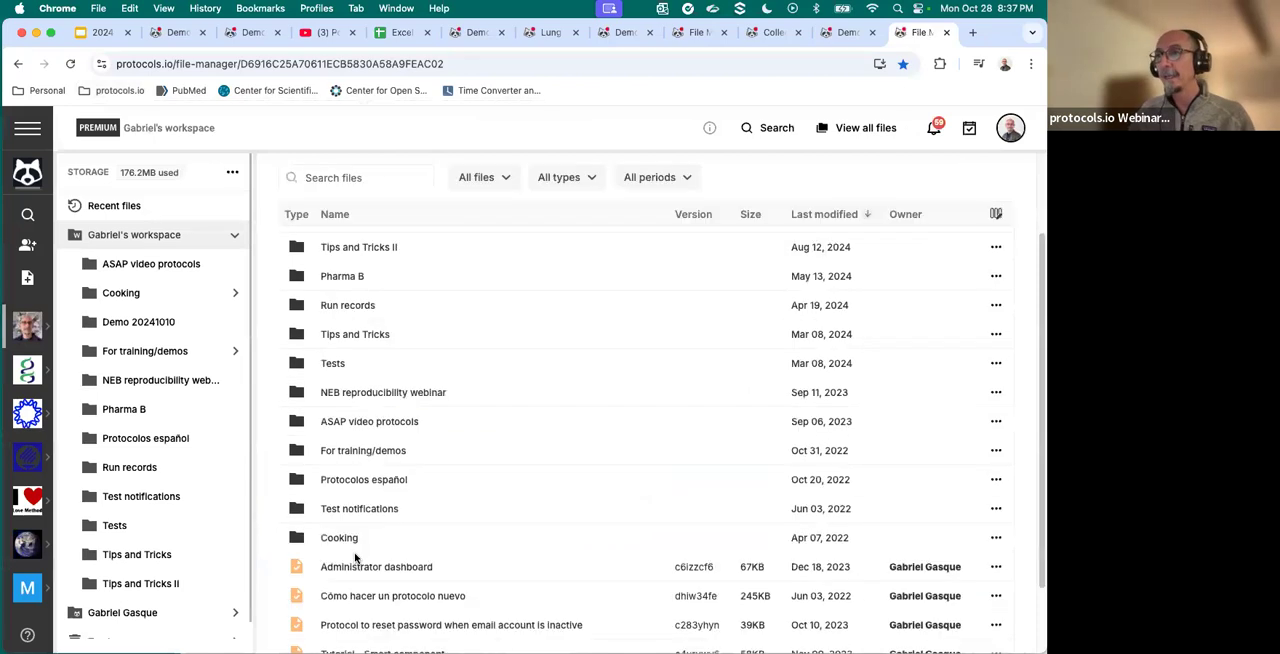
scroll(380, 394, "up", 1)
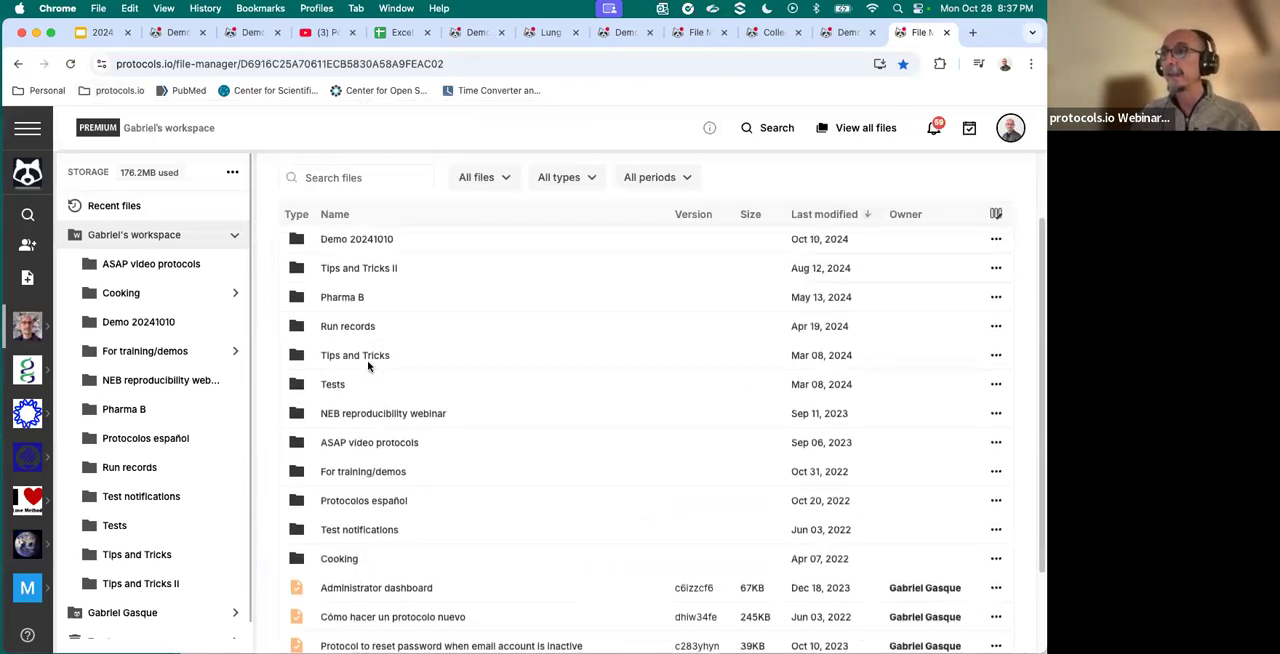
- Open the Tips and Tricks folder and bring up the sharing options for Demo 20241029-2 - V2
left_click(366, 356)
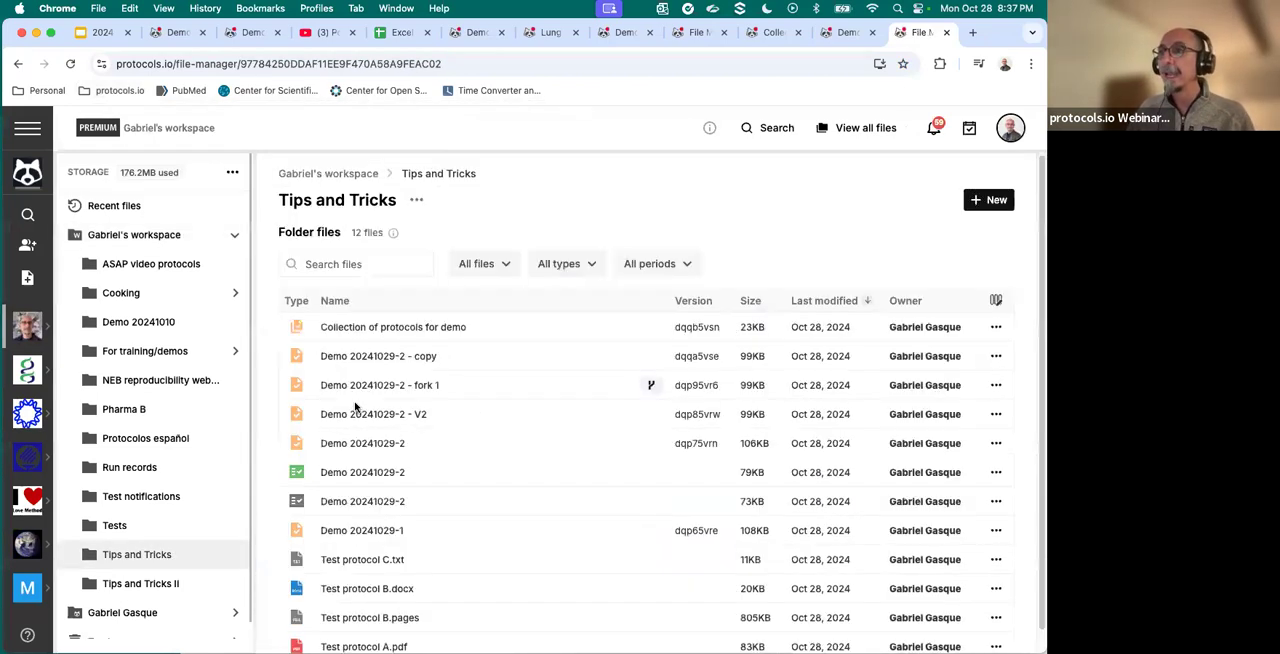
left_click(362, 421)
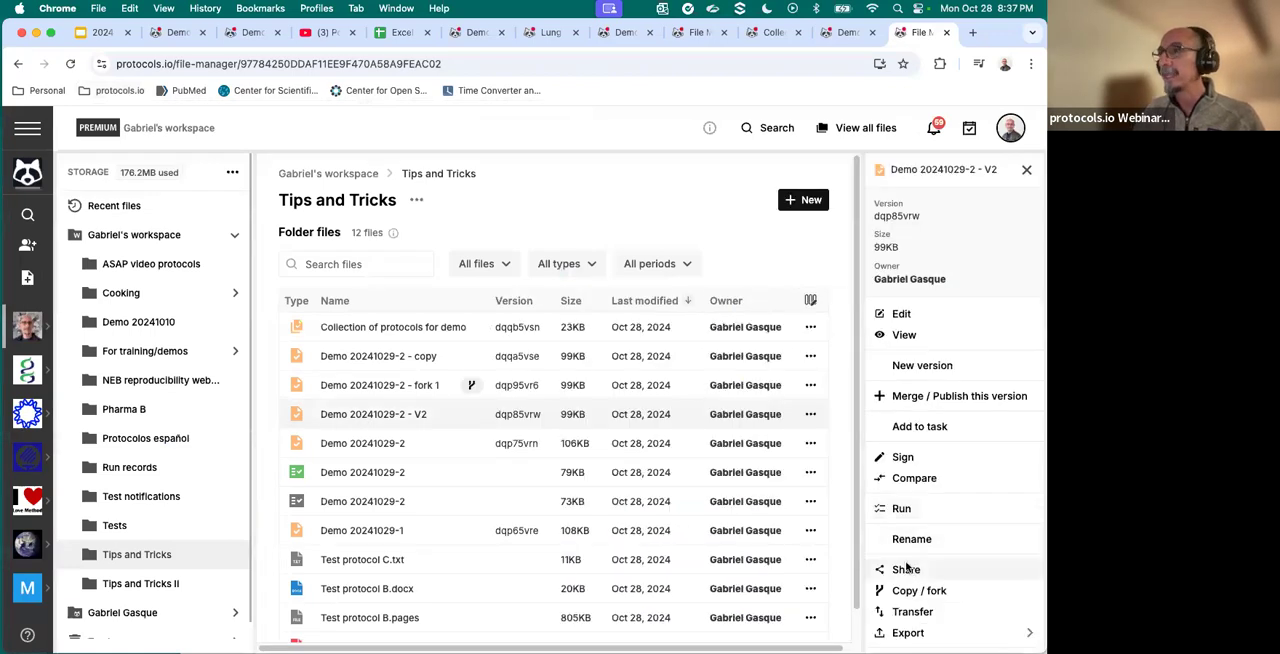
left_click(905, 569)
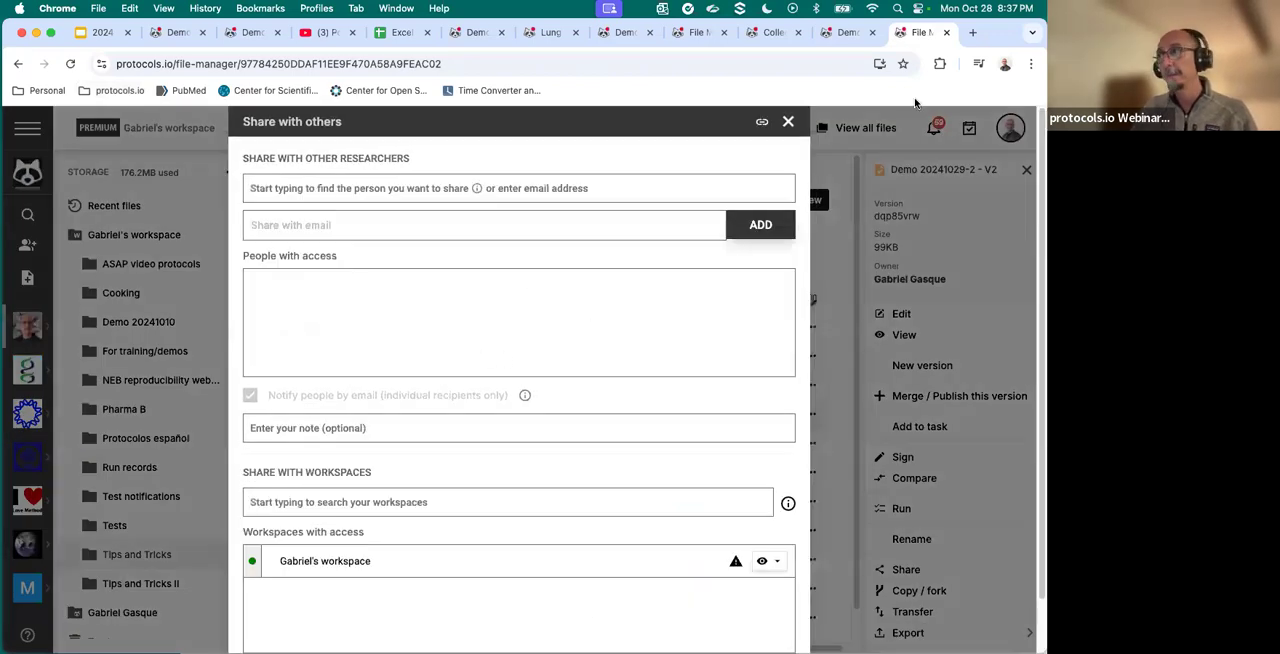
- Close the sharing options, open the personal workspace's member management page, and view the form for inviting people without sending an invitation
left_click(788, 122)
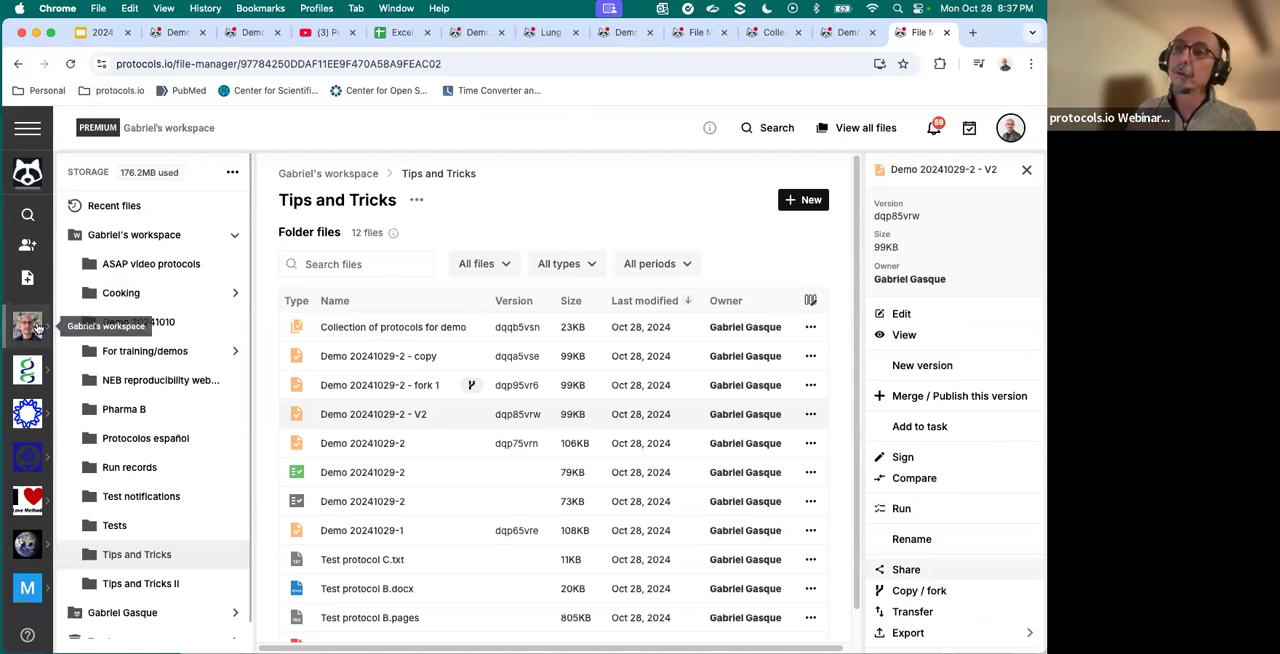
left_click(33, 326)
left_click(46, 328)
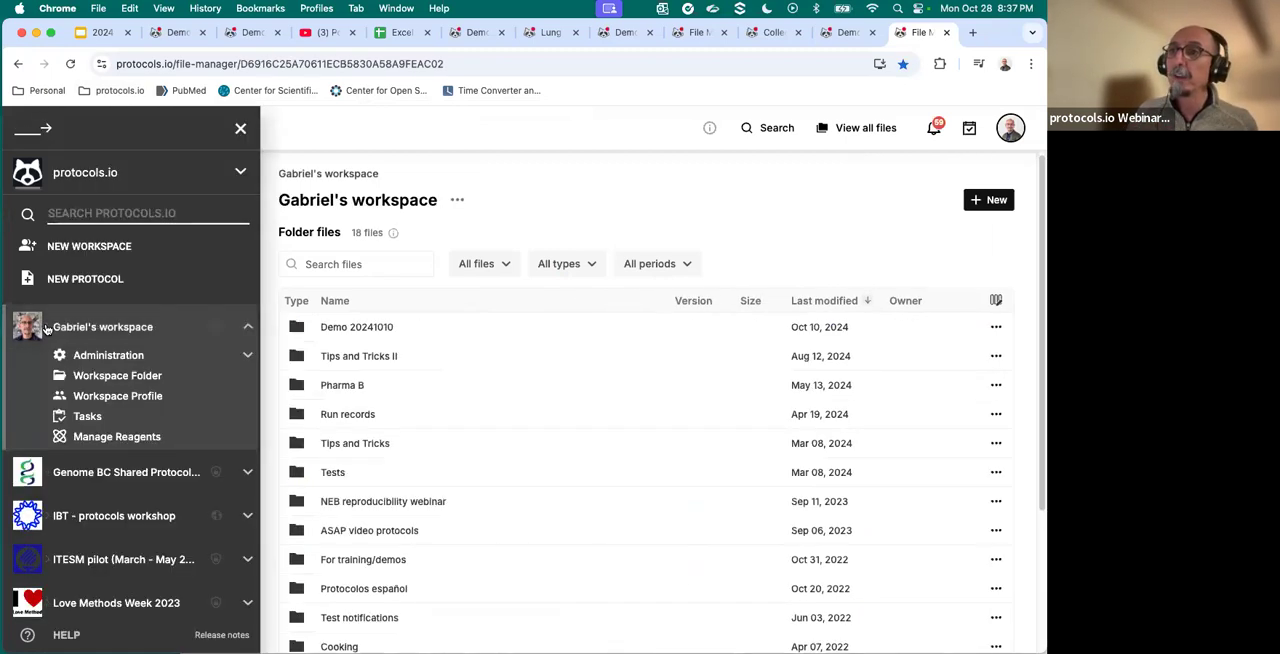
left_click(201, 358)
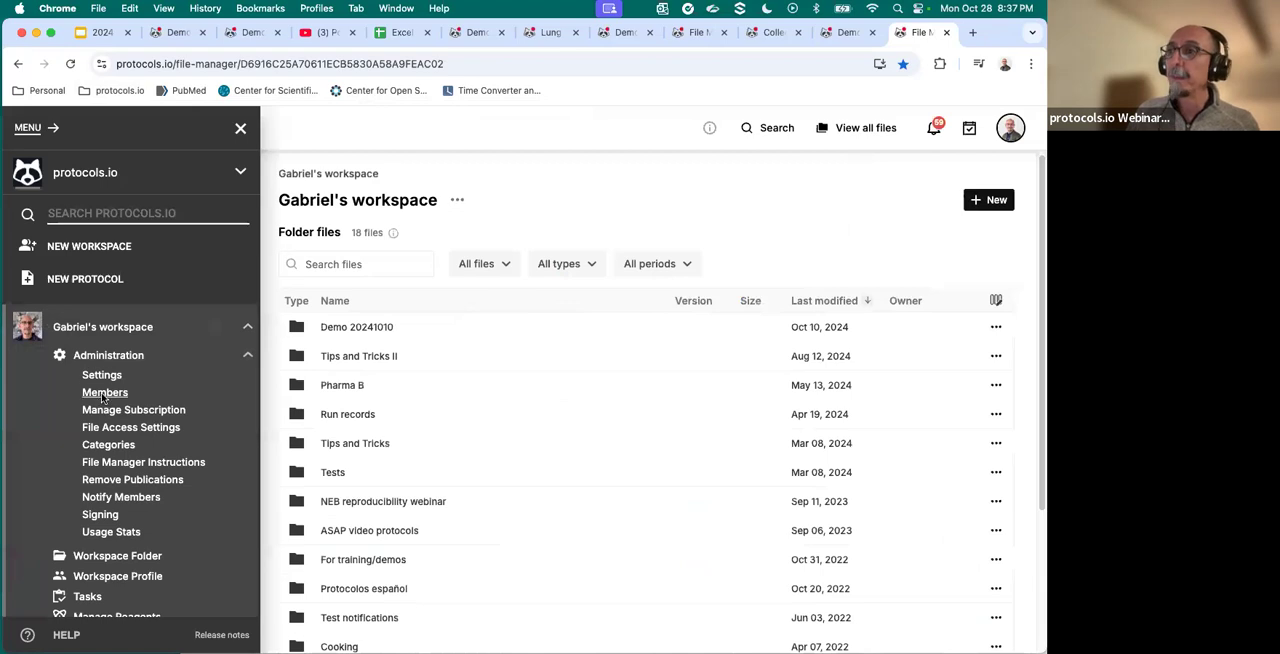
left_click(103, 394)
scroll(400, 447, "down", 2)
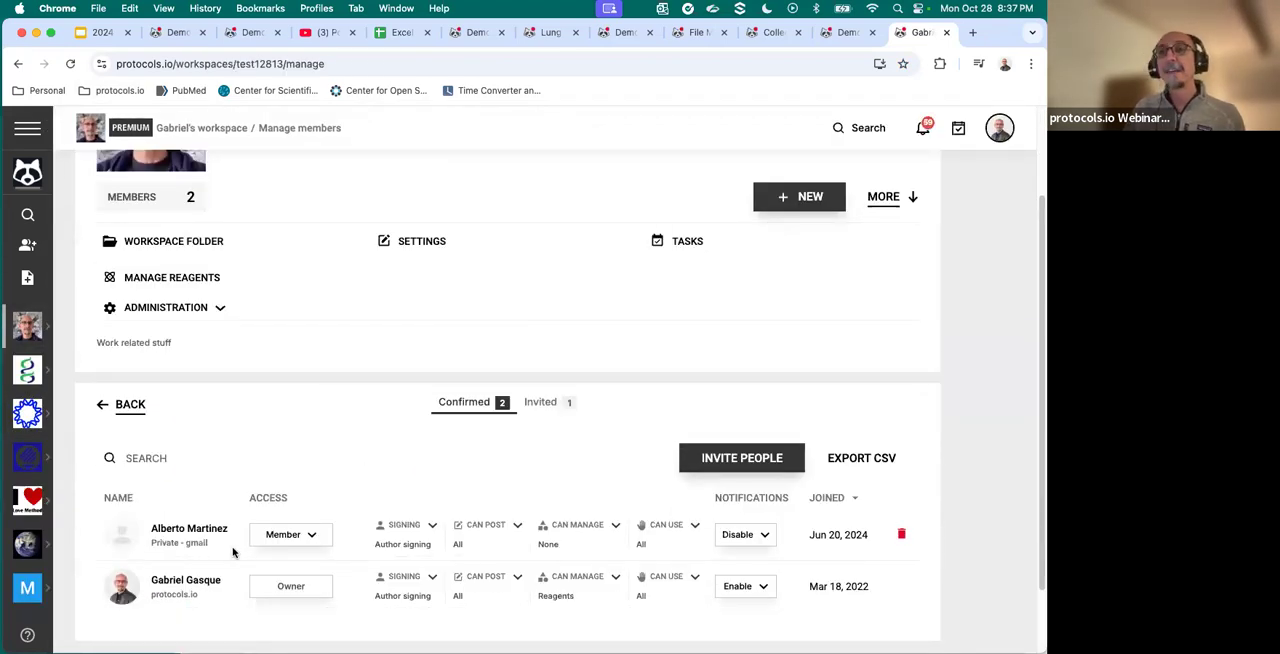
left_click(735, 461)
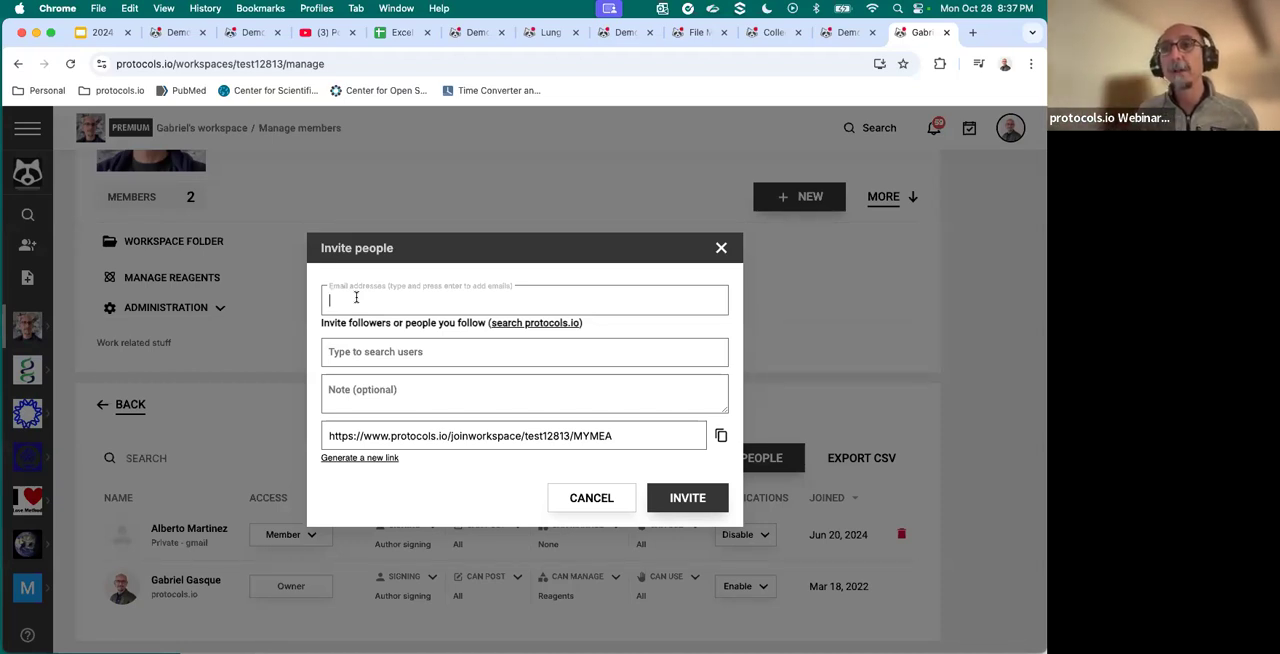
left_click(721, 249)
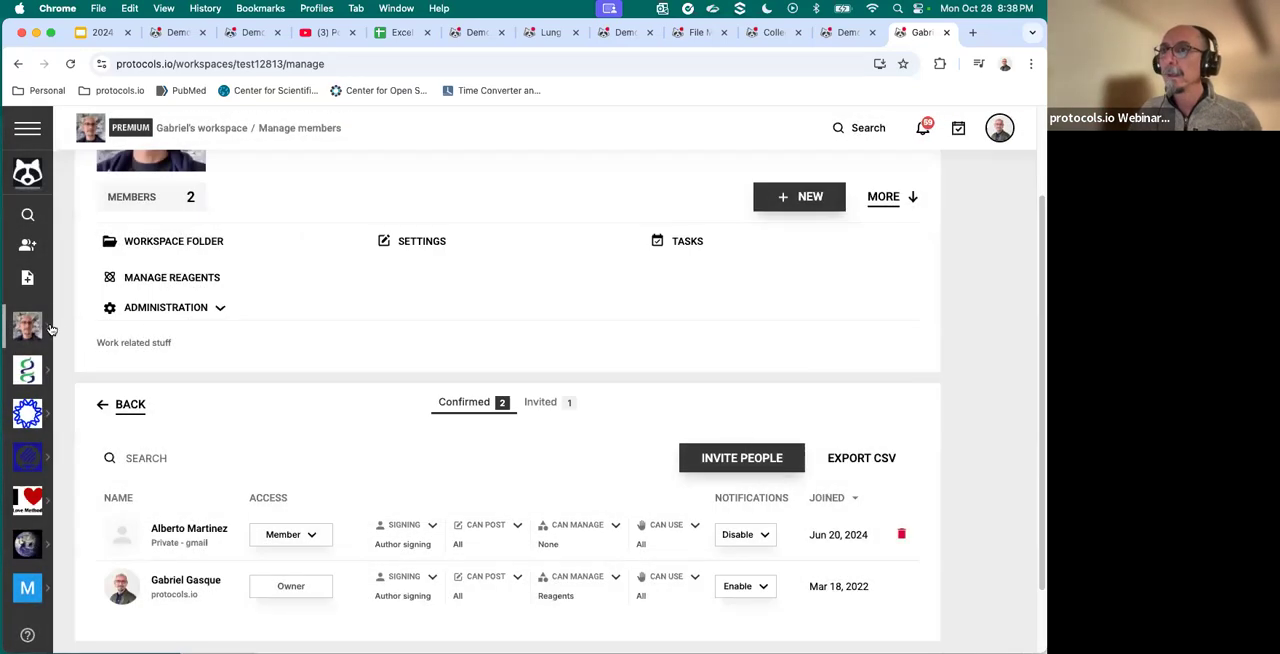
- View the personal workspace's File Access Settings for members and admins, and close them without making changes
left_click(48, 329)
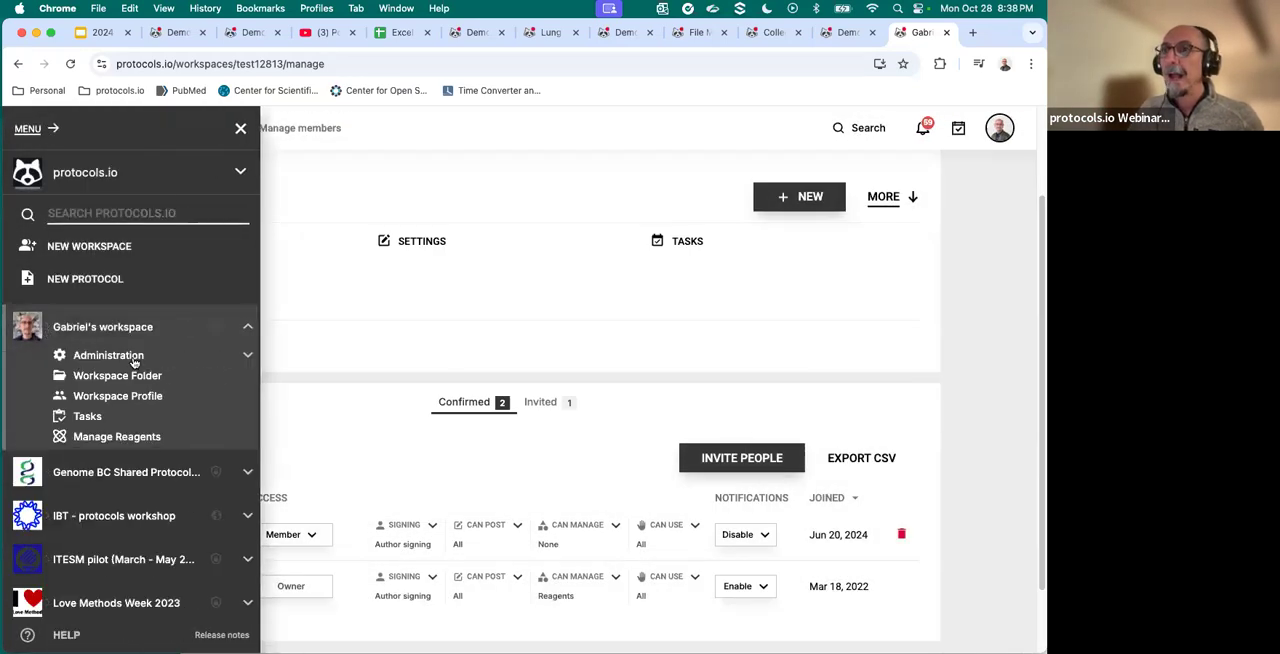
left_click(248, 356)
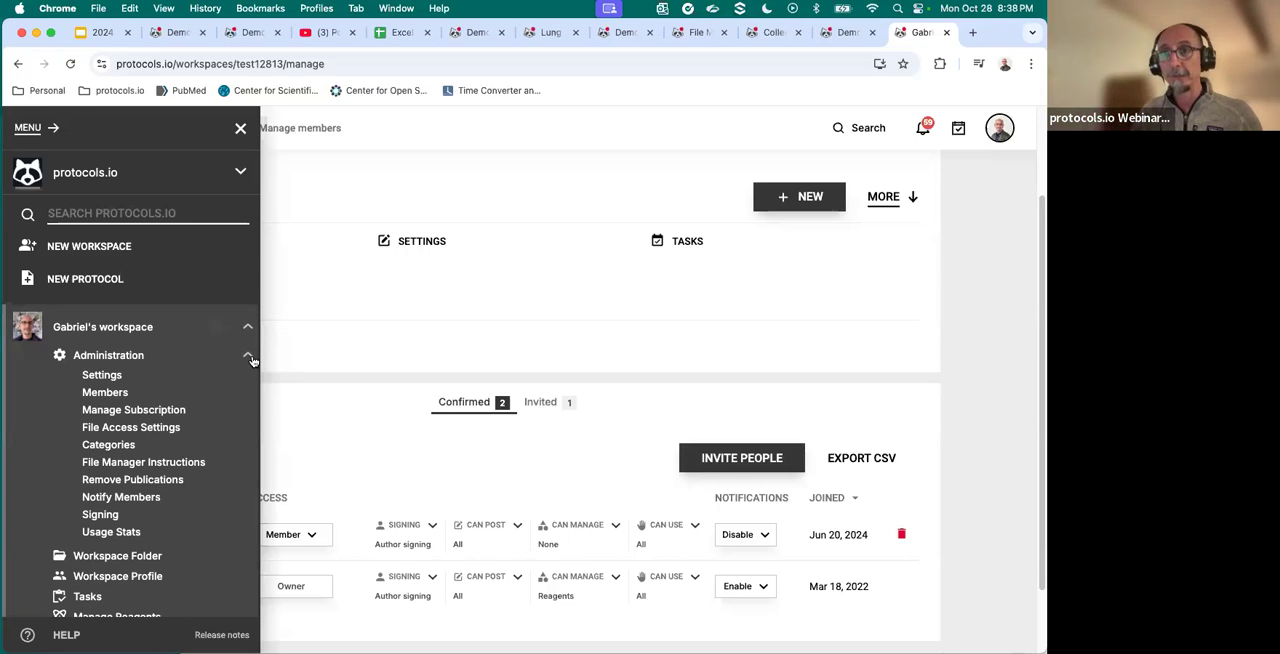
left_click(107, 431)
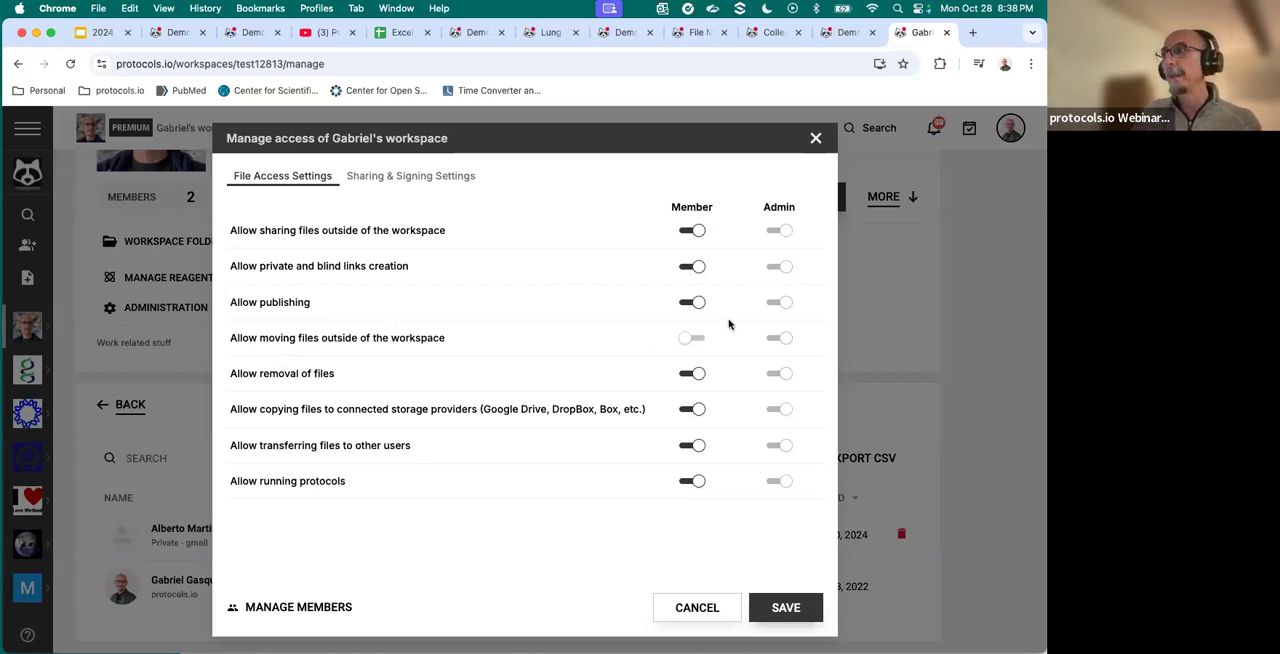
left_click(816, 139)
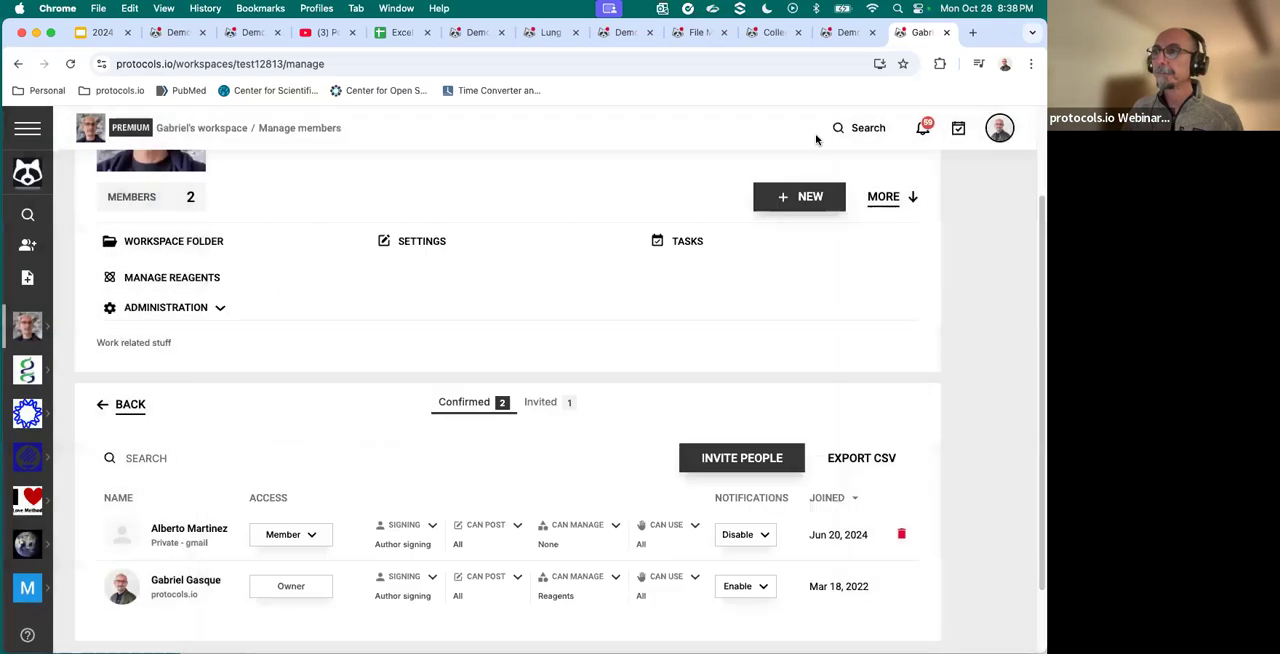
- Switch to the open Demo 20241029-1 page, return to the Google Slides presentation, and advance from the Agenda to the Q/A slide
left_click(468, 33)
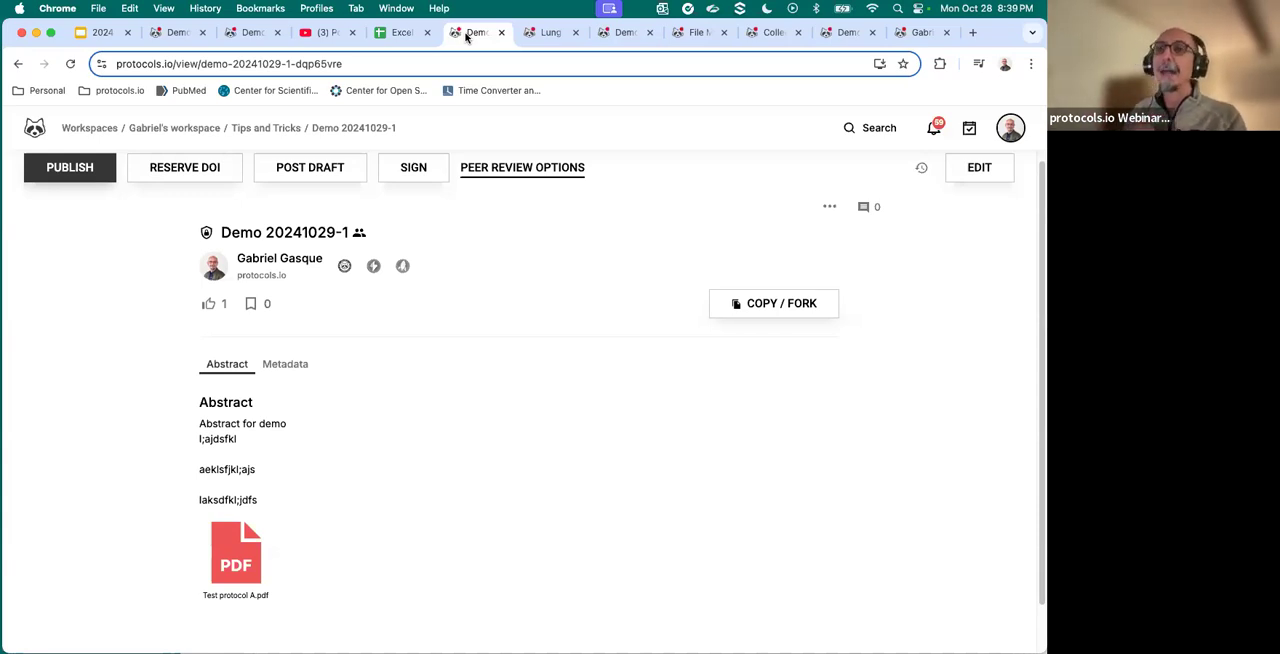
left_click(104, 36)
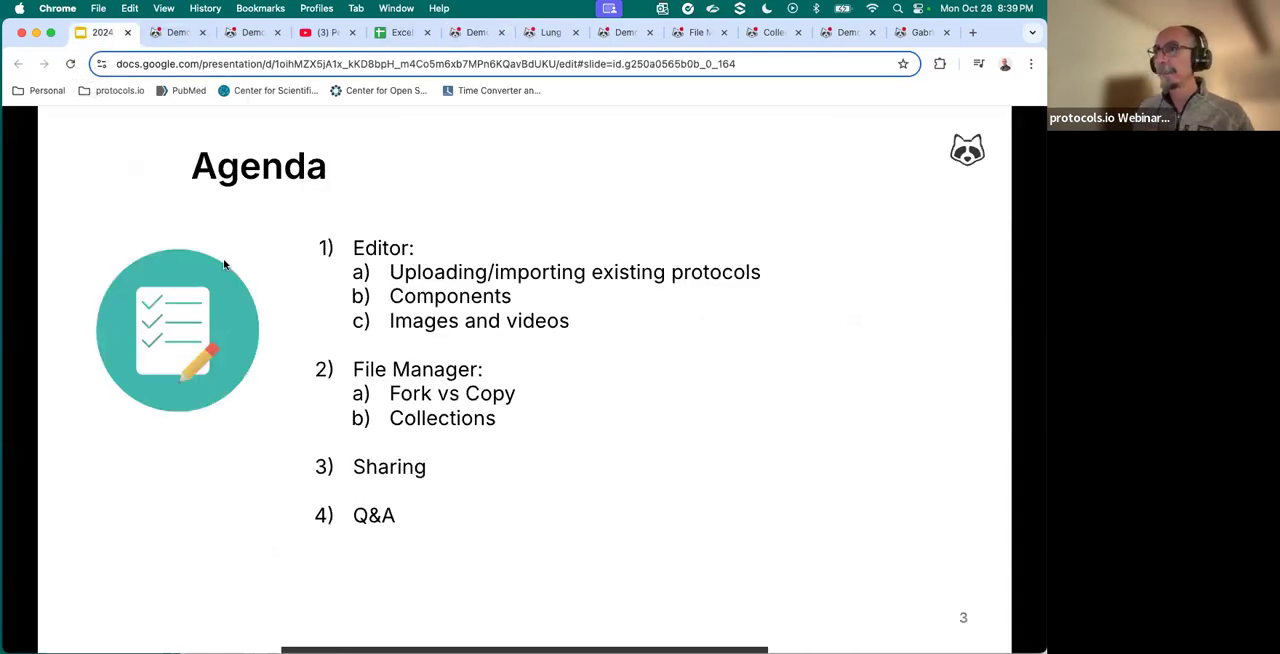
key("Right")
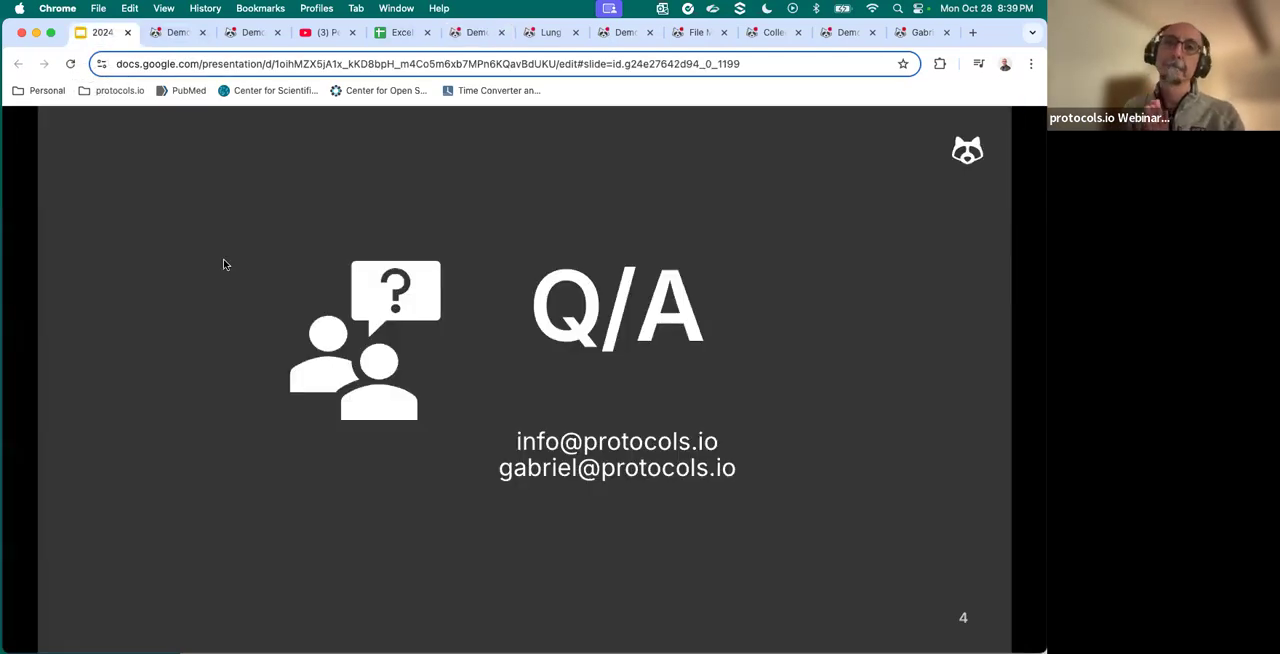